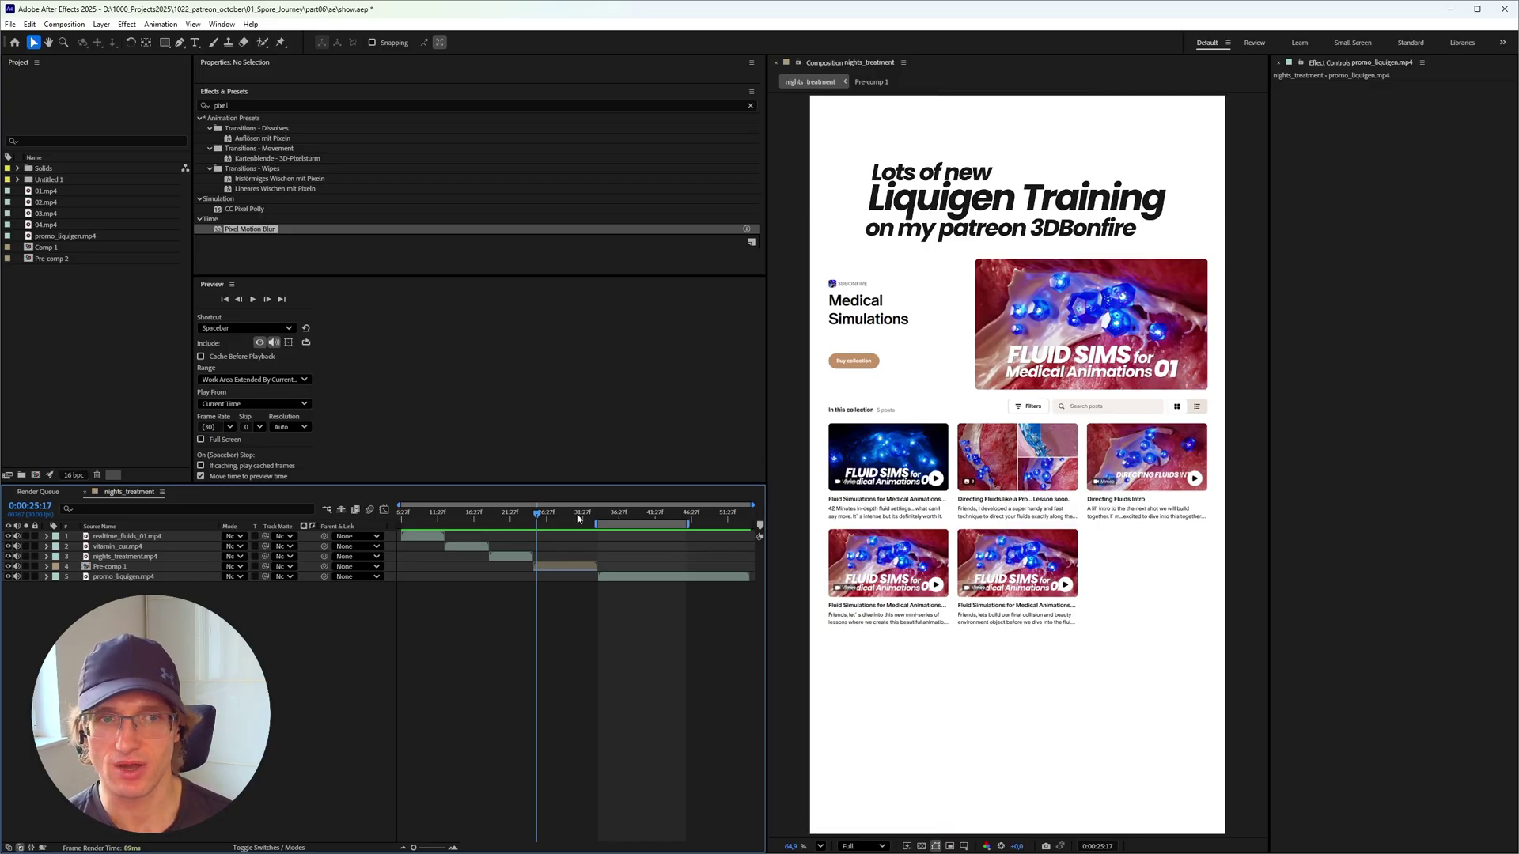
Review the Liquigen training promo in the nights_treatment composition, and browse the 3DBONFIRE collections on Patreon in the web browser
left_click_drag(540, 518, 589, 519)
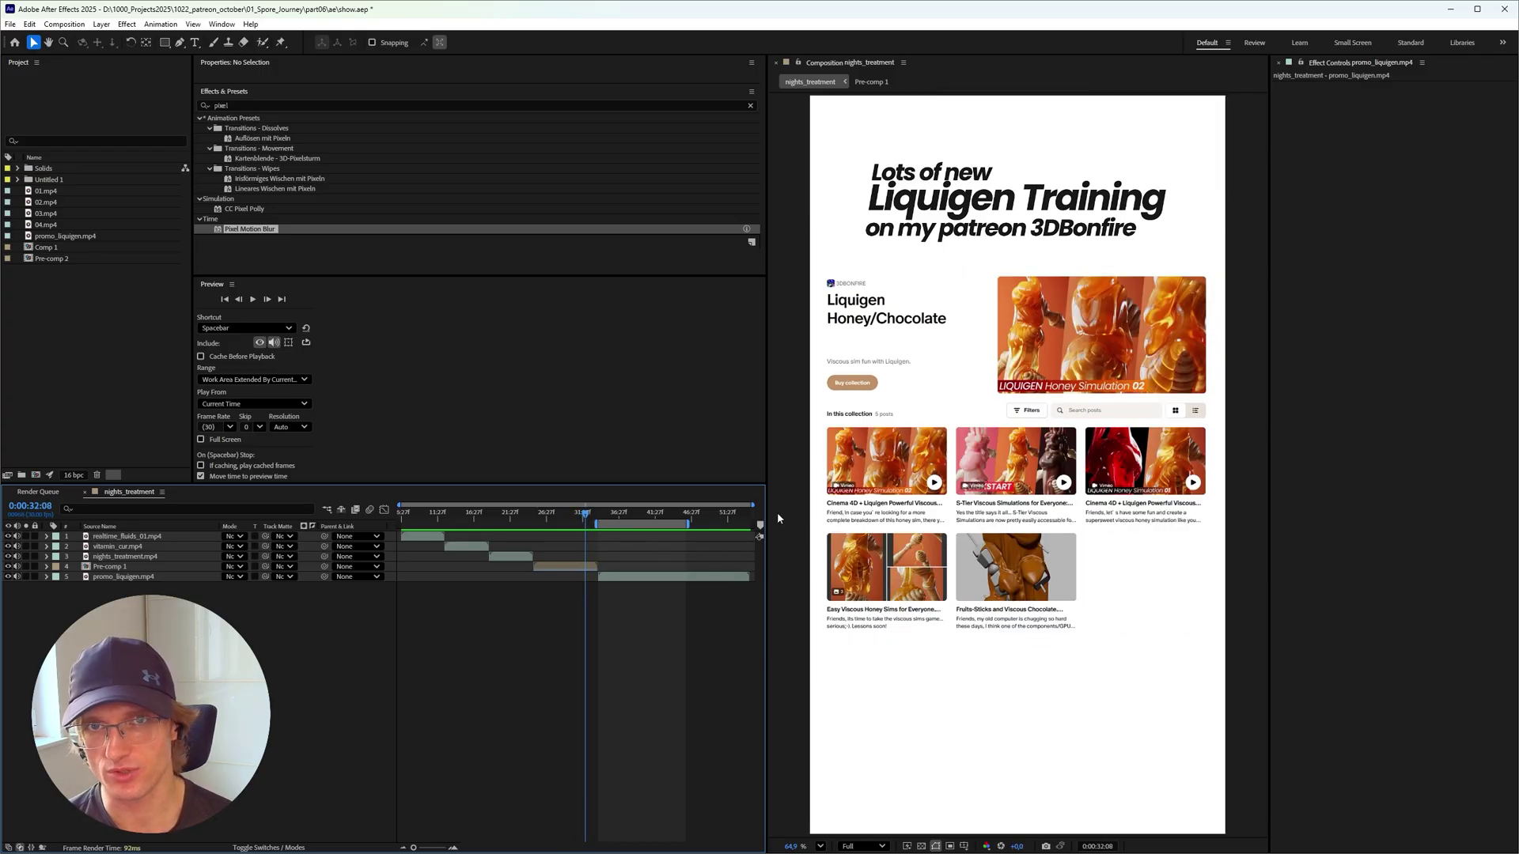
left_click_drag(592, 528, 478, 526)
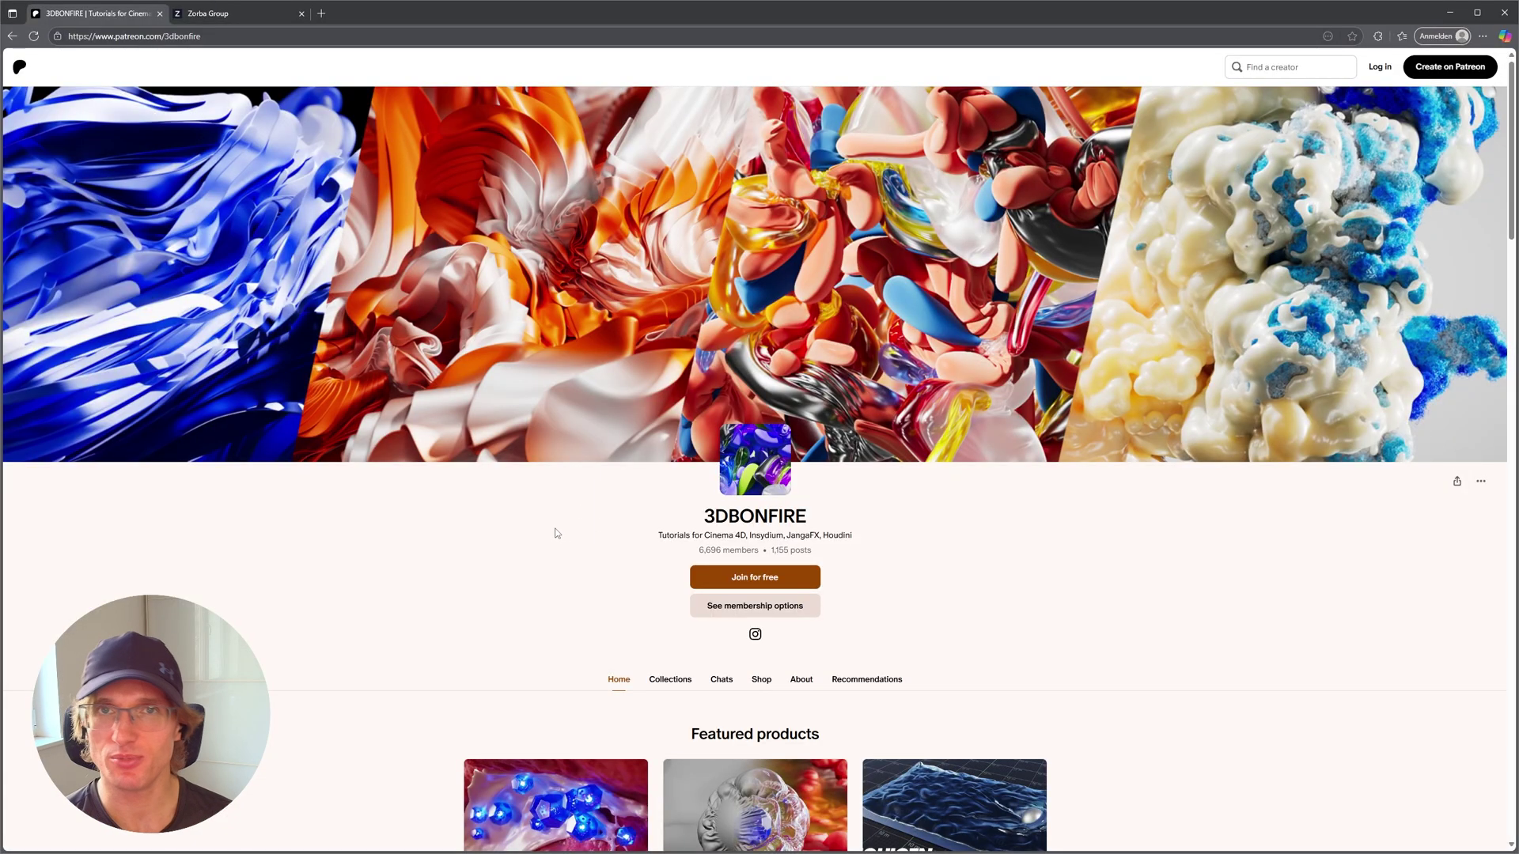
scroll(553, 534, "down", 1)
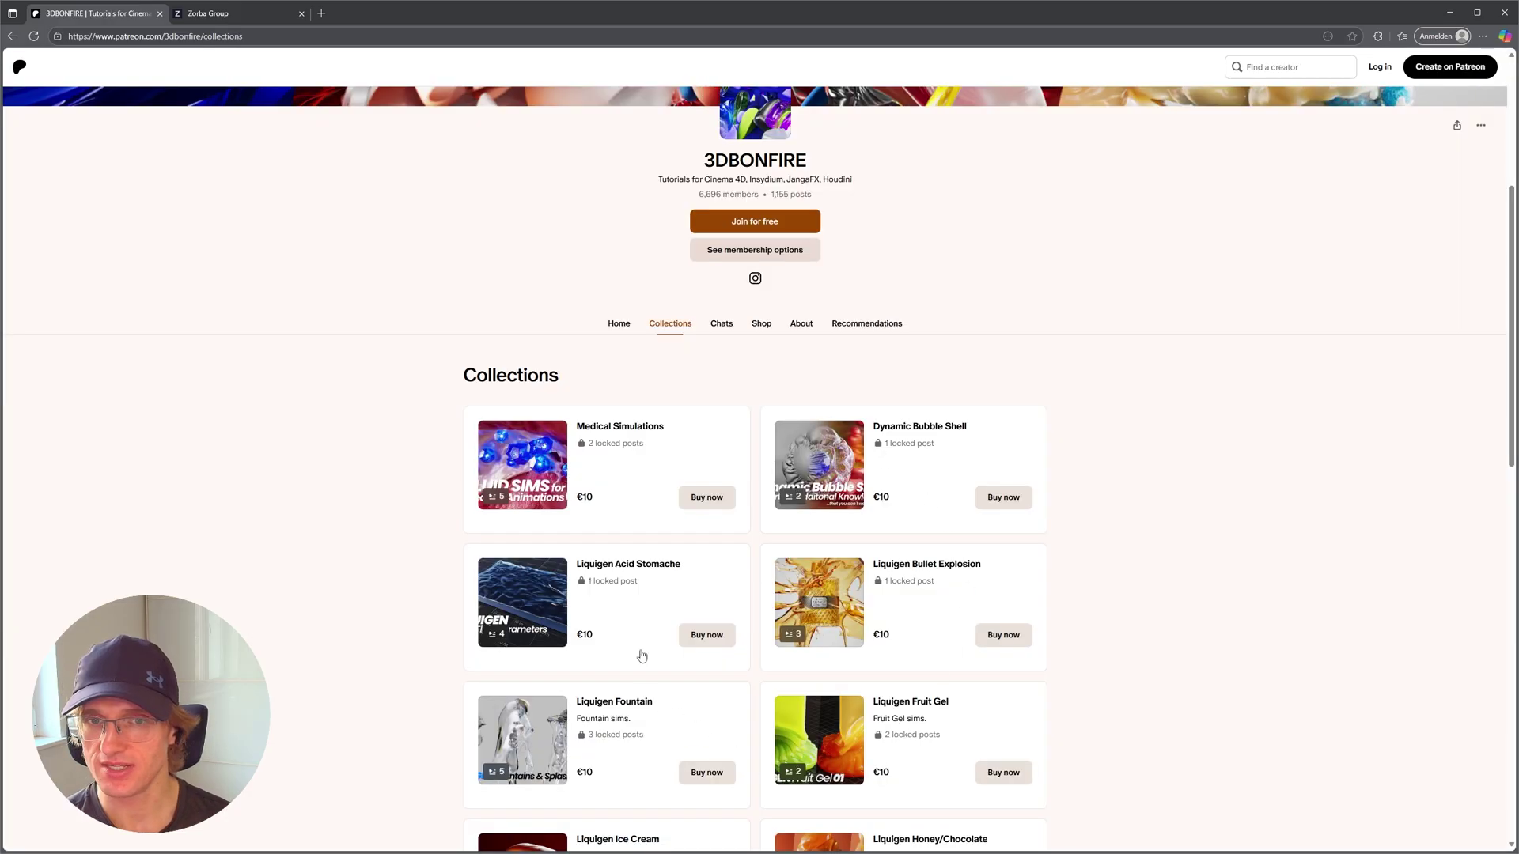
scroll(693, 490, "up", 2)
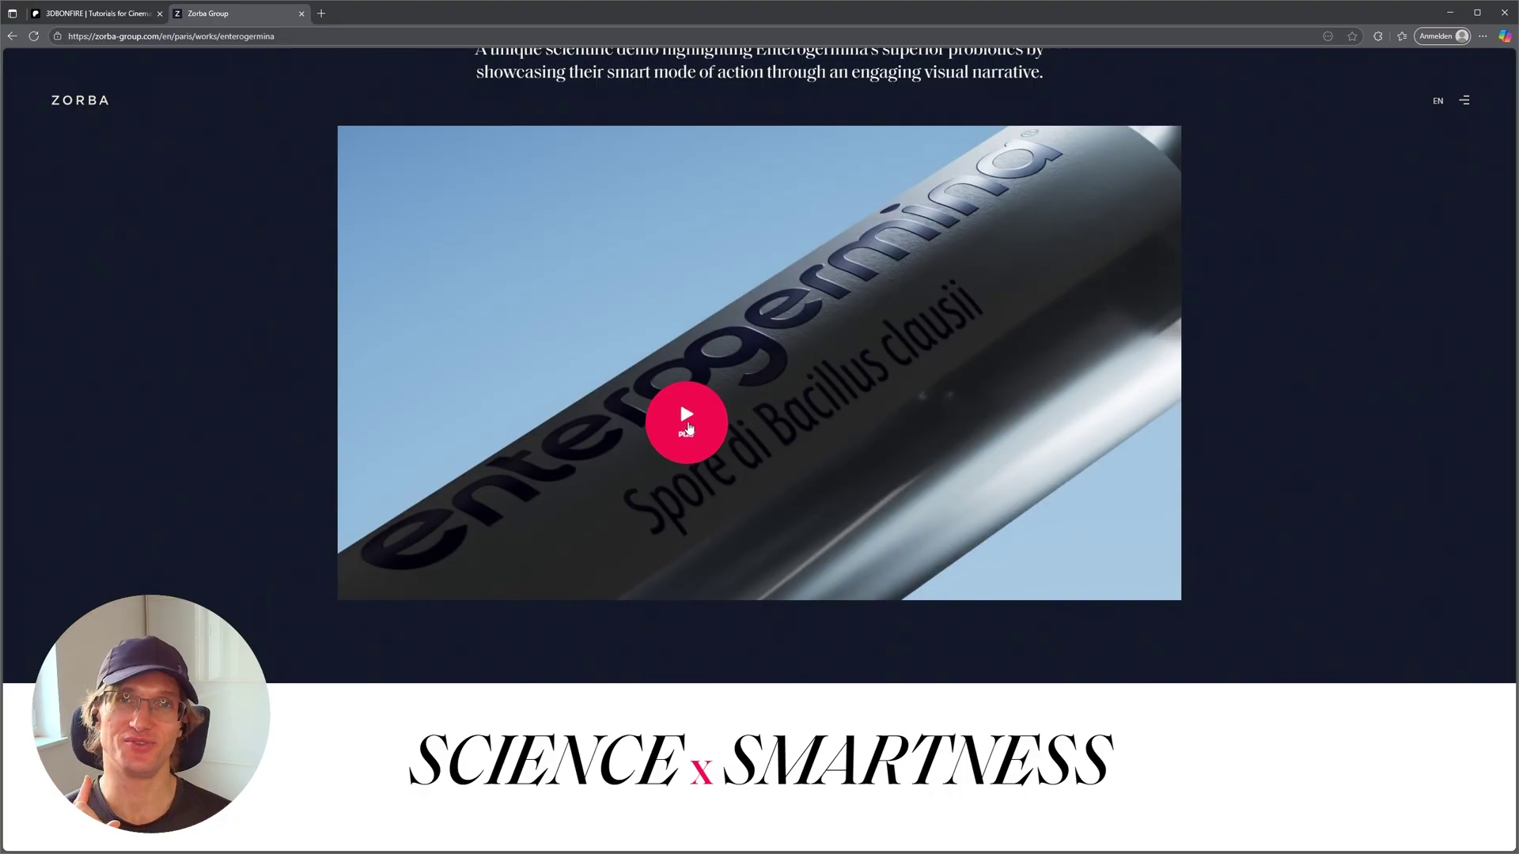
Play the Enterogermina demo video on the Zorba Group page, pausing at its liquid, spore and tissue shots to study them
left_click(688, 427)
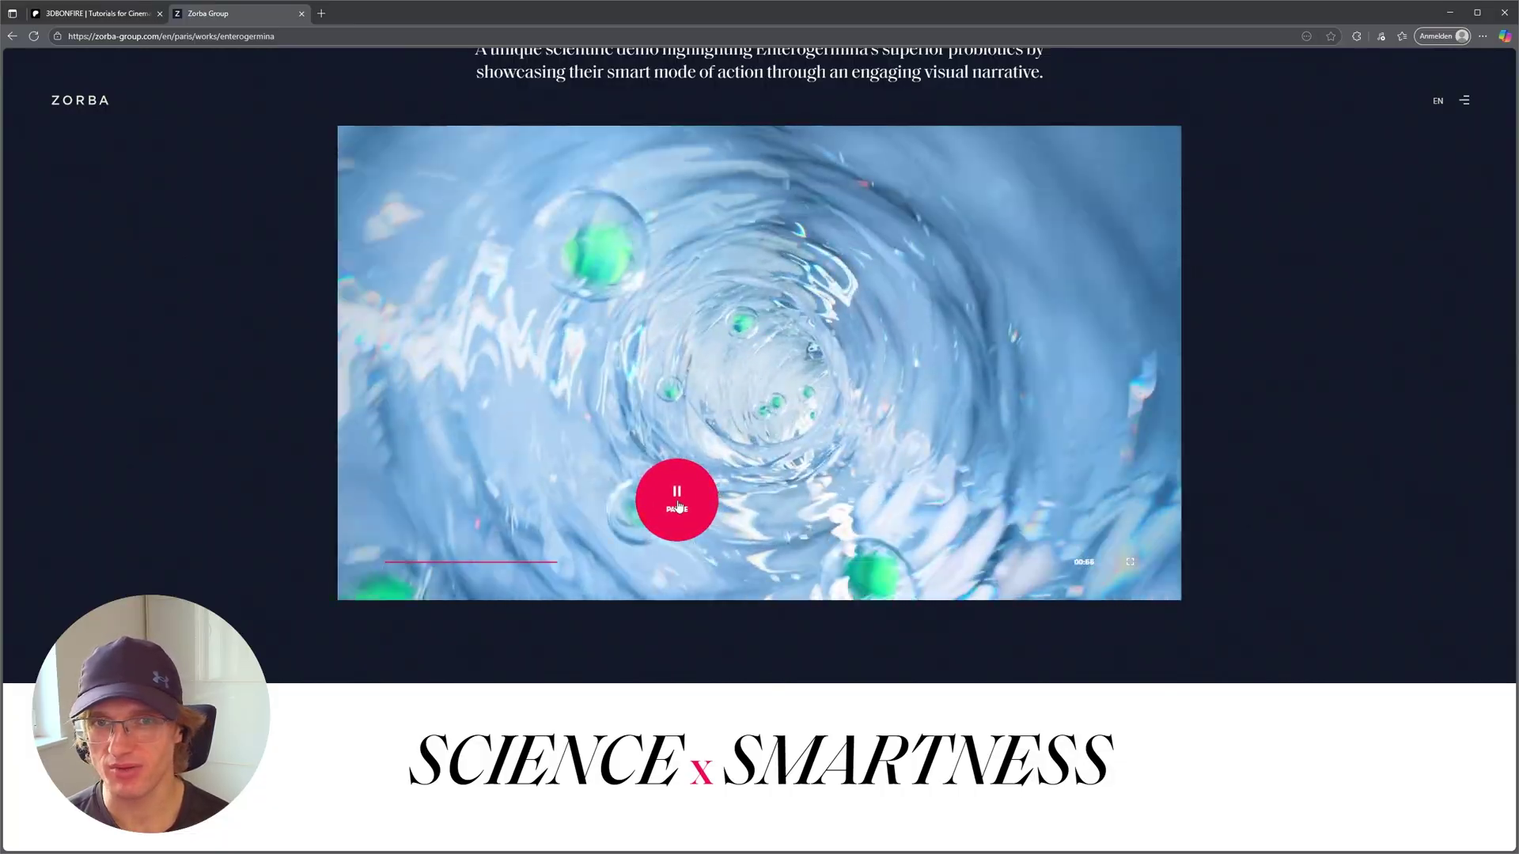
left_click(498, 447)
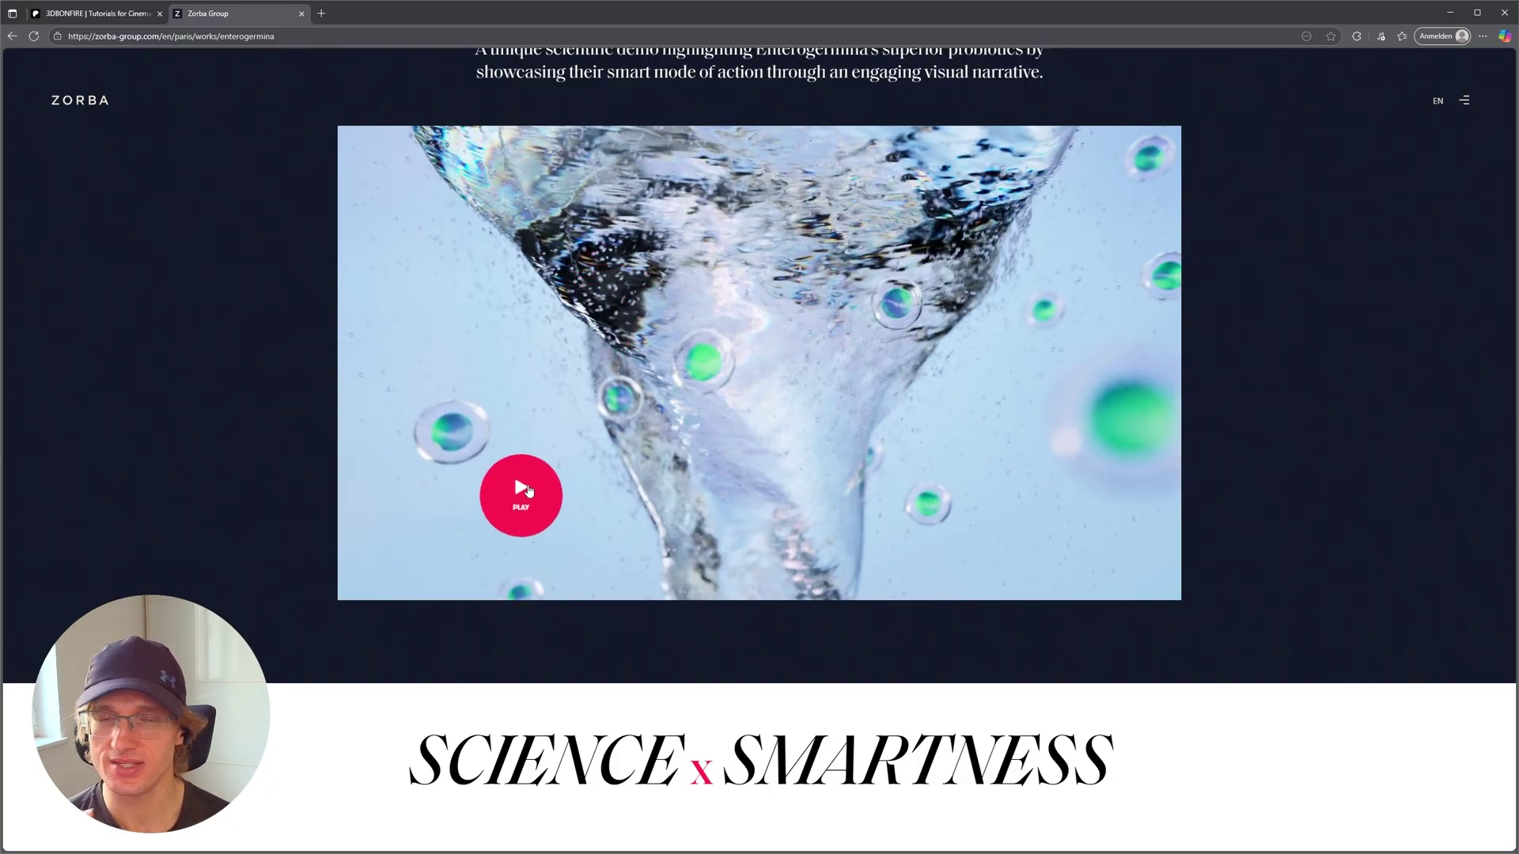
left_click(520, 465)
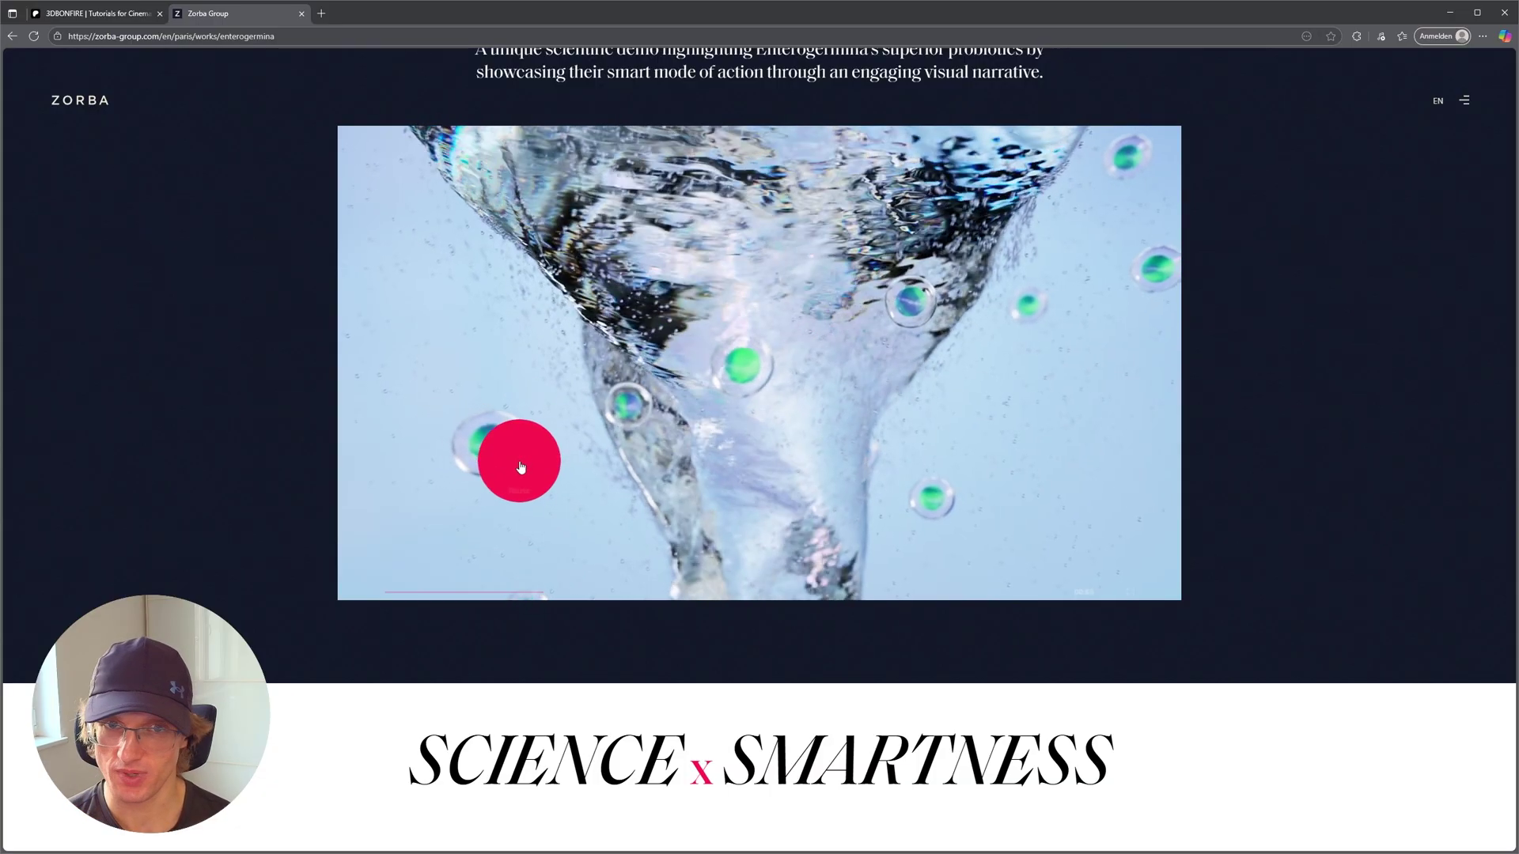
left_click(507, 453)
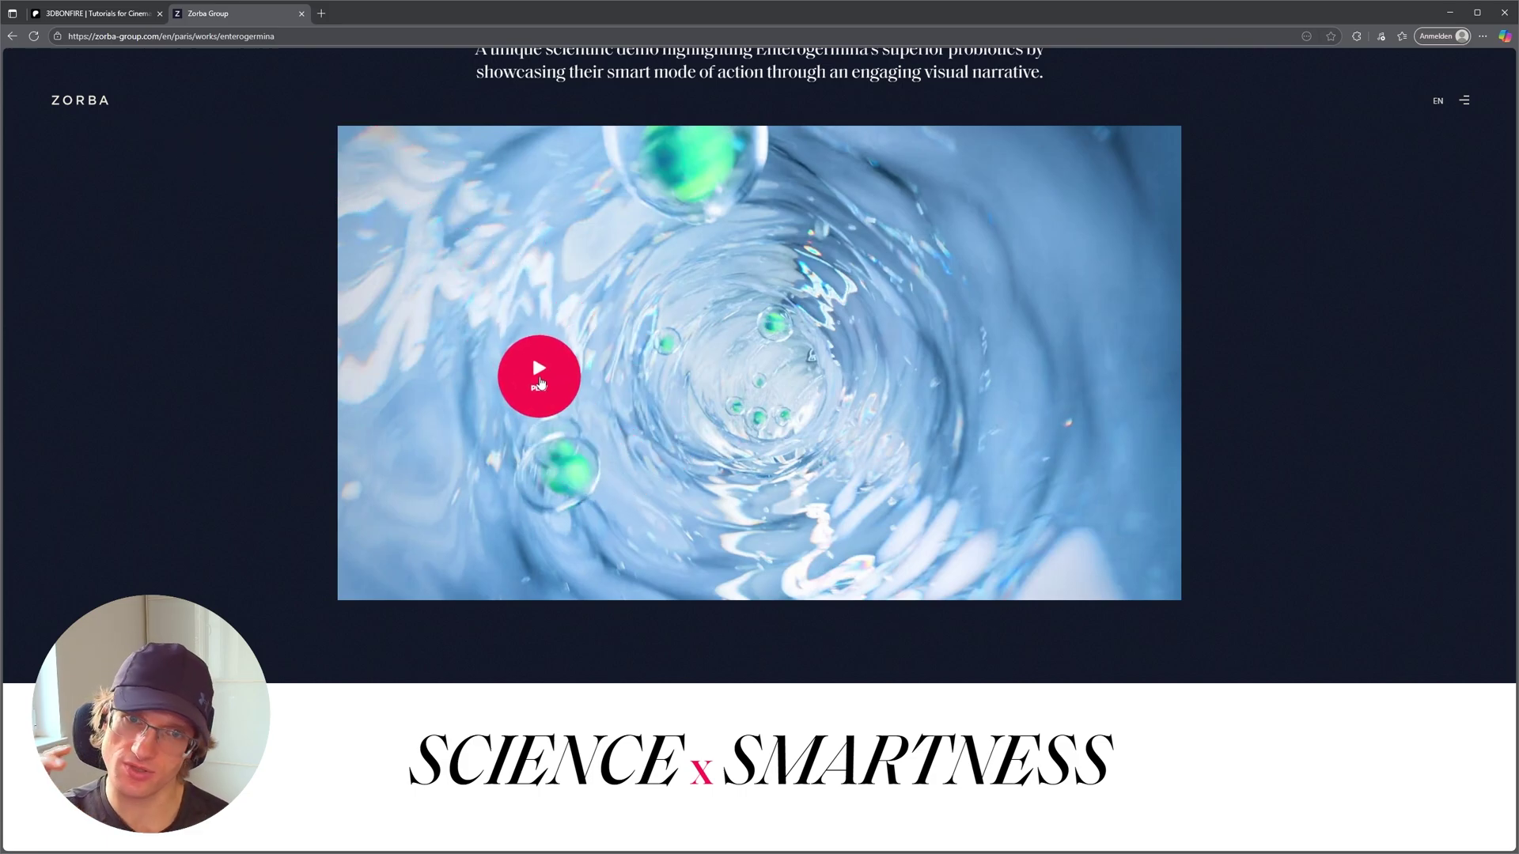
left_click(555, 402)
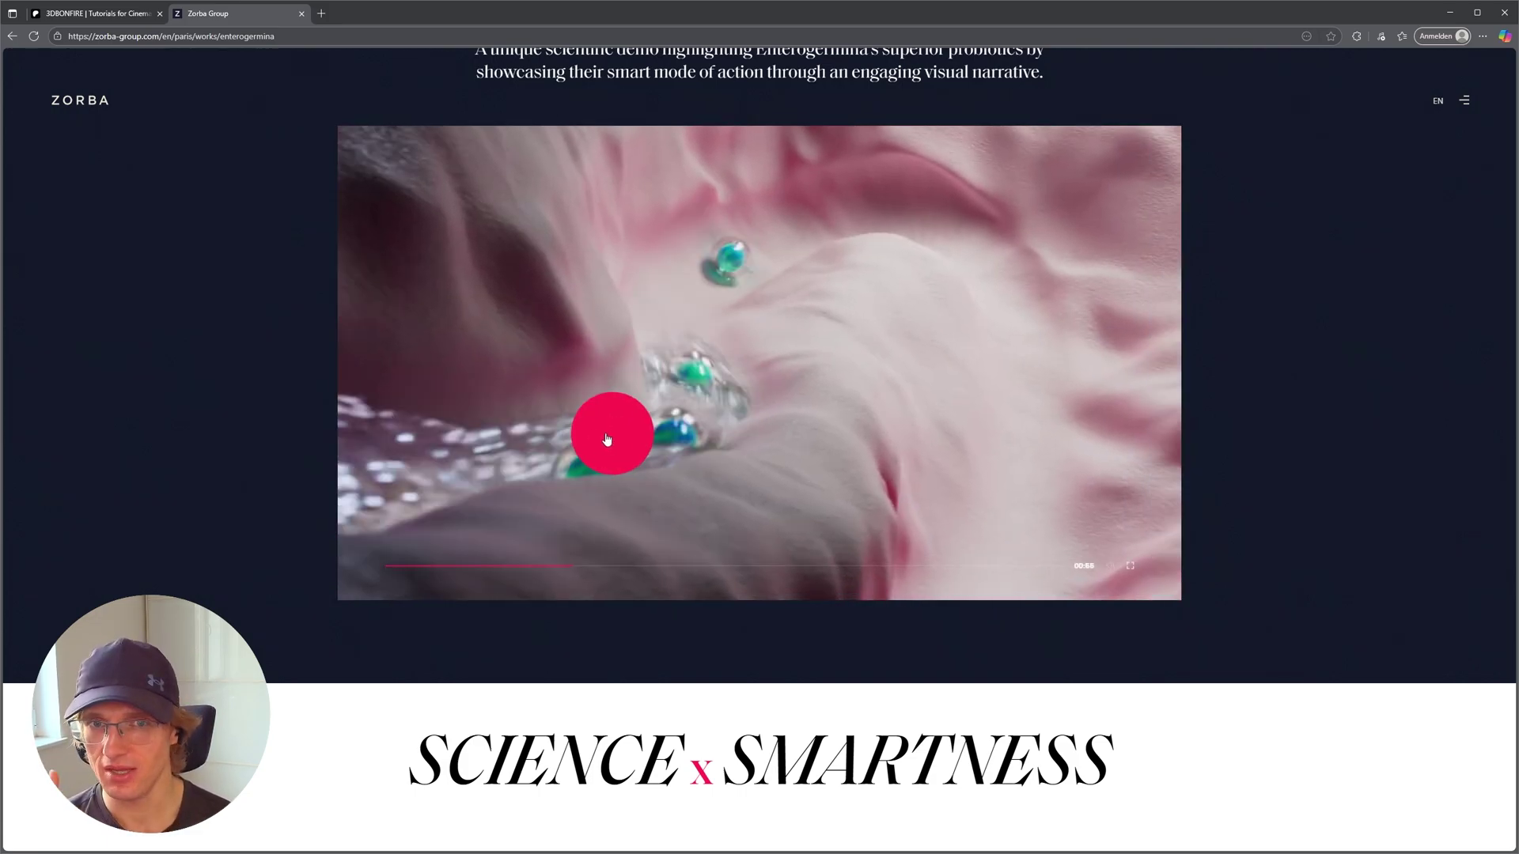
left_click(607, 440)
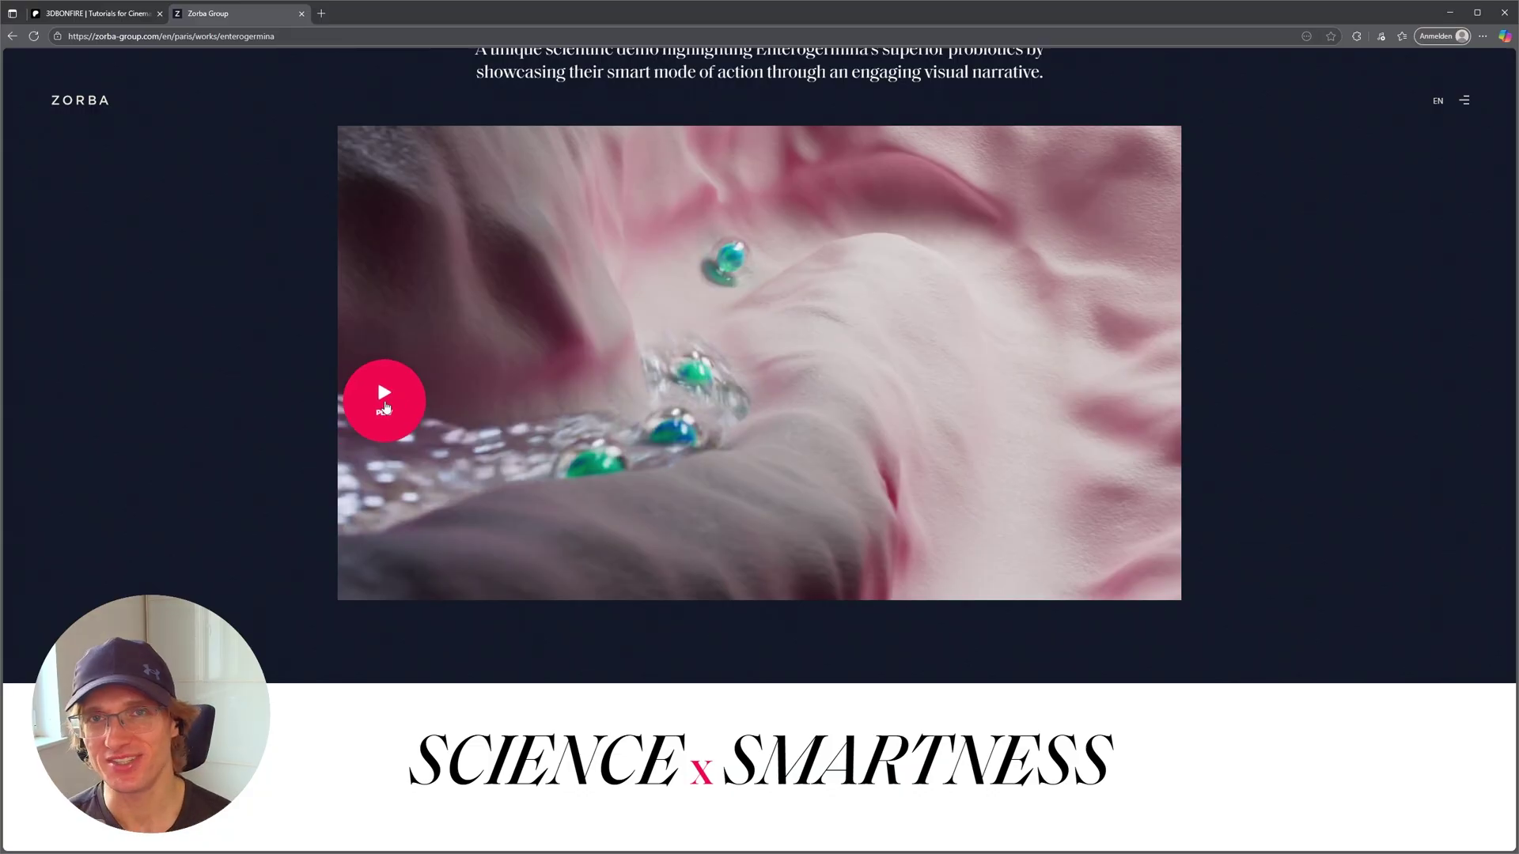
left_click(389, 399)
left_click(405, 415)
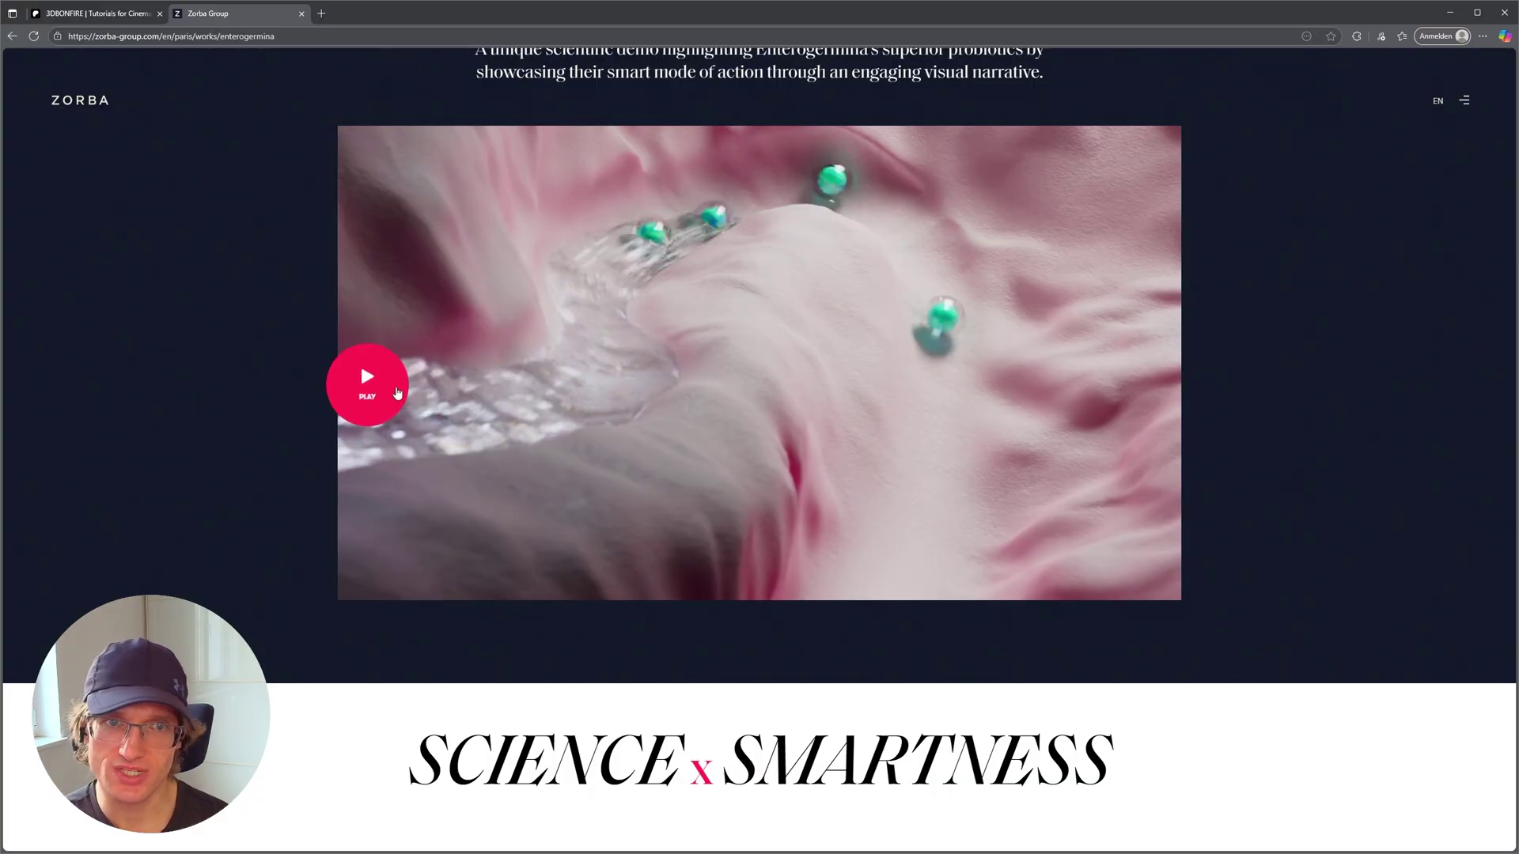
left_click(570, 560)
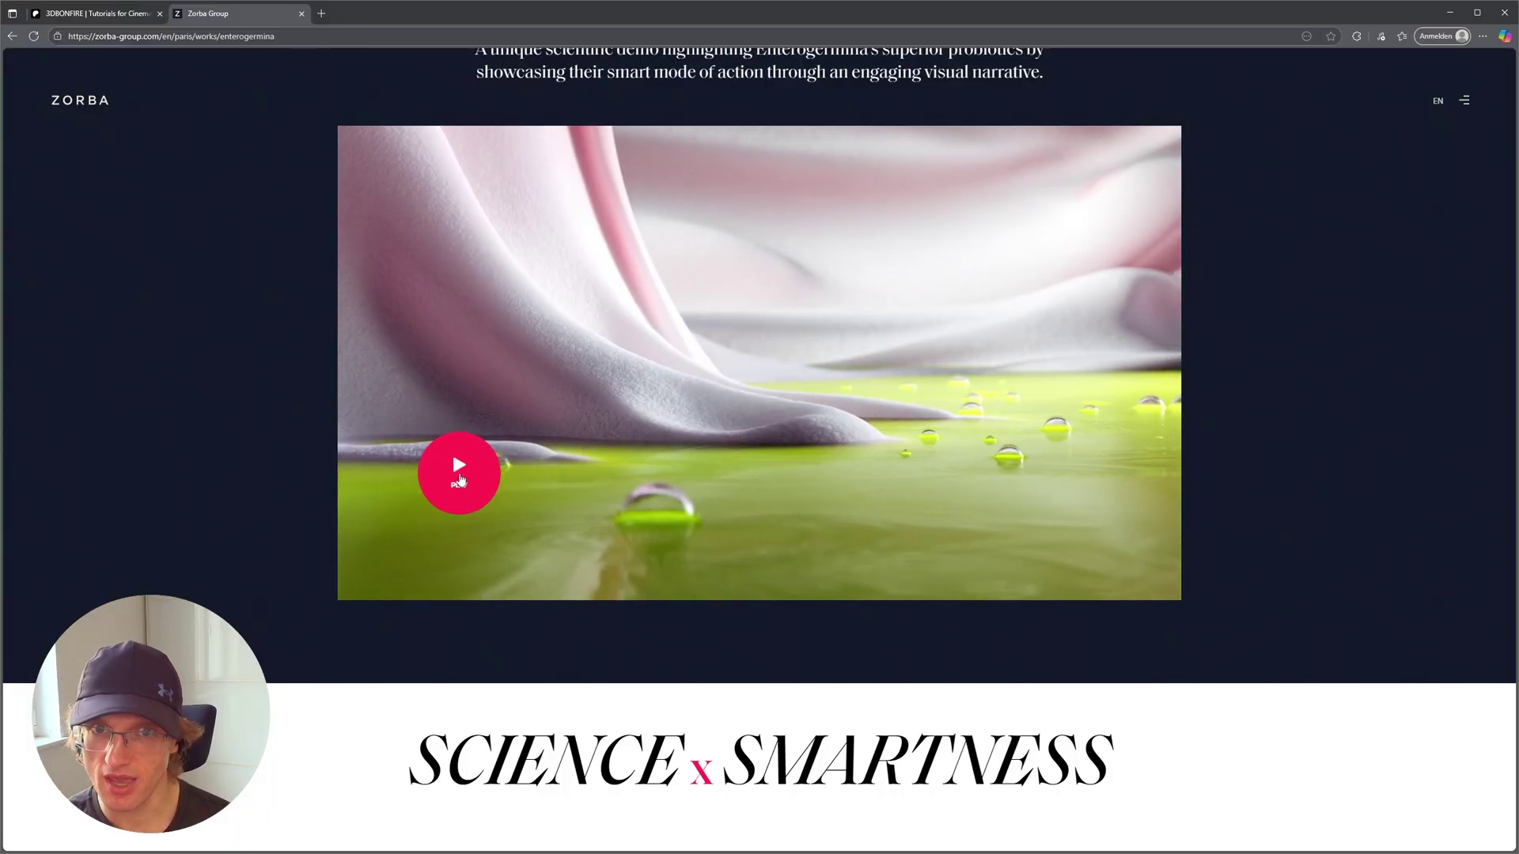
left_click(460, 475)
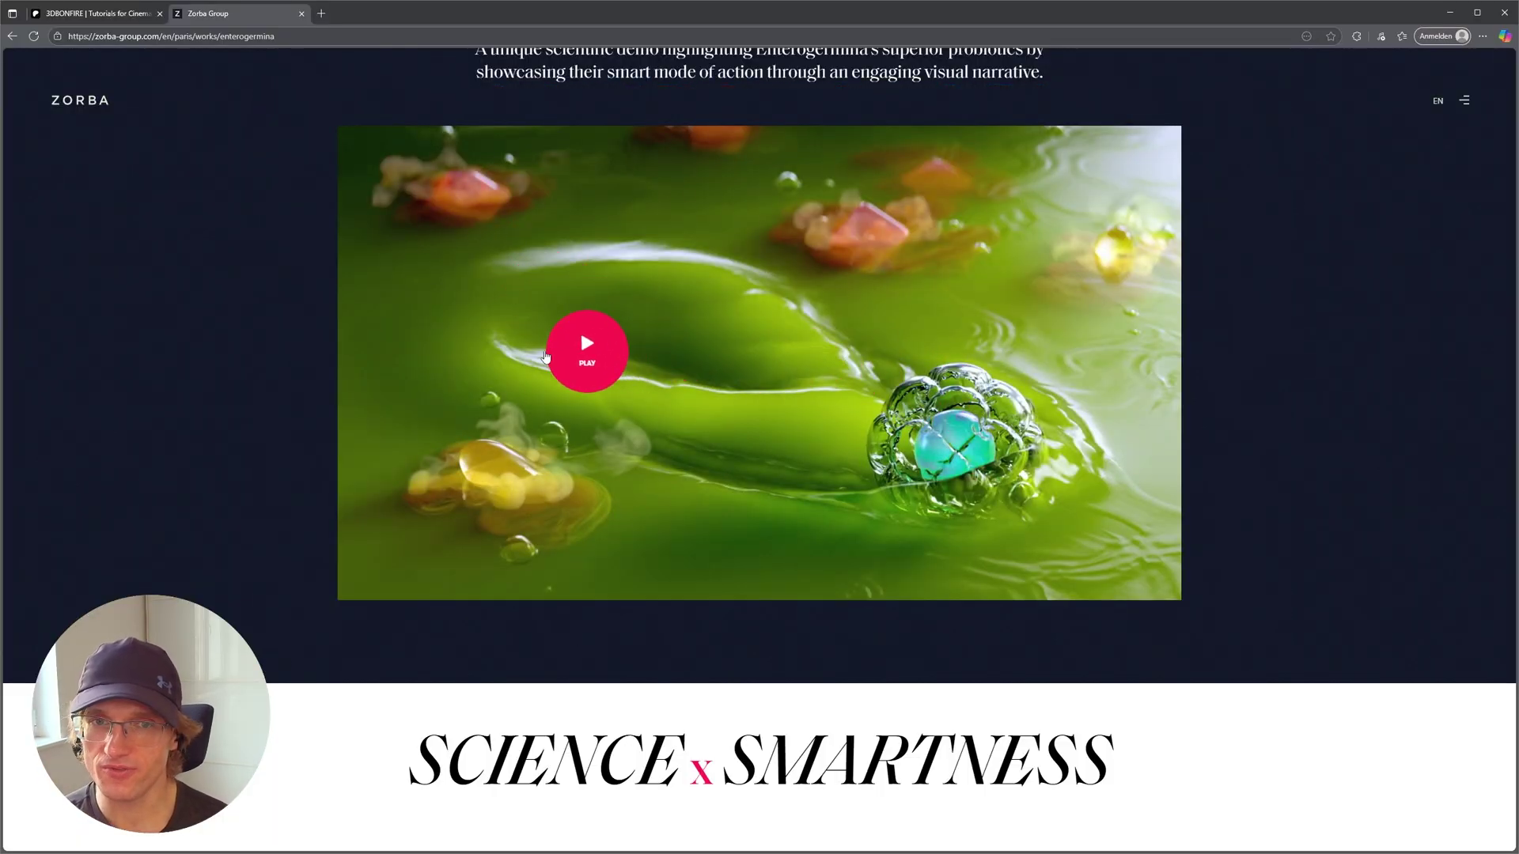
left_click(544, 357)
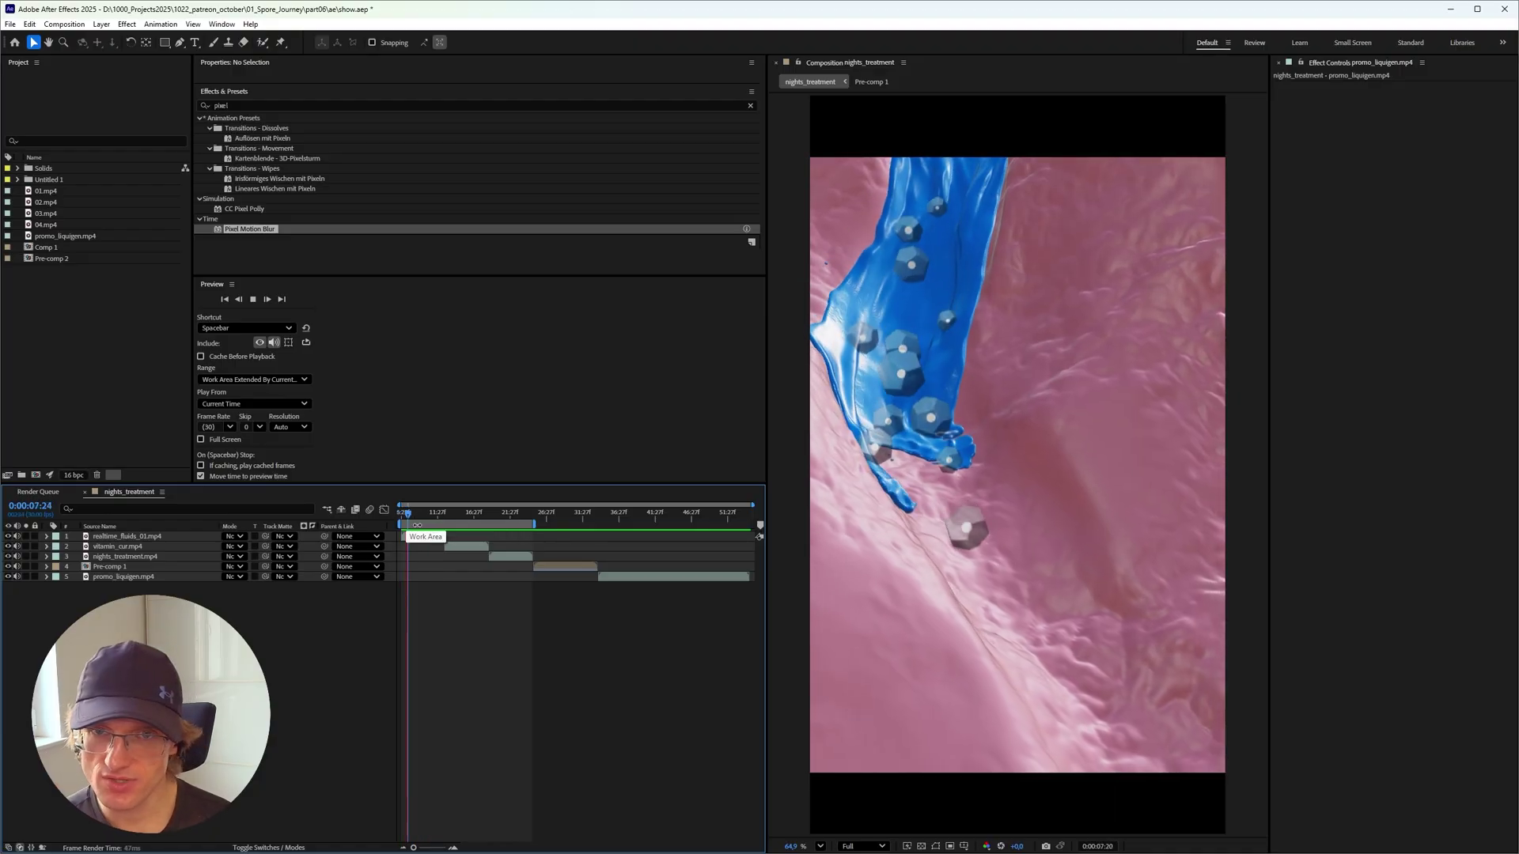
Switch to After Effects and preview the first clip of the nights_treatment composition, showing the blue fluid flowing over pink tissue
key("space")
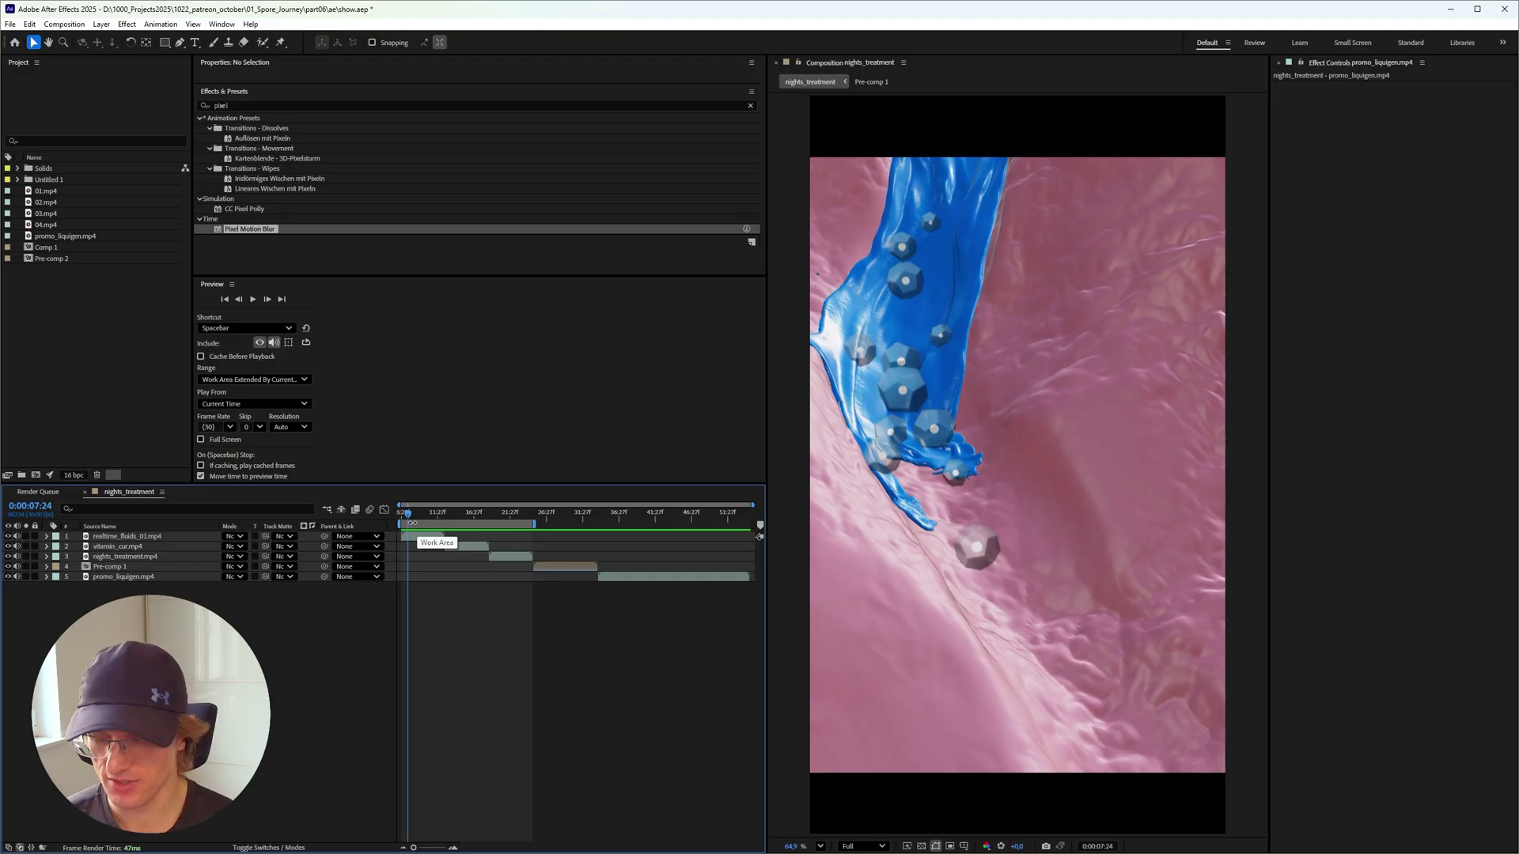
key("space")
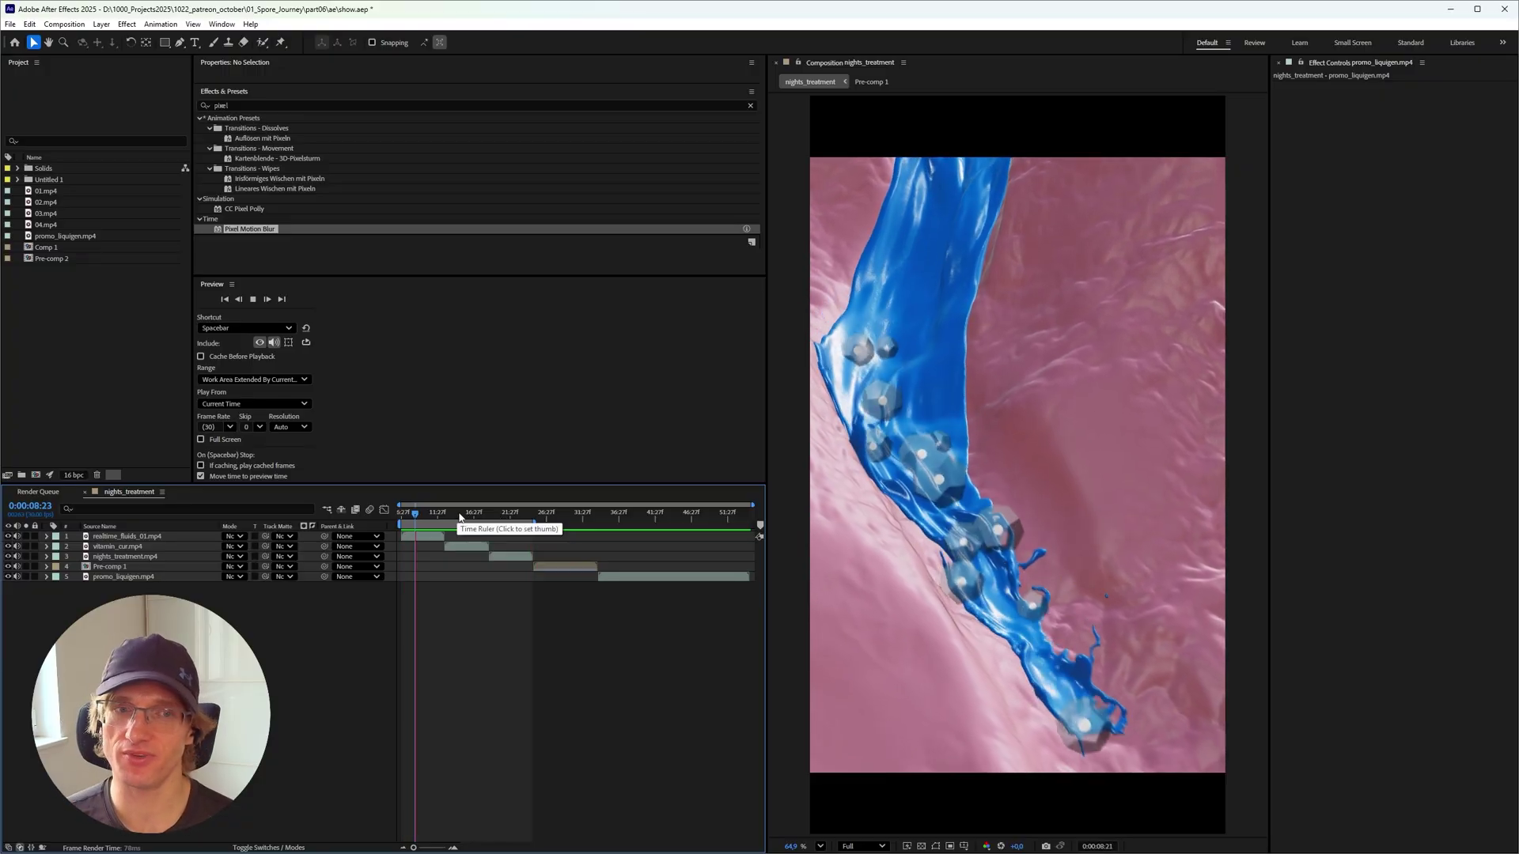
left_click(464, 514)
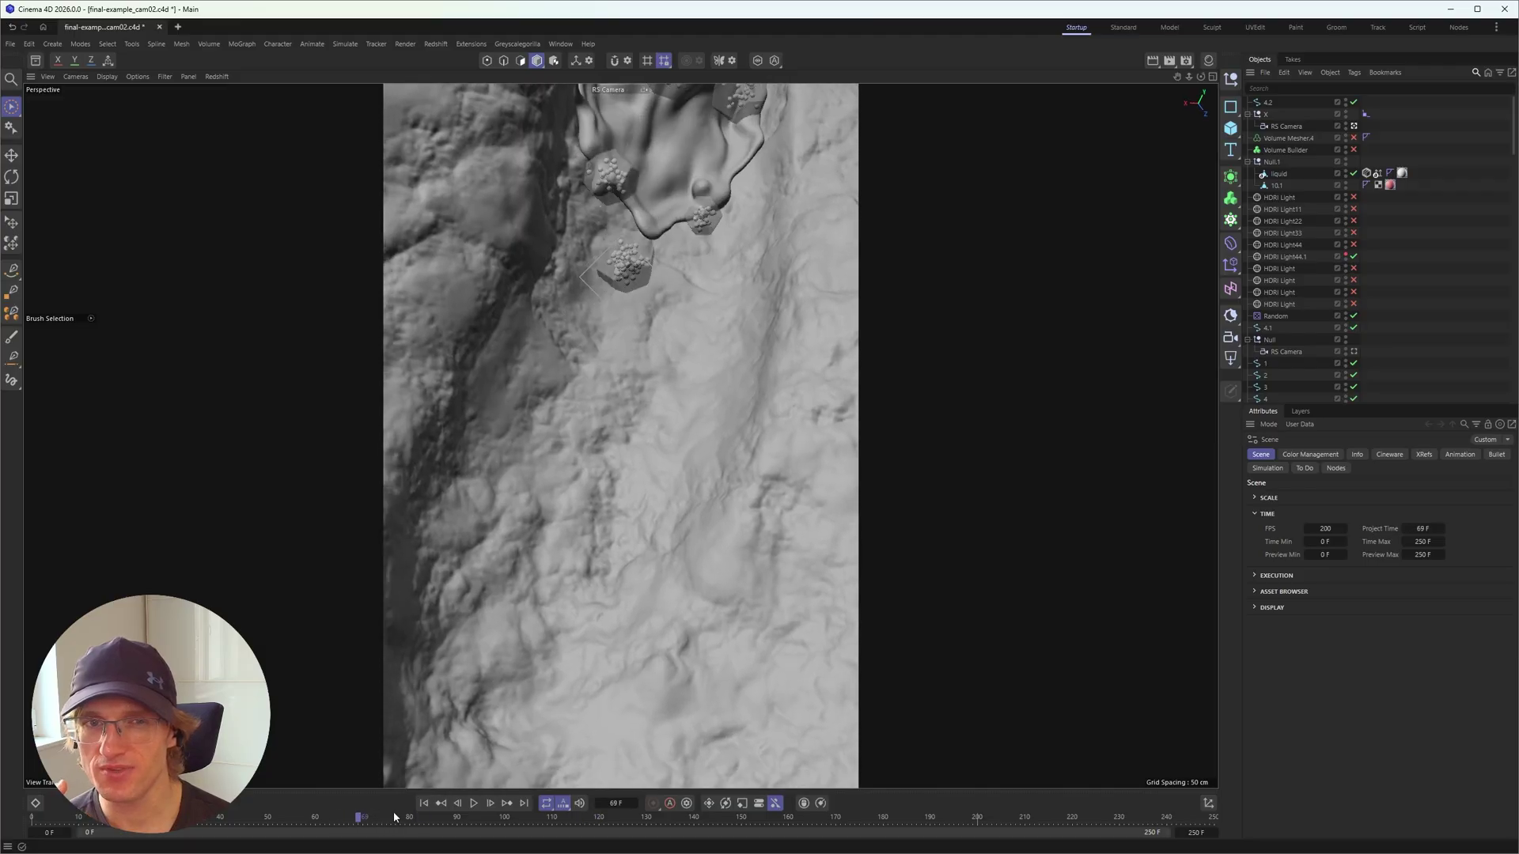
Switch to Cinema 4D and examine the fluid simulation in final-example_cam02.c4d across the timeline, through both the RS Camera and the default camera
left_click_drag(819, 833, 936, 828)
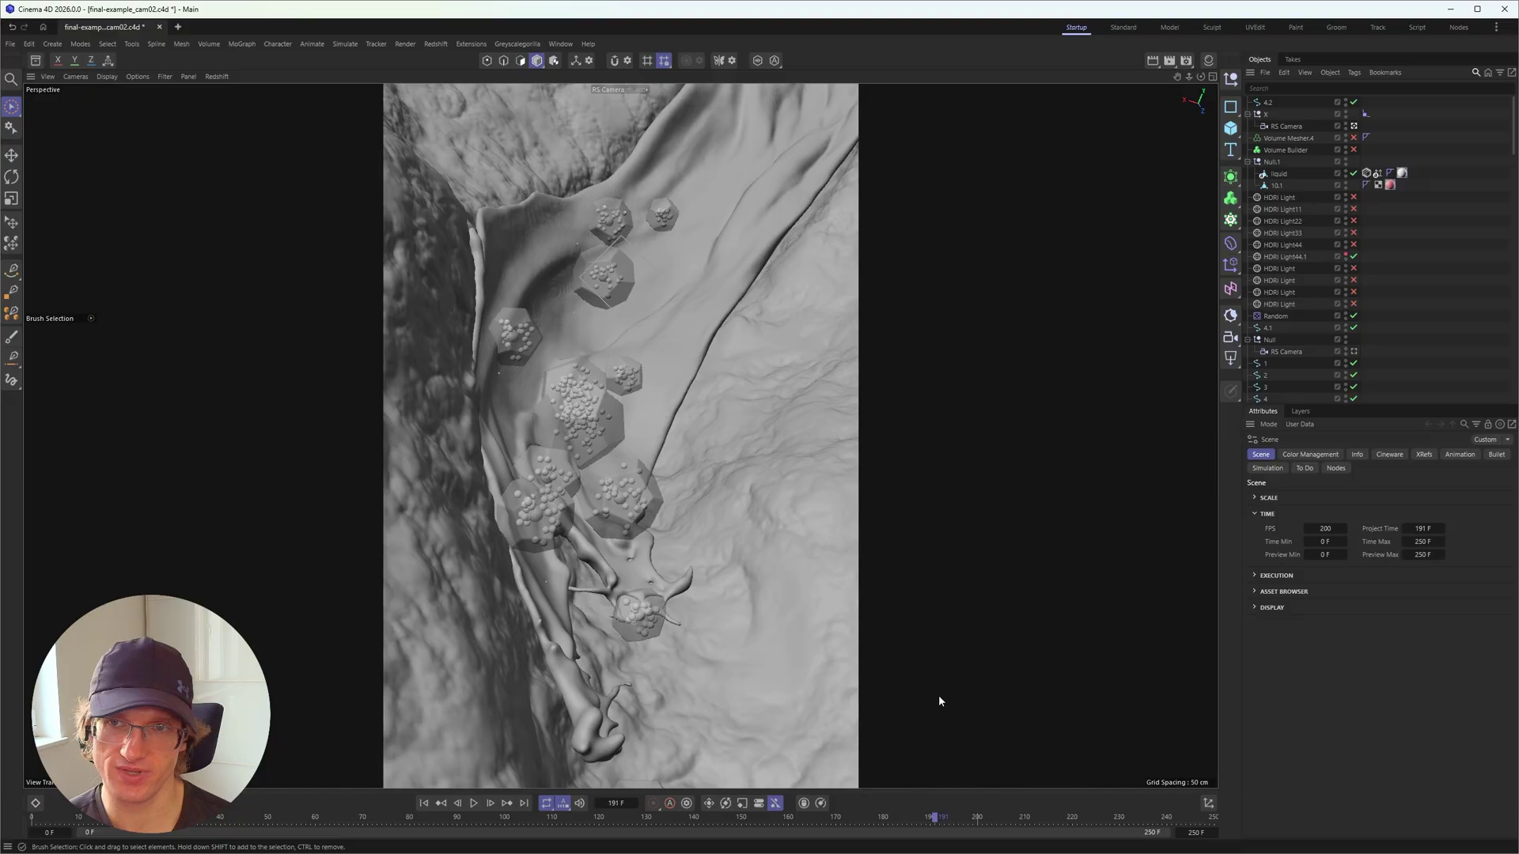
left_click(1354, 126)
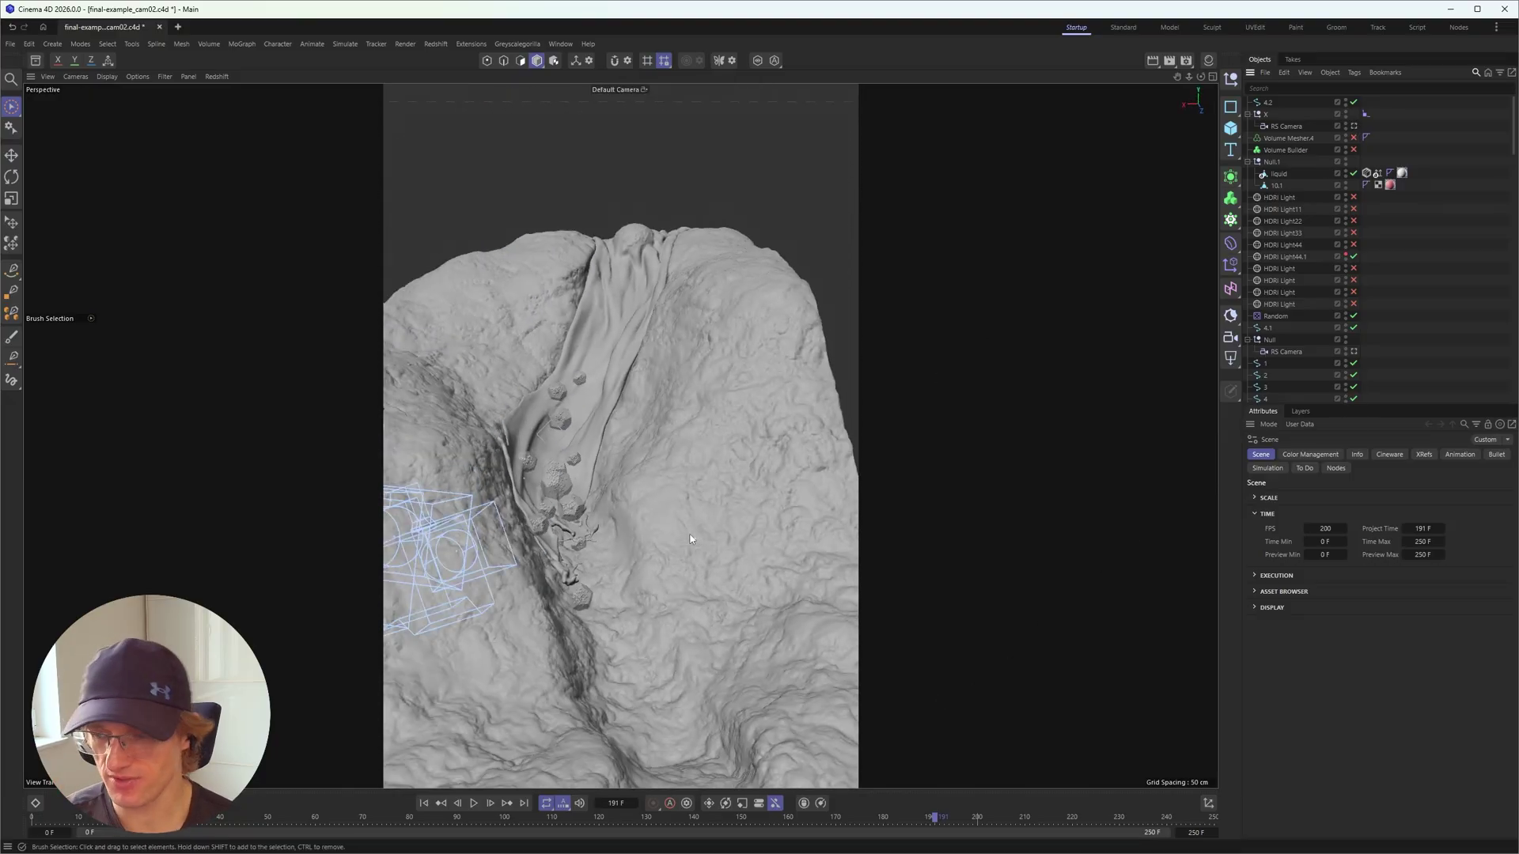
left_click_drag(690, 540, 566, 532, "alt")
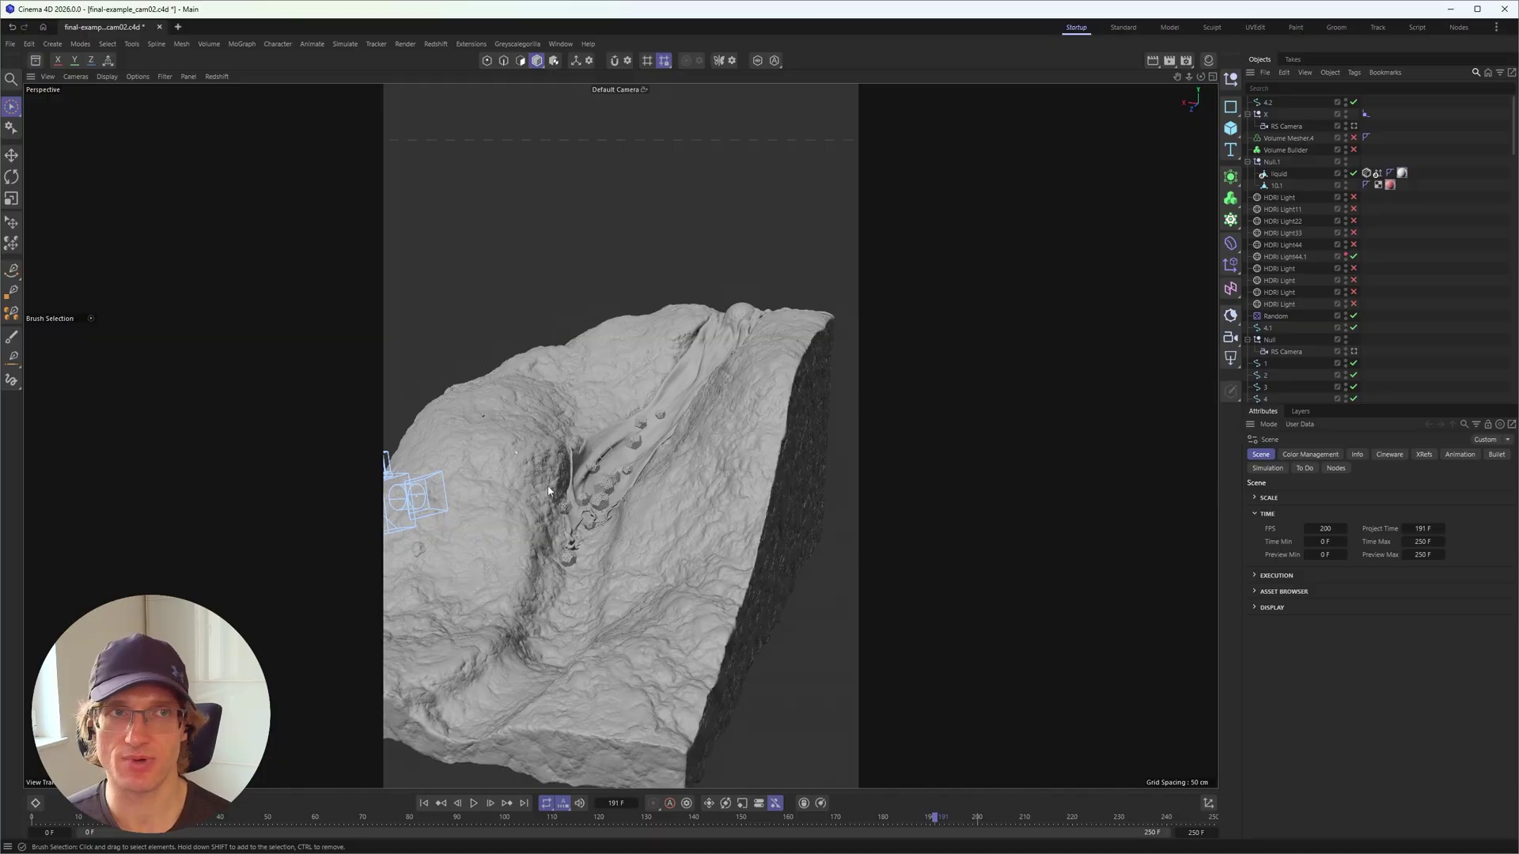
left_click(179, 28)
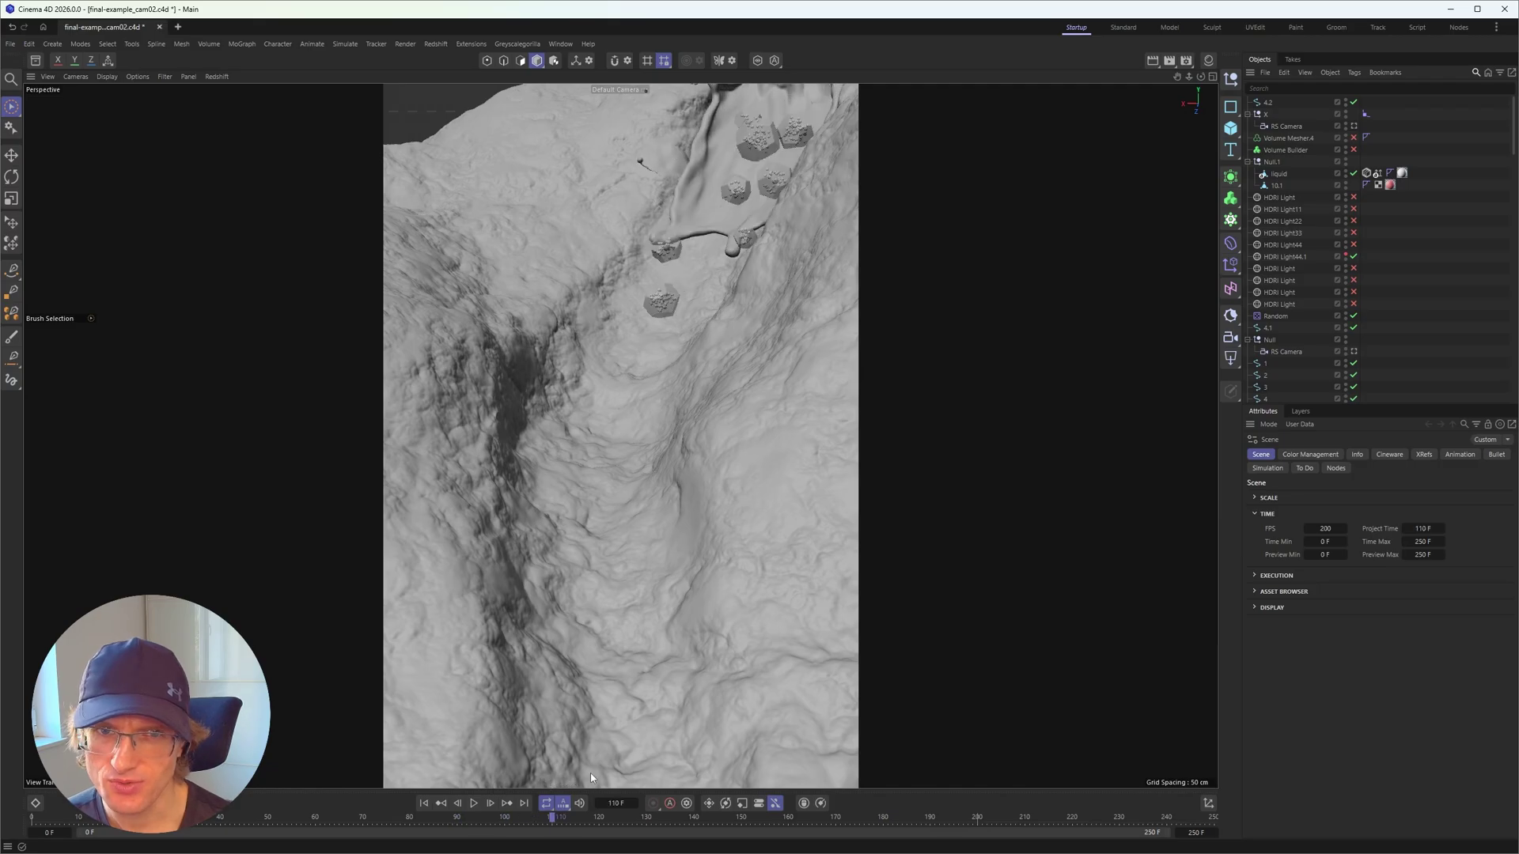
left_click_drag(834, 809, 1006, 815)
left_click(1354, 126)
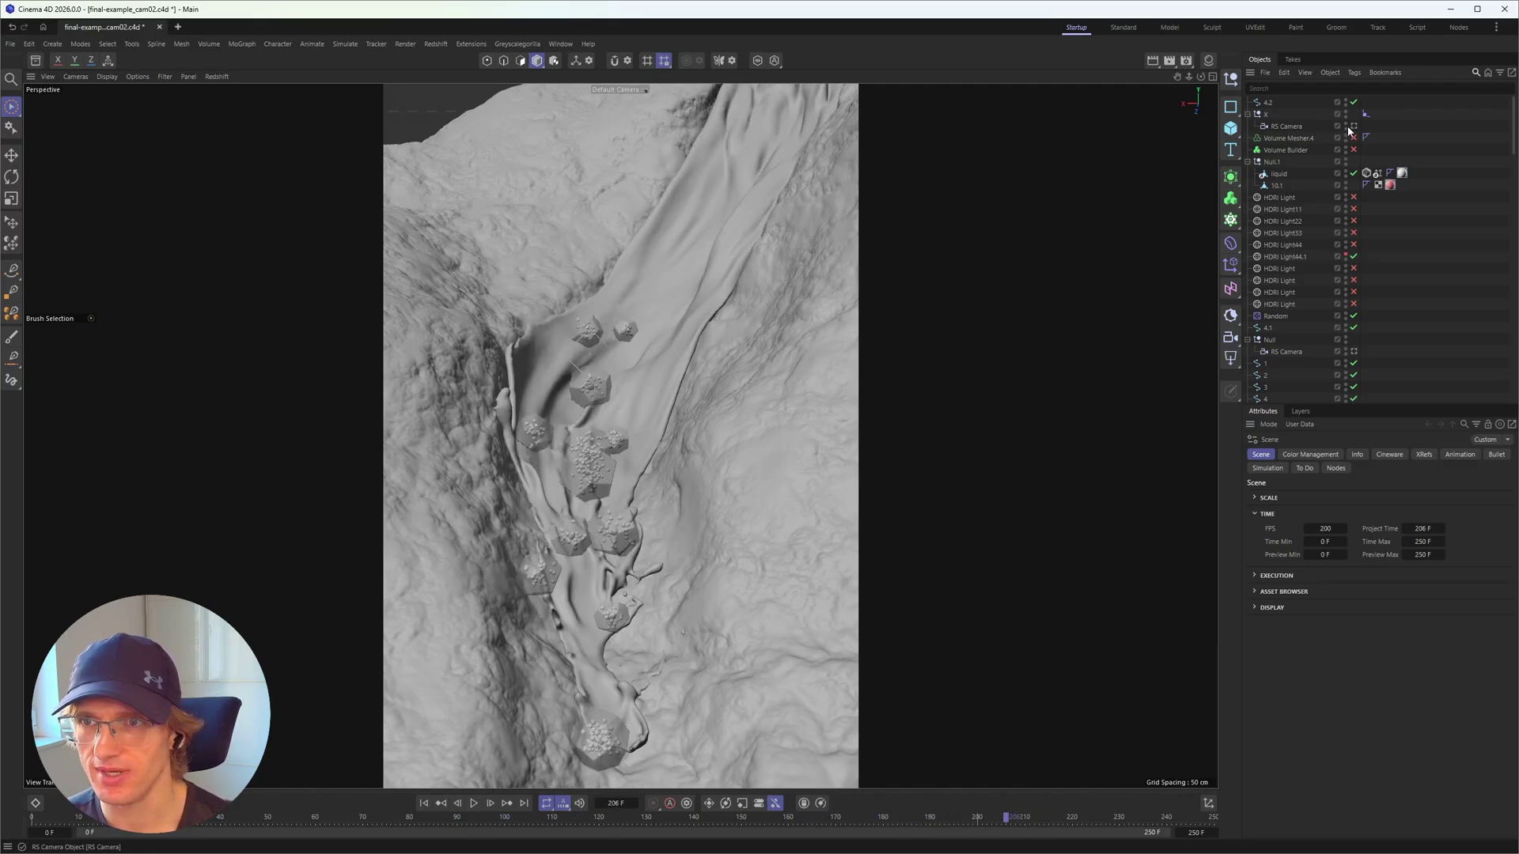
left_click_drag(225, 817, 840, 773)
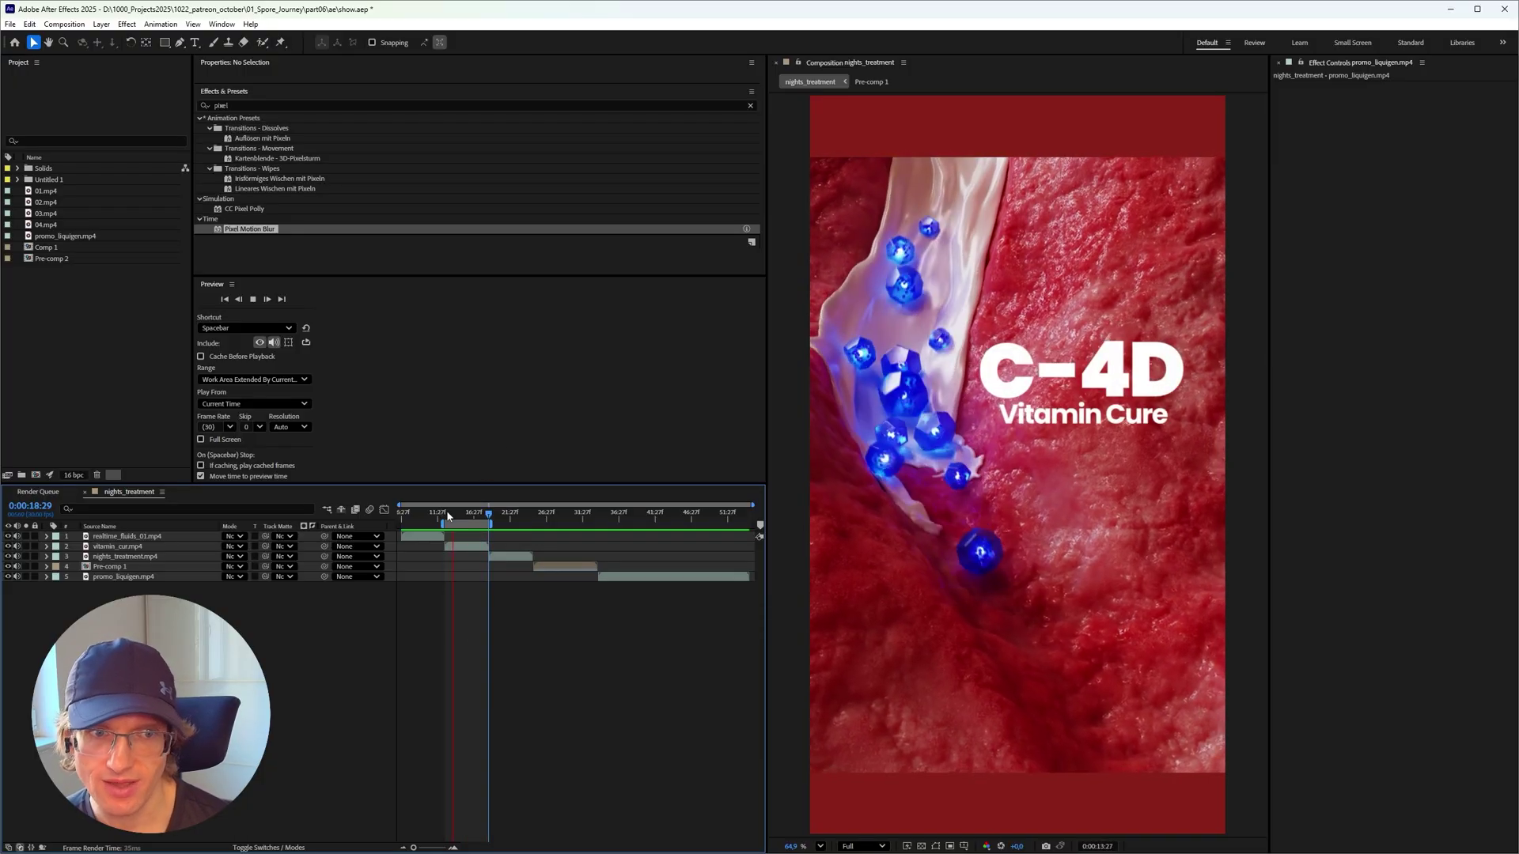
Switch to After Effects and preview the rendered C-4D Vitamin Cure clip in the nights_treatment composition
key("space")
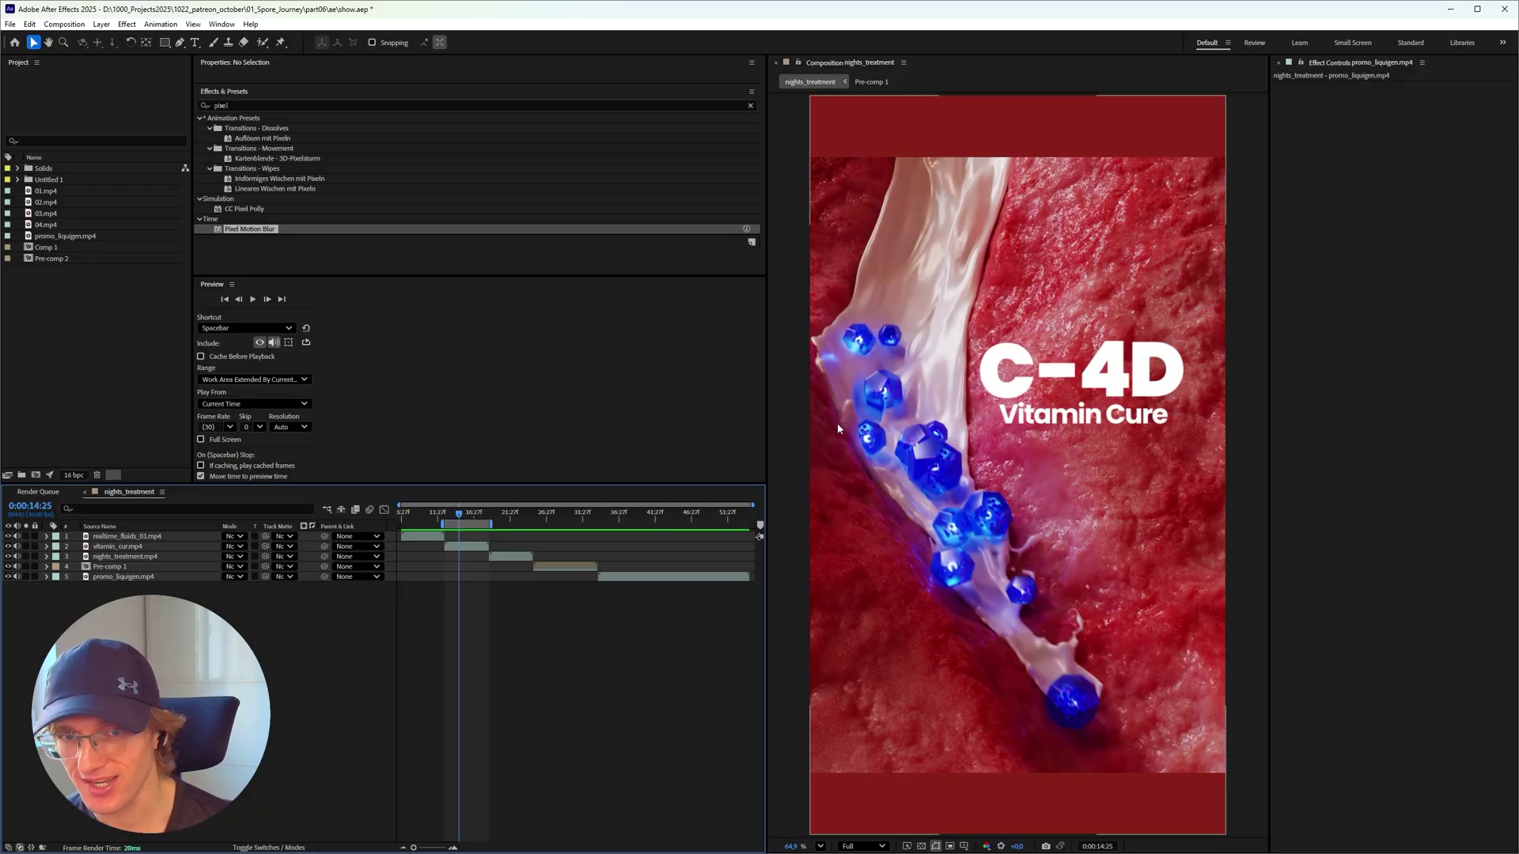
key("space")
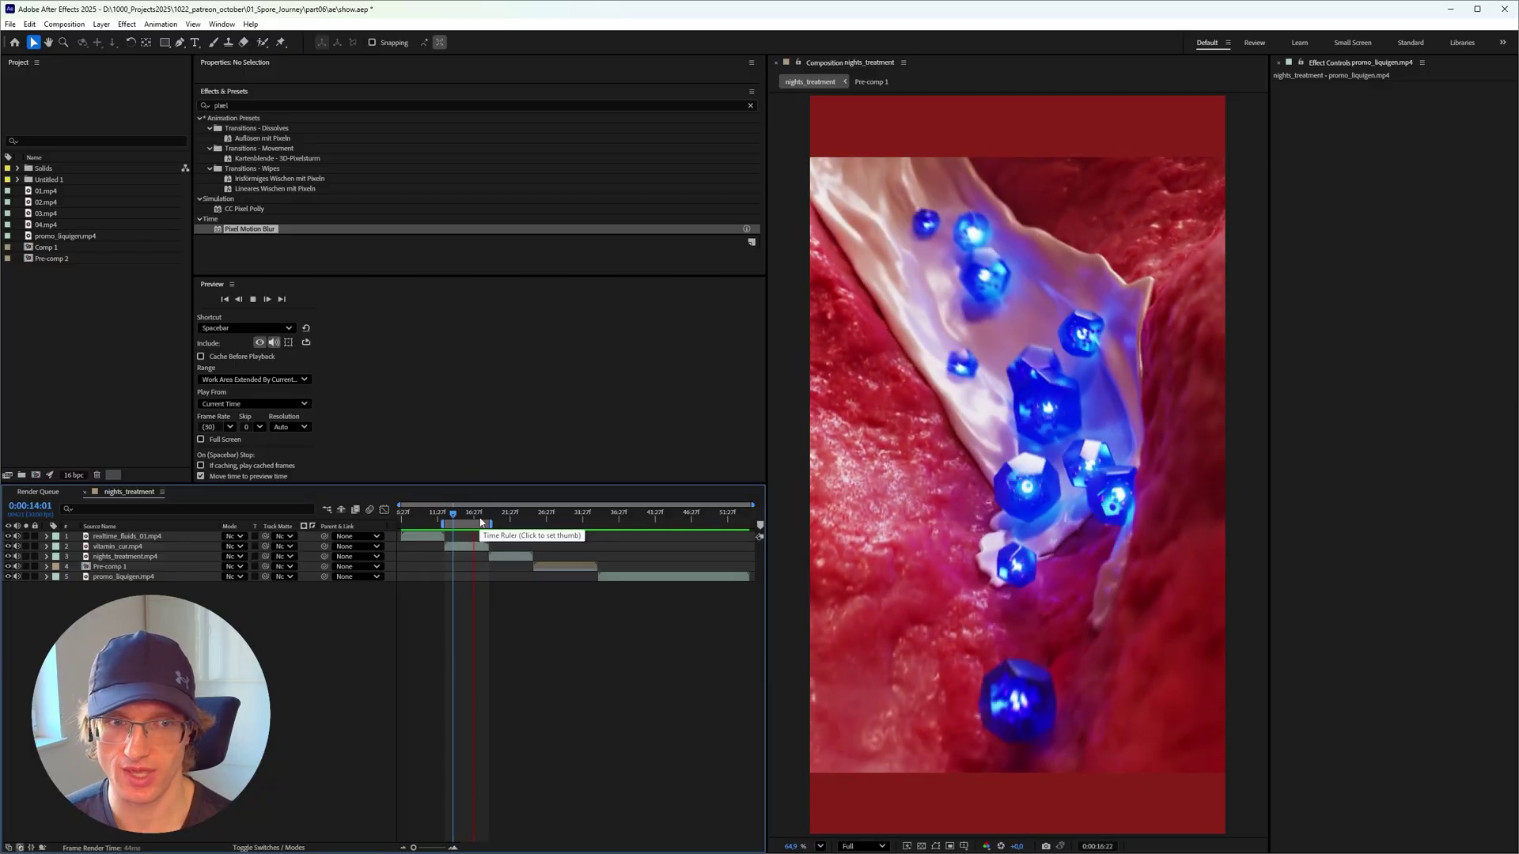
left_click(480, 522)
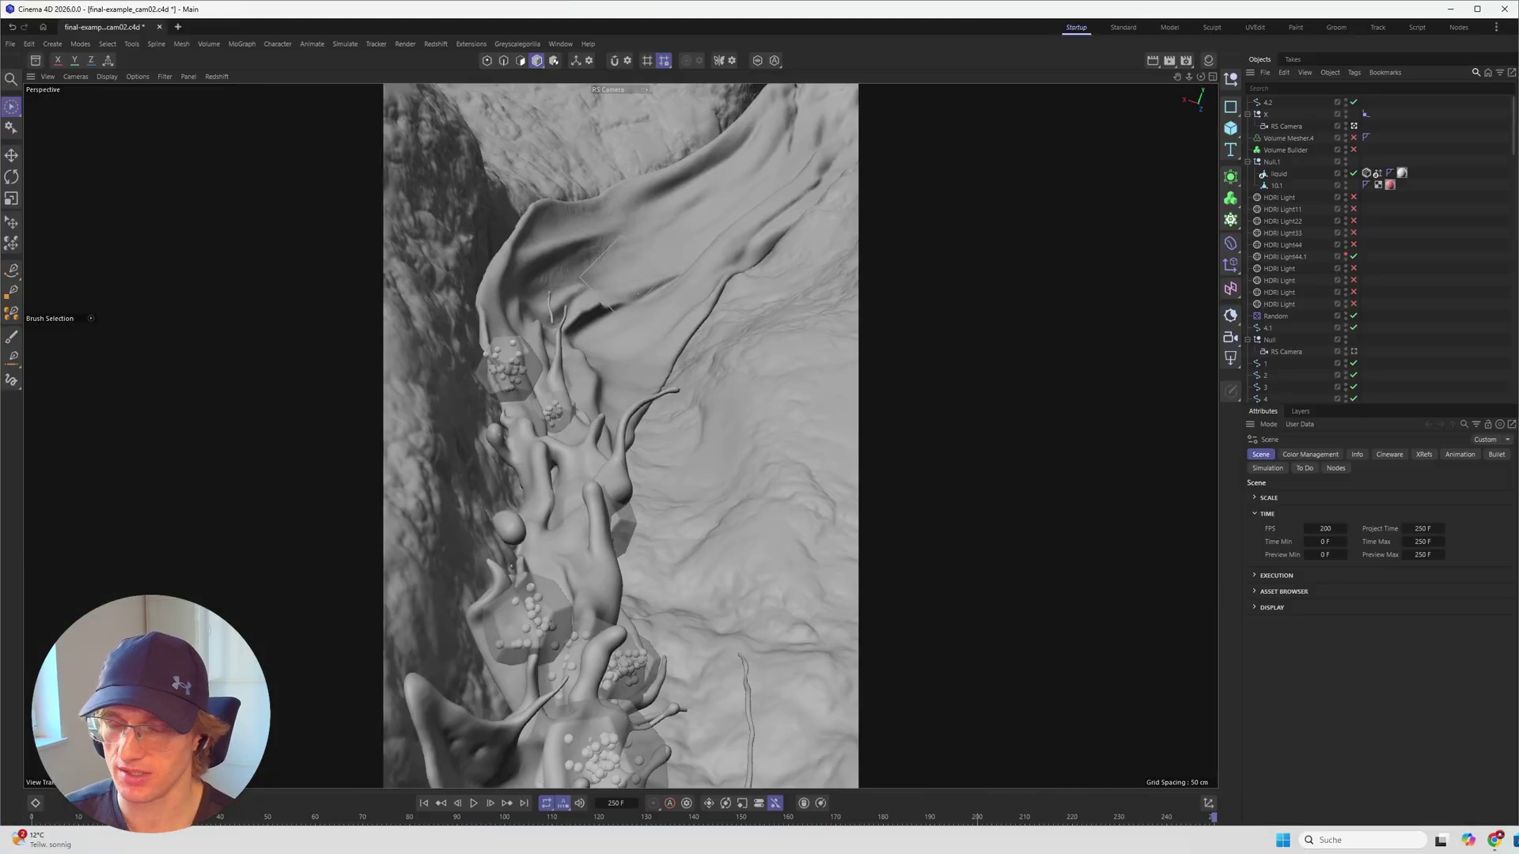
Switch to Cinema 4D, create a new scene, and add a cube sized about 675 × 257 × 1200 cm
key("ctrl+n")
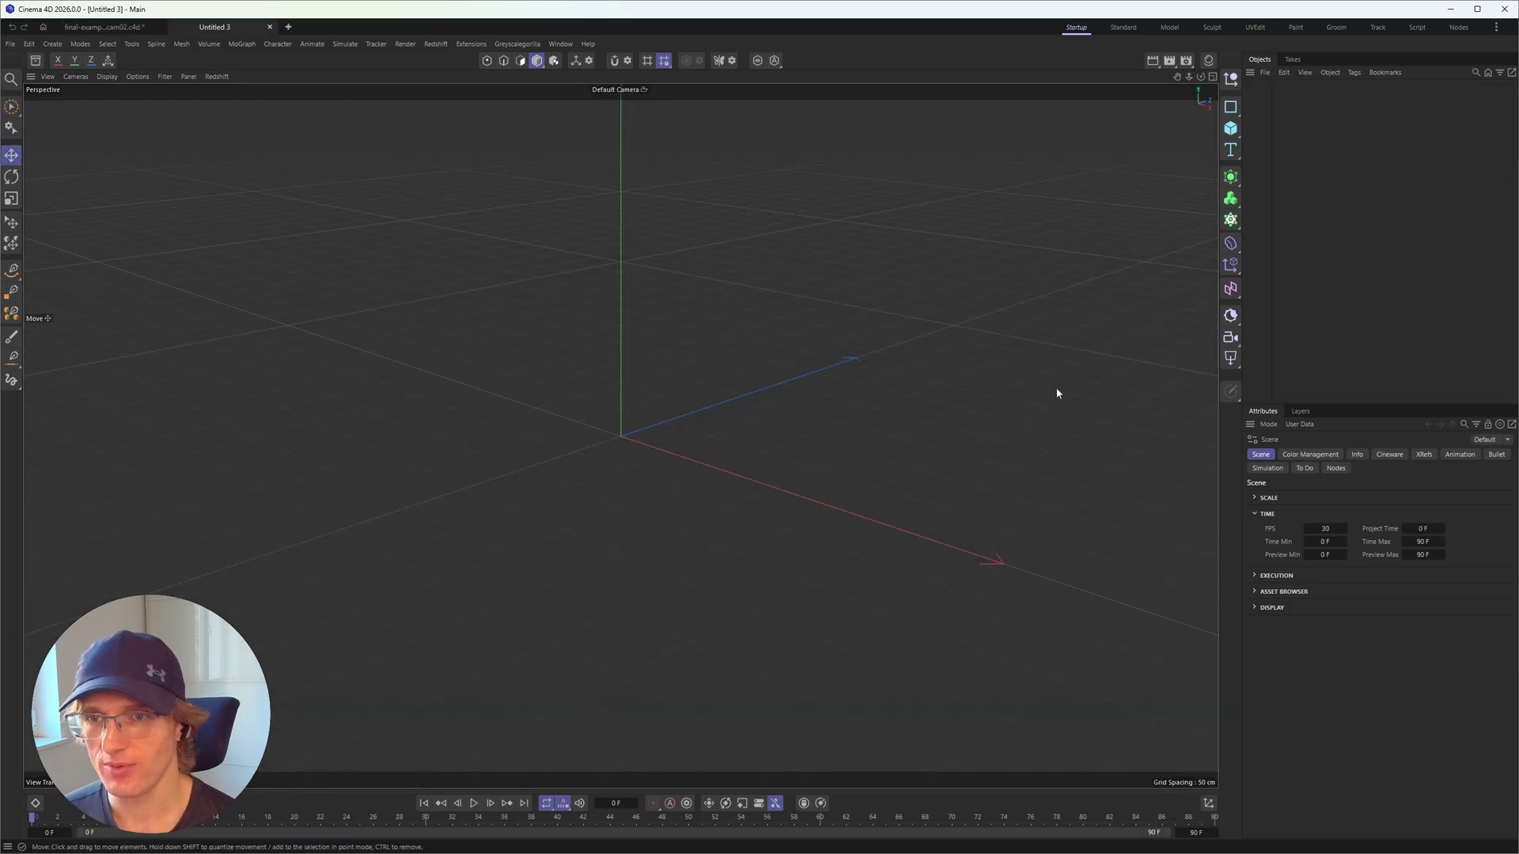
left_click(1230, 128)
left_click(1266, 147)
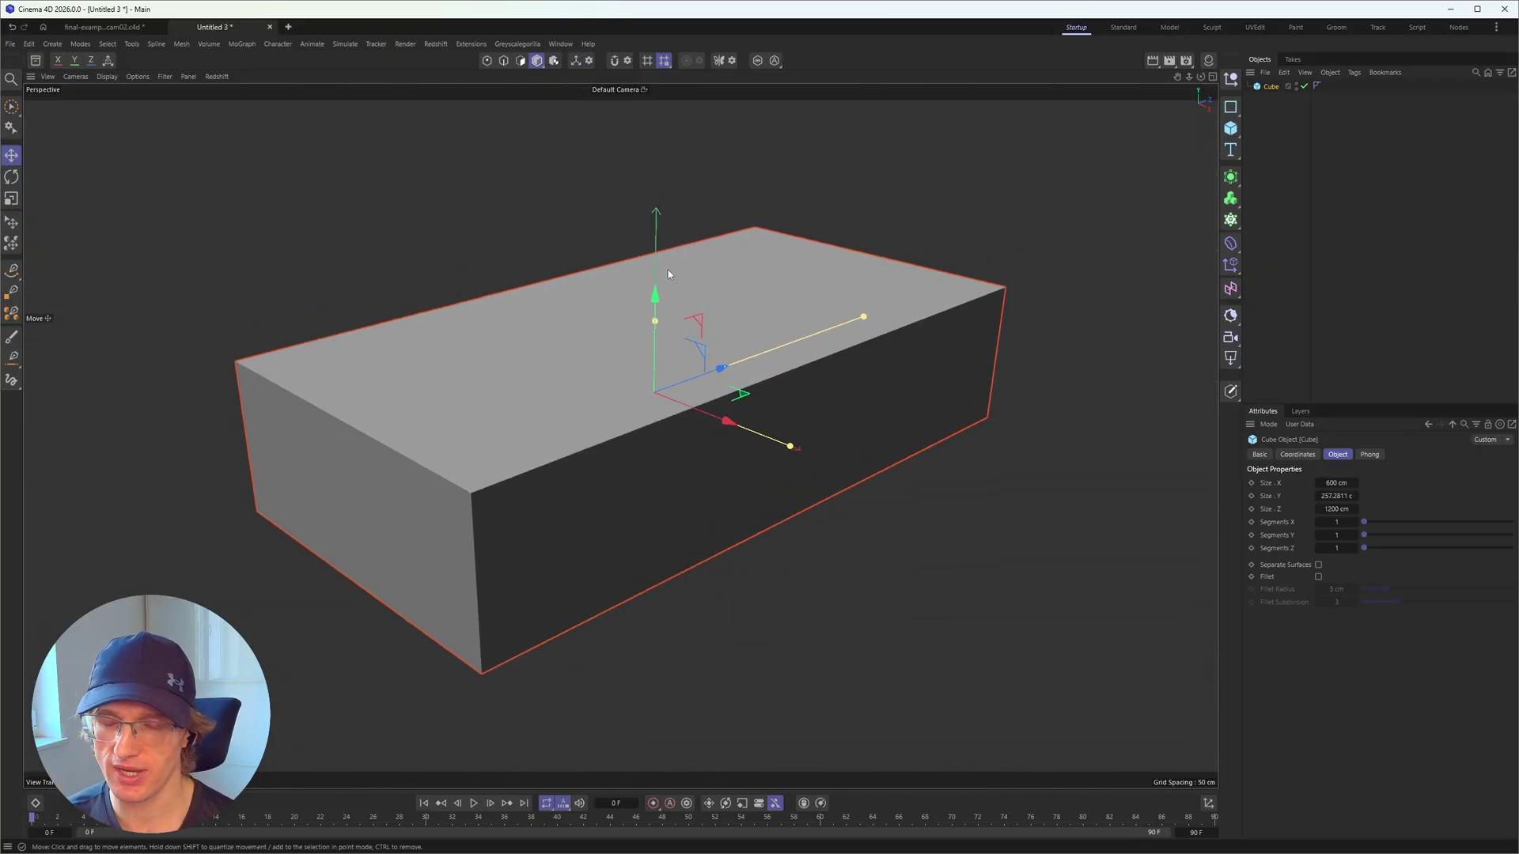
left_click_drag(792, 445, 811, 451)
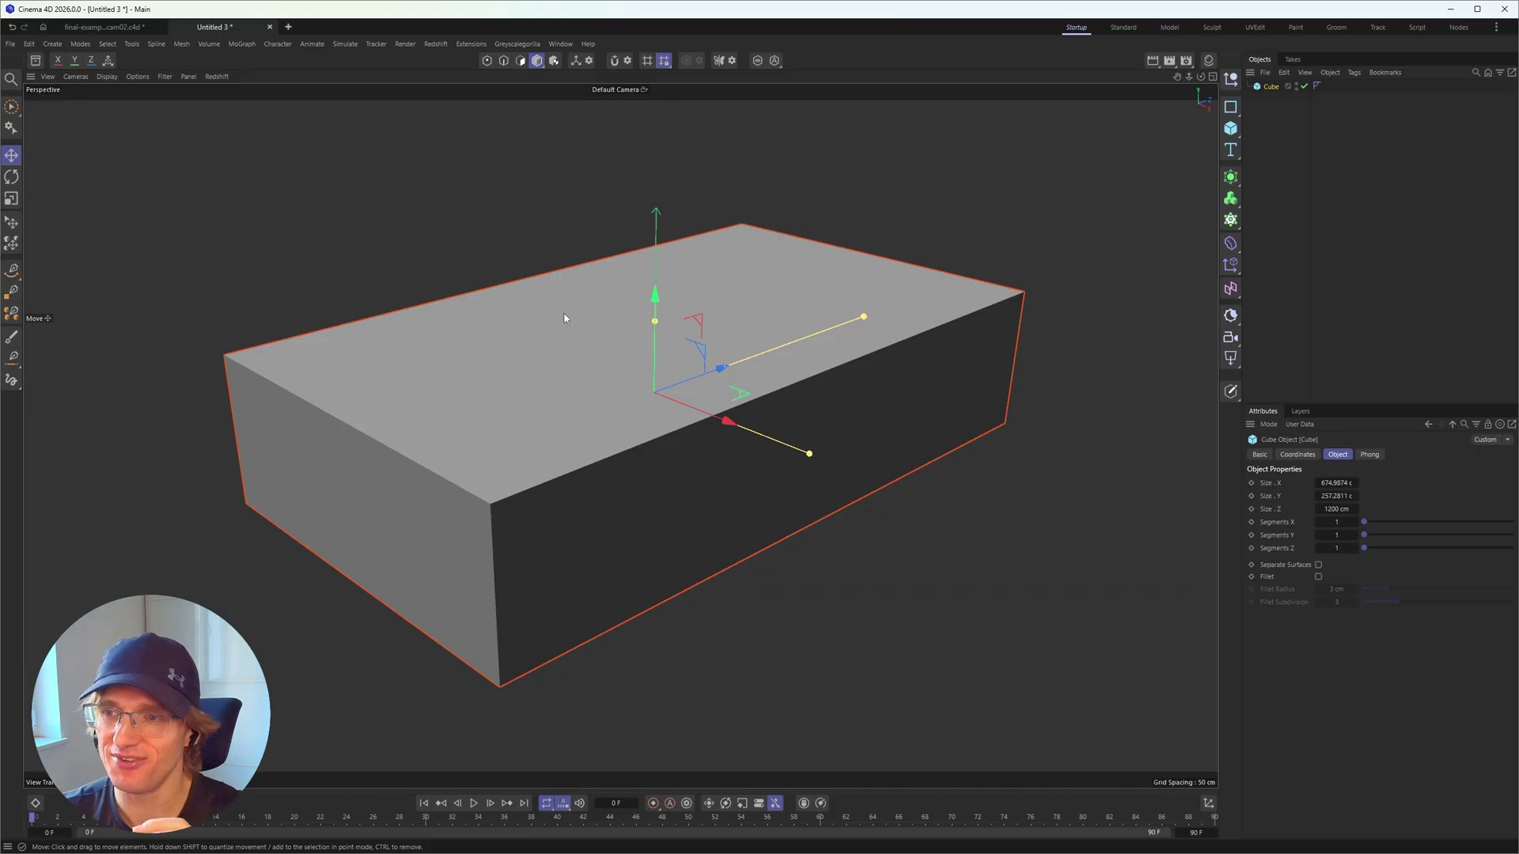
Move the cube straight down along Y until its top face is level with the world origin
left_click_drag(507, 383, 532, 390, "alt")
middle_click_drag(532, 389, 562, 379, "alt")
left_click(1268, 220)
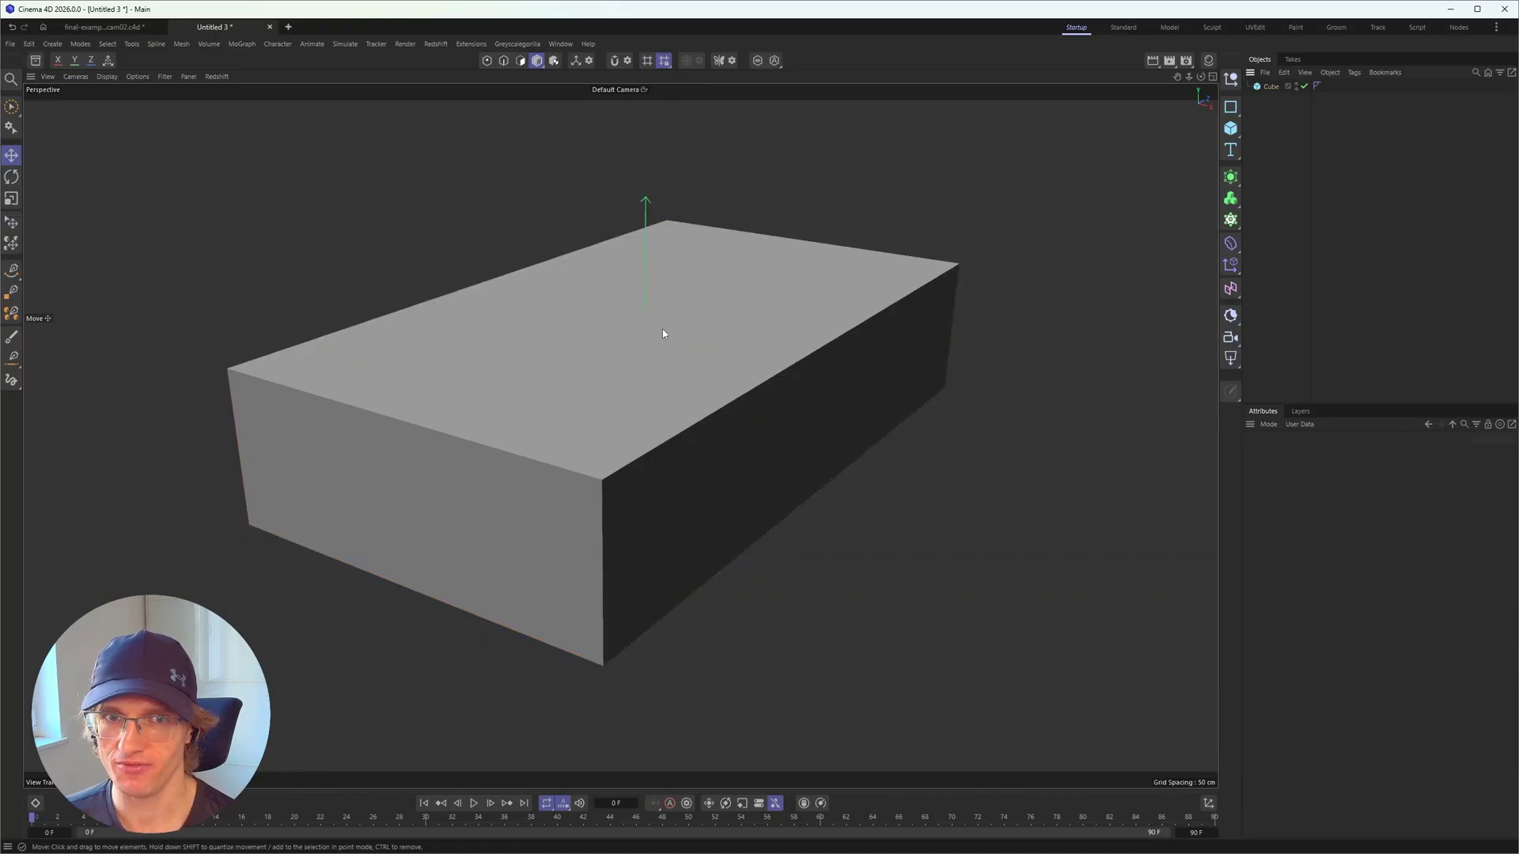
left_click(1271, 87)
left_click_drag(645, 283, 693, 393)
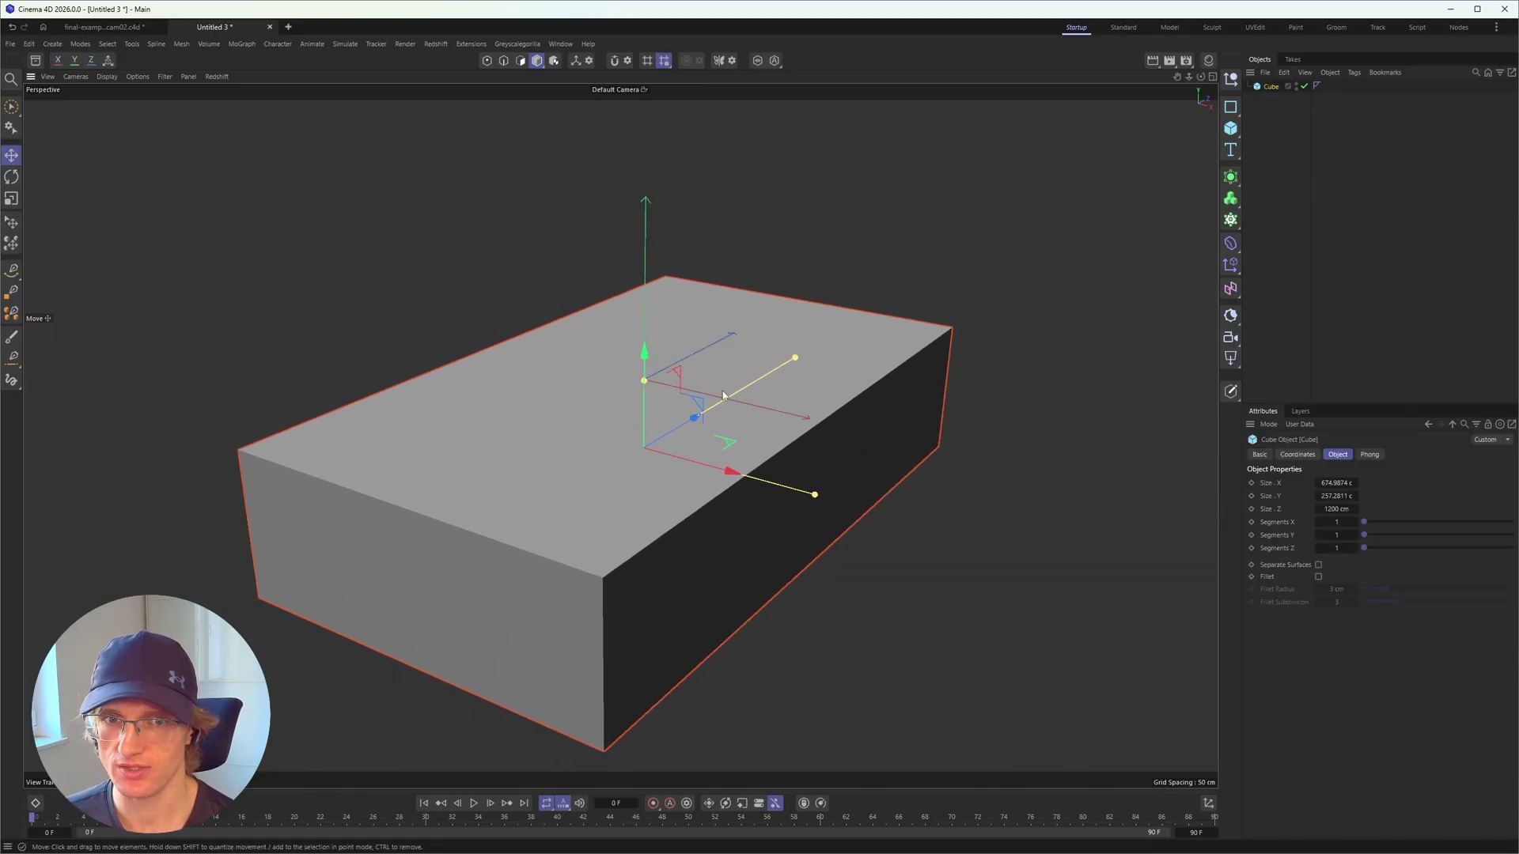
Draw an open winding path lengthwise across the cube with the Spline Pen in the Top view, using Gouraud Shading
left_click(11, 270)
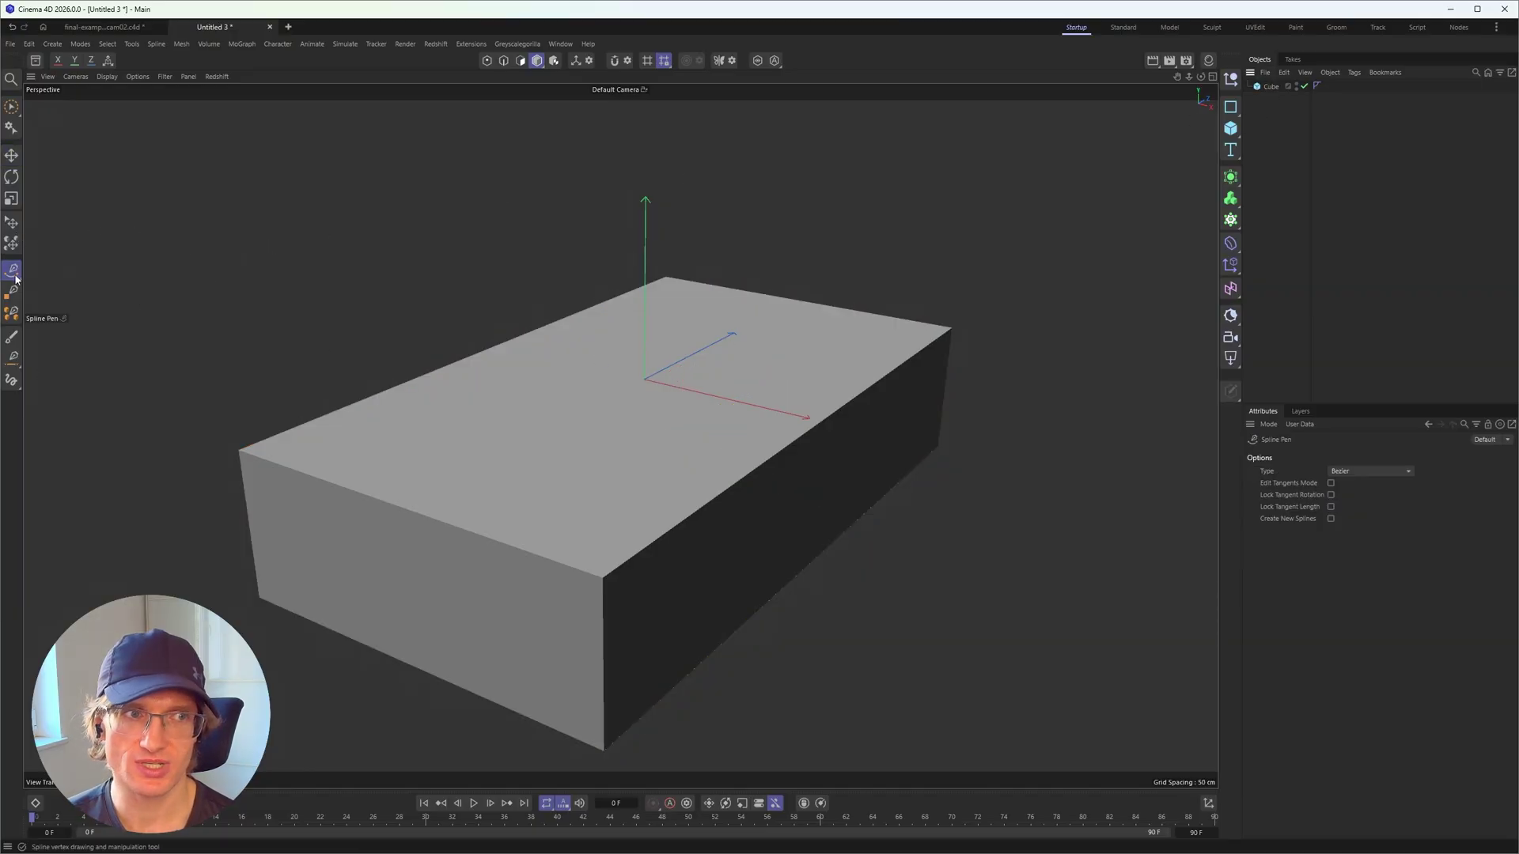
key("F2")
scroll(532, 393, "down", 4)
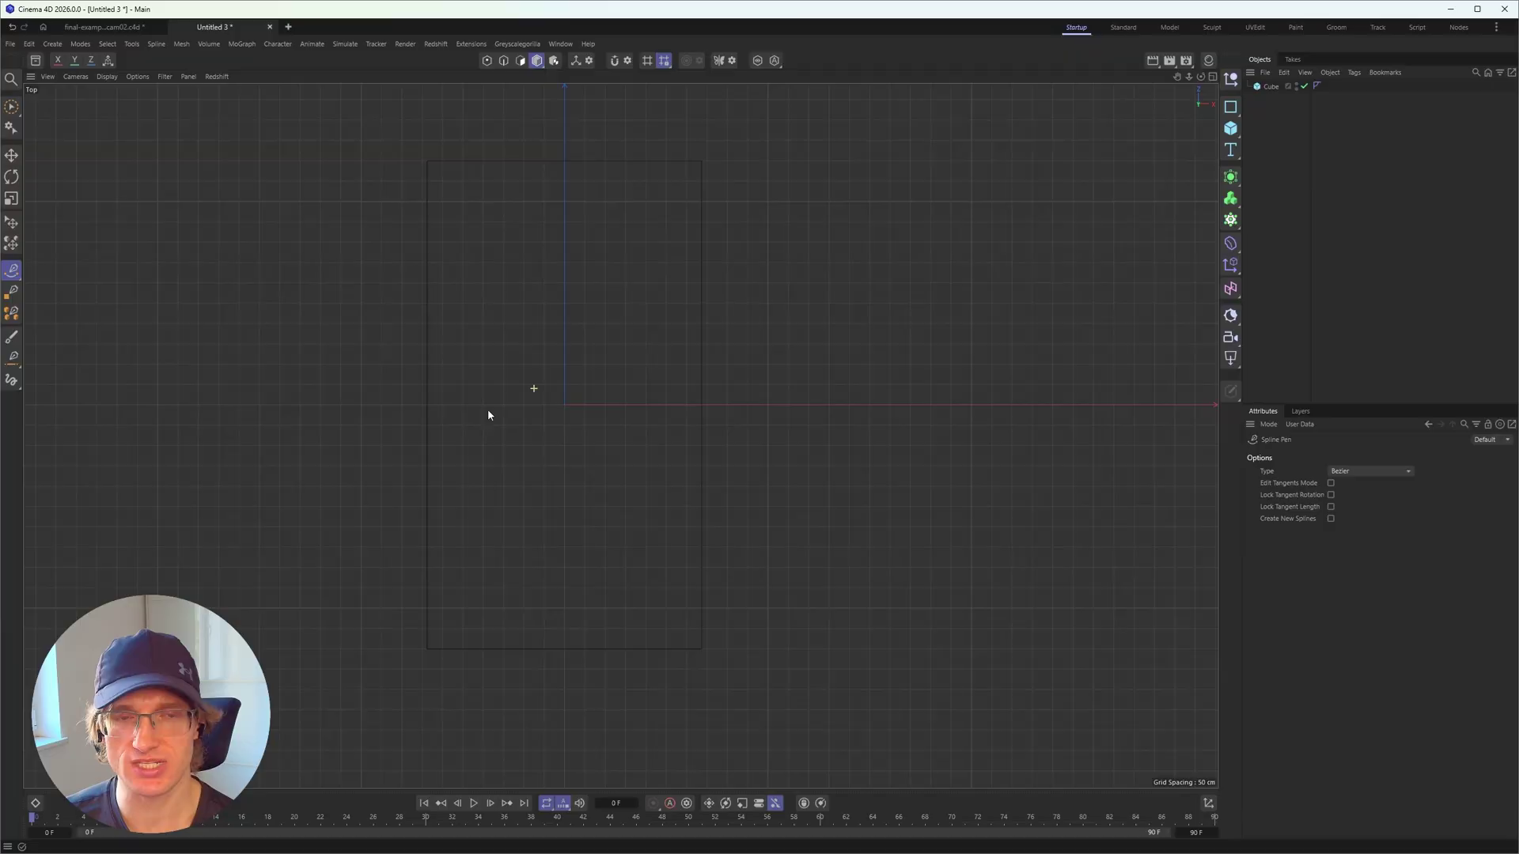
key("n")
key("a")
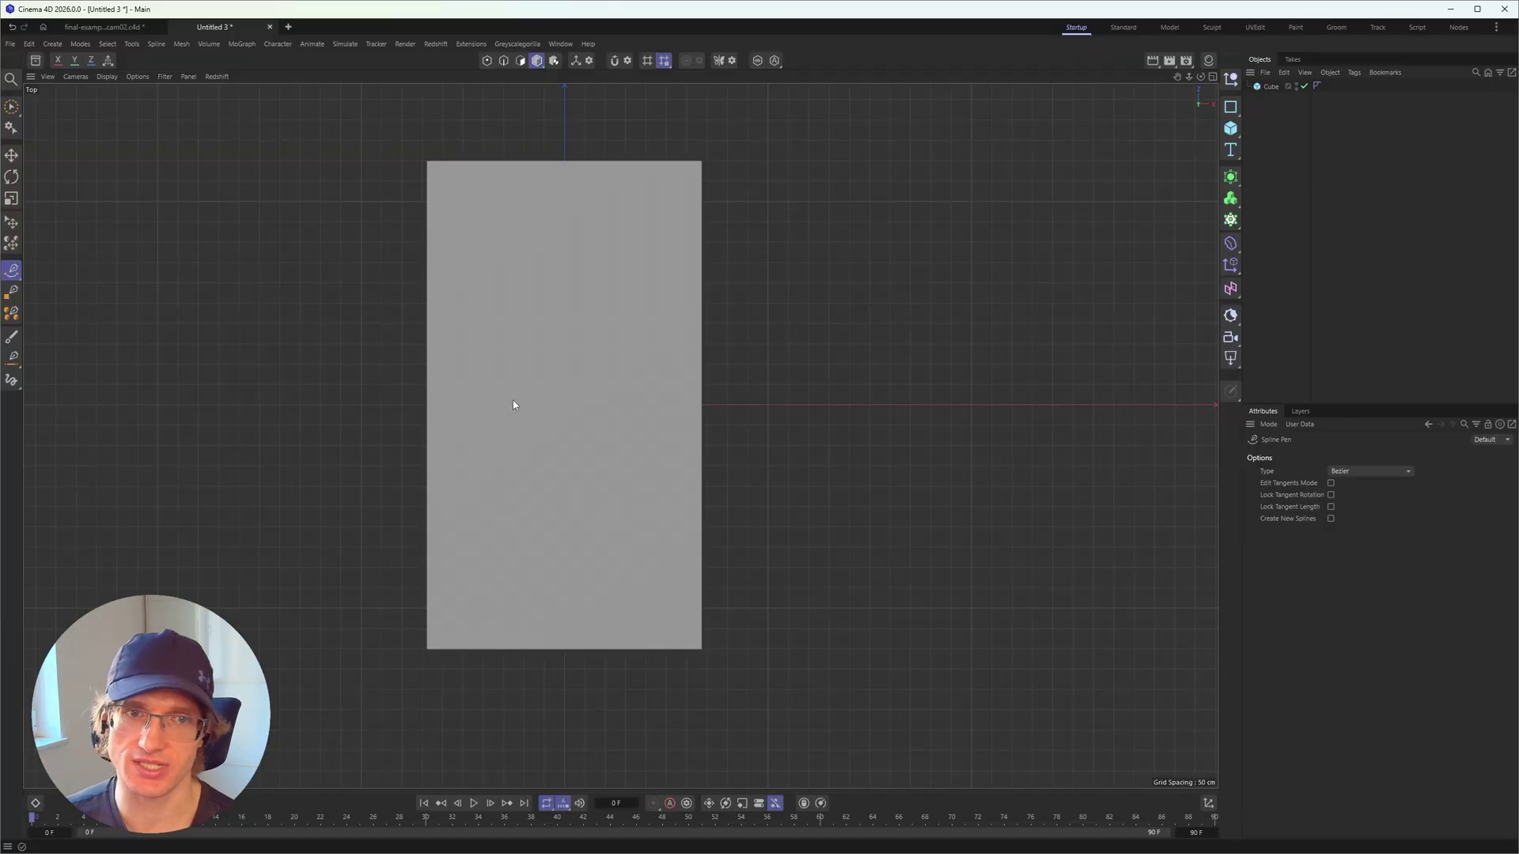
scroll(513, 400, "down", 1)
middle_click_drag(442, 160, 462, 188, "alt")
left_click(519, 193)
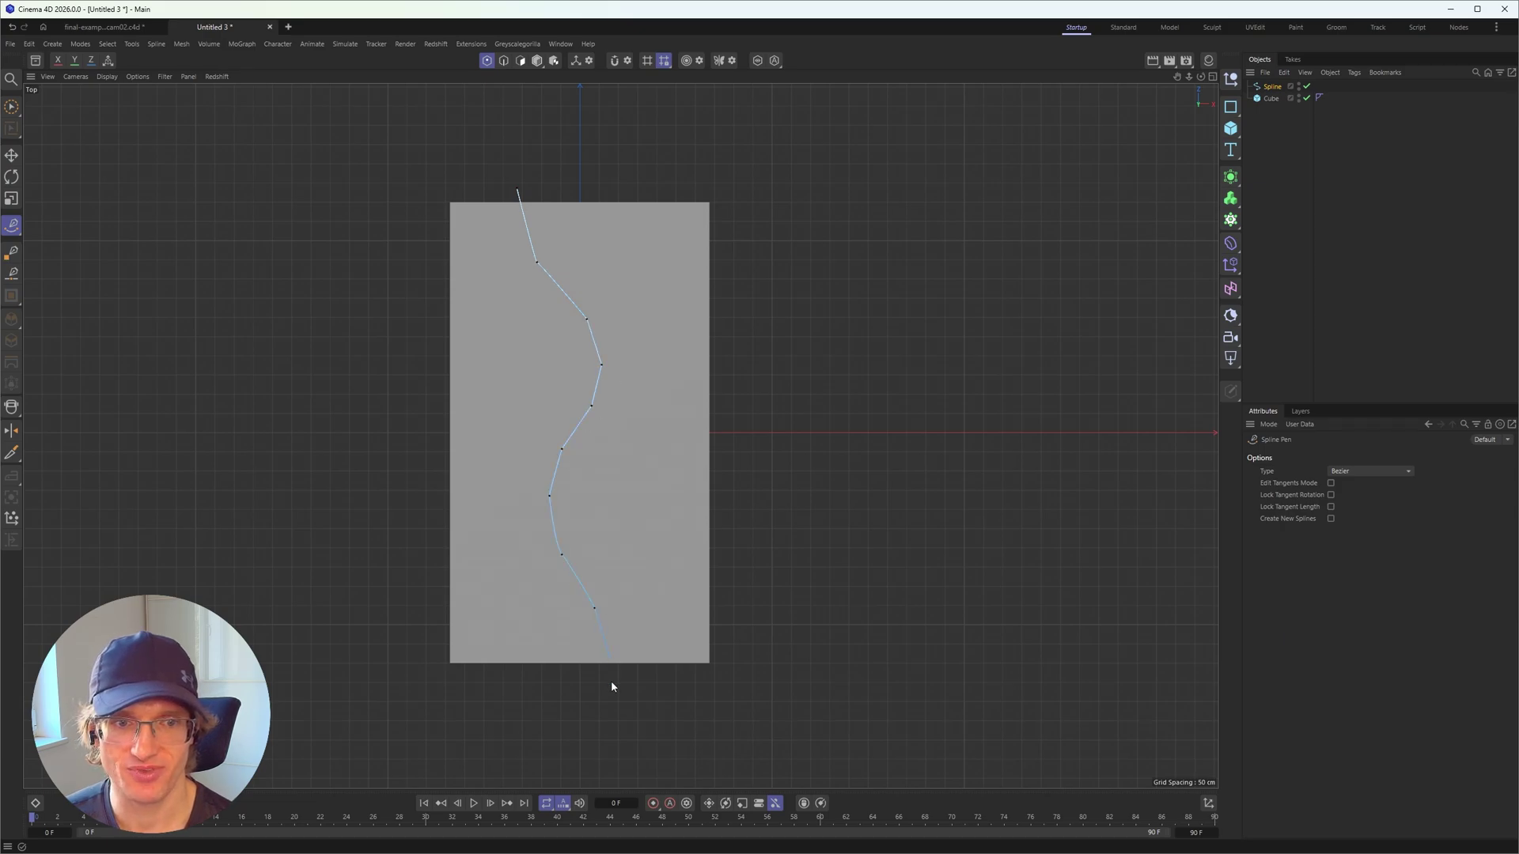
key("Escape")
scroll(610, 358, "up", 4)
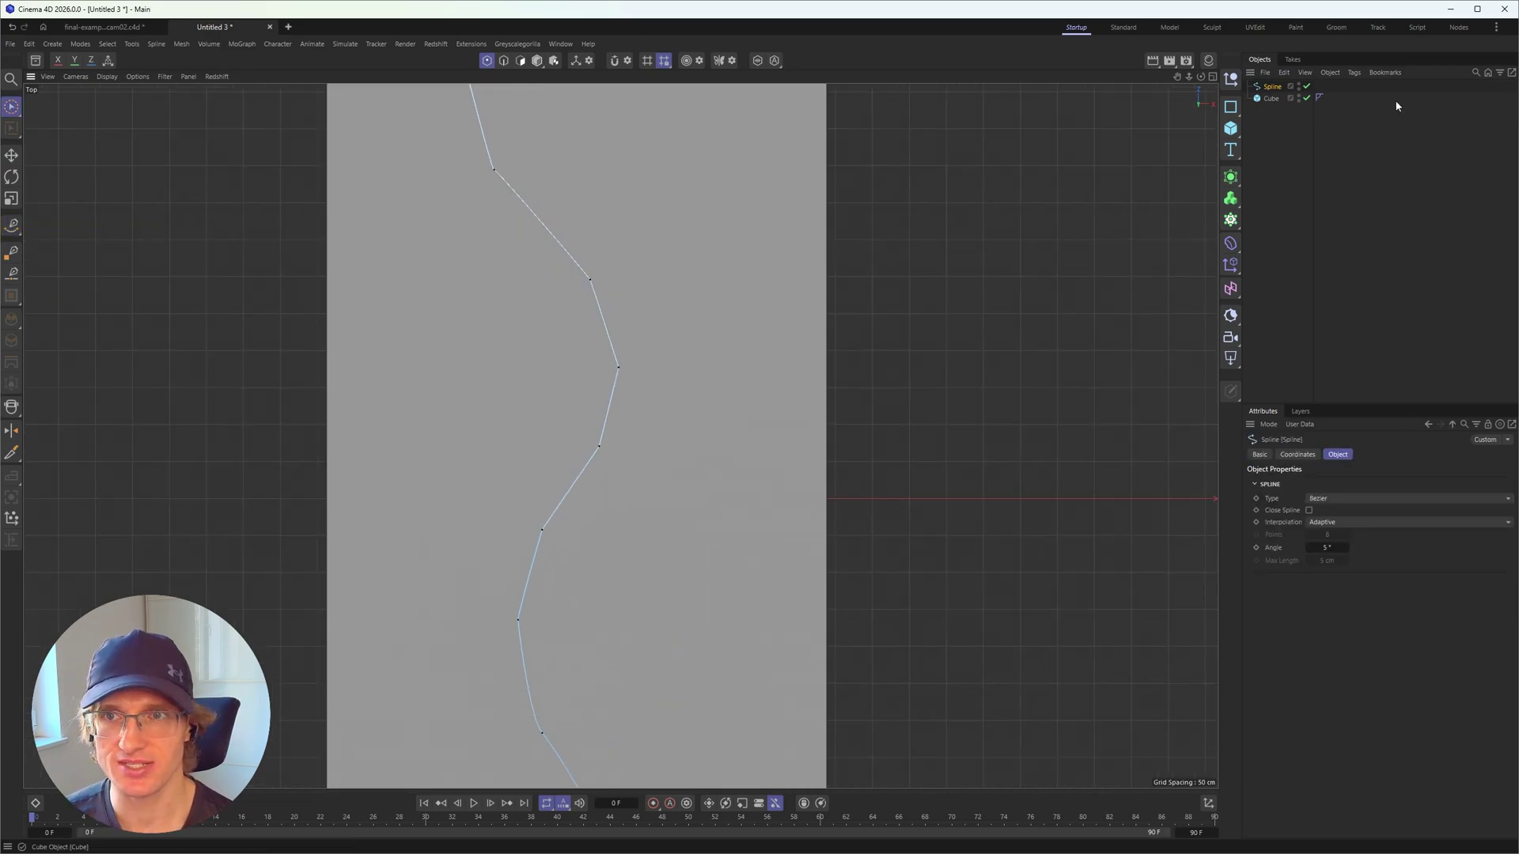
Set the path spline's type to B-Spline and its interpolation to Uniform, and return to the Perspective view
left_click(1385, 499)
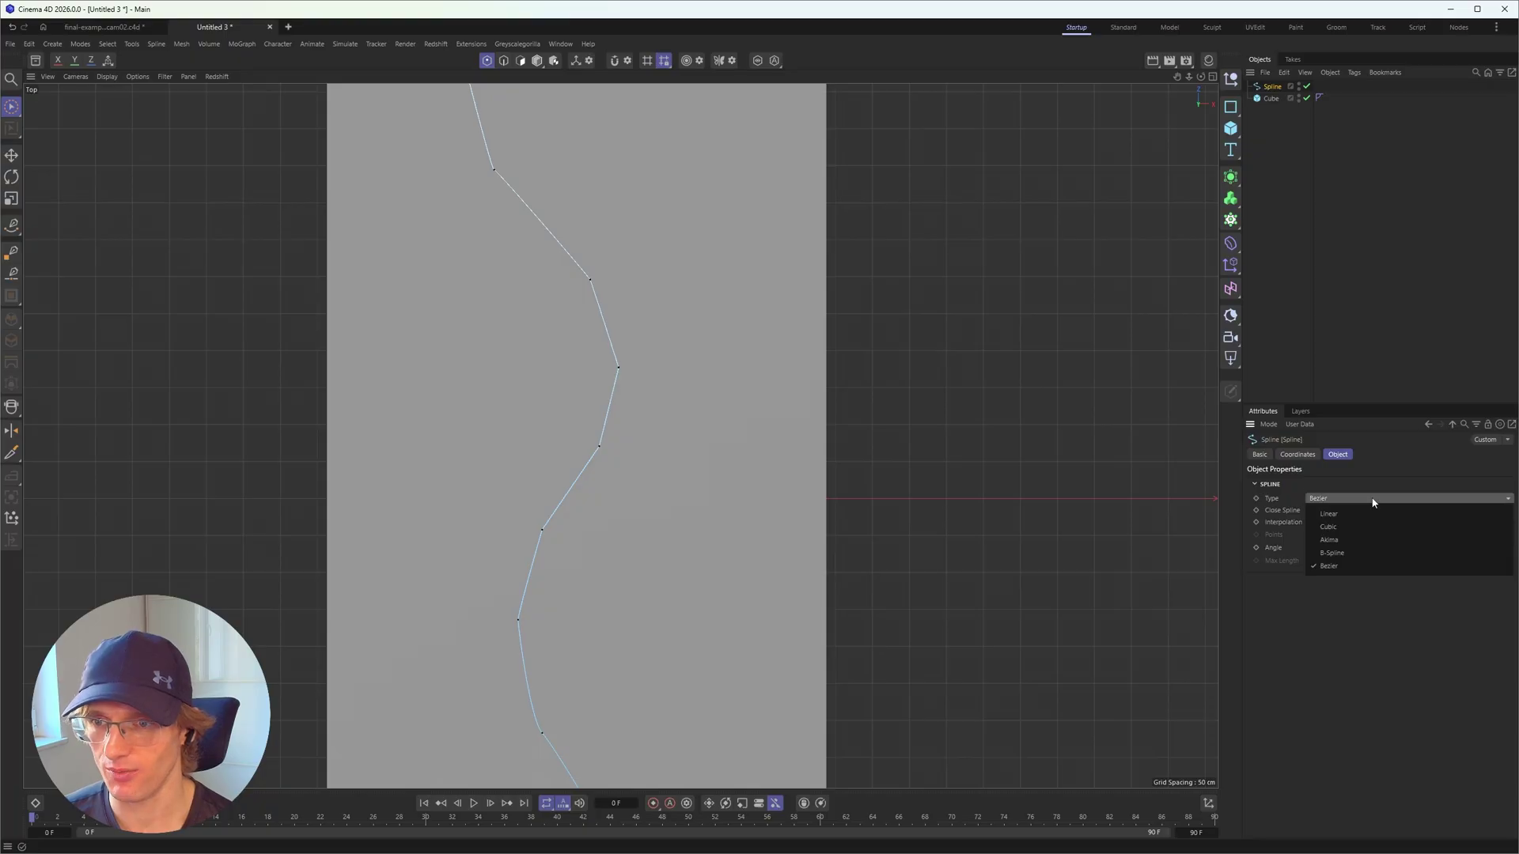
left_click(1338, 558)
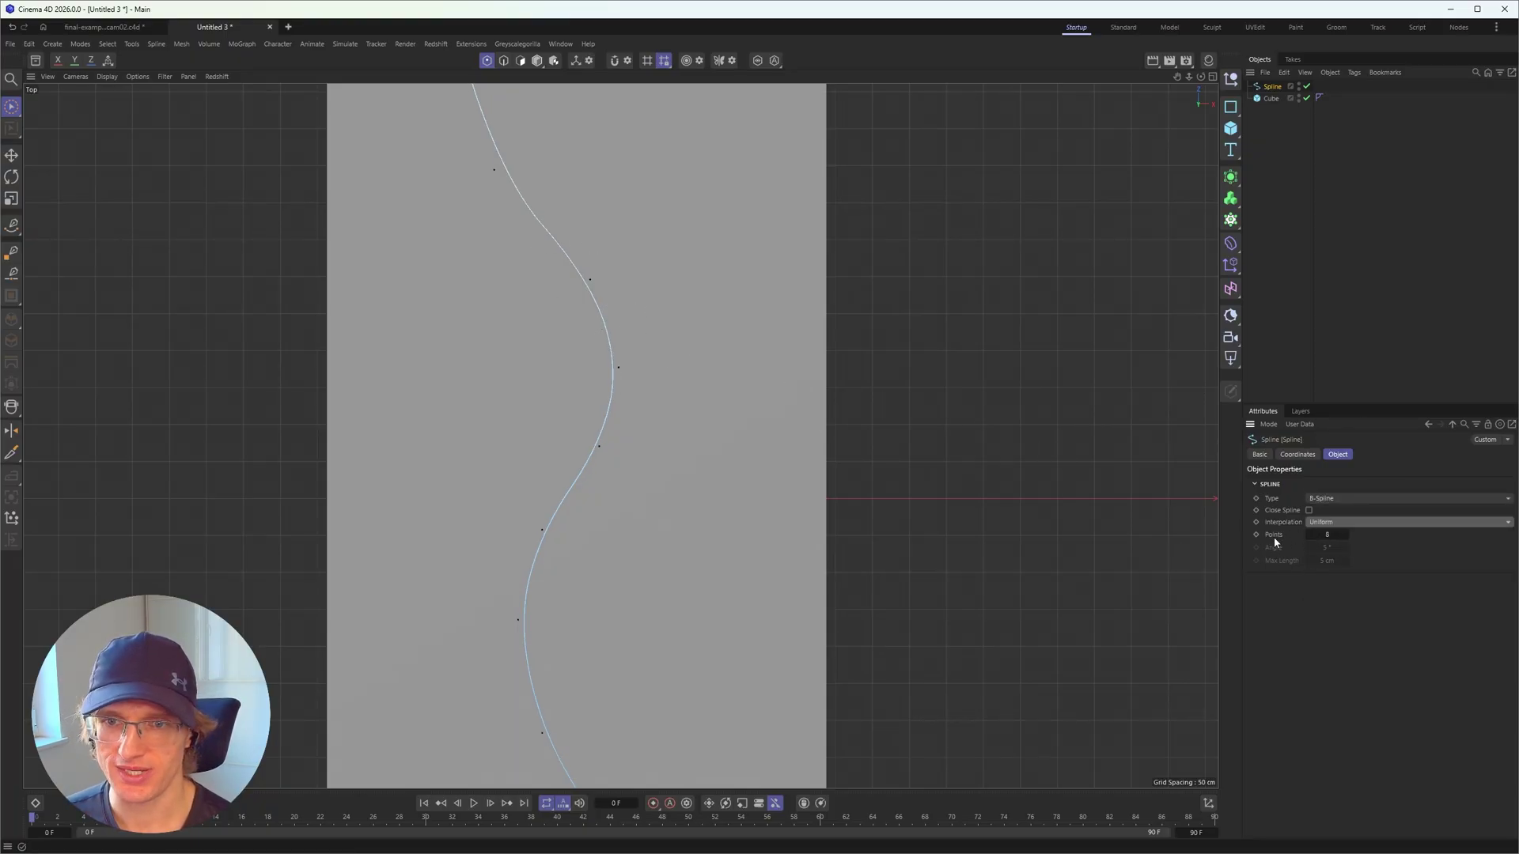
key("F1")
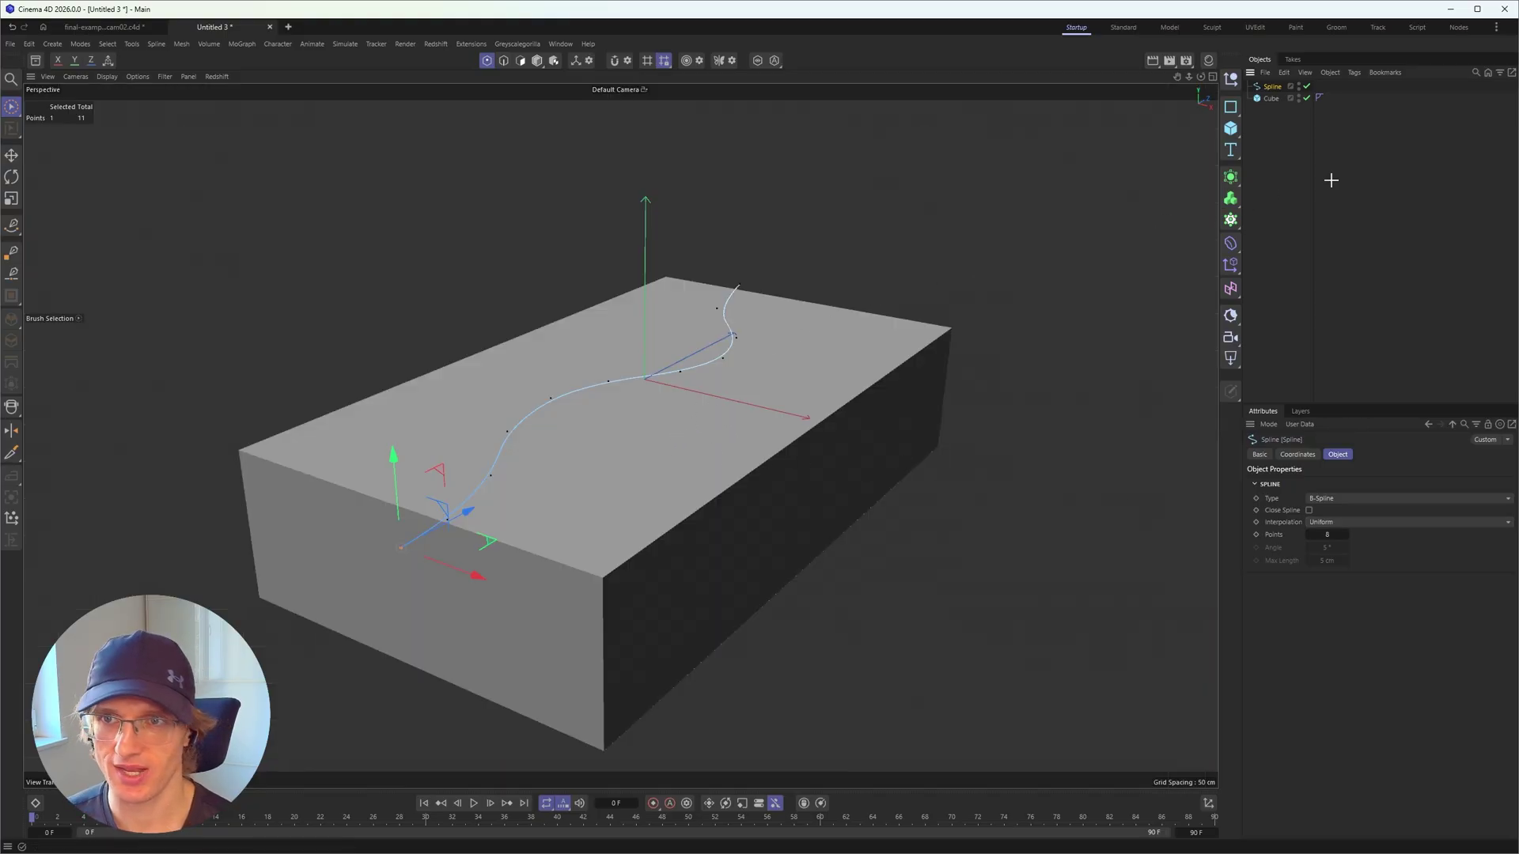
left_click(1329, 180)
Add a Circle spline with Ellipse enabled and both radii set to about 103 cm
left_click_drag(1233, 107, 1281, 149)
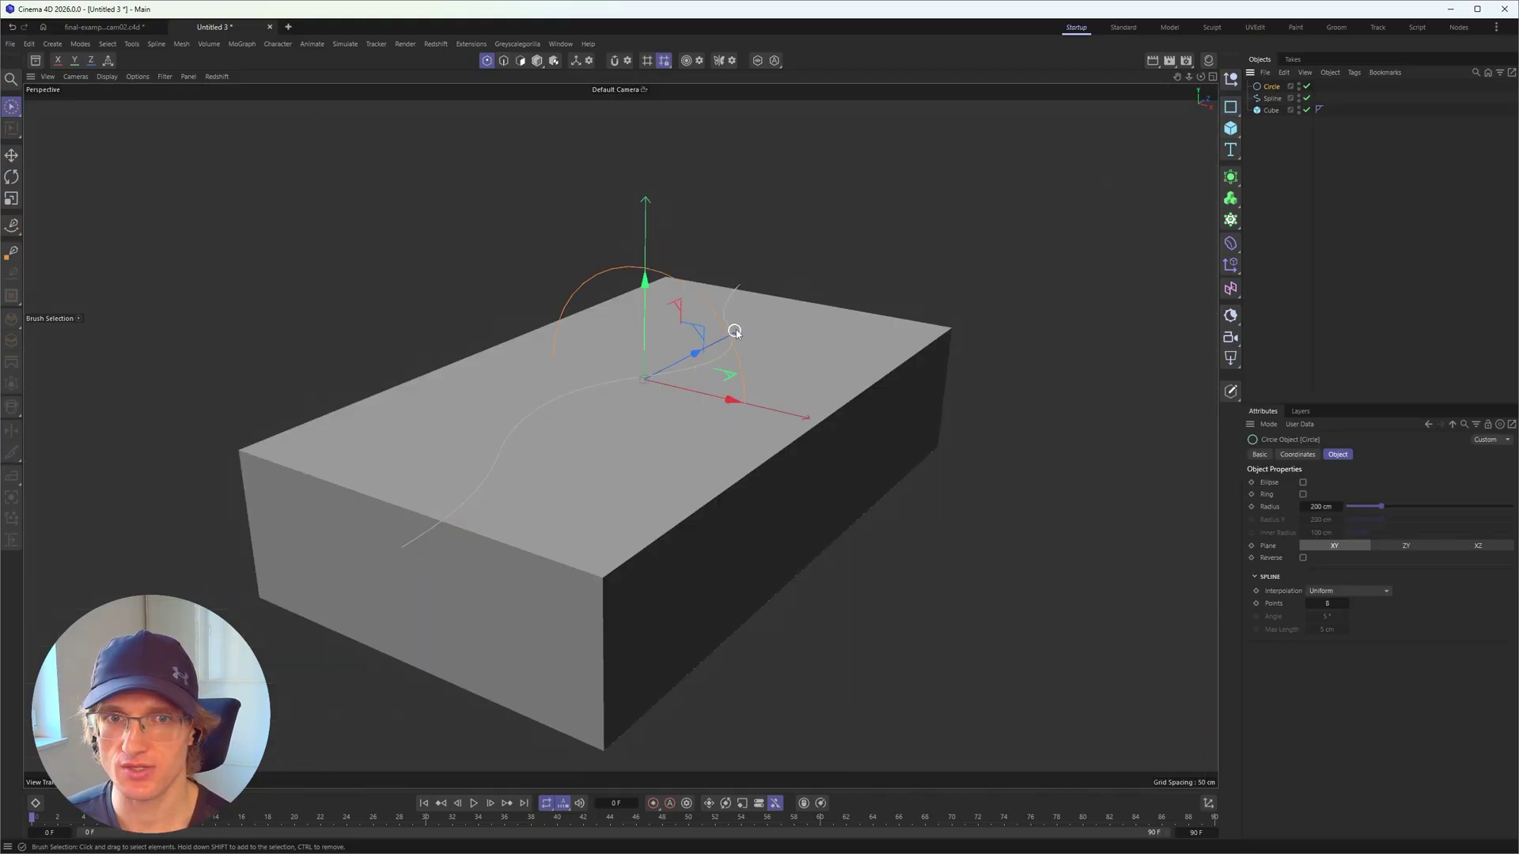
left_click_drag(638, 265, 737, 305, "alt")
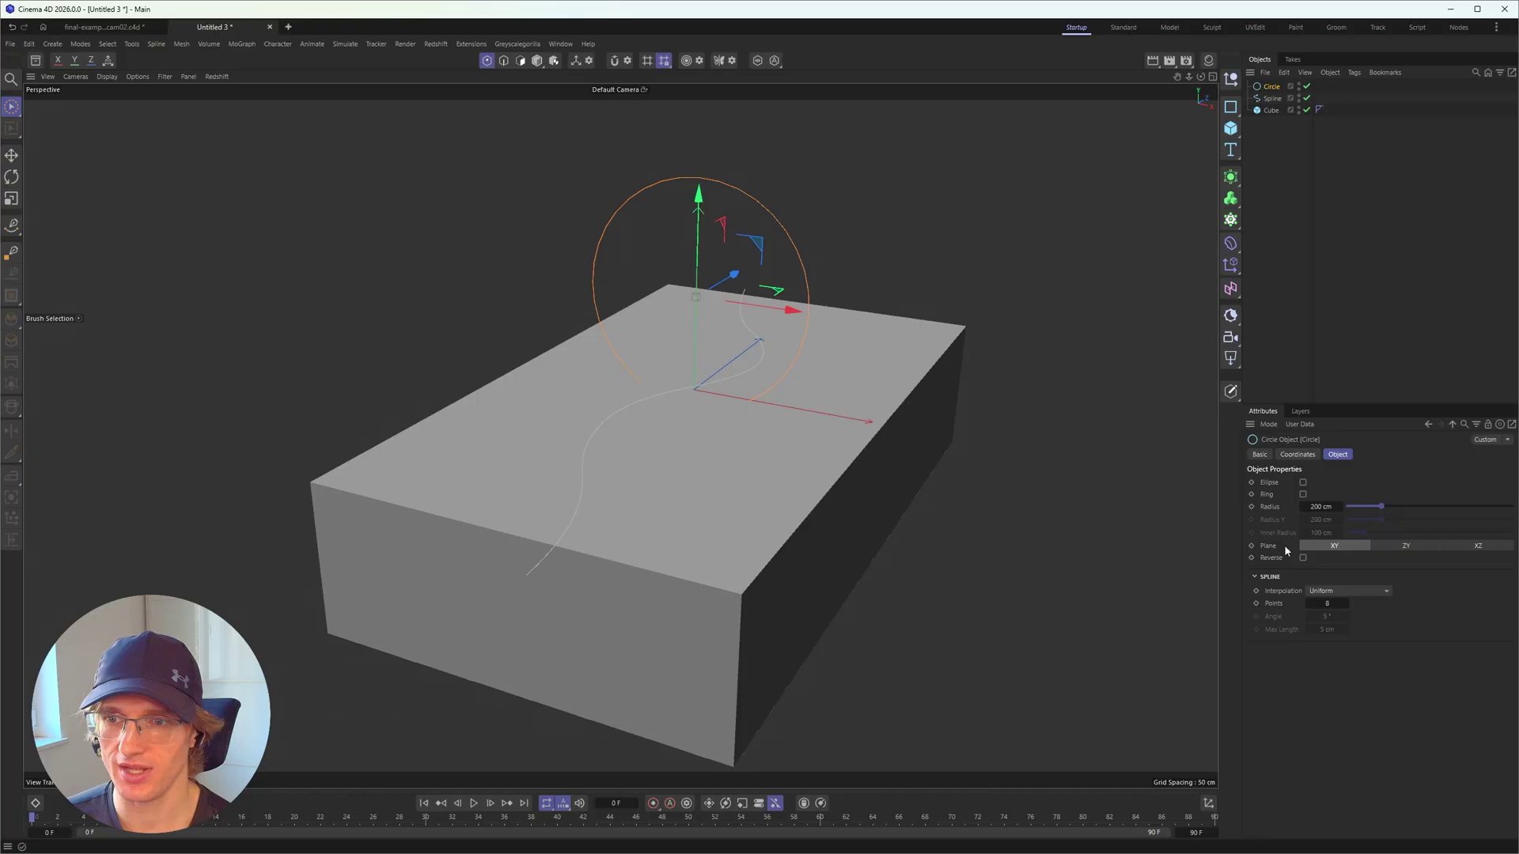
left_click_drag(1377, 507, 1365, 520)
left_click_drag(648, 336, 1066, 236, "alt")
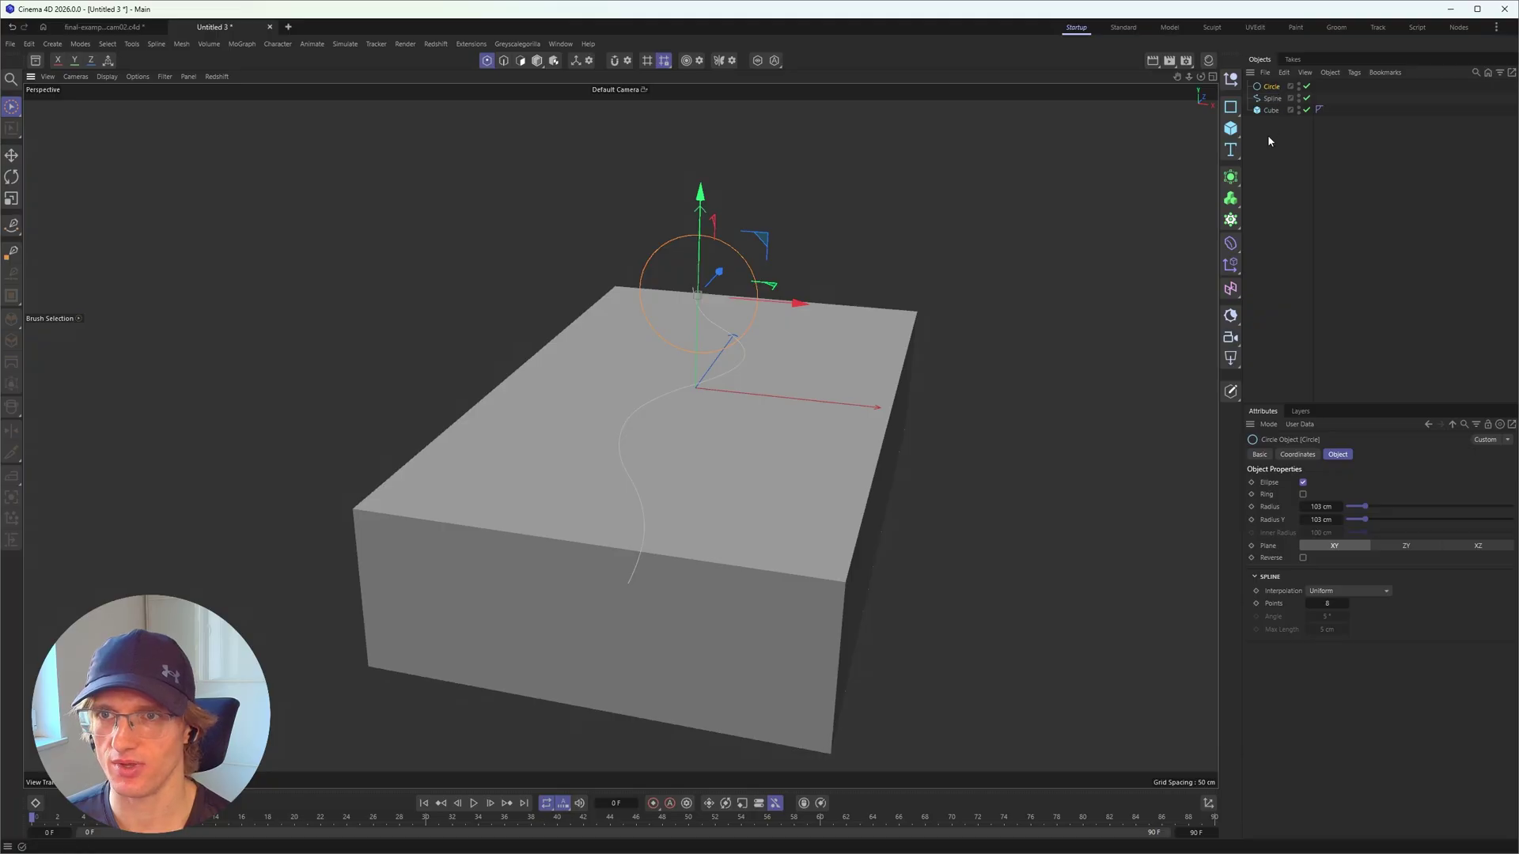
Add a Sweep object and nest the circle and the path spline inside it to form a tube
left_click_drag(1230, 178, 1367, 242)
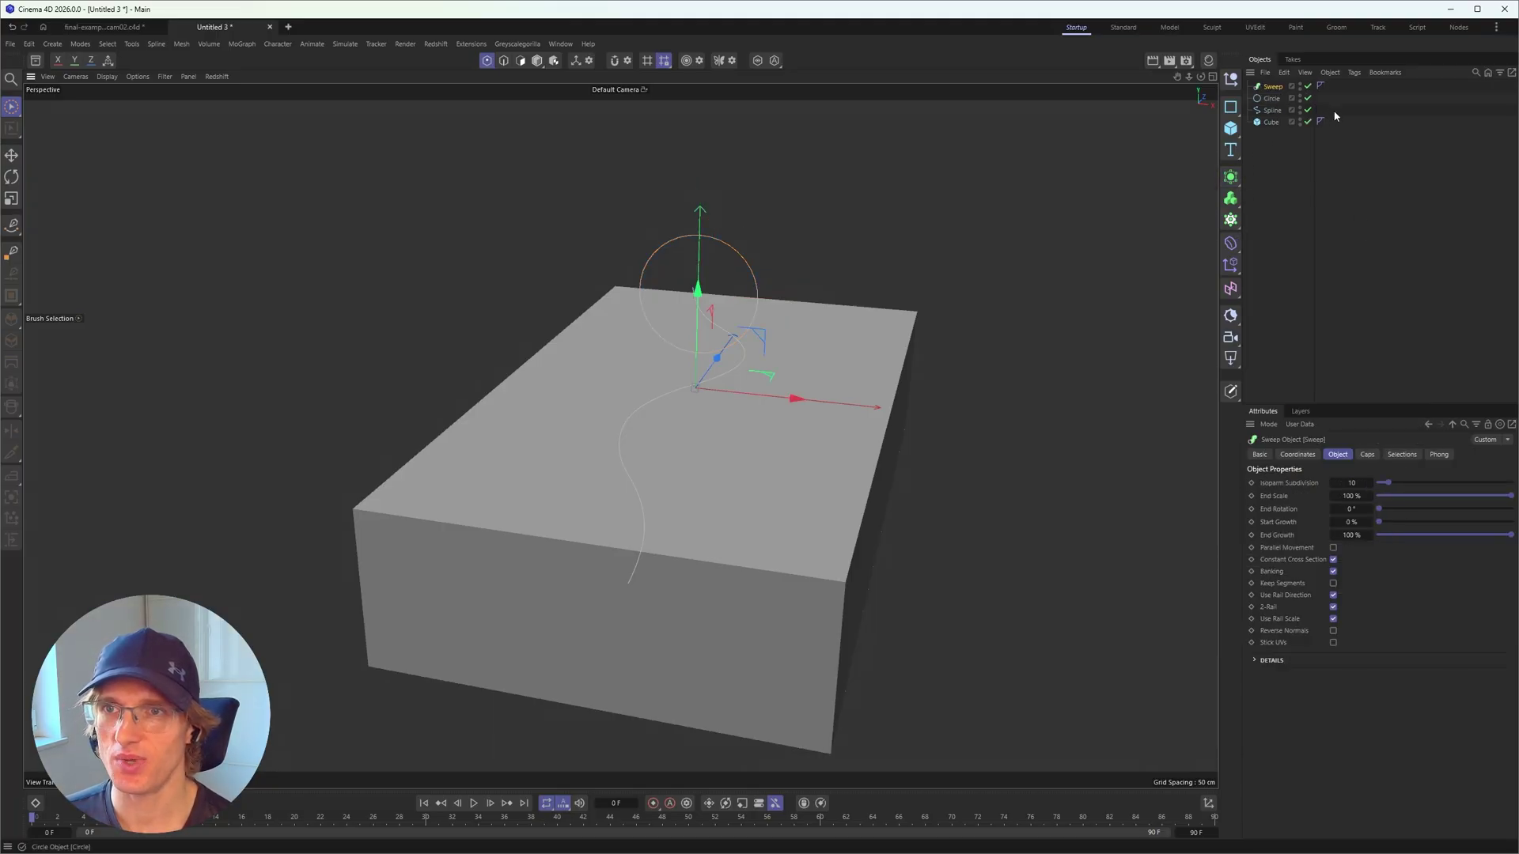
left_click_drag(1337, 115, 1280, 87)
left_click_drag(791, 416, 665, 445, "alt")
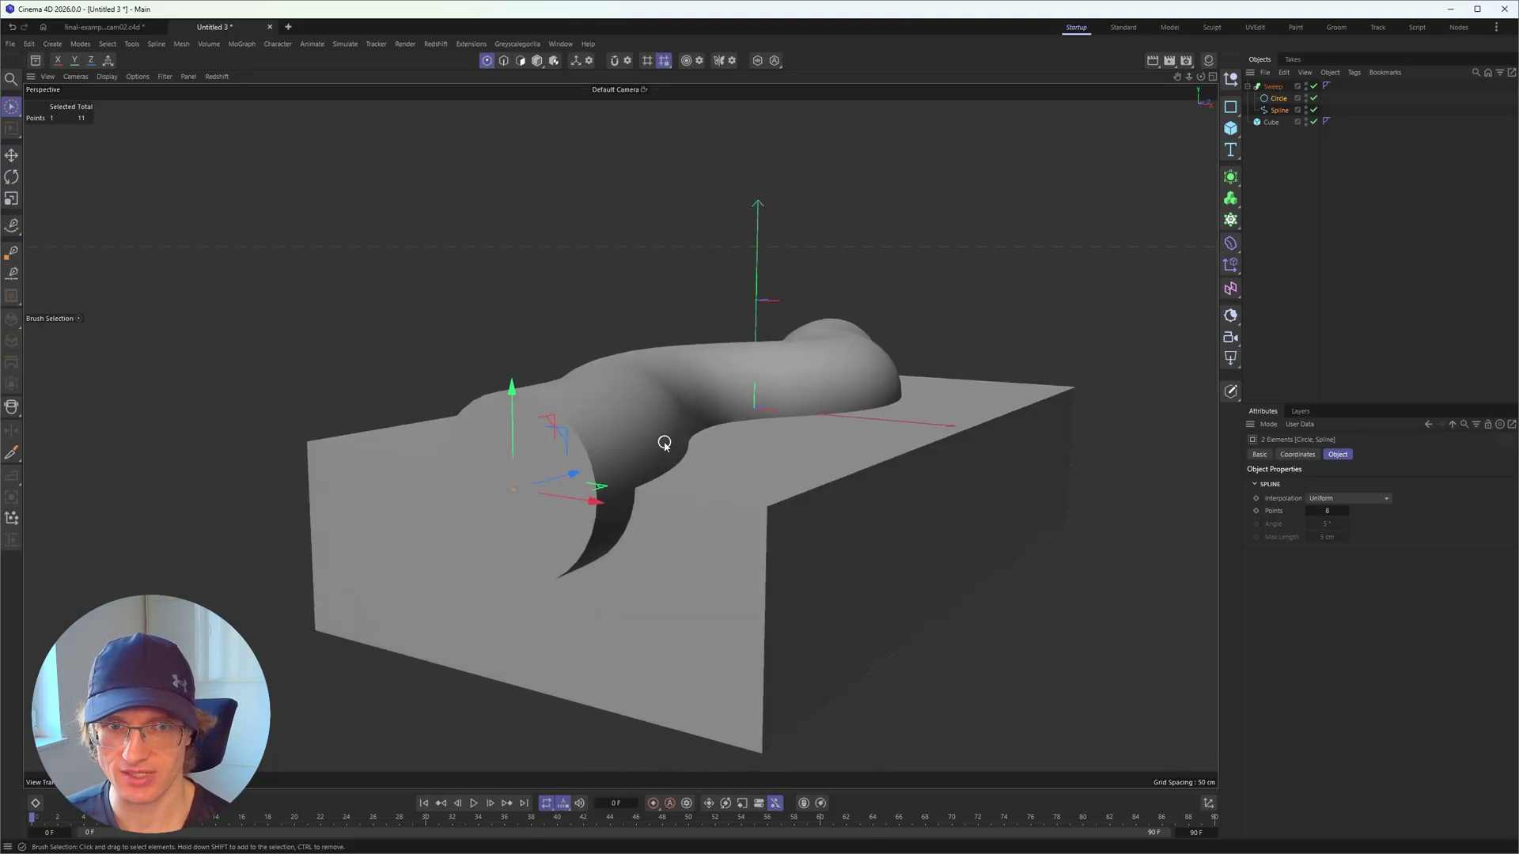
Create a Volume Mesher containing a Volume Builder, and nest the sweep and the cube in the Volume Builder
left_click(1231, 199)
left_click(1284, 211)
left_click_drag(1296, 99, 1286, 88)
left_click(1248, 110)
left_click_drag(1273, 111, 1307, 98)
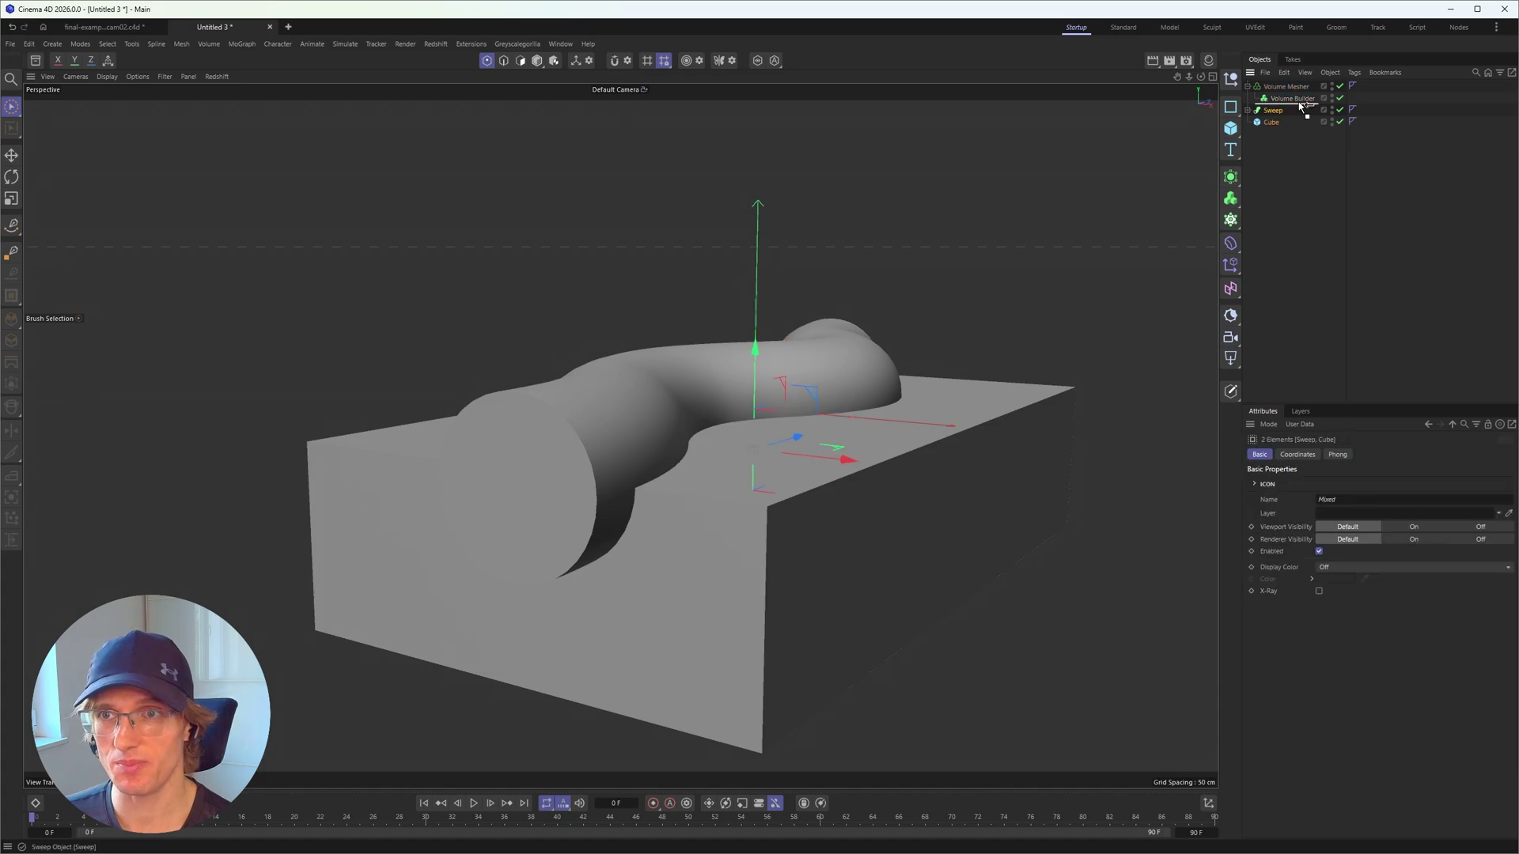
Try to subtract the sweep from the cube by setting its mode to Subtract in the Volume Builder
left_click(1291, 99)
left_click_drag(618, 518, 631, 448, "alt")
left_click_drag(661, 399, 774, 305, "alt")
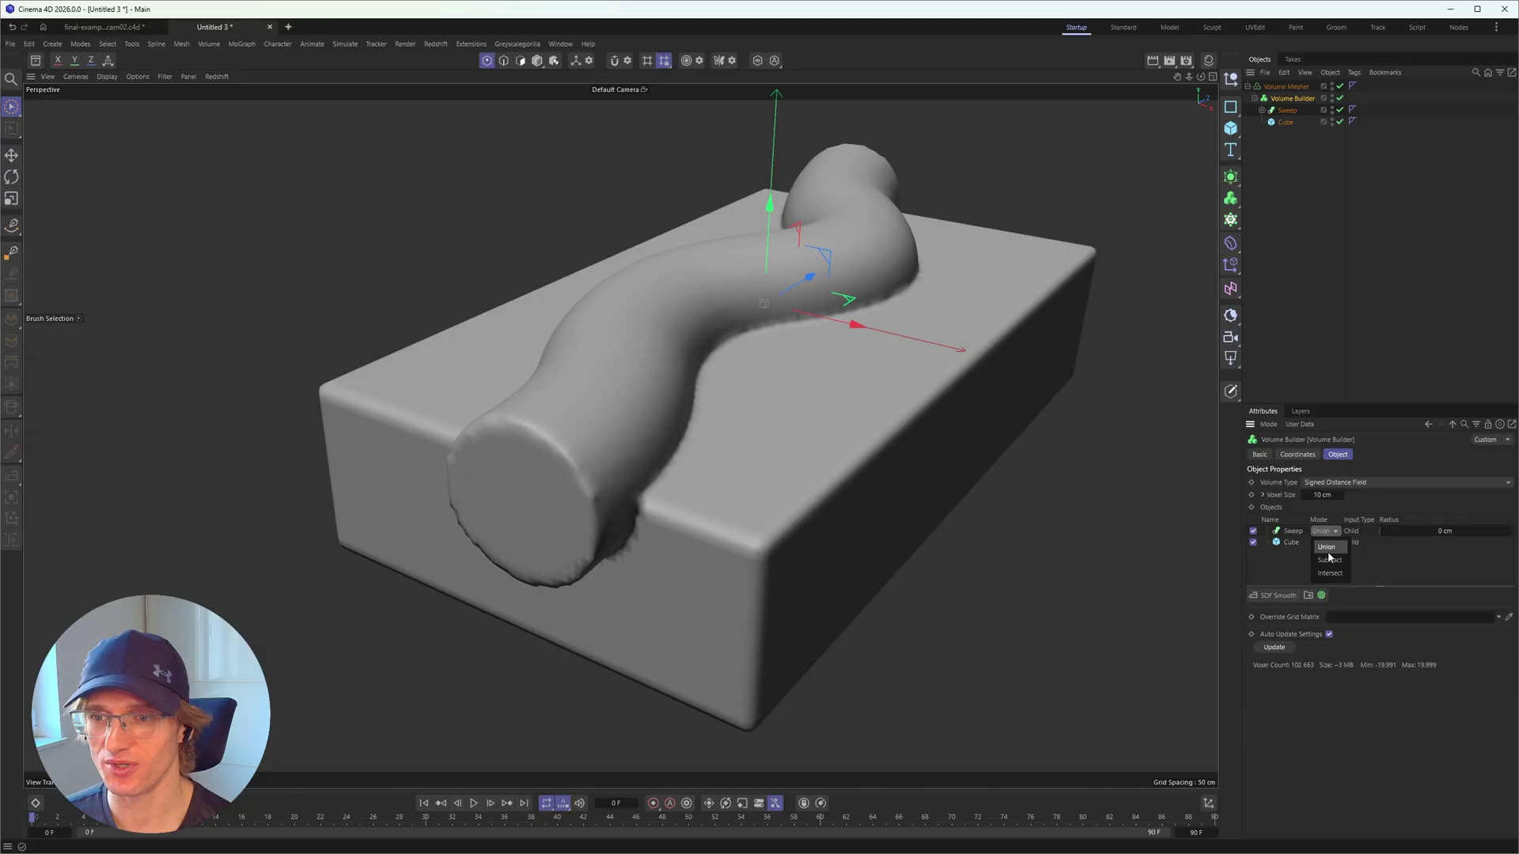
left_click(1329, 560)
left_click_drag(709, 373, 673, 388, "alt")
Place the sweep in a null group inside the Volume Builder and add a Displacer with a Noise shader to the group
left_click(1286, 113)
key("alt+g")
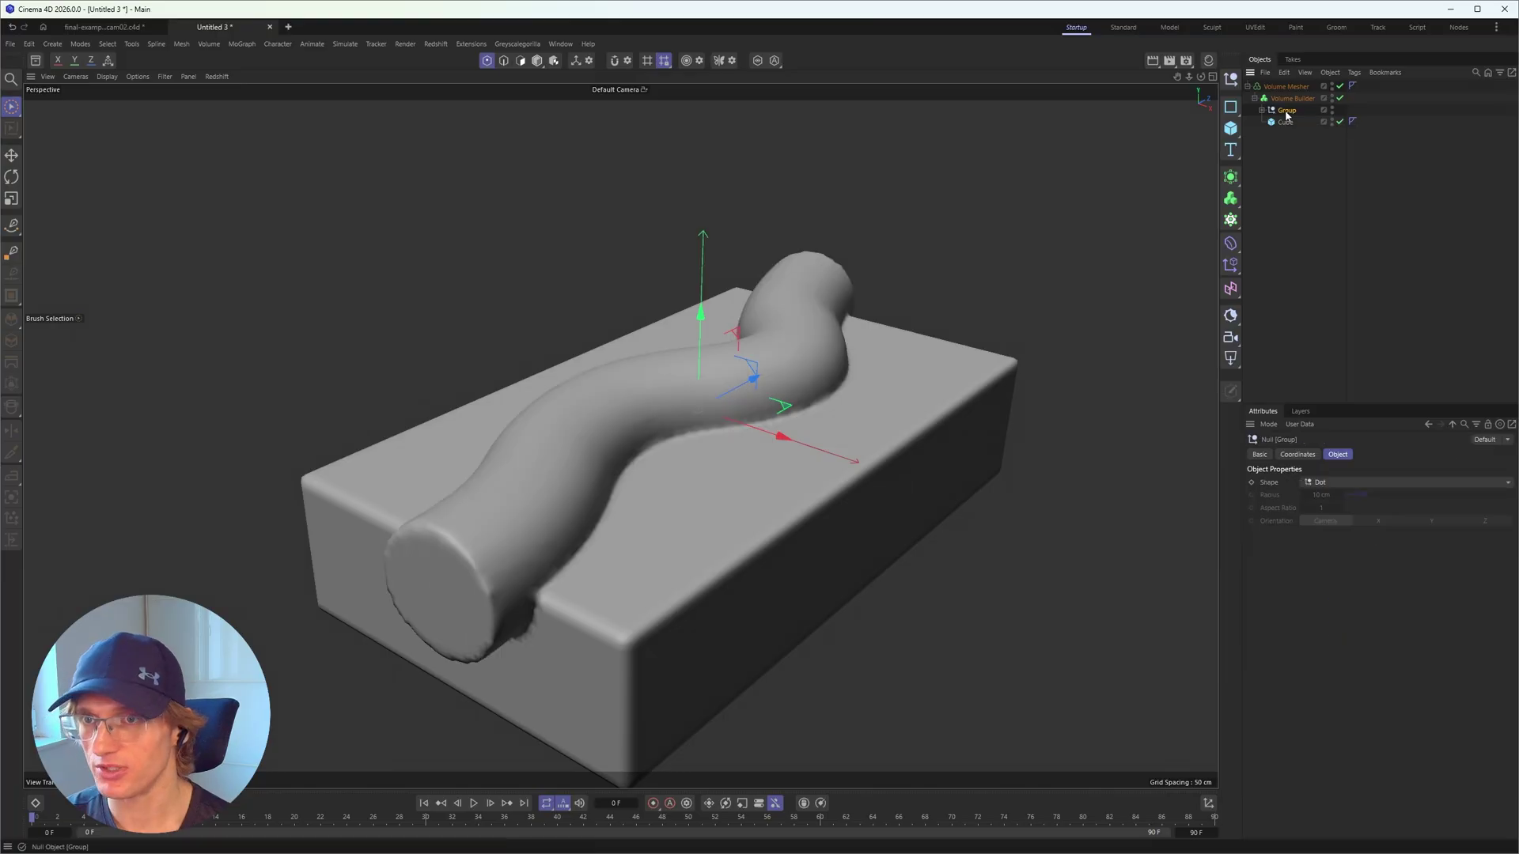
left_click(1262, 111)
left_click(1233, 244)
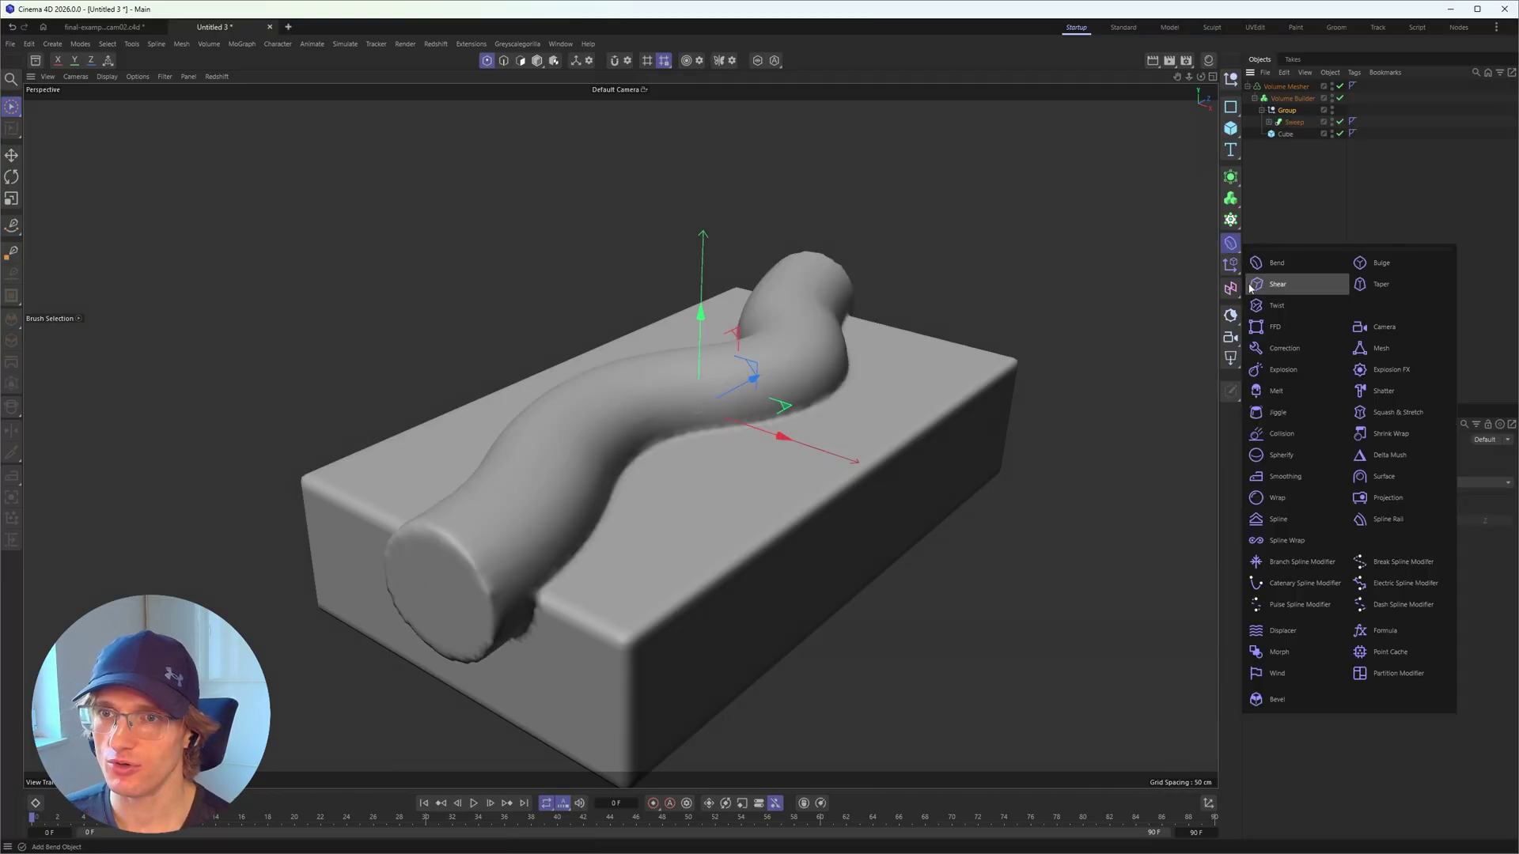
left_click(1281, 630)
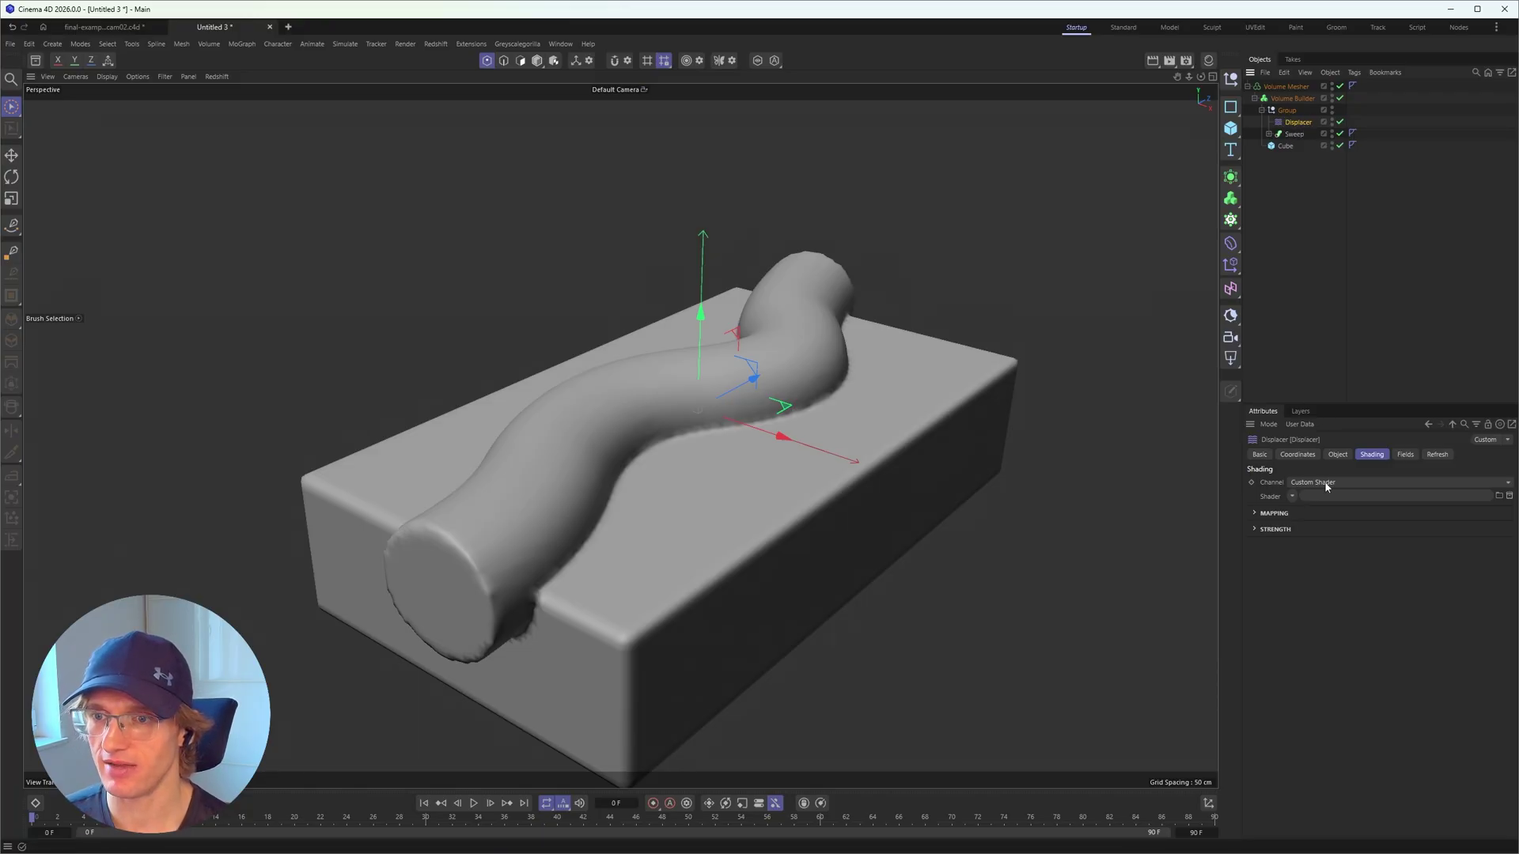
left_click(1292, 497)
left_click(1317, 655)
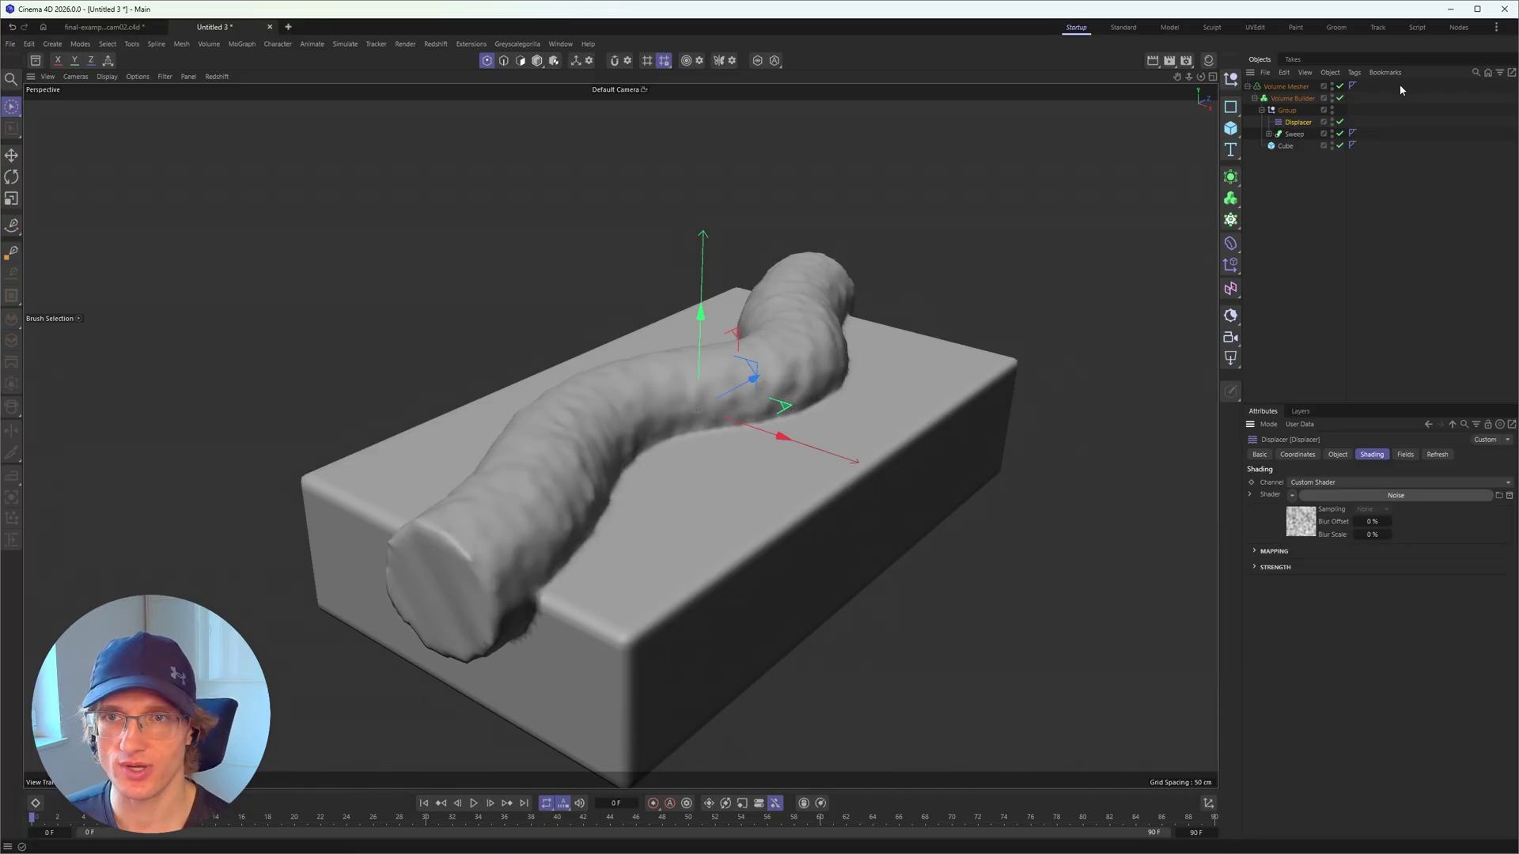
Set the group's mode to Subtract in the Volume Builder and the voxel size to 2 cm
left_click(1292, 98)
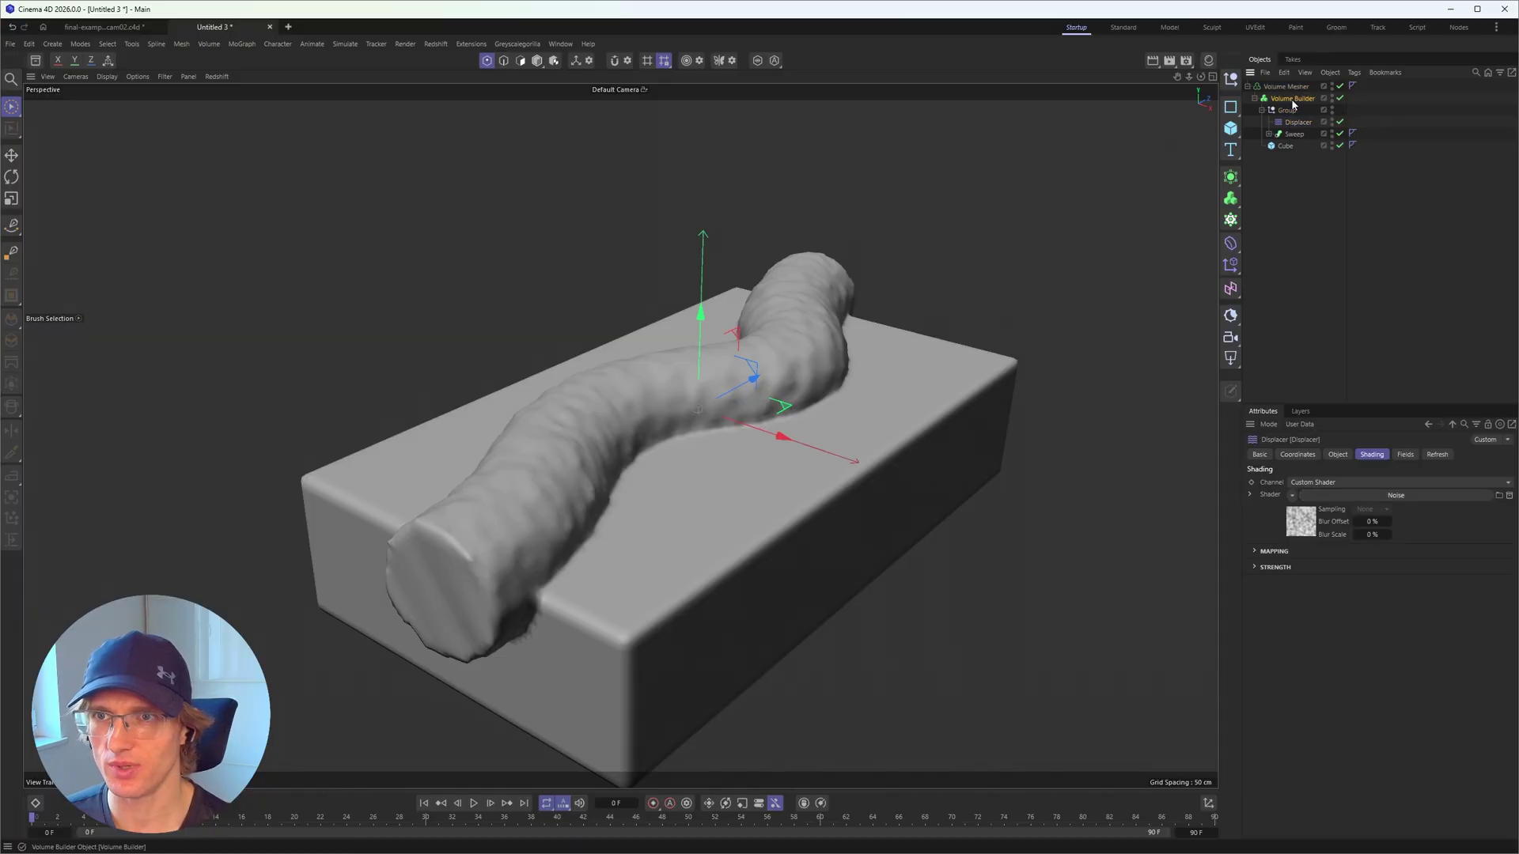
left_click(1320, 534)
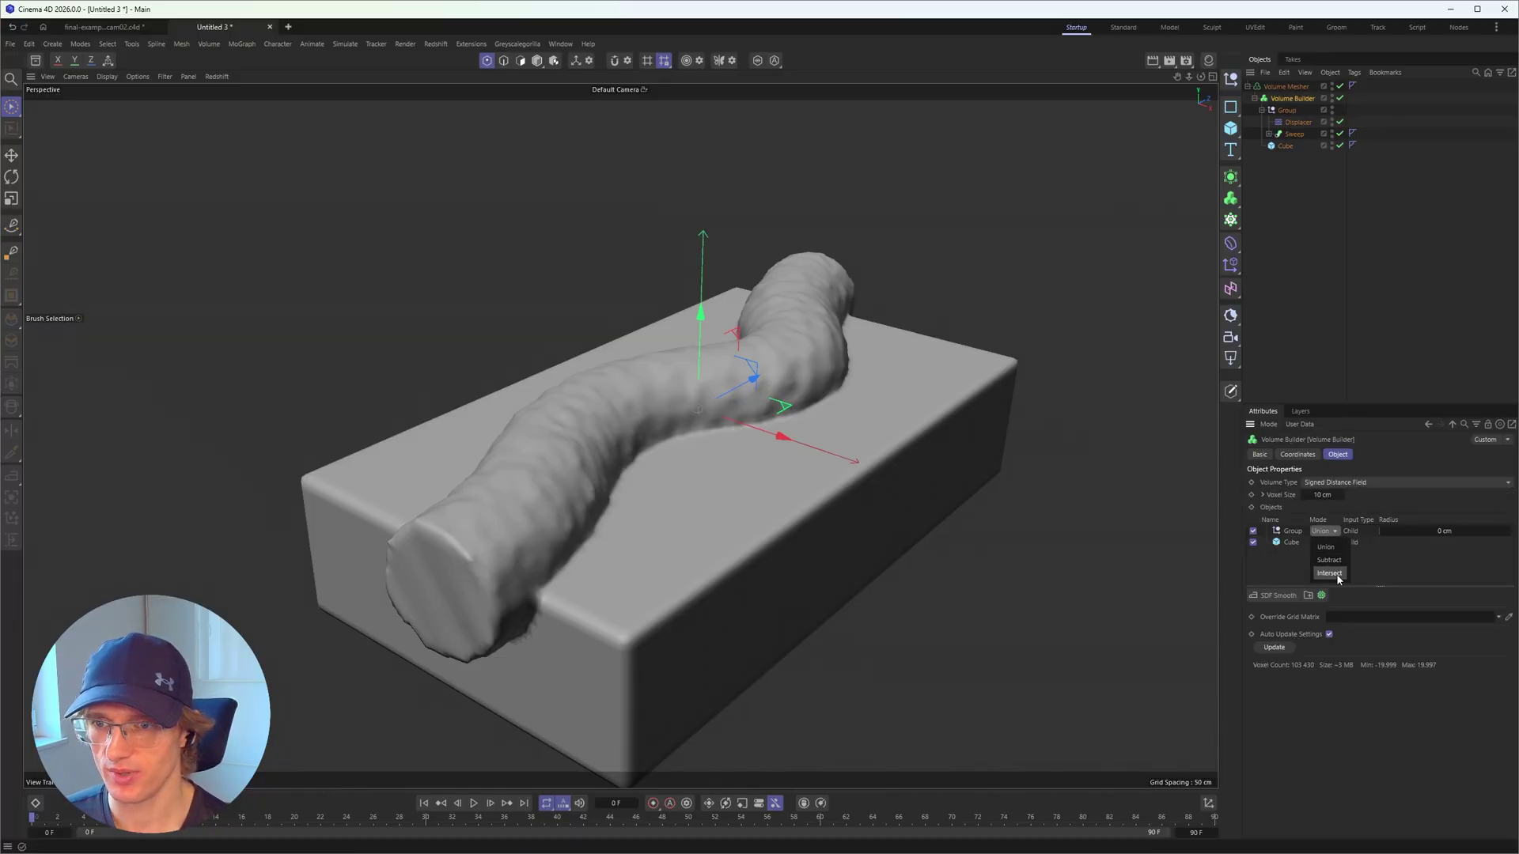
left_click(1332, 559)
left_click_drag(770, 476, 650, 402, "alt")
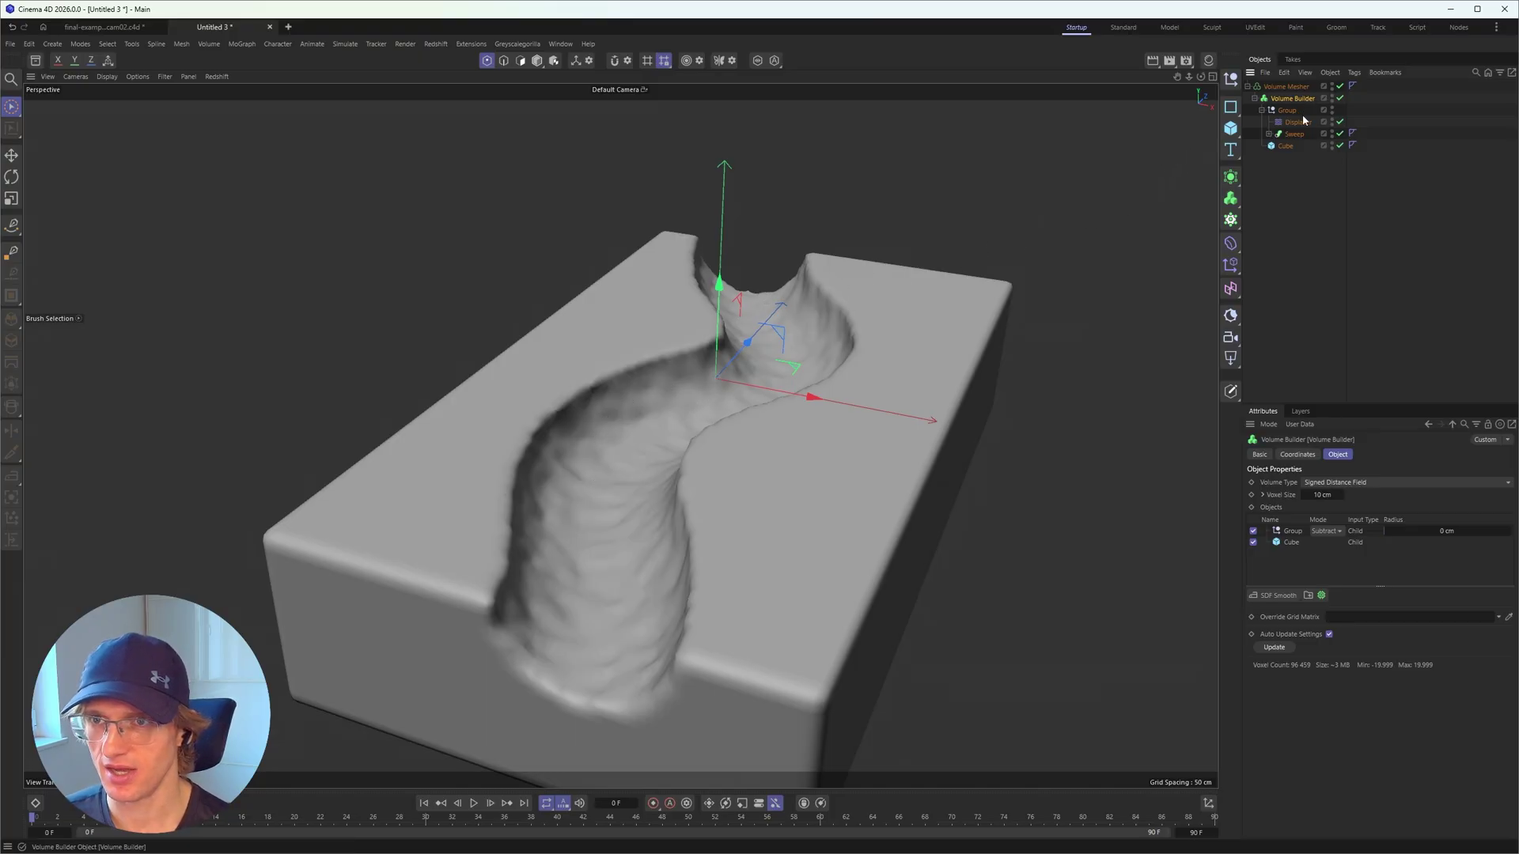
left_click(1319, 492)
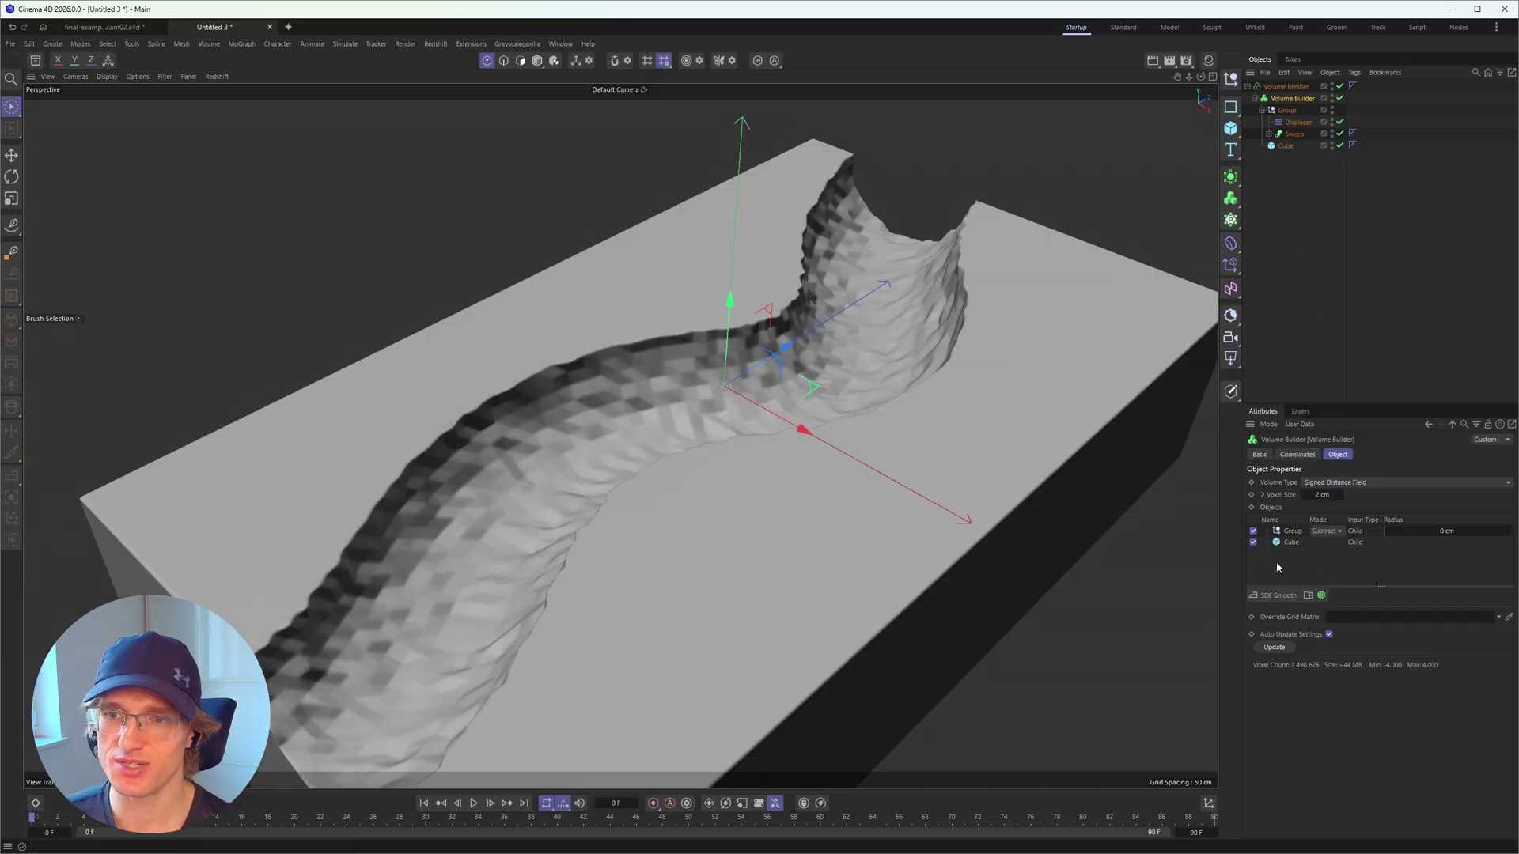
scroll(729, 407, "up", 2)
left_click_drag(740, 401, 711, 372, "alt")
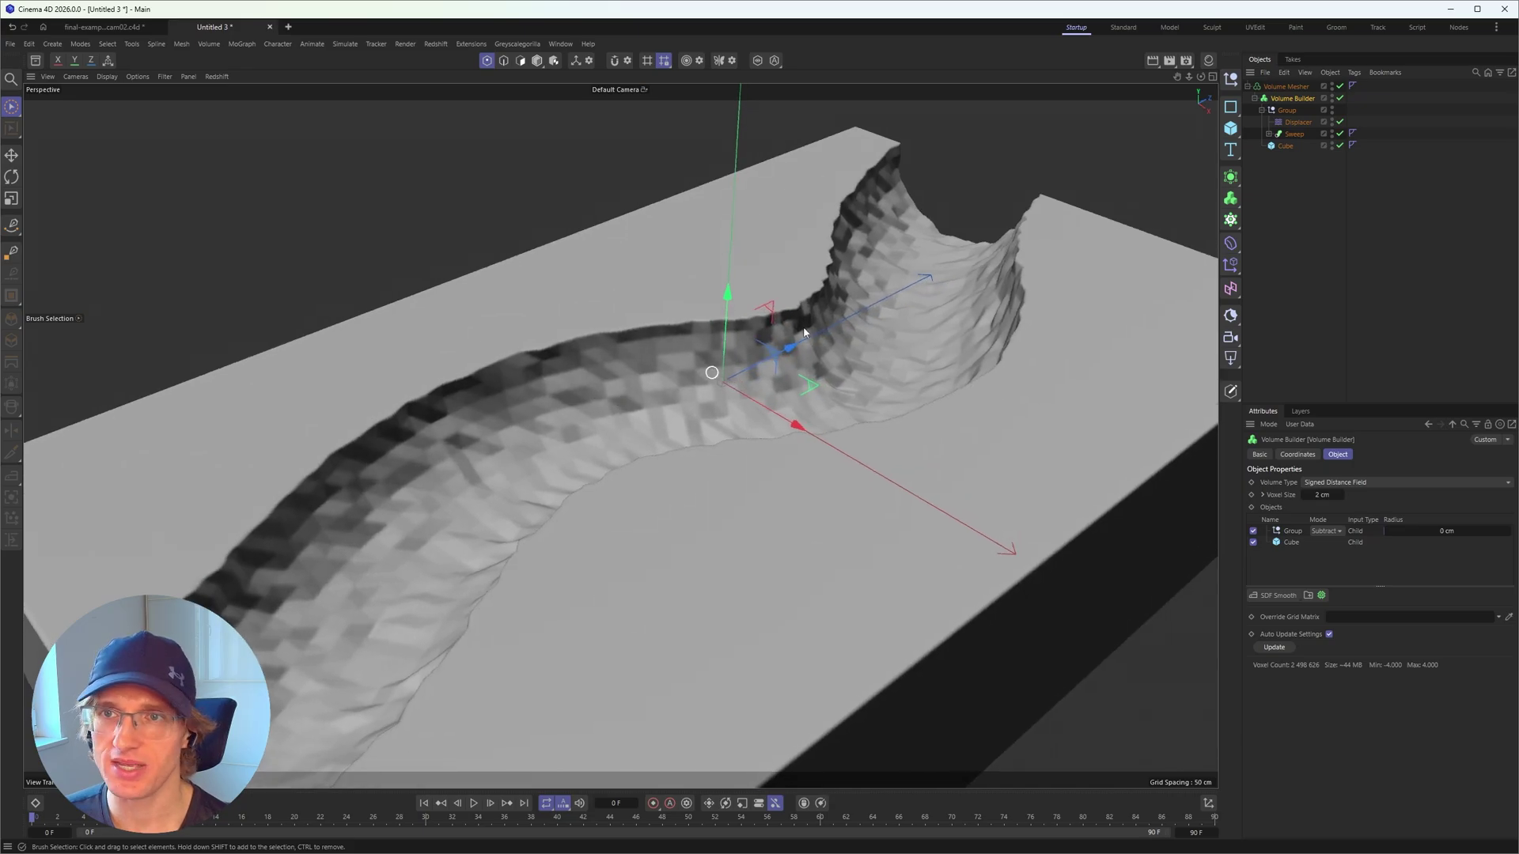
Disable the Volume Mesher and Volume Builder and show the sweep's mesh with Gouraud Shading (Lines)
left_click(1340, 98)
left_click(1297, 134)
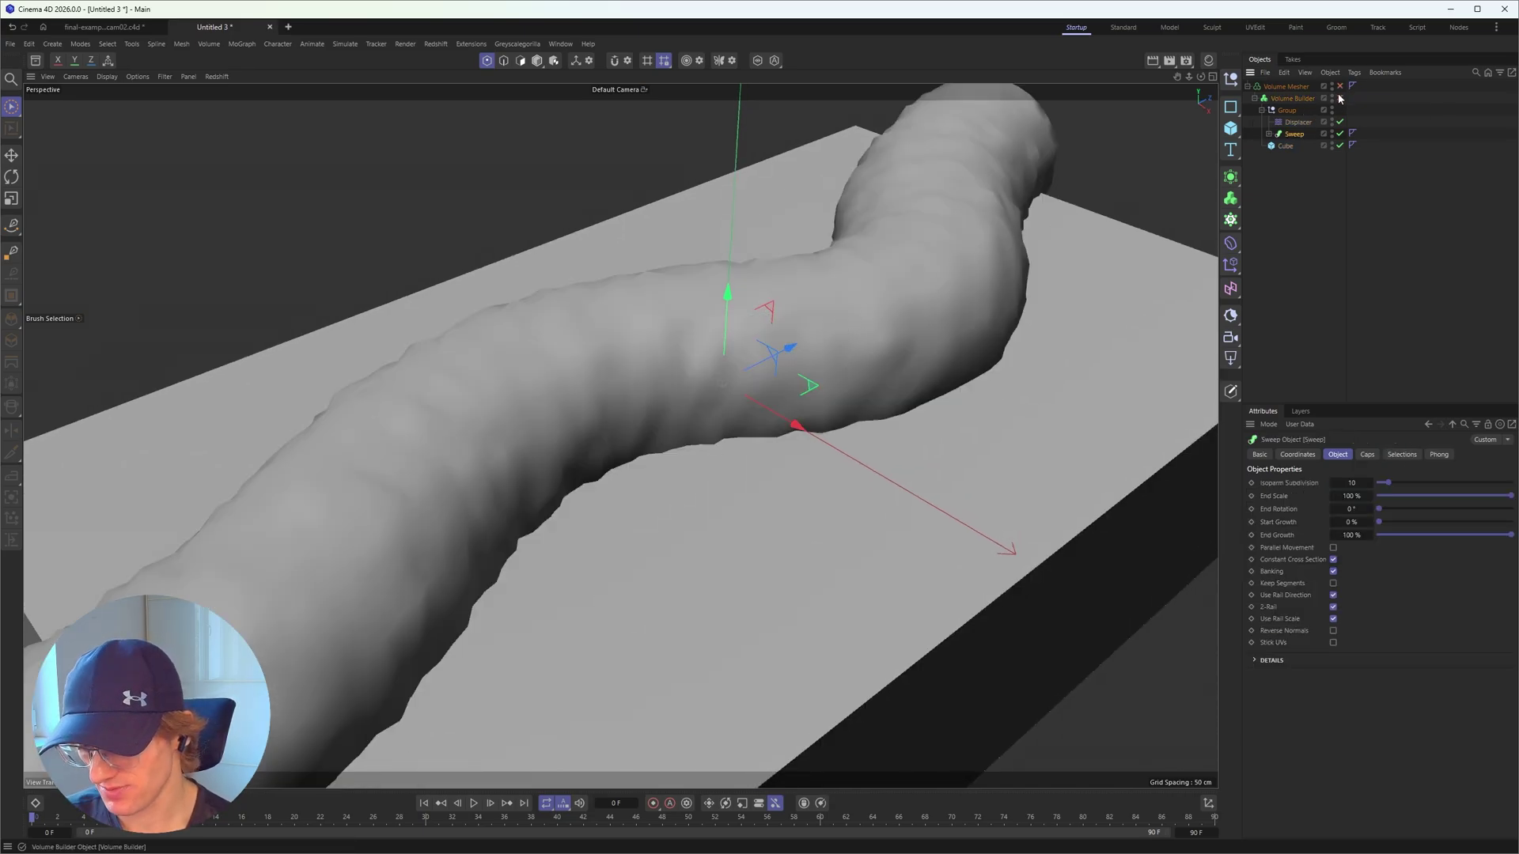
key("n")
key("b")
mouse_move(641, 398)
left_mouse_down("alt")
mouse_move(620, 369)
mouse_move(714, 301)
left_mouse_up("alt")
scroll(600, 355, "up", 3)
Increase the path spline's interpolation points to 50, and then to 100
left_click(1269, 133)
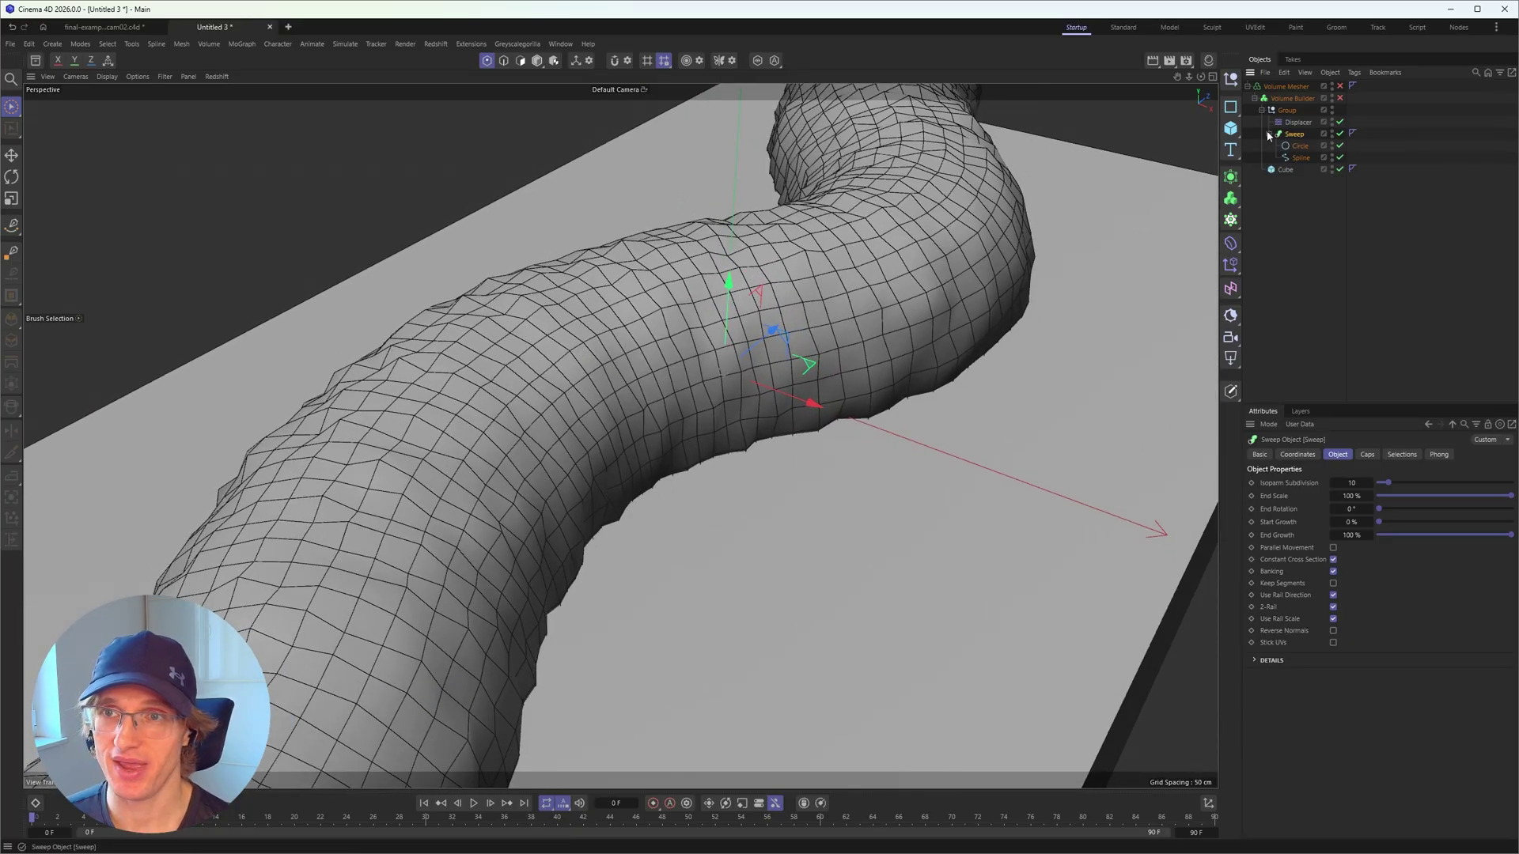
left_click(1307, 158)
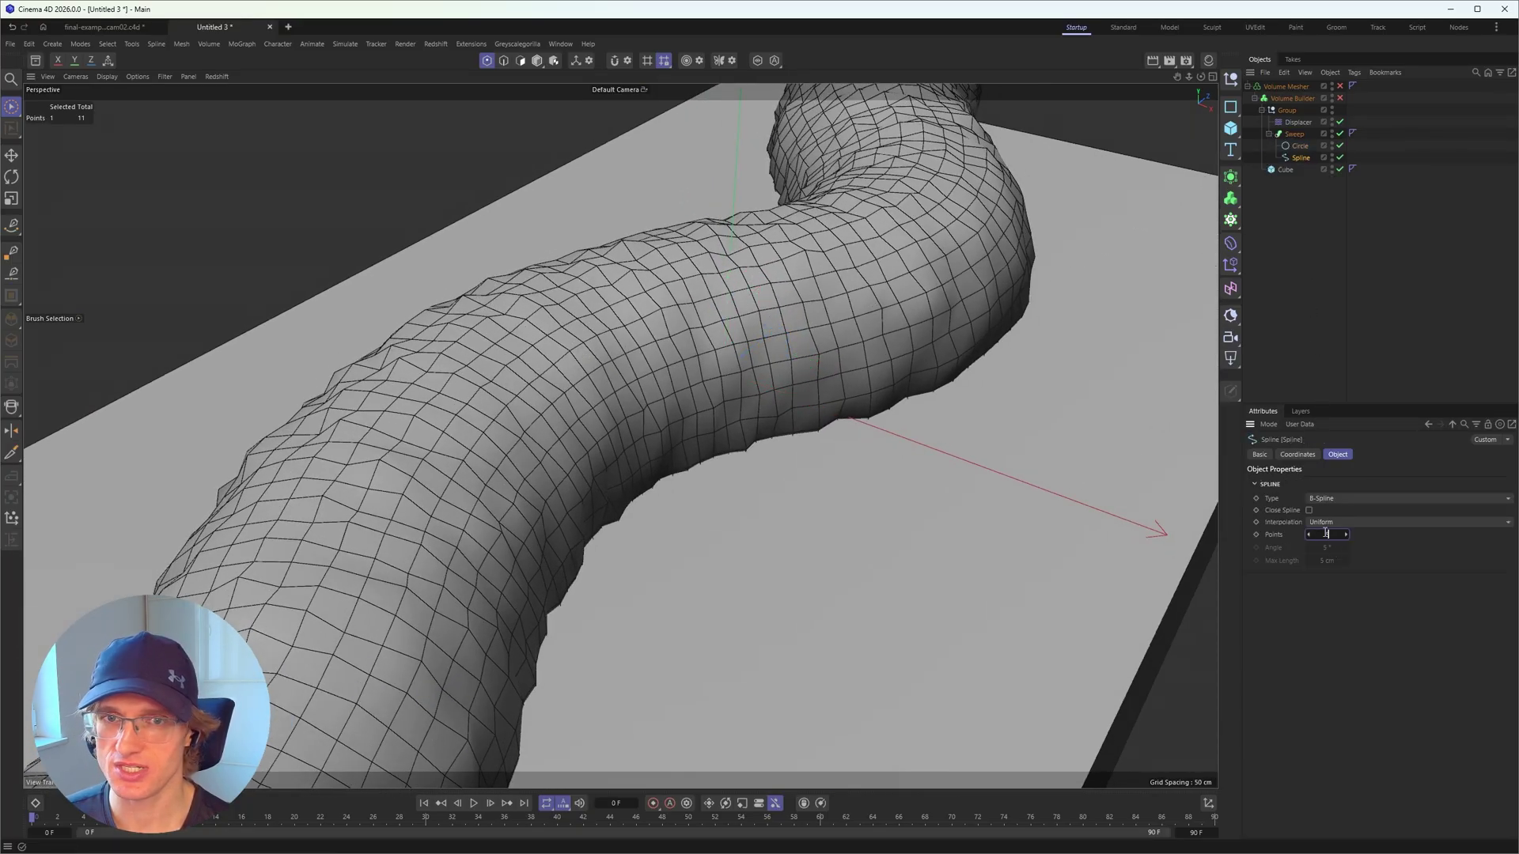
type("50")
key("Return")
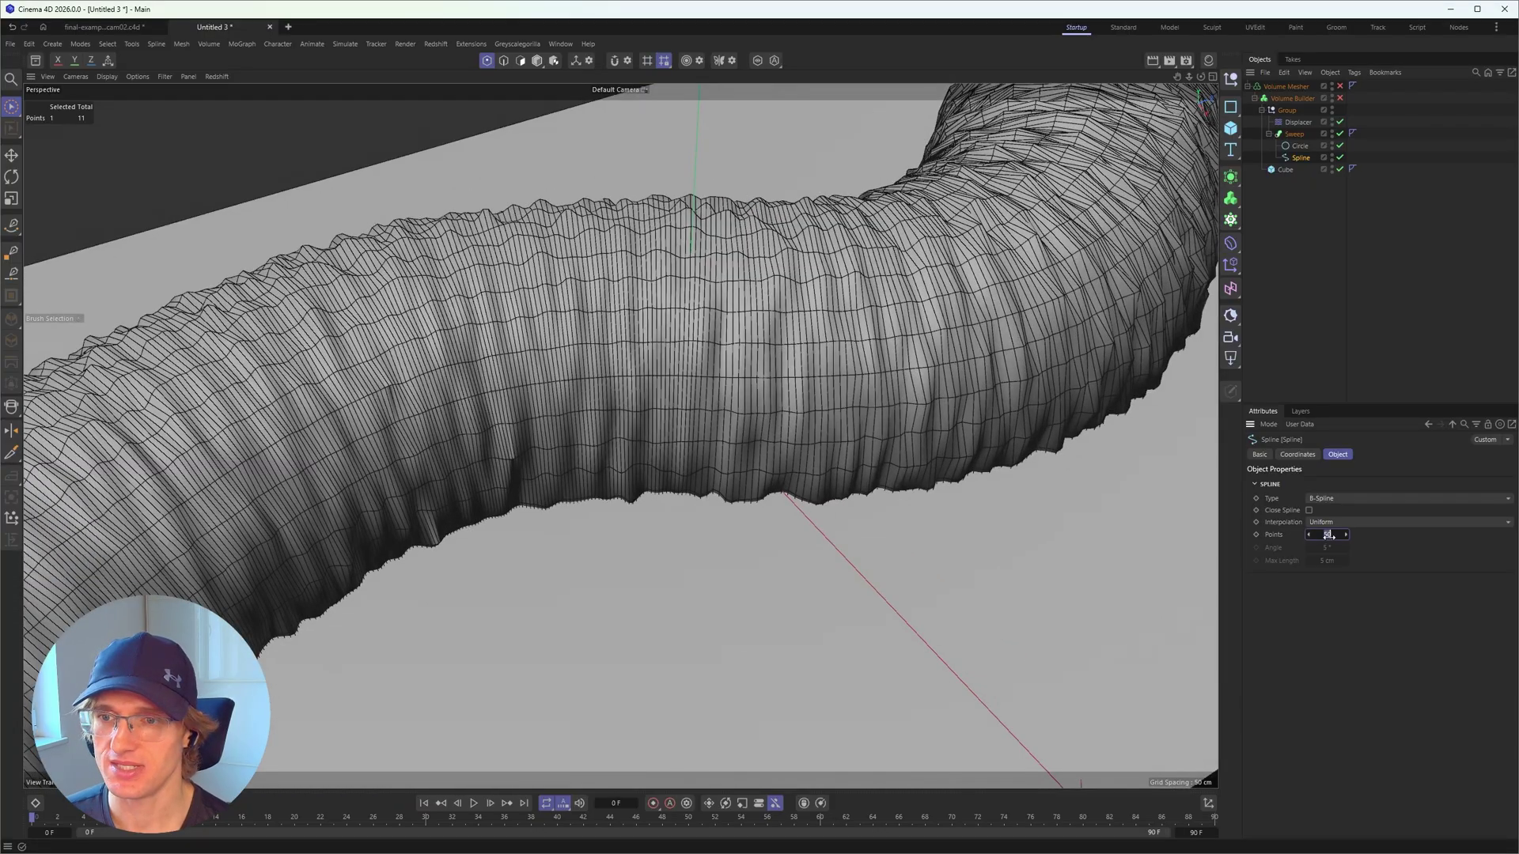
type("100")
key("Return")
scroll(805, 371, "up", 3)
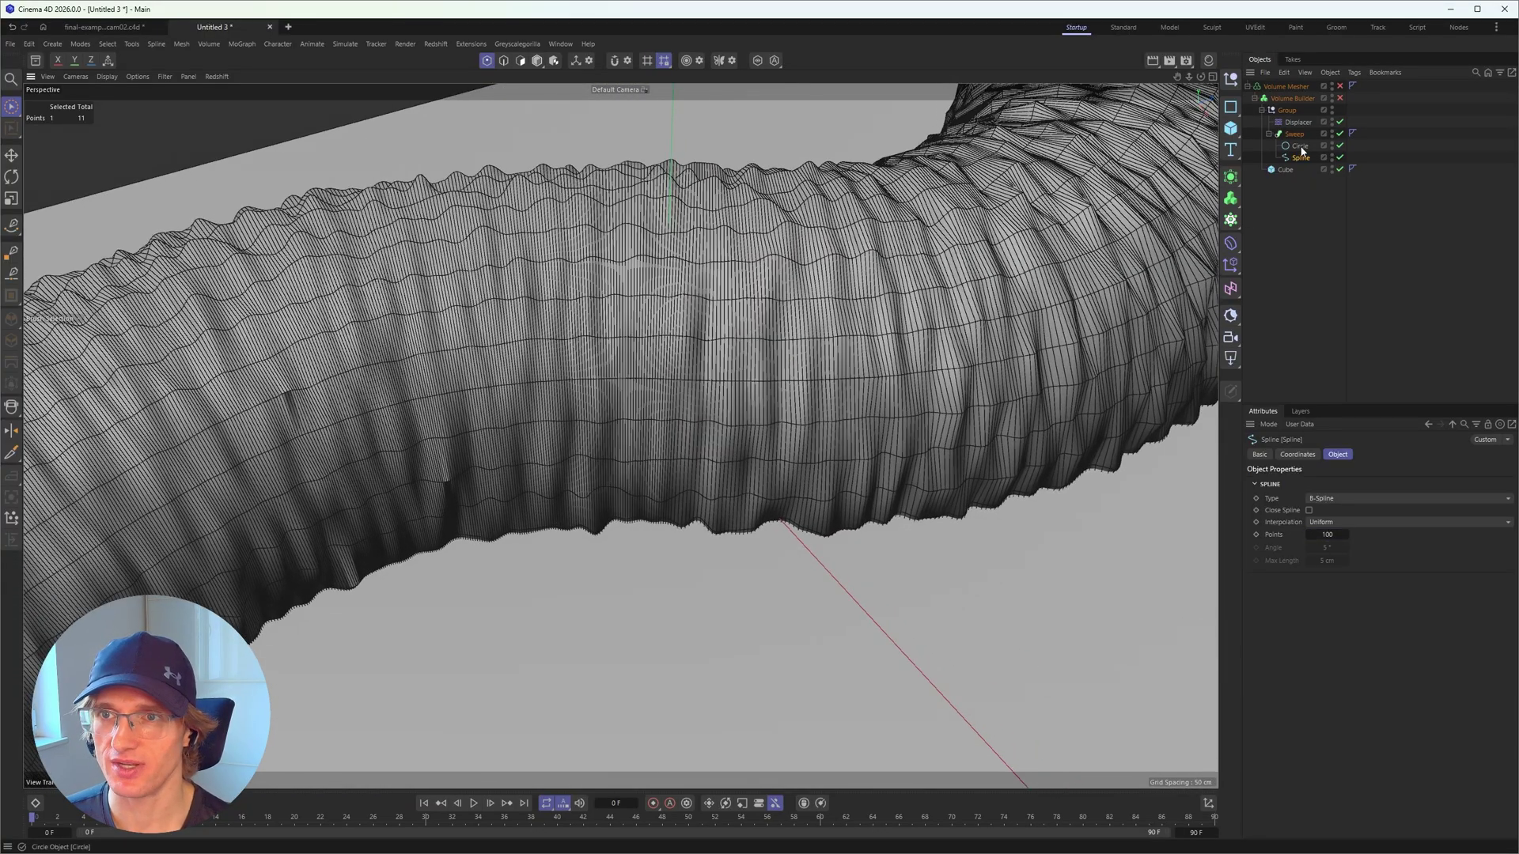
Increase the circle's interpolation points to 50, then 80, and finally 100
left_click(1301, 147)
left_click(1329, 606)
type("50")
key("Return")
scroll(776, 372, "up", 5)
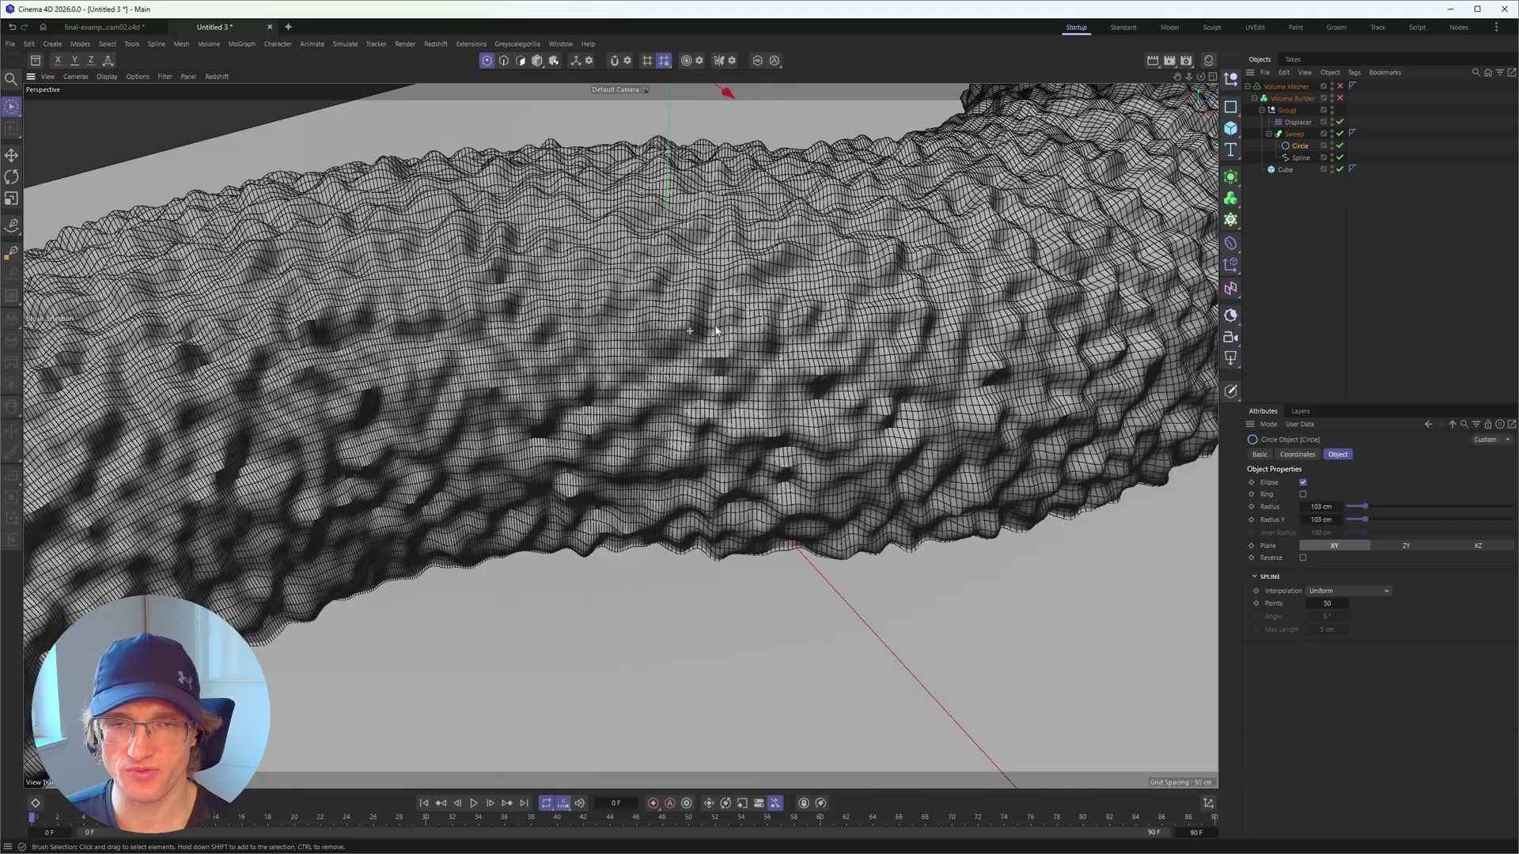
left_click(1330, 603)
type("80")
key("Return")
scroll(902, 351, "up", 5)
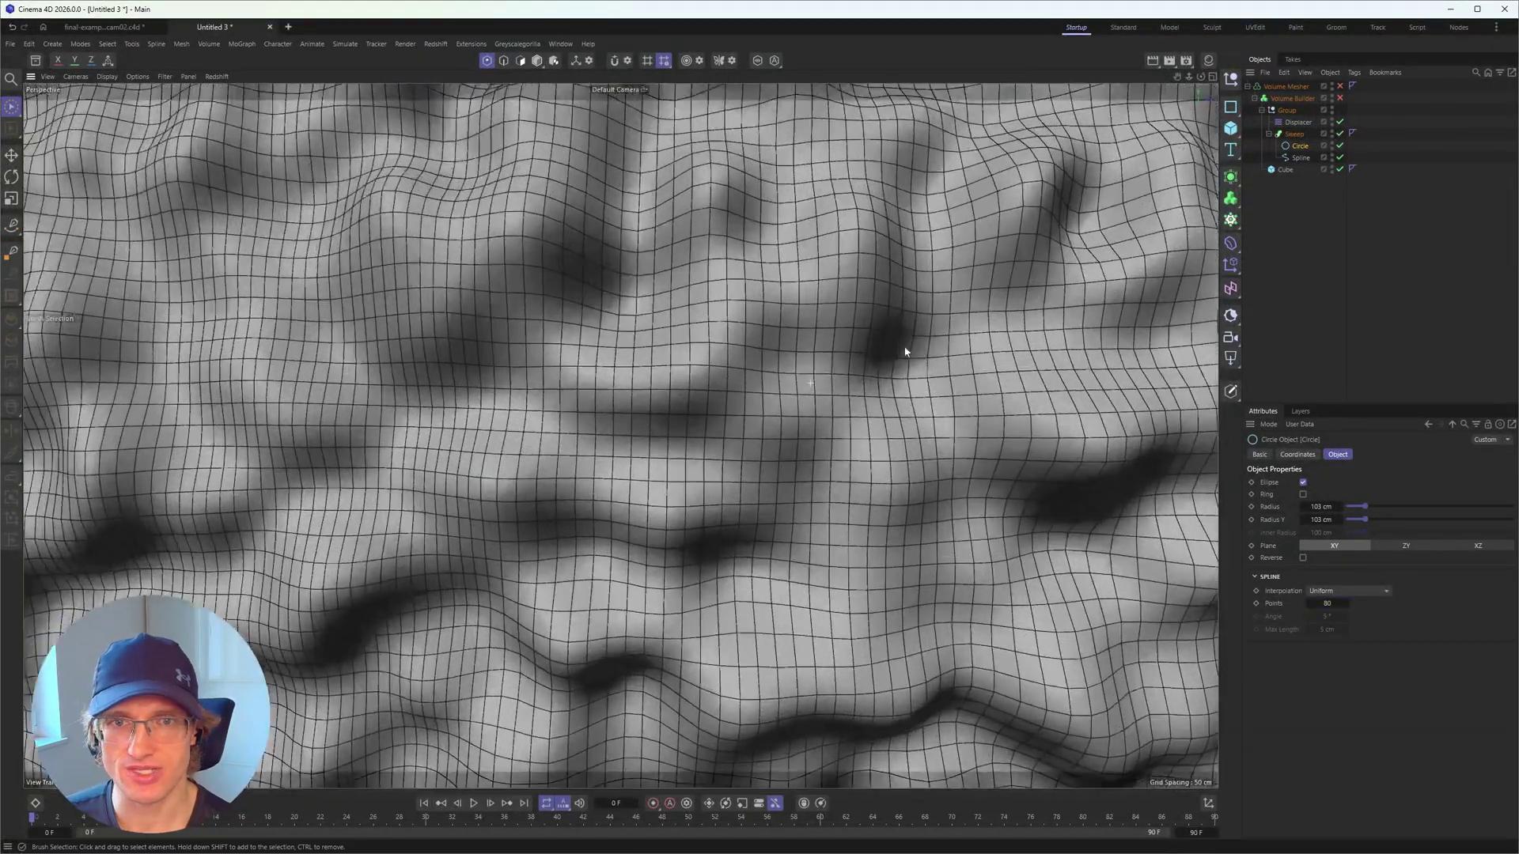
left_click_drag(905, 349, 746, 380, "alt")
type("100")
key("Return")
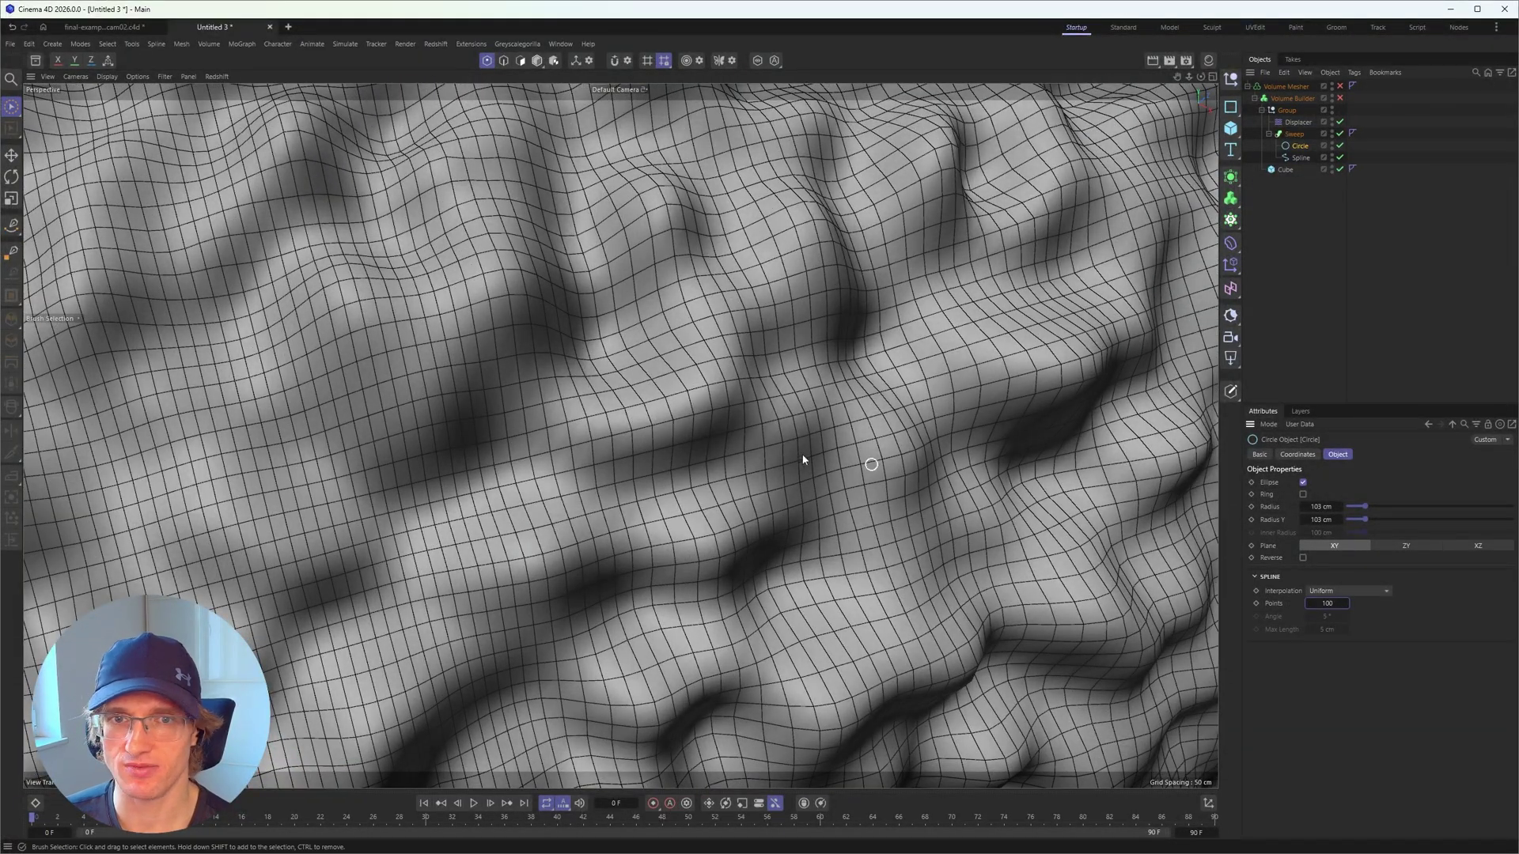
Restore plain Gouraud Shading and re-enable the Volume Mesher and Volume Builder
scroll(814, 414, "down", 5)
key("n")
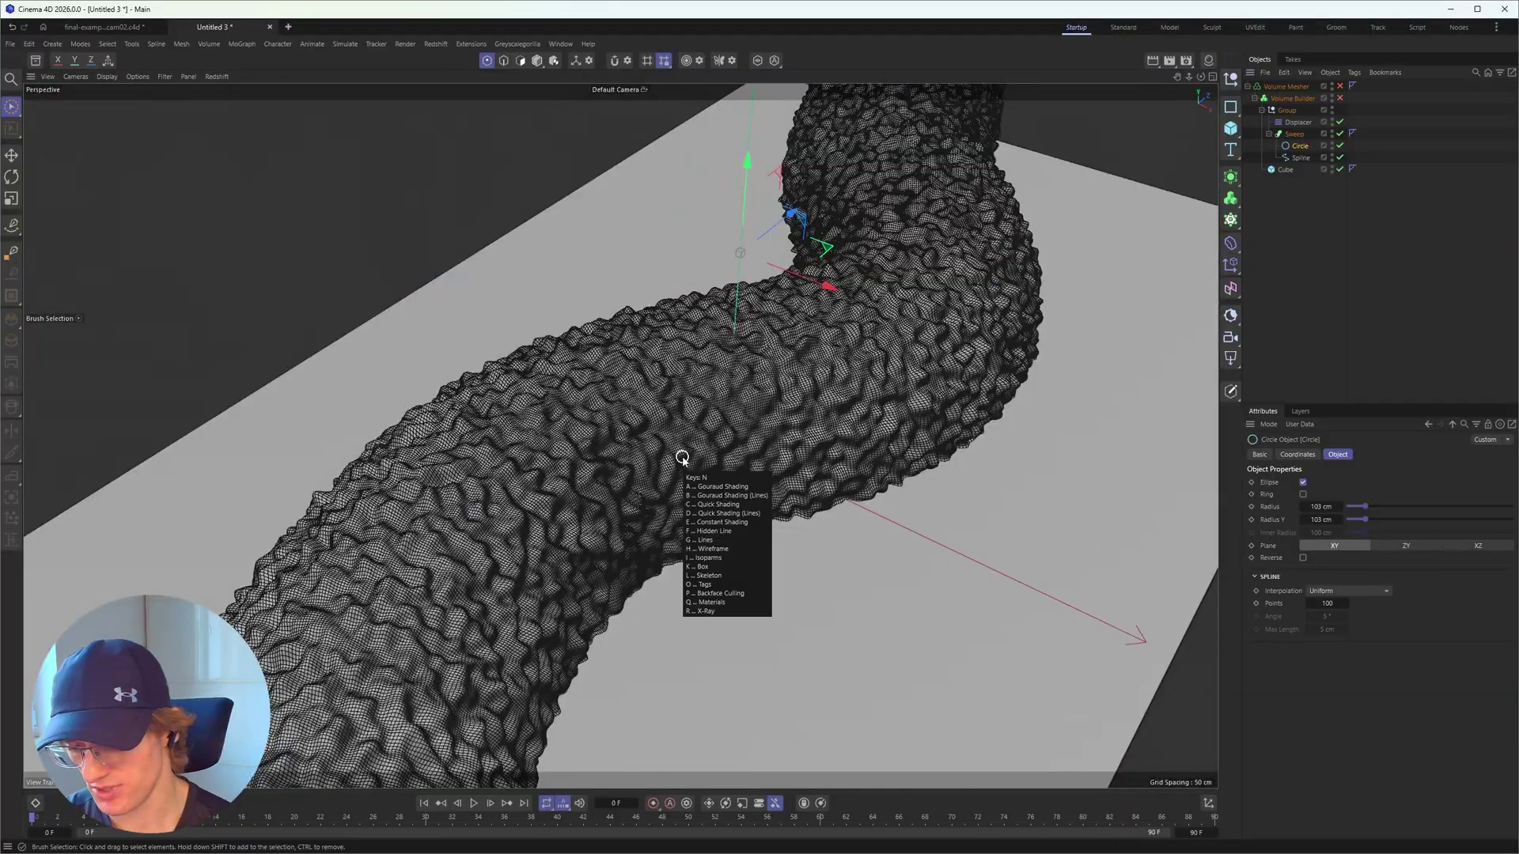
key("a")
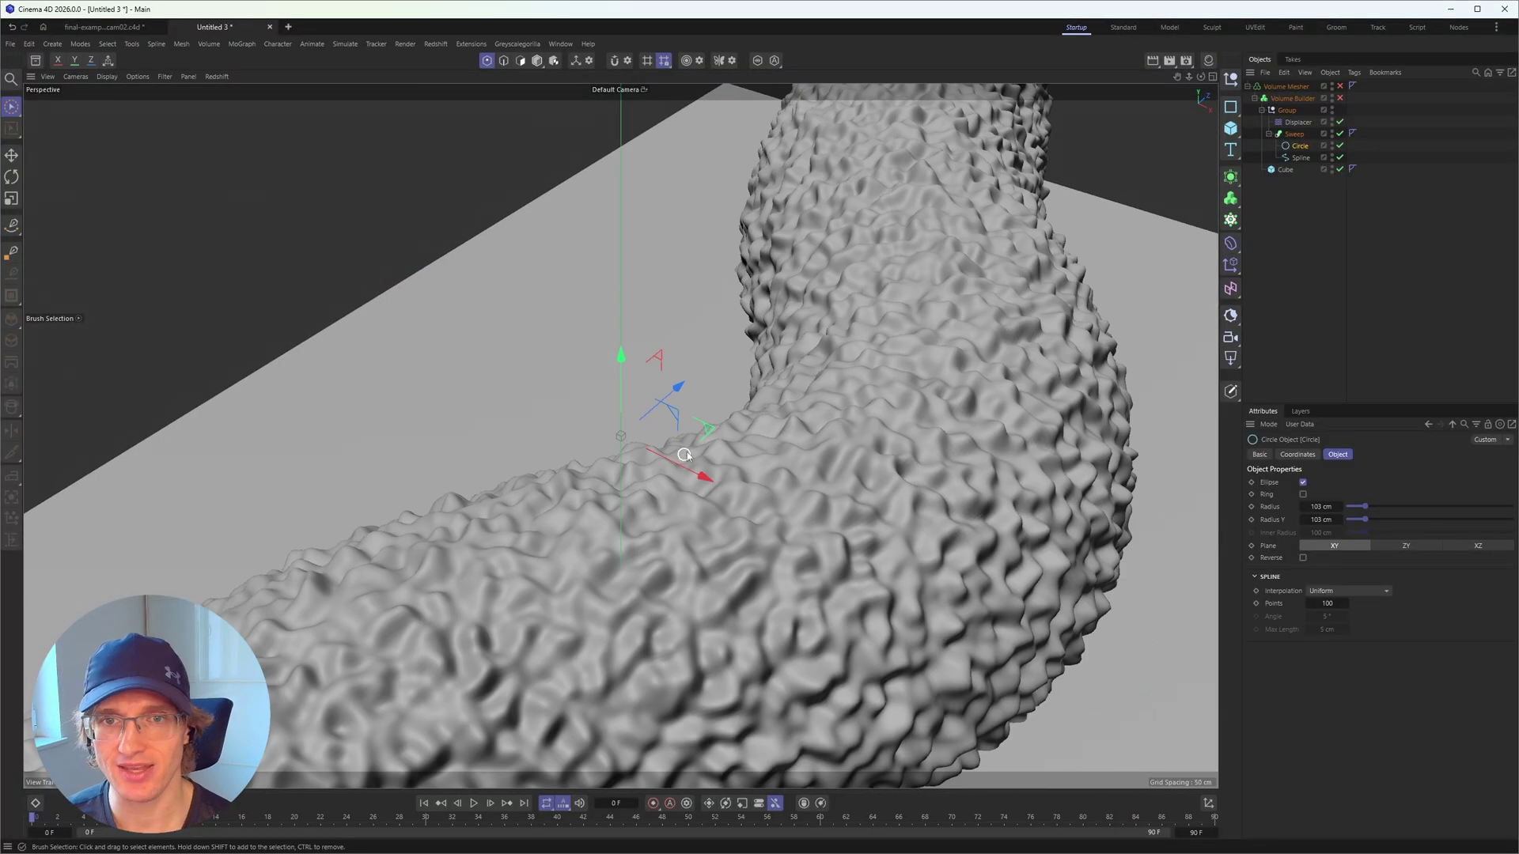
scroll(811, 447, "down", 5)
left_click_drag(812, 446, 783, 423, "alt")
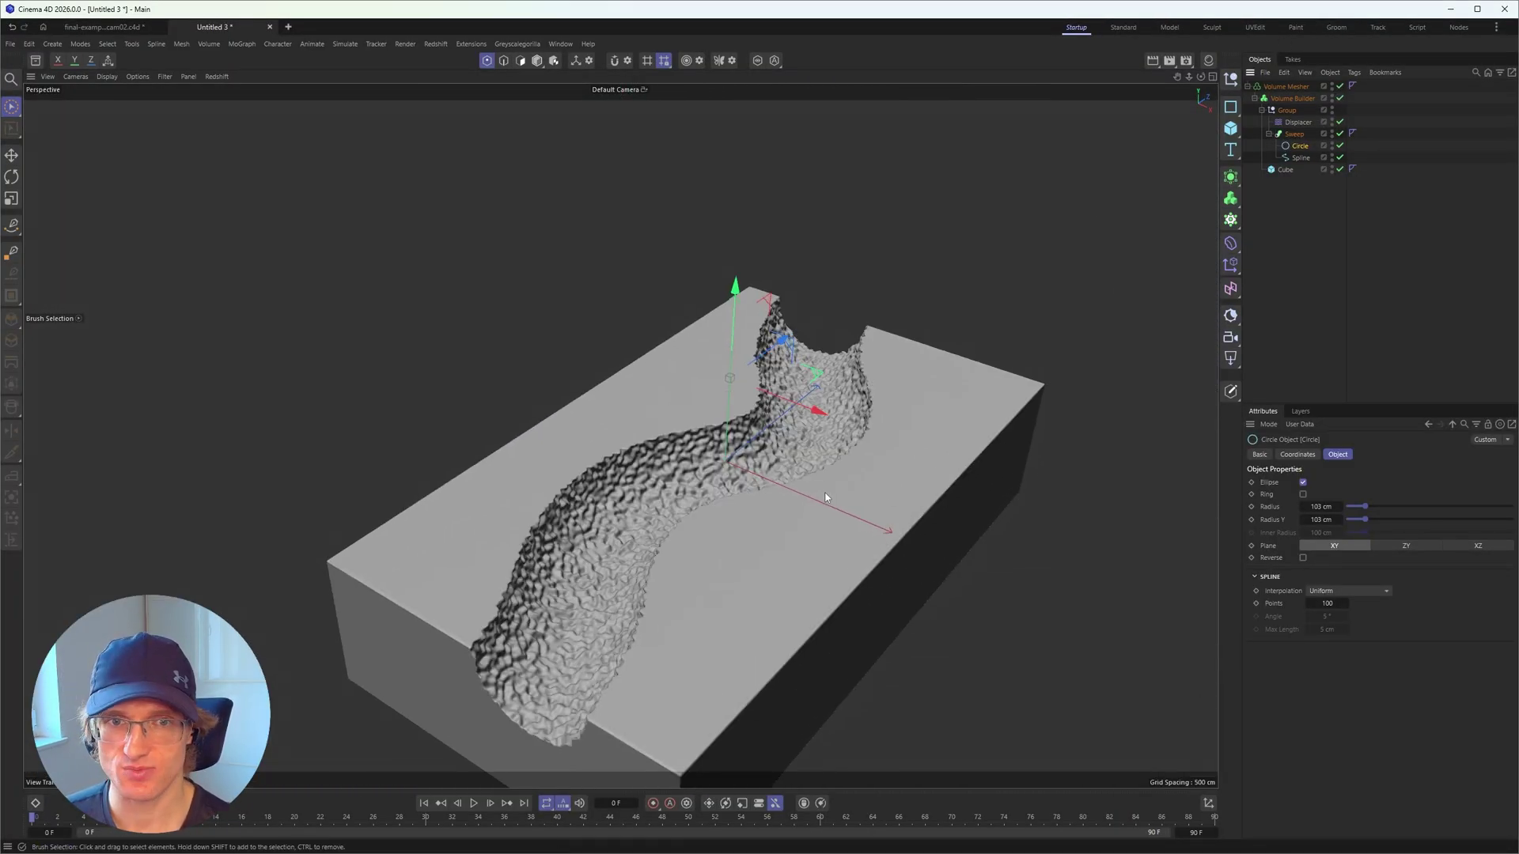
Set the channel Displacer's height to 20 cm and its noise shader's global scale to 520%
scroll(786, 476, "up", 3)
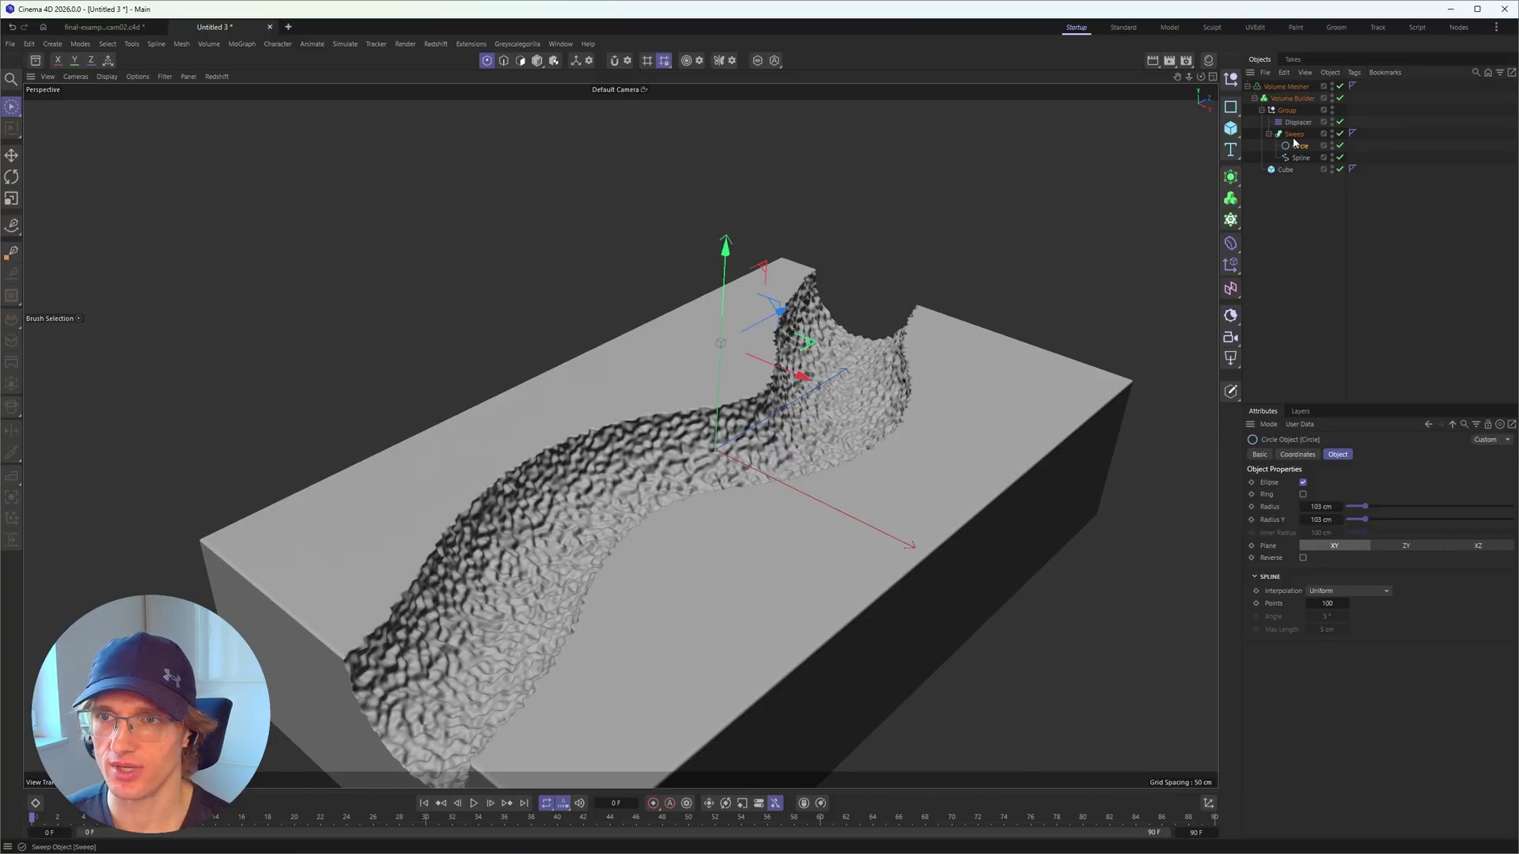
left_click(1297, 122)
left_click(1338, 454)
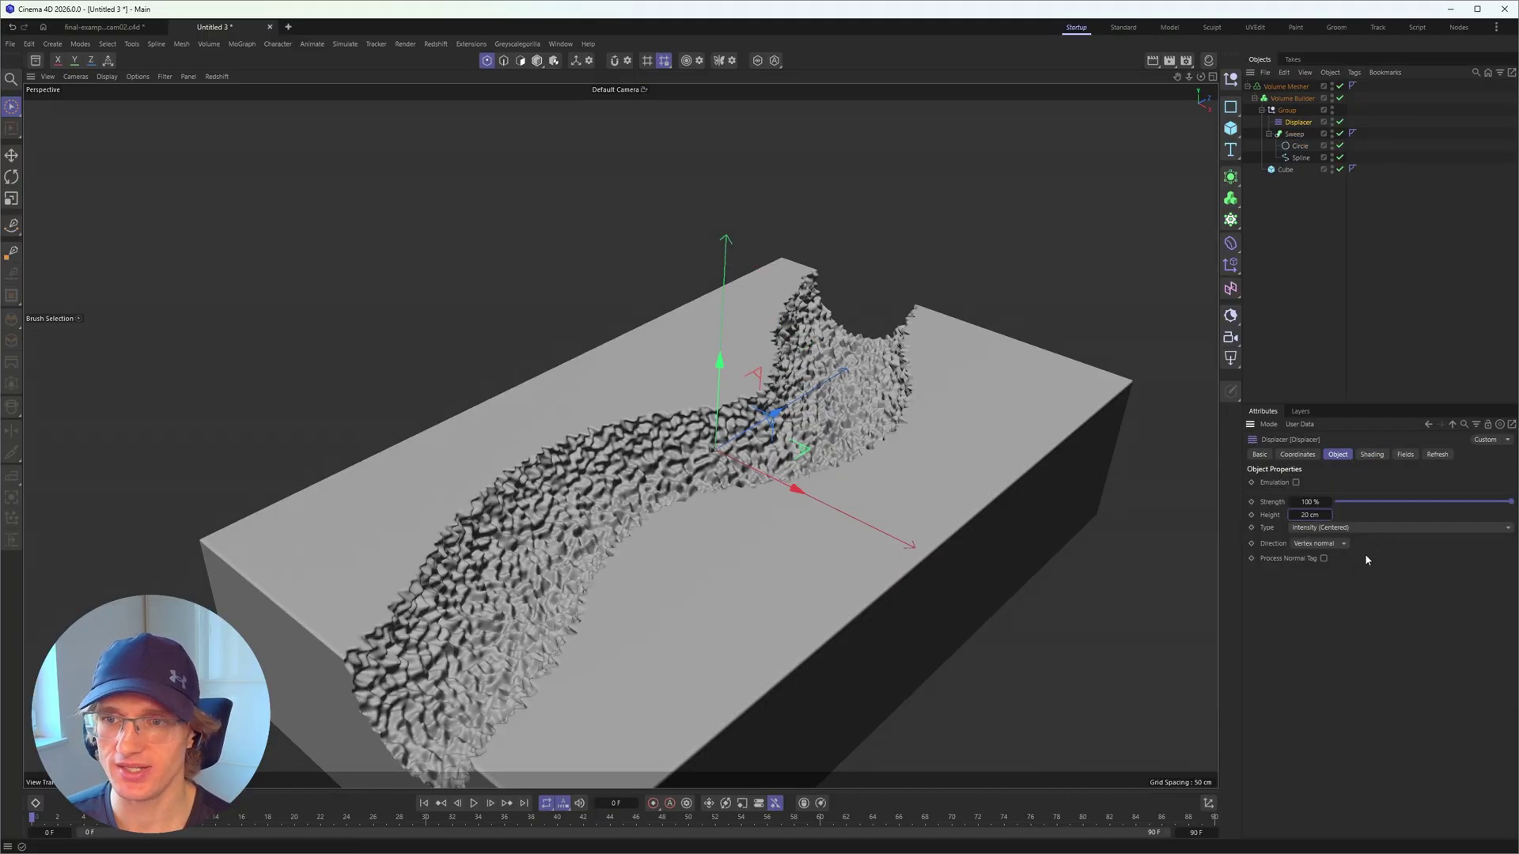
left_click(1372, 454)
left_click(1386, 496)
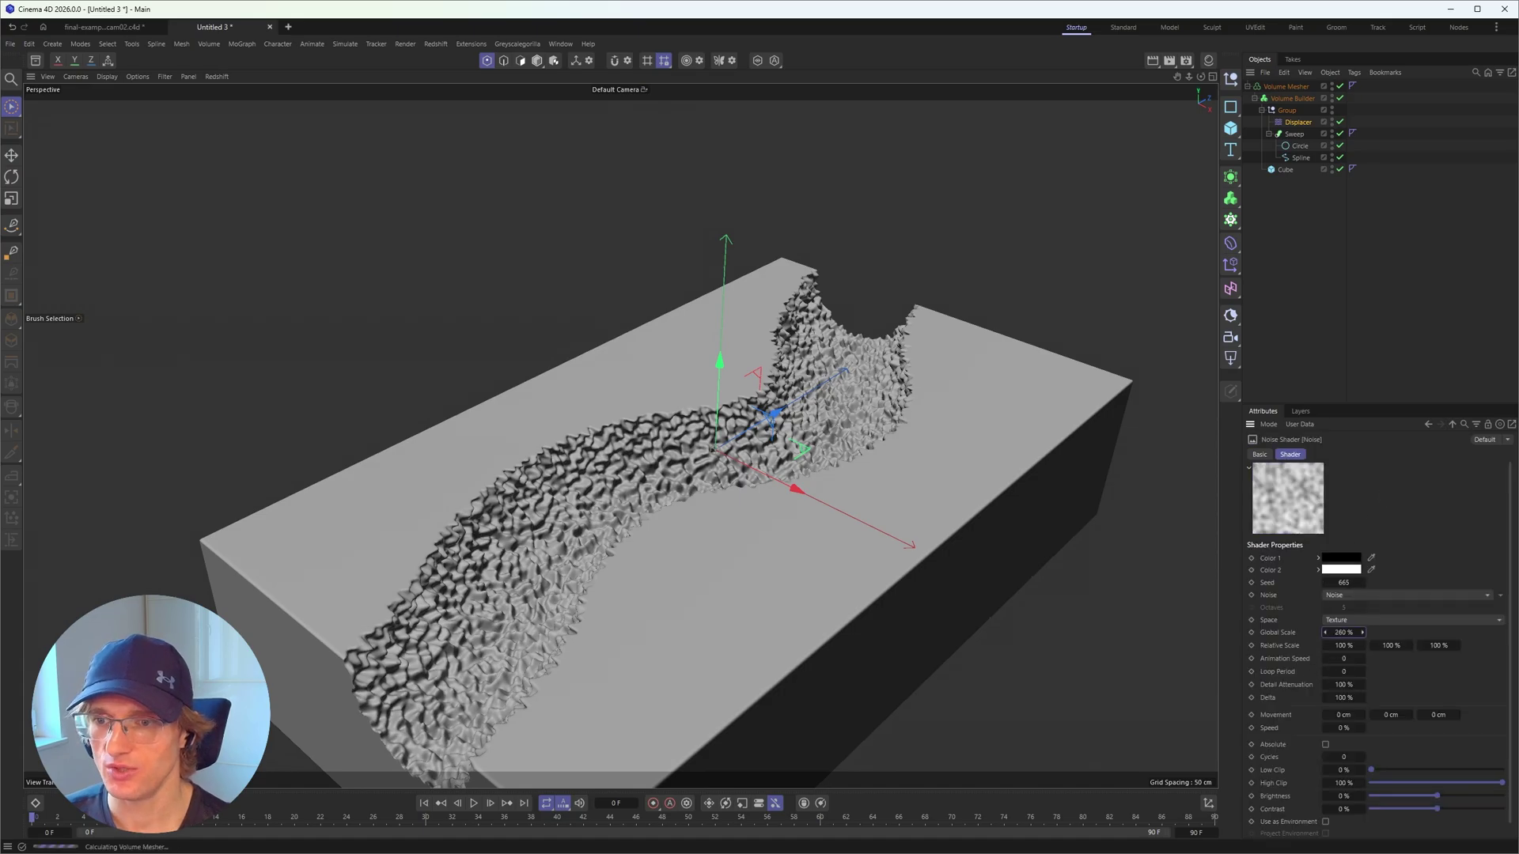
mouse_move(1345, 633)
left_mouse_down()
mouse_move(1404, 633)
mouse_move(1369, 633)
left_mouse_up()
mouse_move(781, 499)
left_mouse_down("alt")
mouse_move(811, 502)
mouse_move(681, 520)
mouse_move(780, 446)
mouse_move(759, 510)
left_mouse_up("alt")
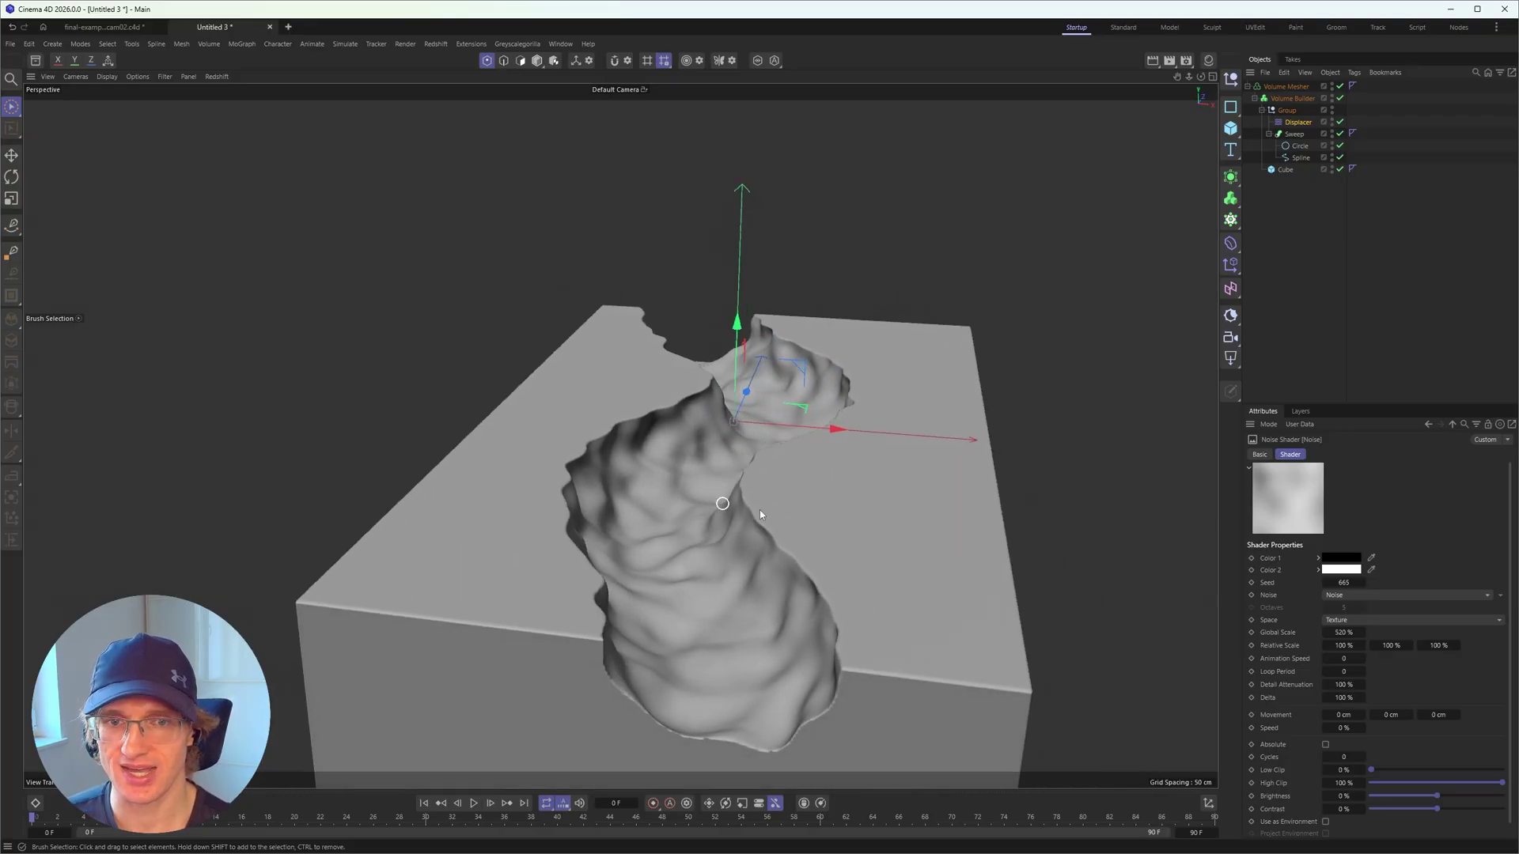
Try the Nutous noise type in the channel Displacer's noise shader
left_click(1487, 595)
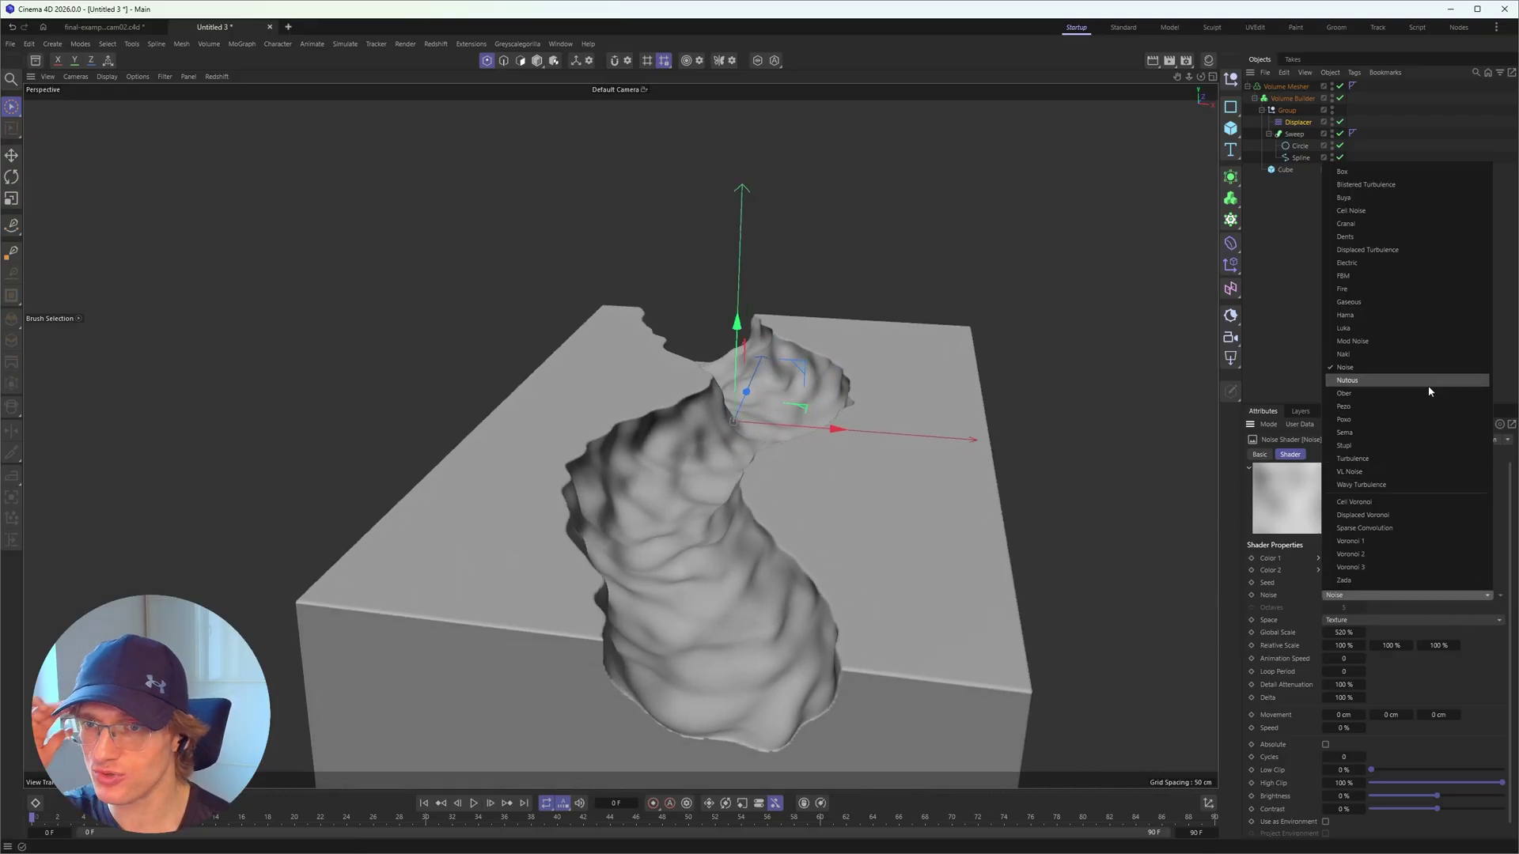
left_click(1427, 386)
left_click_drag(782, 506, 854, 475, "alt")
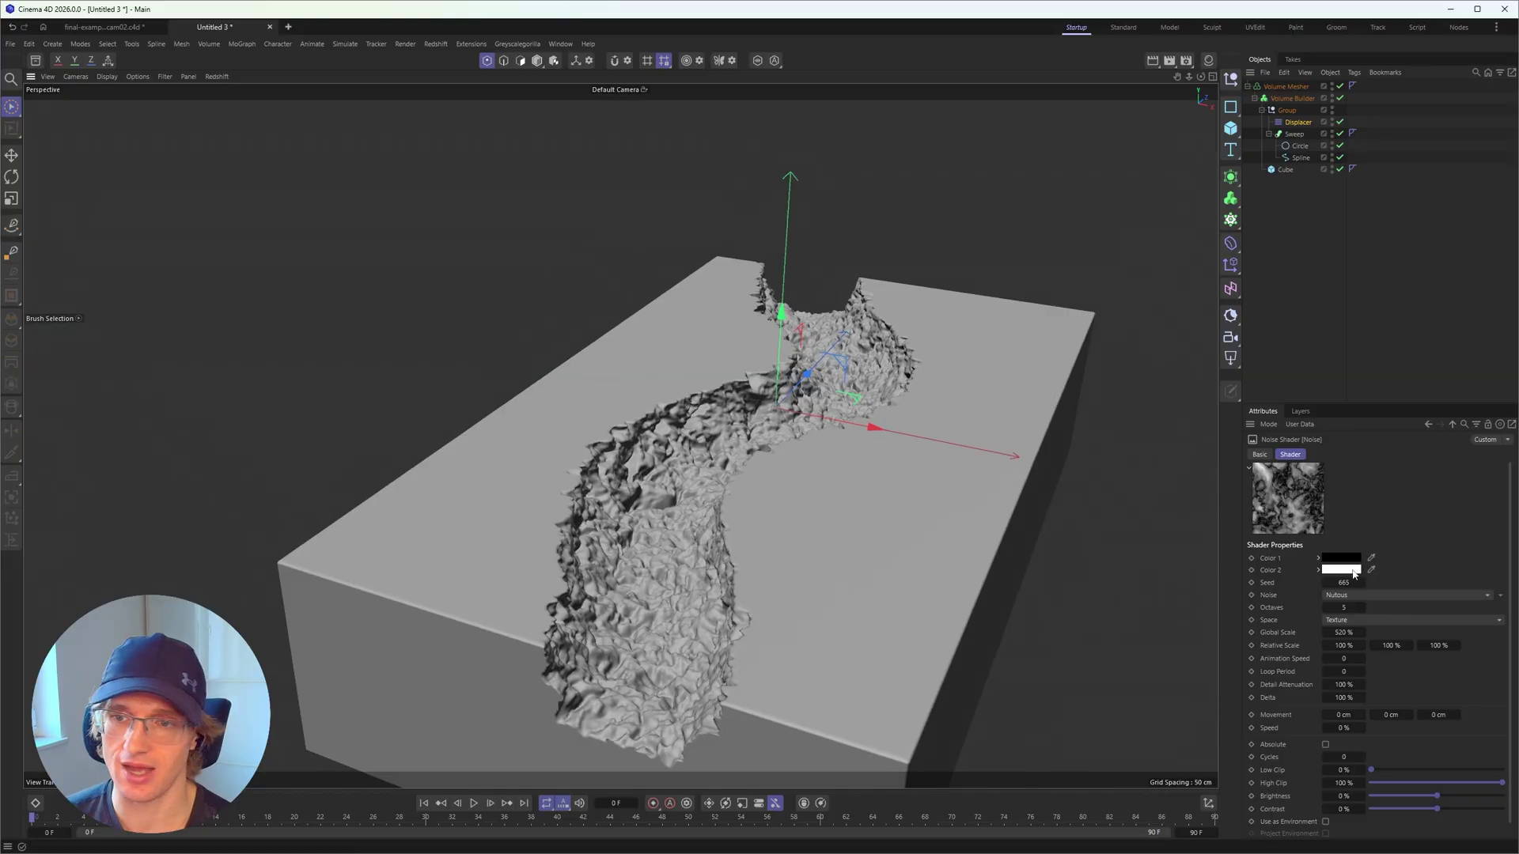
Change the channel Displacer's noise type to Naki and raise its global scale to 1770%
left_click(1488, 596)
left_click(1358, 362)
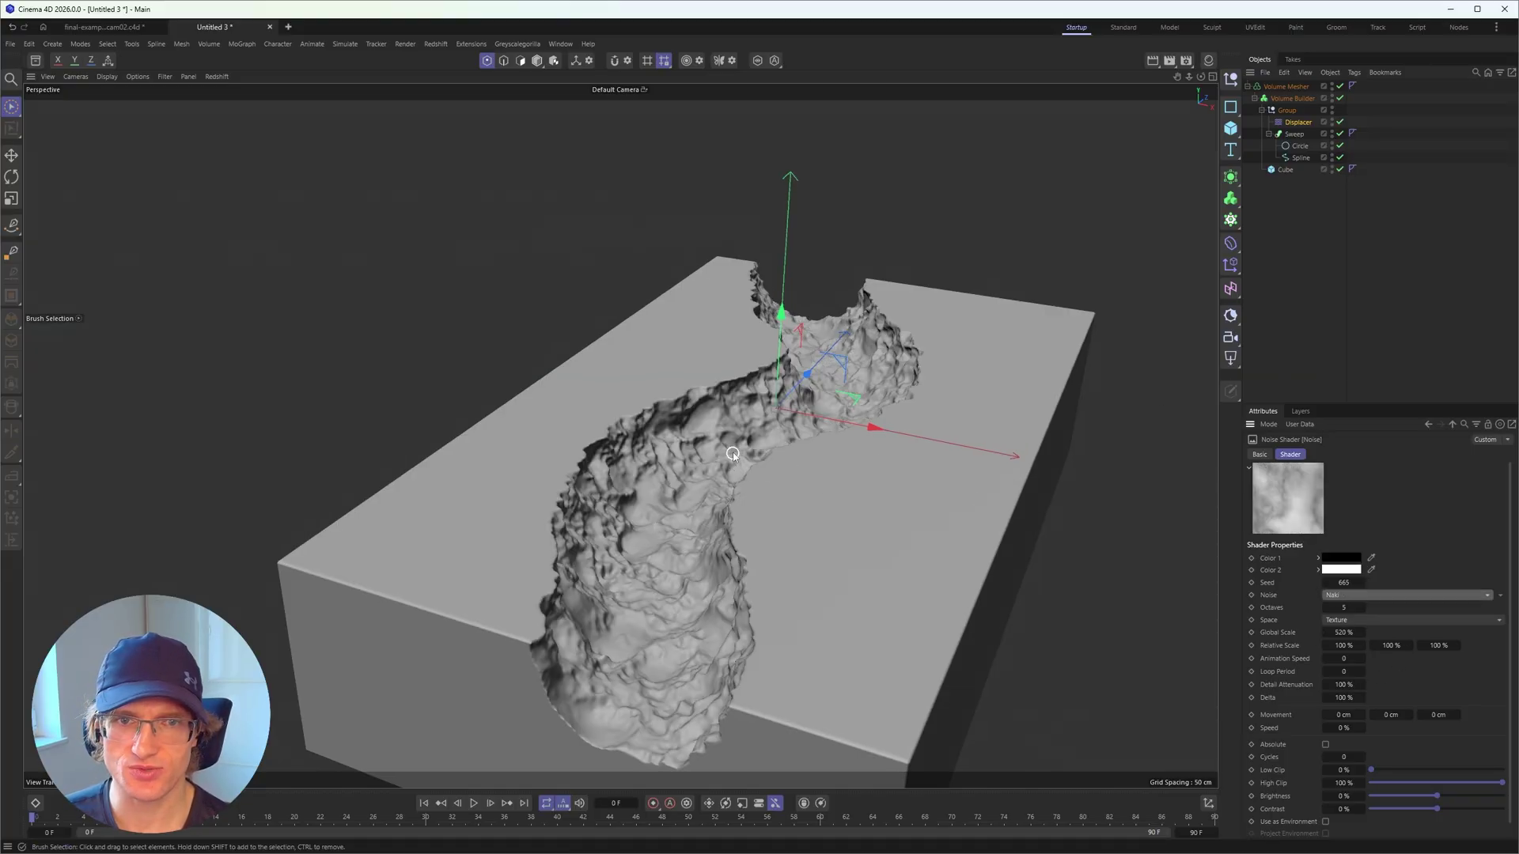
left_click_drag(726, 551, 784, 495, "alt")
left_click_drag(1362, 632, 1436, 632)
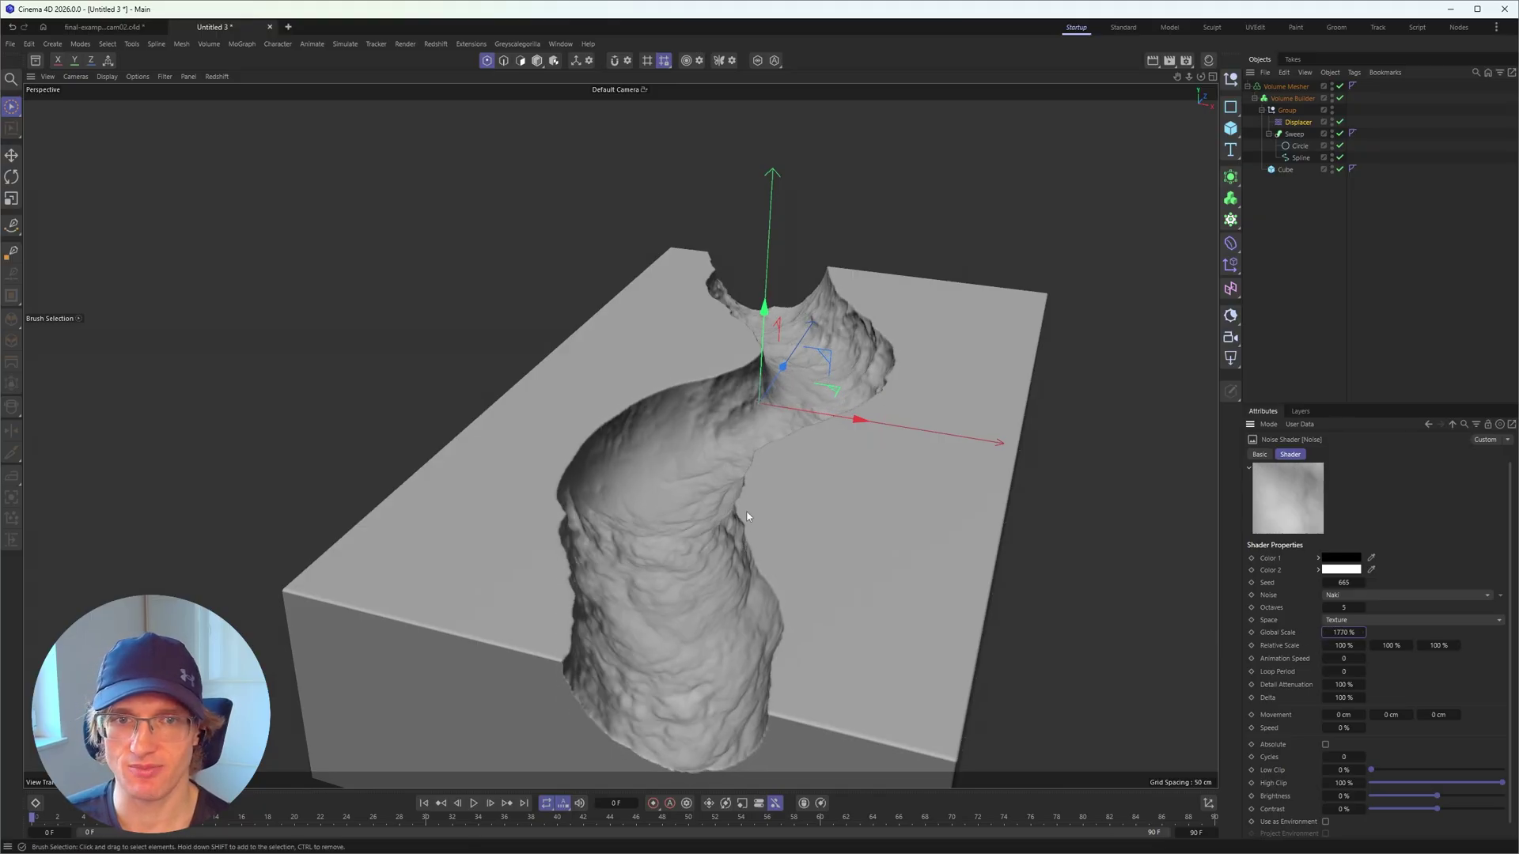
left_click_drag(712, 474, 625, 419, "alt")
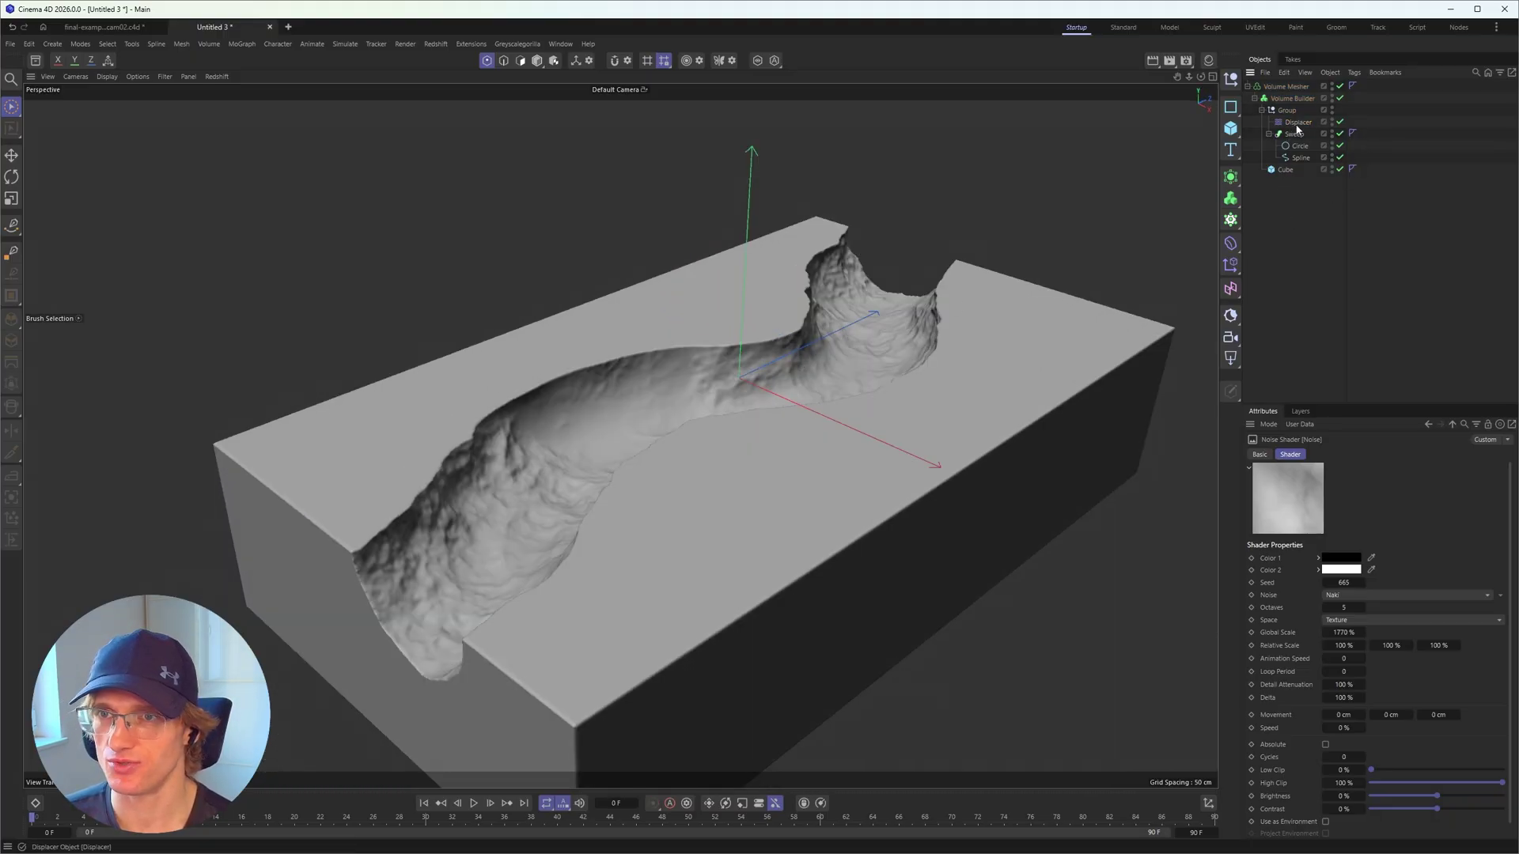
Copy the channel's Displacer onto the Cube and set the cube's segments to 300 in X, 100 in Y and 300 in Z
left_click_drag(1298, 123, 1288, 170, "ctrl")
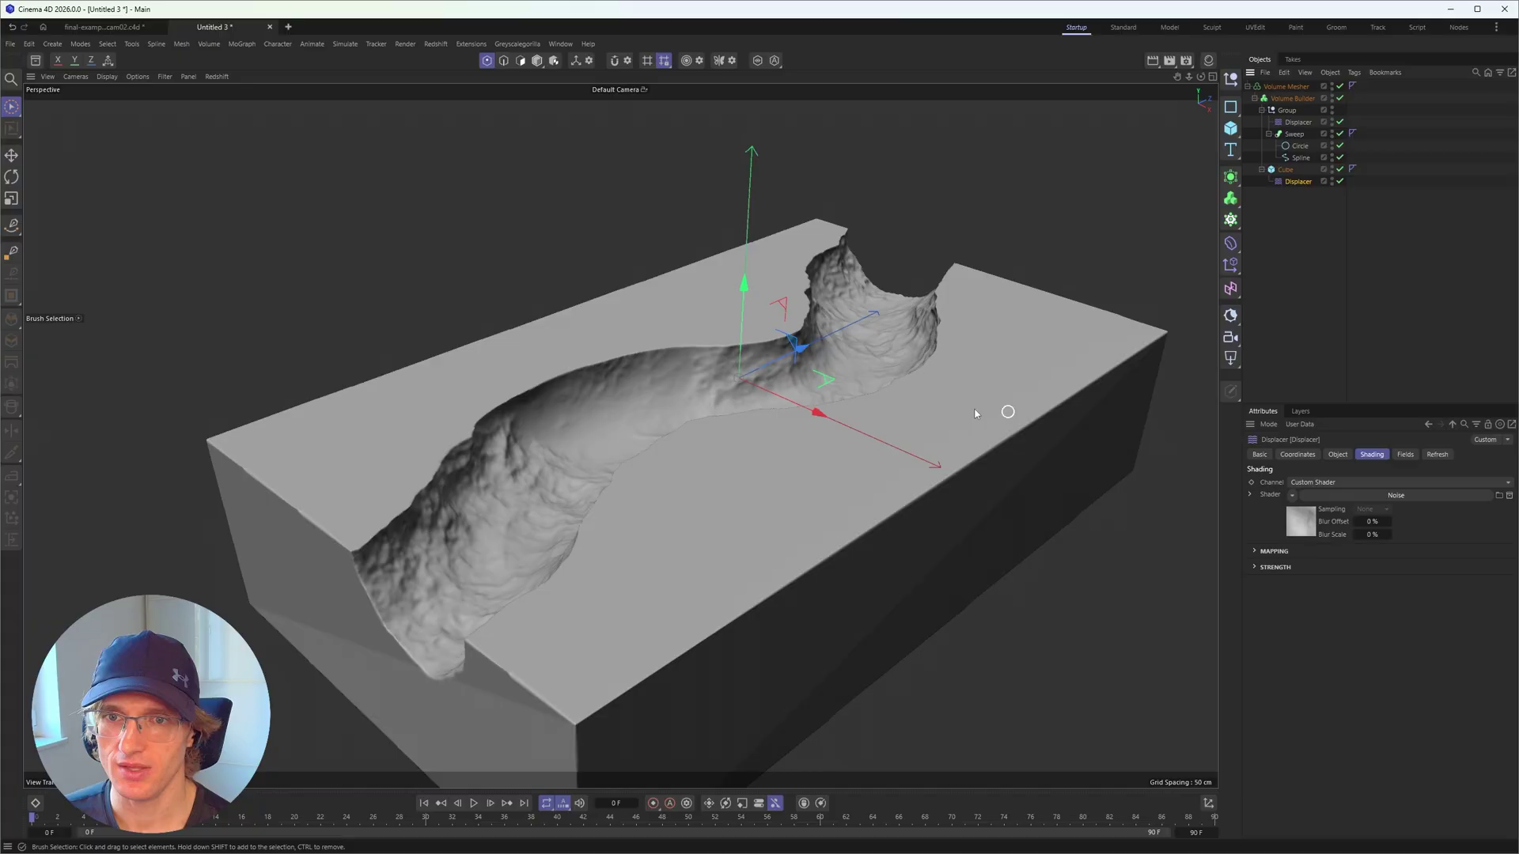
left_click_drag(354, 616, 499, 630, "alt")
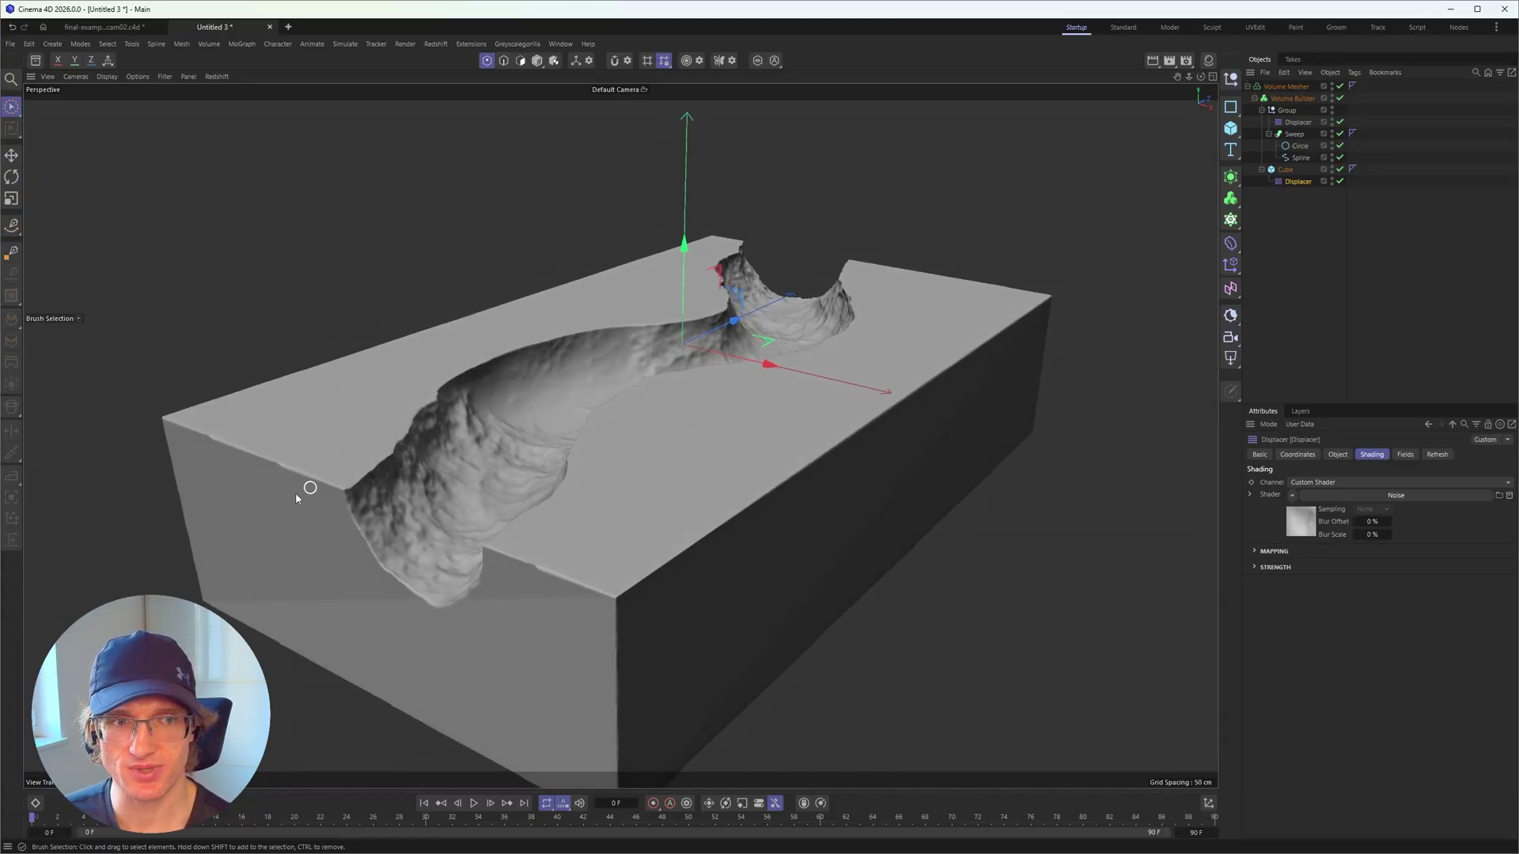
left_click(1288, 170)
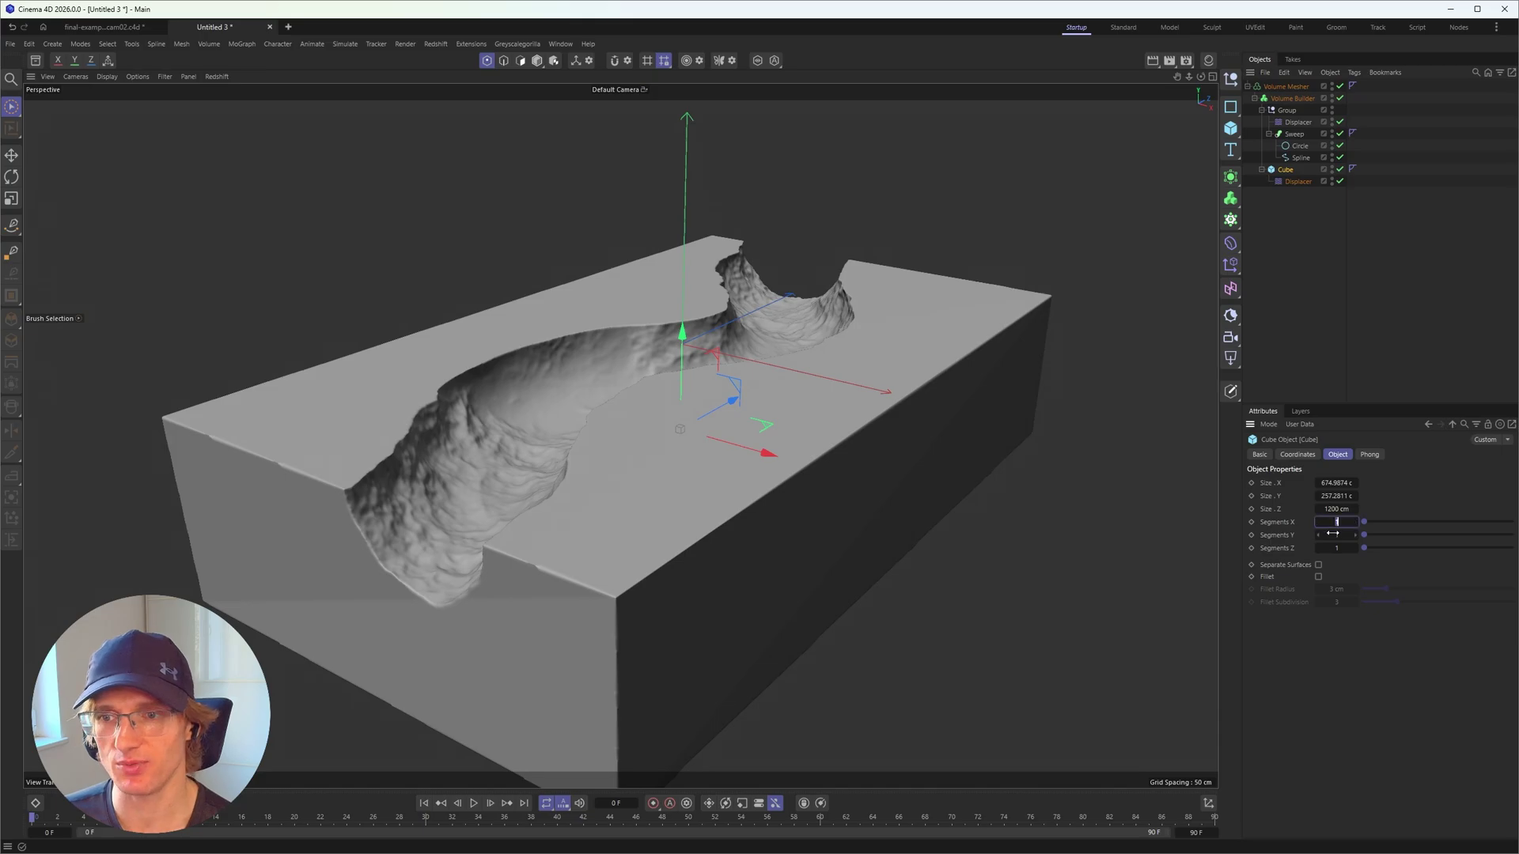
type("300")
key("Tab")
type("10")
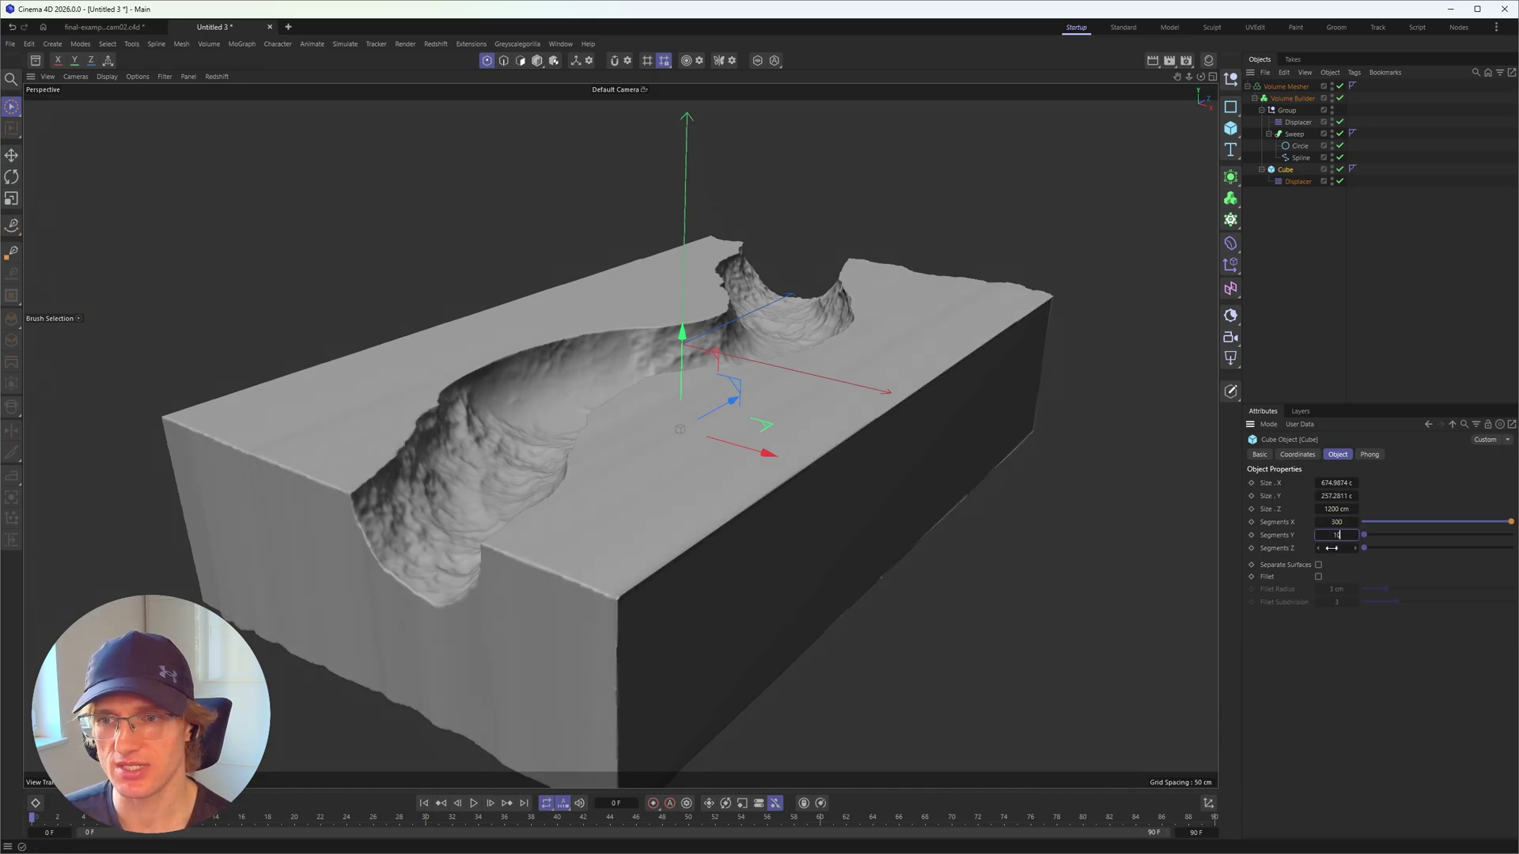
type("0")
key("Tab")
type("30")
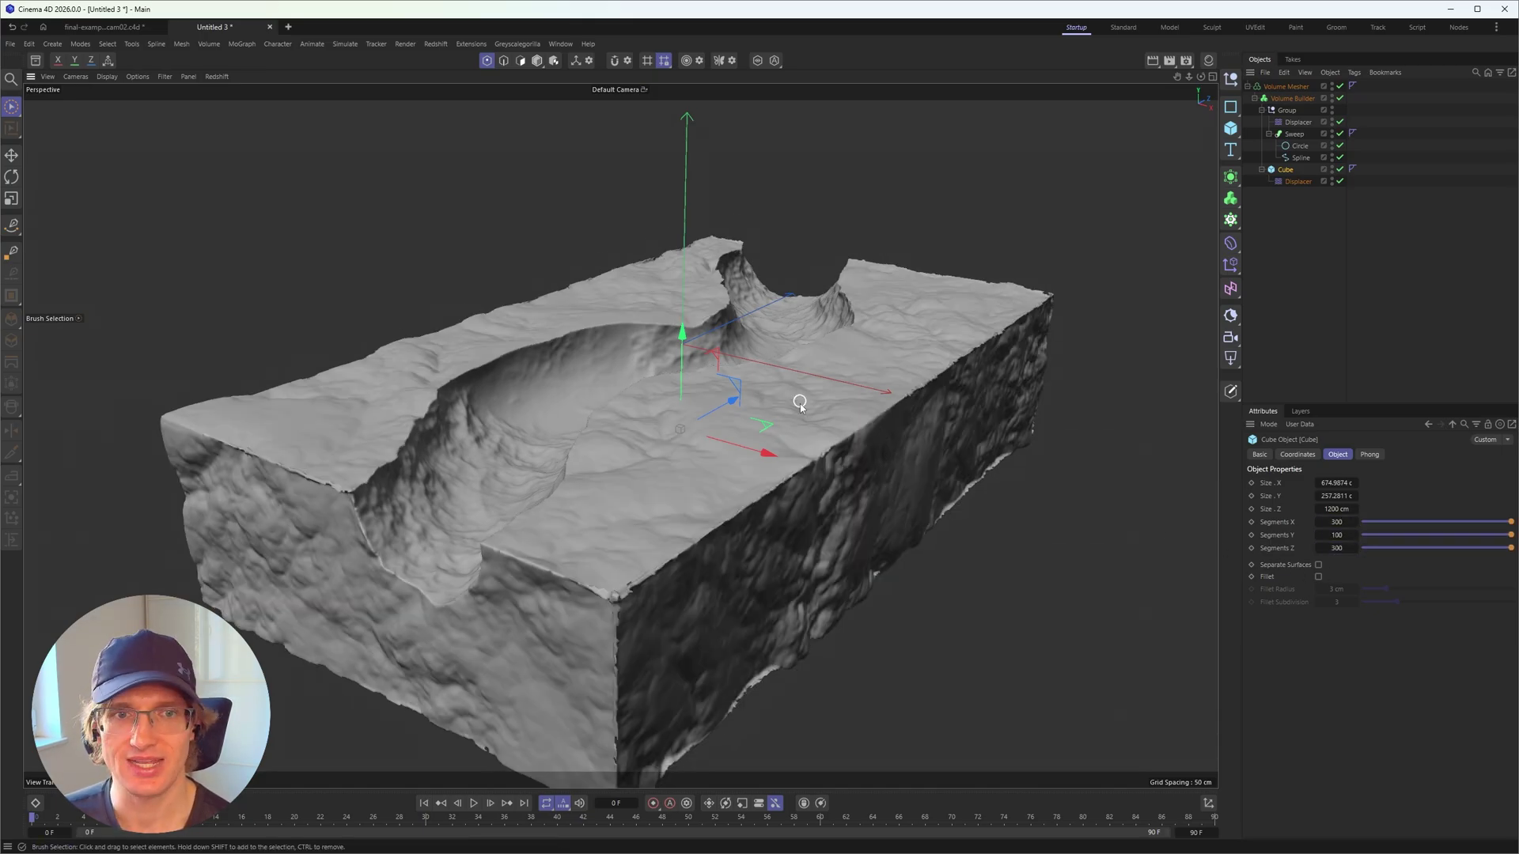
left_click_drag(800, 405, 841, 341, "alt")
scroll(820, 435, "down", 3)
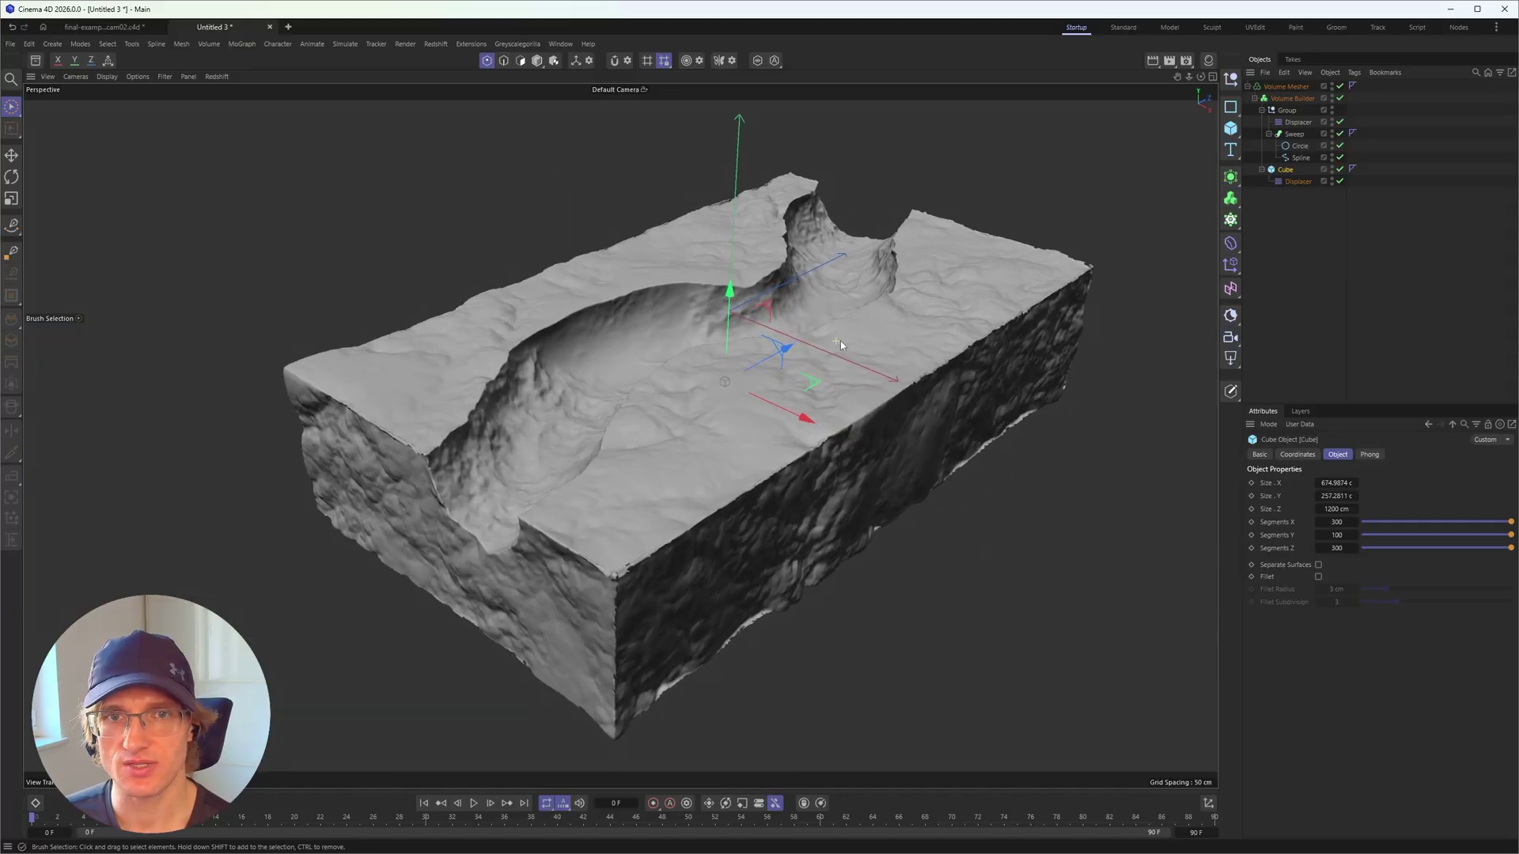
Set the cube Displacer's direction to Planar with +Y orientation
left_click(1296, 181)
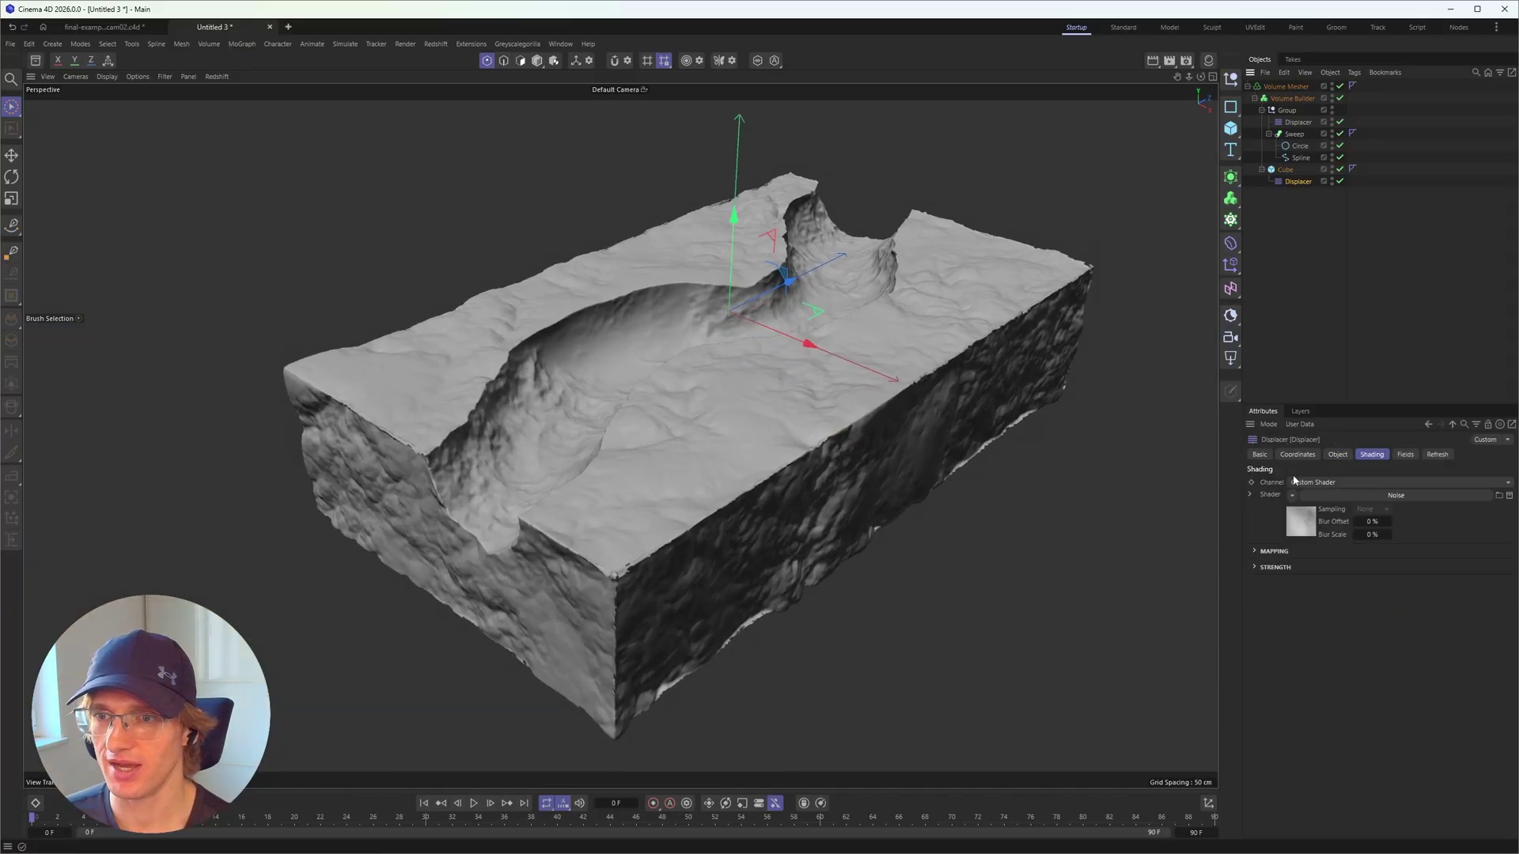
left_click(1335, 458)
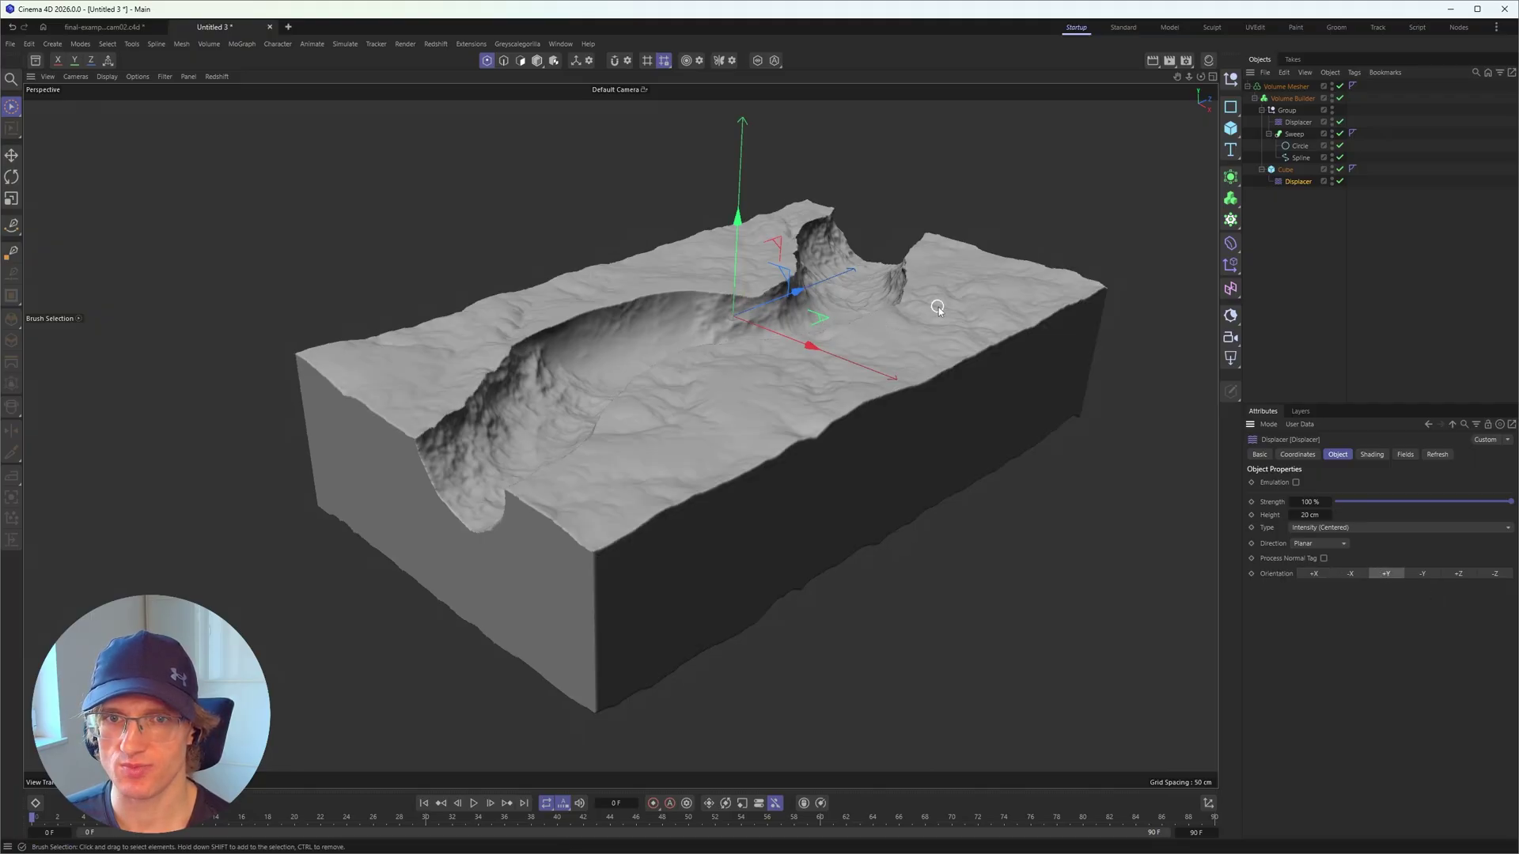
left_click_drag(701, 425, 723, 632, "alt")
left_click_drag(737, 560, 728, 326, "alt")
middle_click_drag(729, 328, 704, 338, "alt")
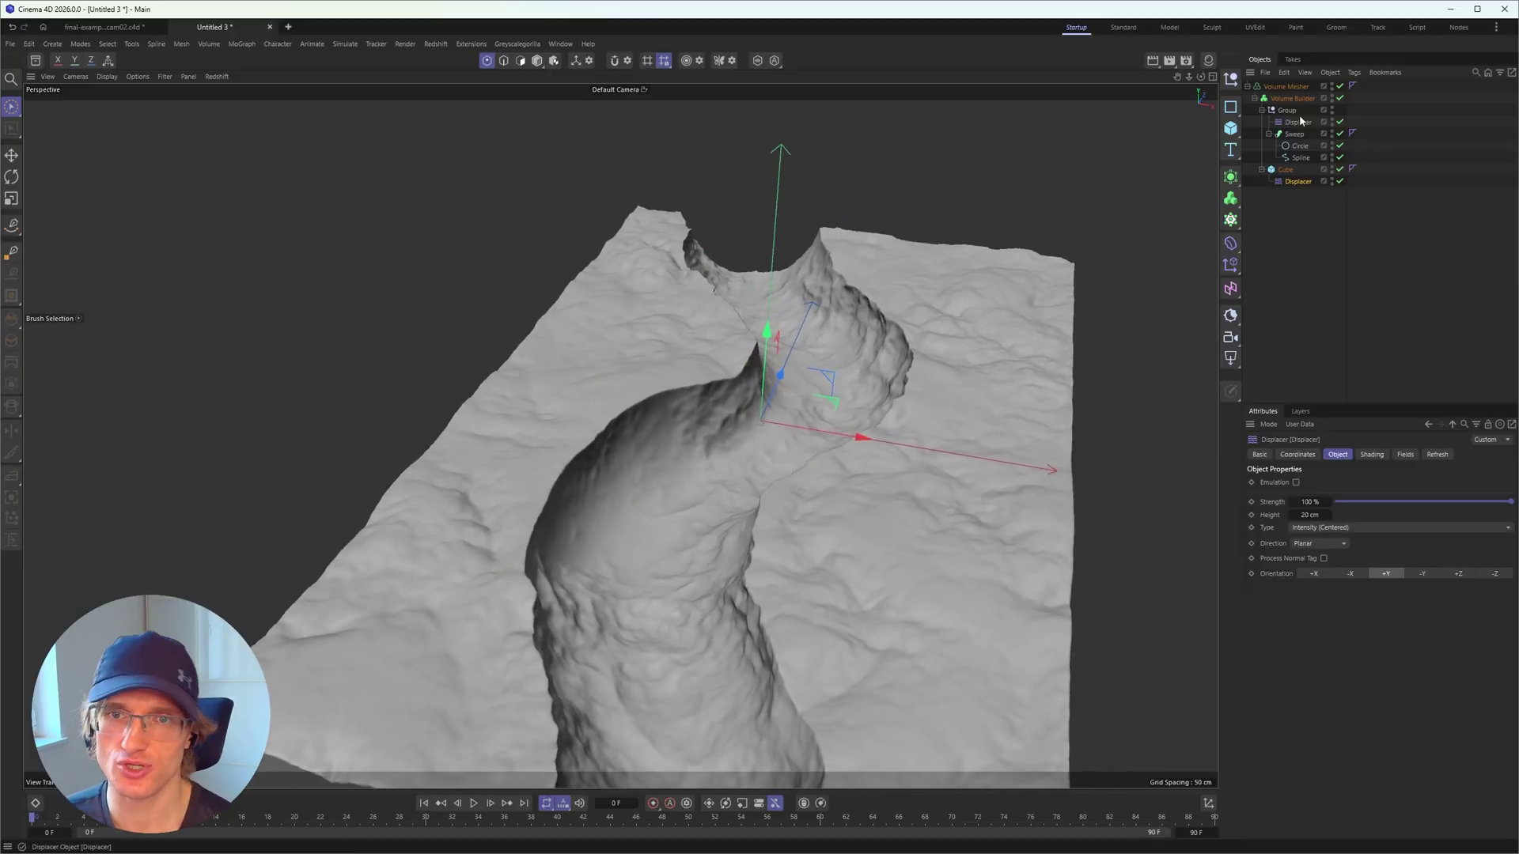
Duplicate the Volume Mesher hierarchy and increase the voxel size in the copy's Volume Builder
left_click(1248, 86)
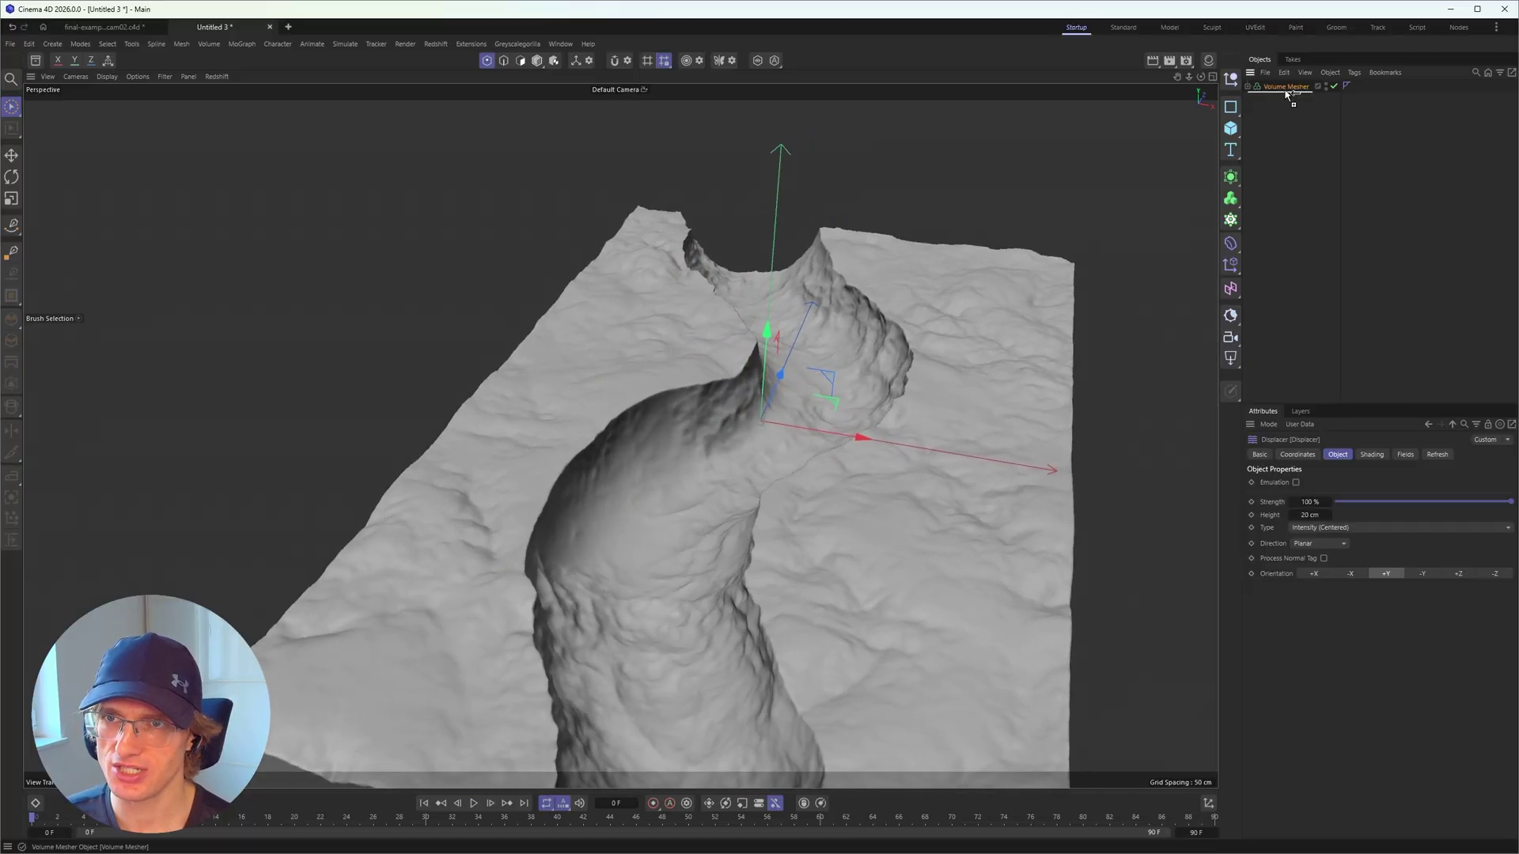
left_click_drag(1289, 93, 1289, 96, "ctrl")
left_click(1247, 98)
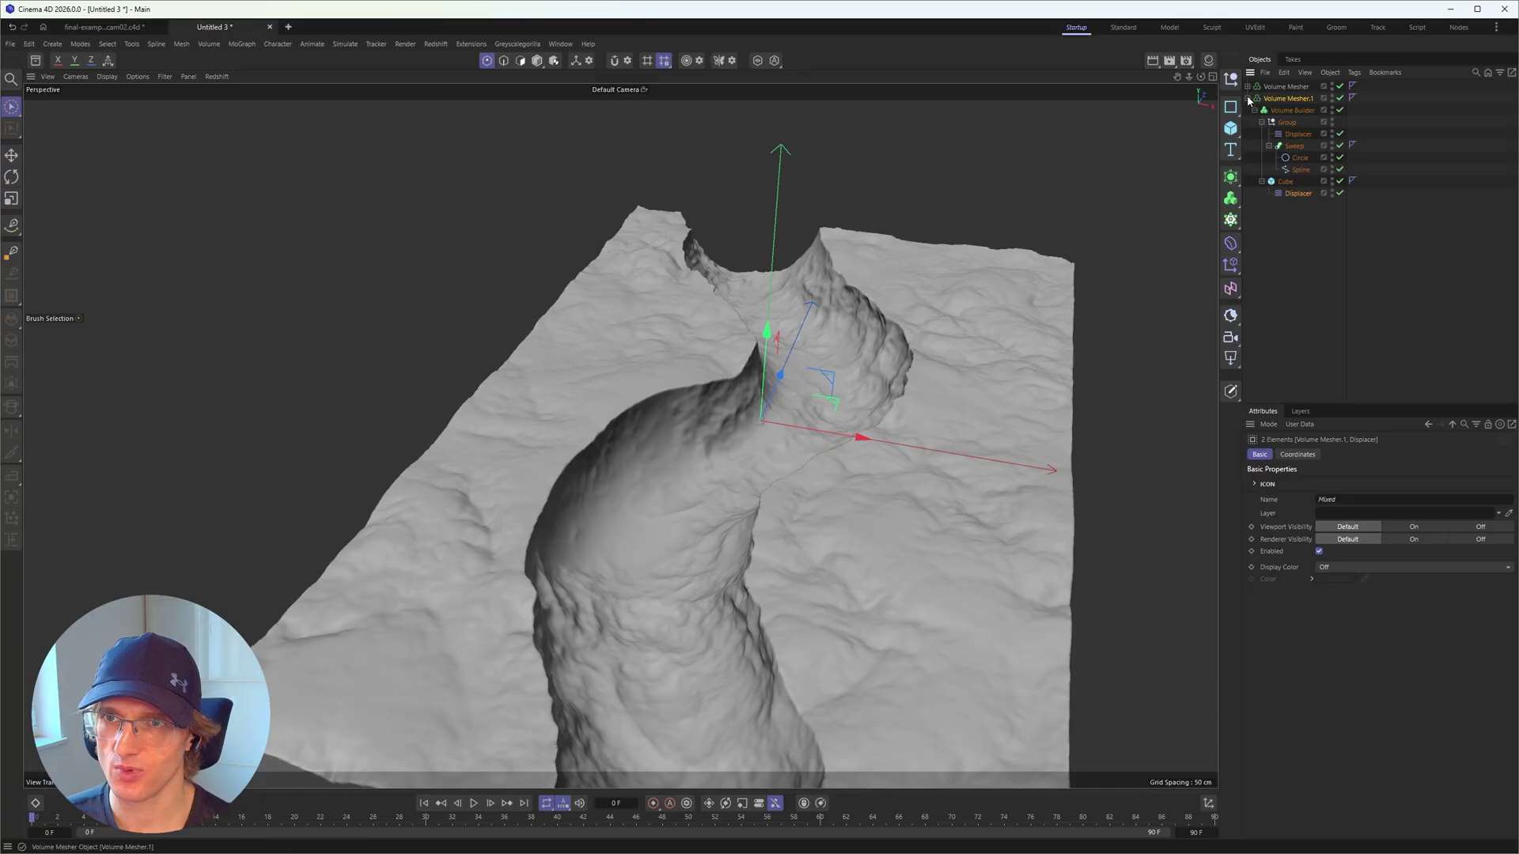
left_click(1292, 111)
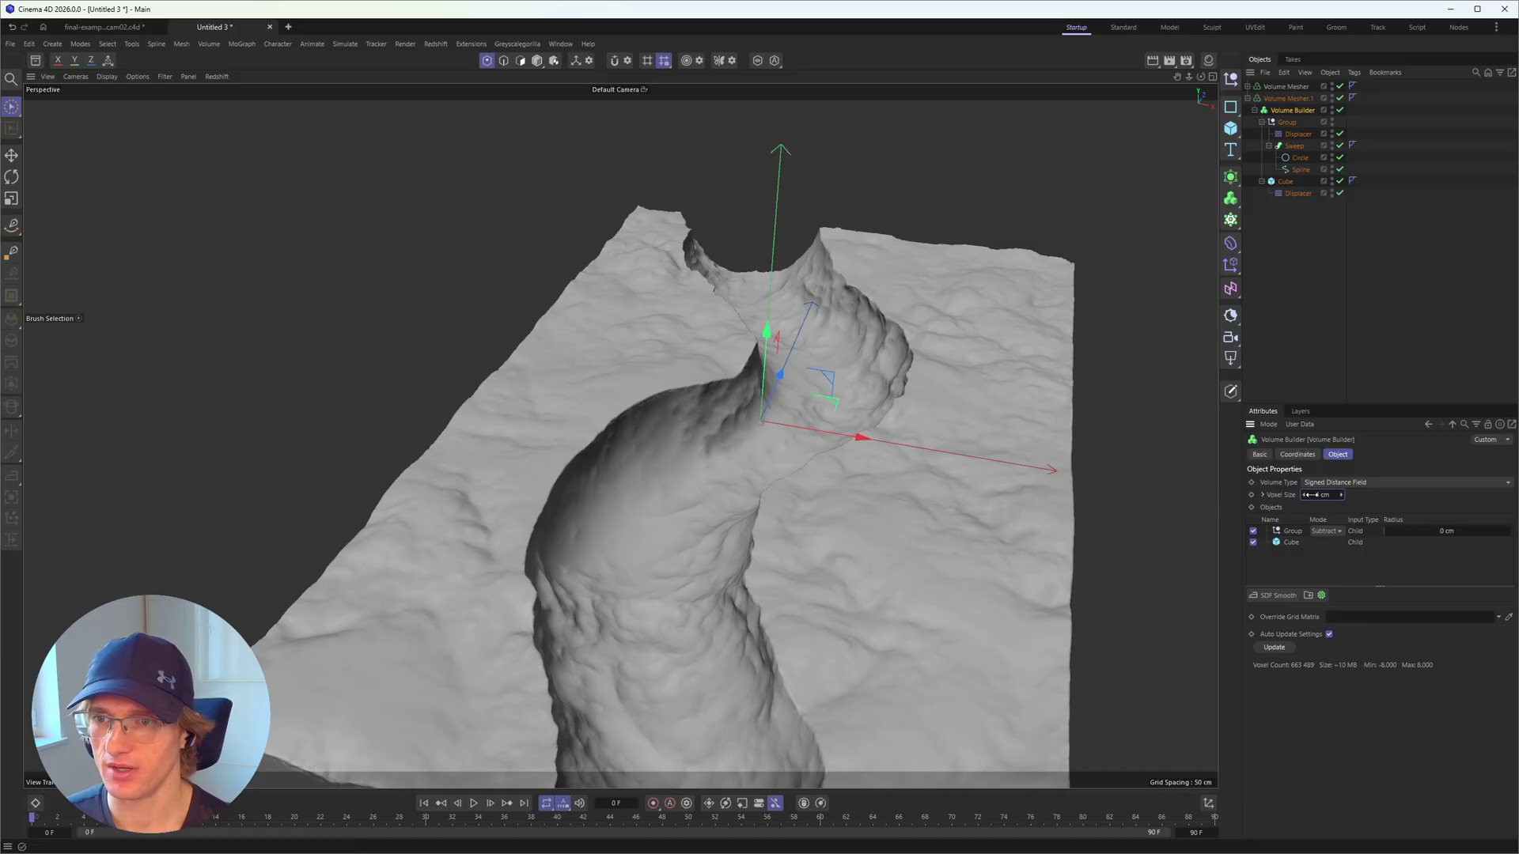
Convert the duplicate Volume Mesher.1 to a polygon object with Current State to Object and delete its generator hierarchy
left_click(1248, 98)
right_click(1284, 96)
left_click(1319, 394)
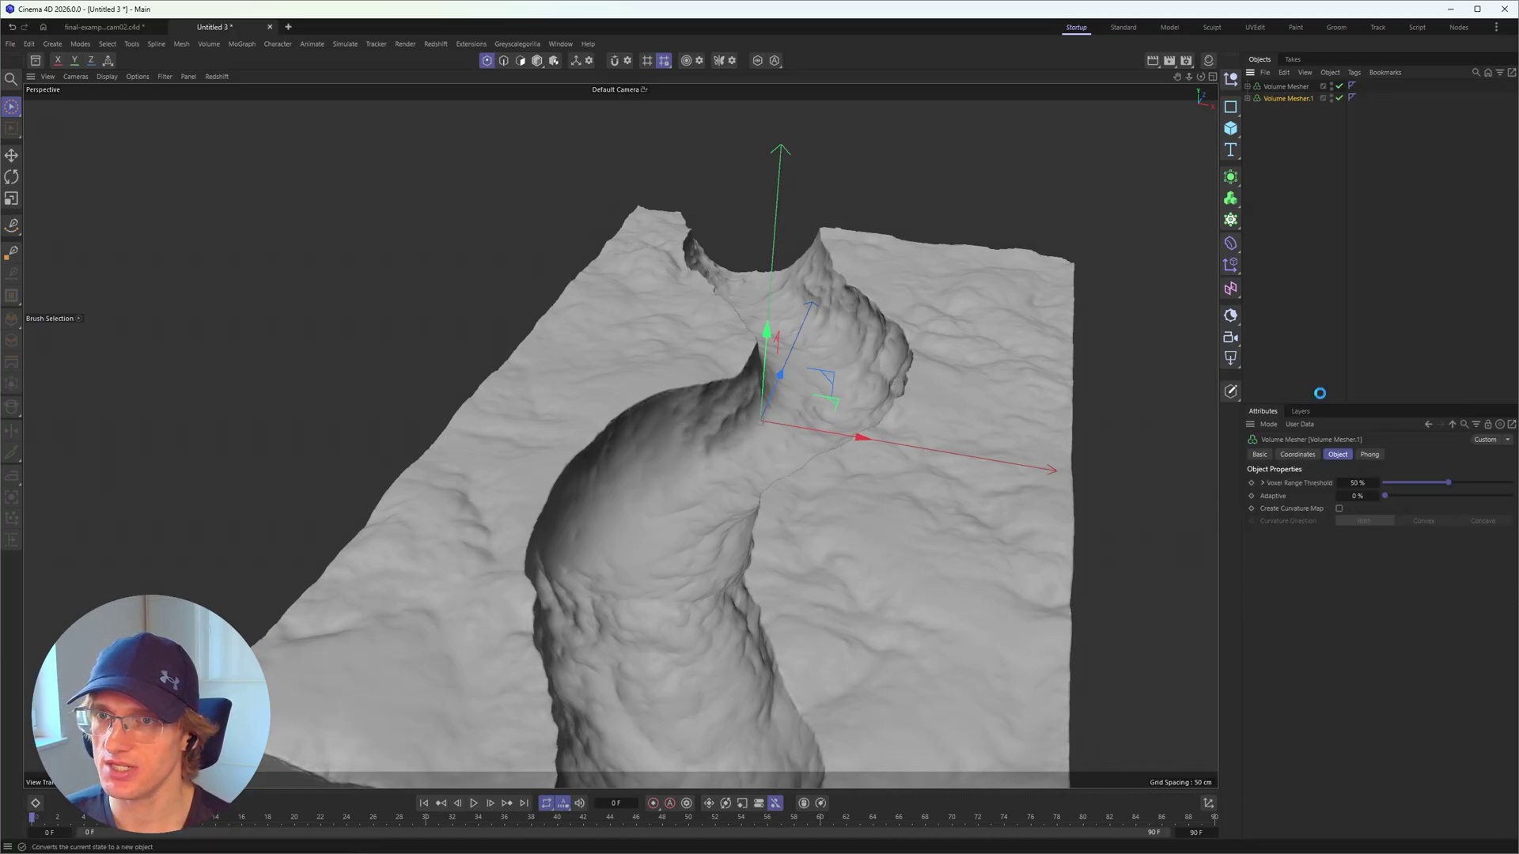
key("Delete")
Convert the original Volume Mesher to a polygon object with Current State to Object, and hide and disable the generator
left_click(1286, 87)
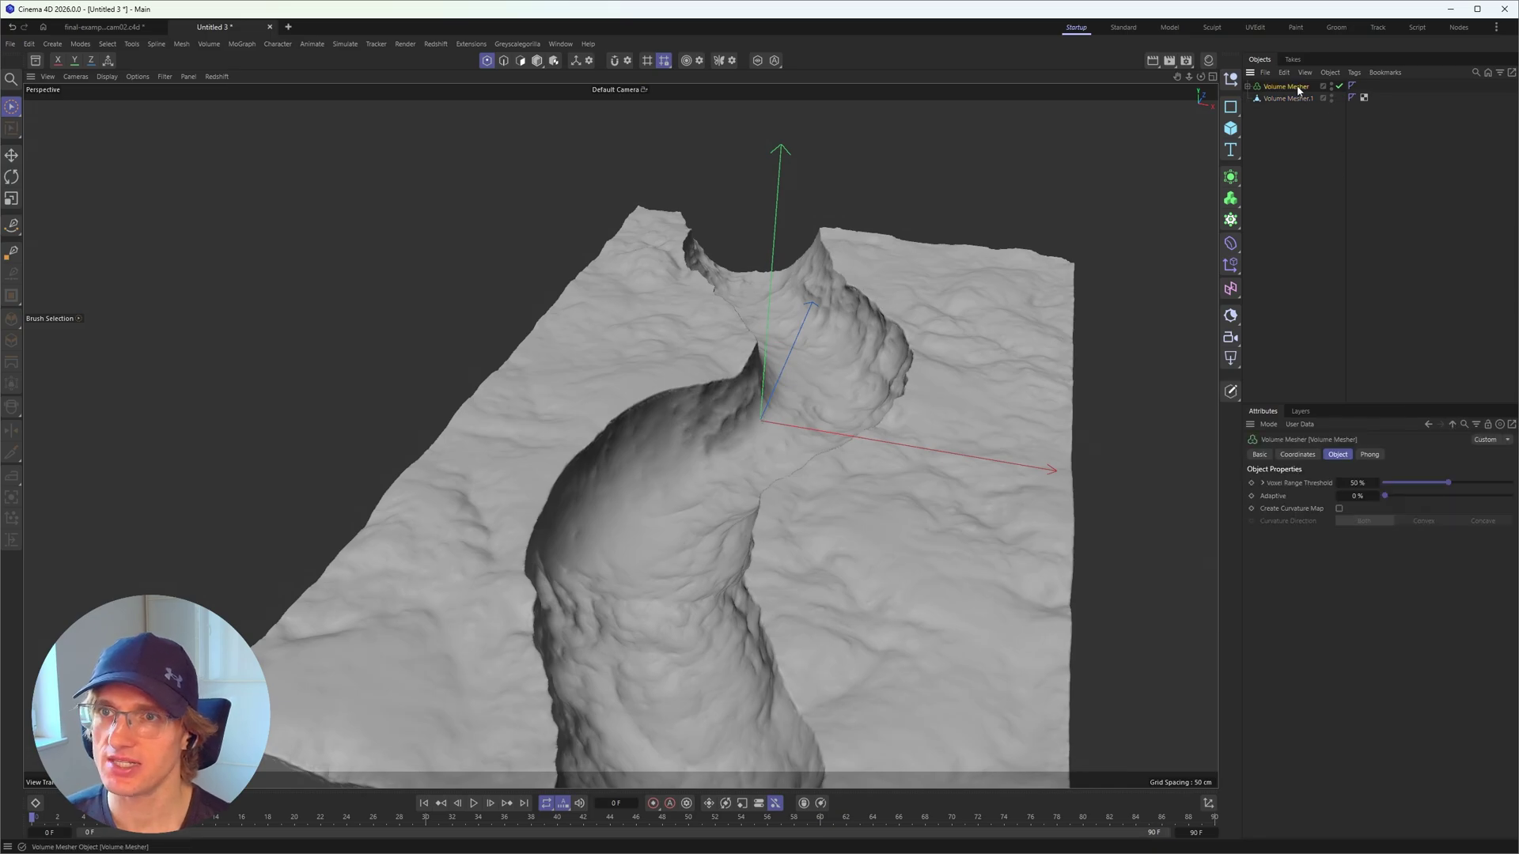
right_click(1292, 88)
left_click(1329, 368)
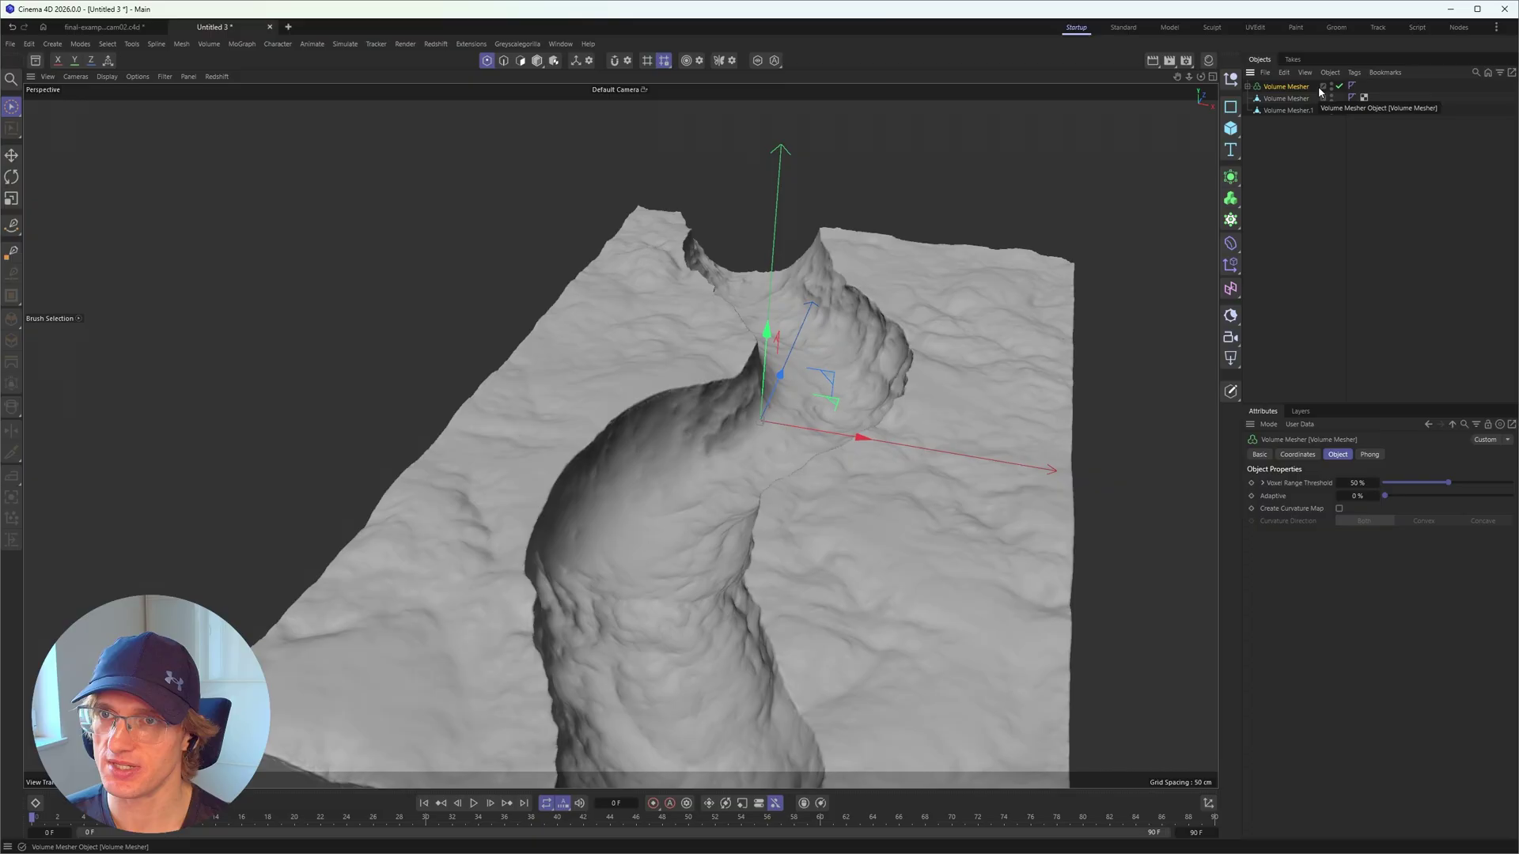
left_click(1339, 86)
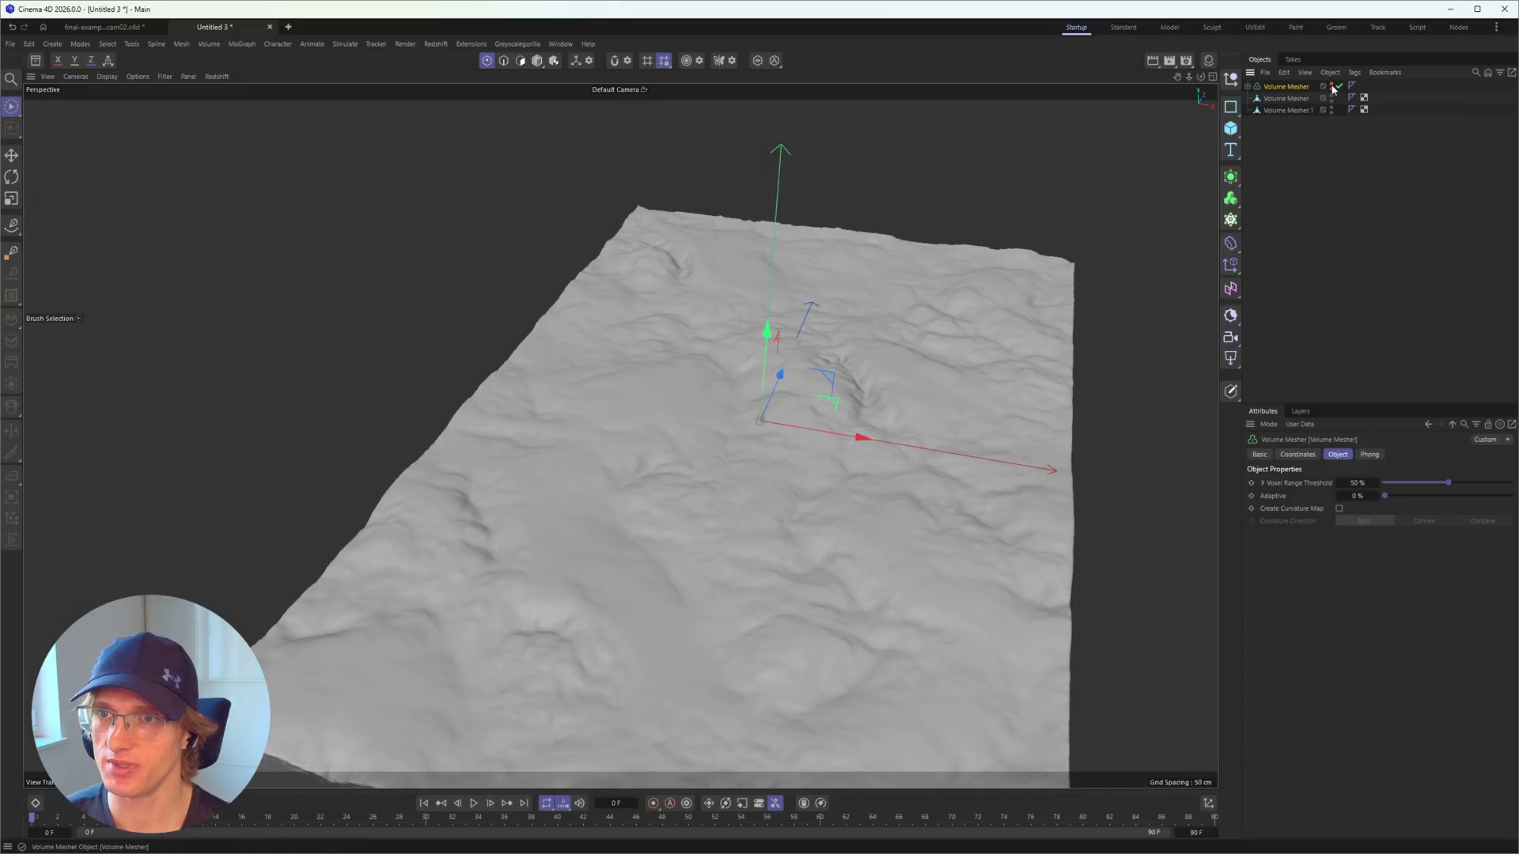
left_click(1303, 172)
left_click_drag(948, 420, 1018, 348, "alt")
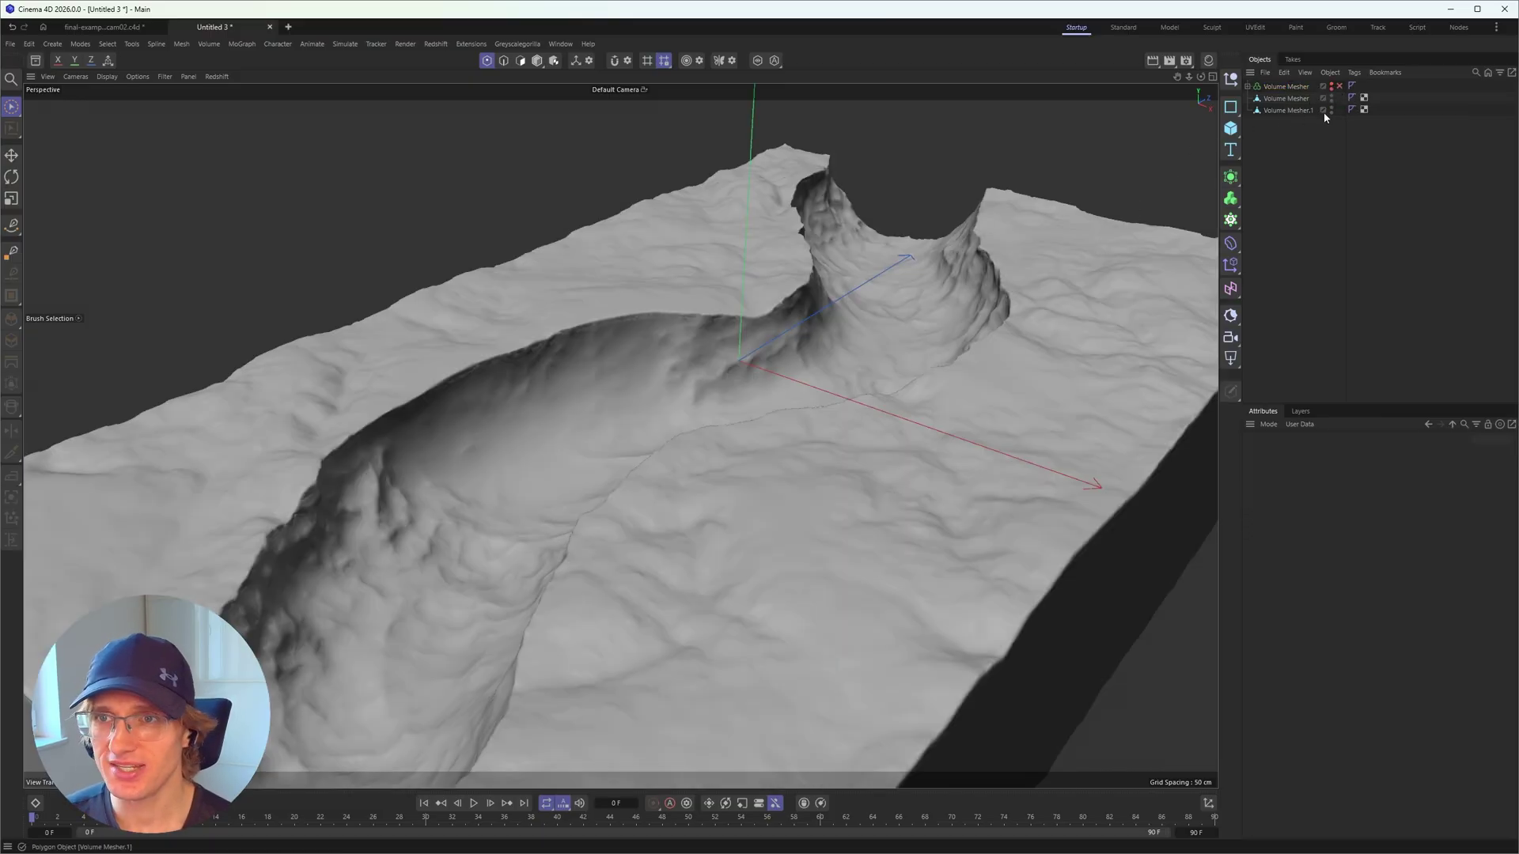
Rename the high-resolution polygon mesh as beauty and hide the lower-resolution Volume Mesher.1 object
double_click(1287, 98)
type("beauty")
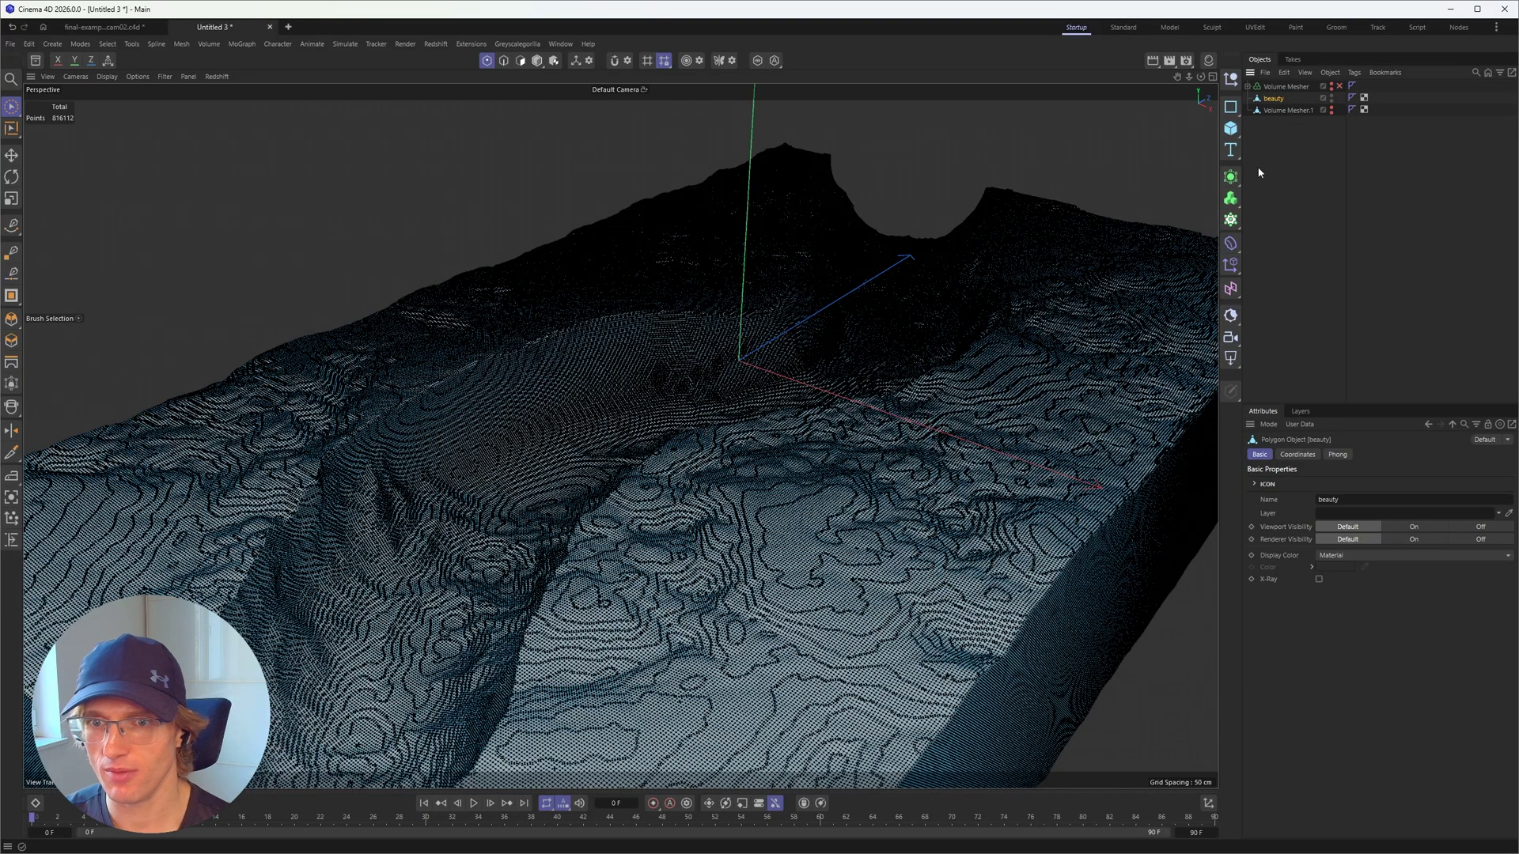
right_click_drag(741, 499, 763, 411, "alt")
left_click_drag(763, 411, 777, 439, "alt")
scroll(459, 273, "up", 2)
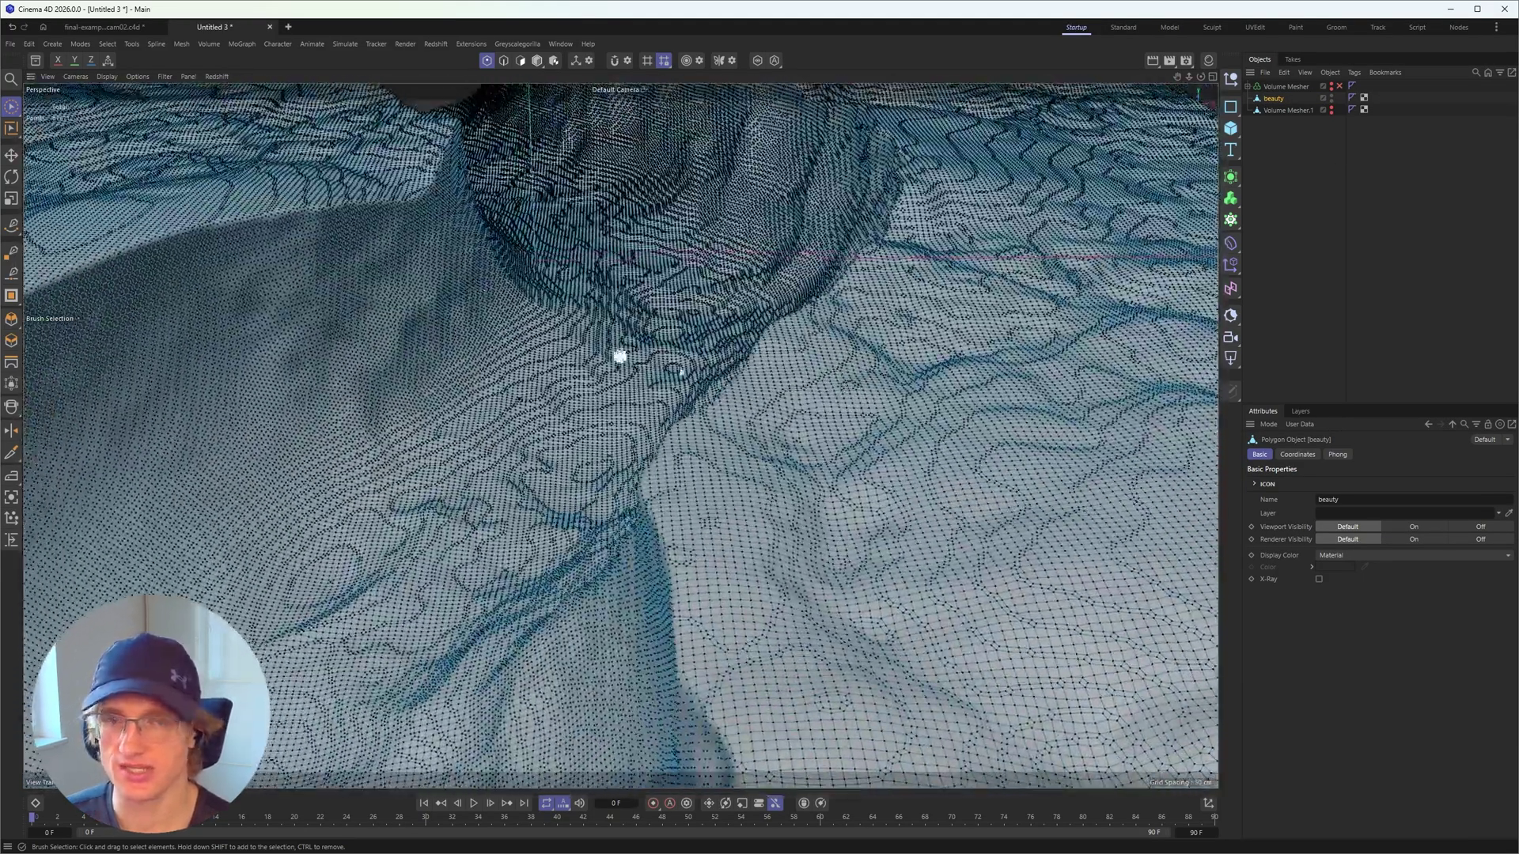
Hide beauty and show Volume Mesher.1 to compare the point density of the two meshes
left_click(1332, 96)
left_click(1332, 102)
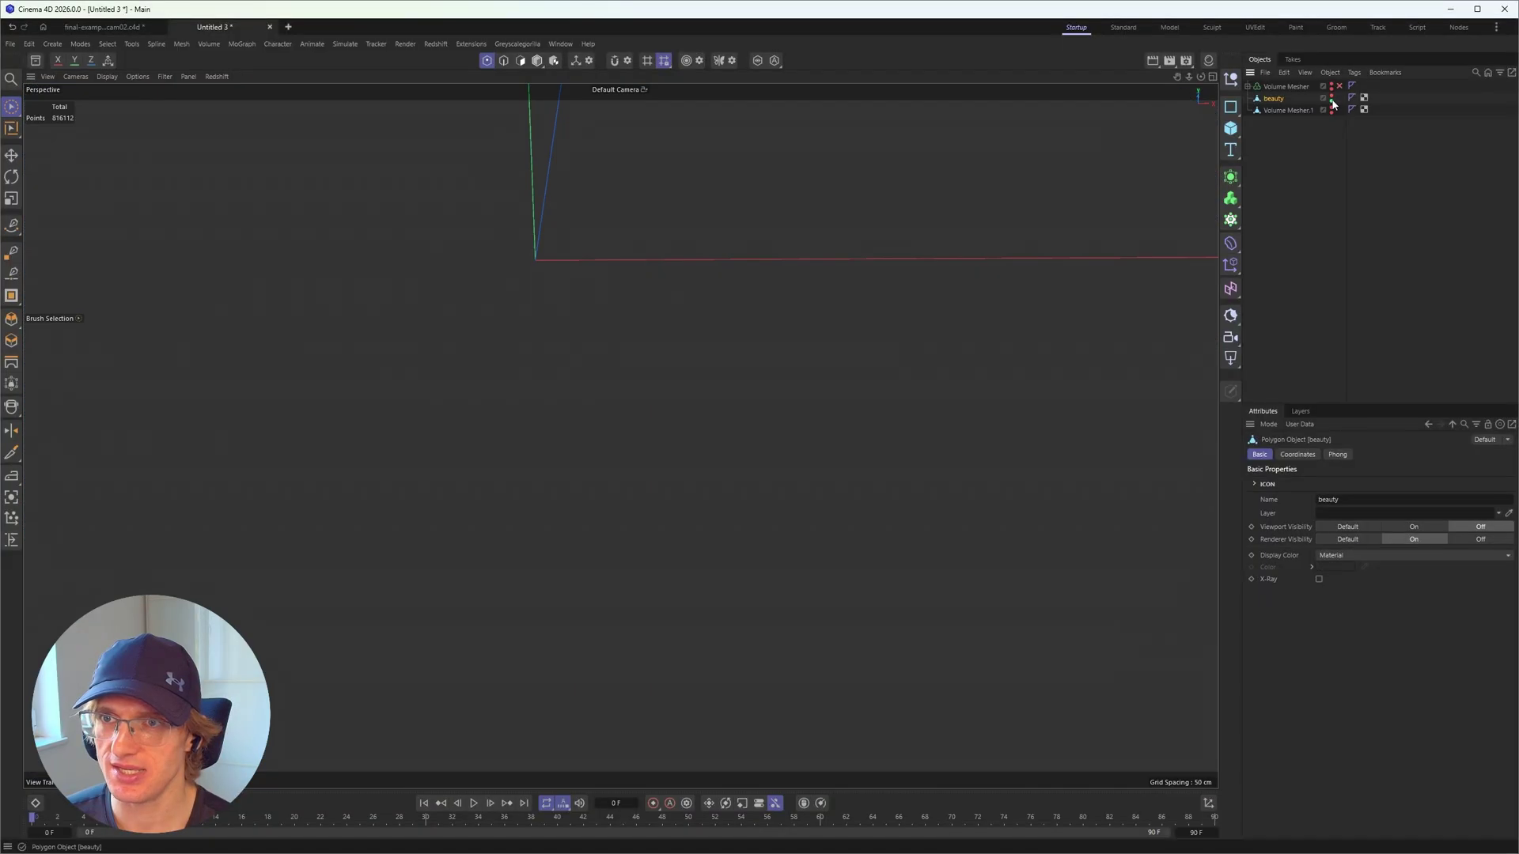
left_click(1332, 101)
left_click(1332, 108)
left_click(1290, 111)
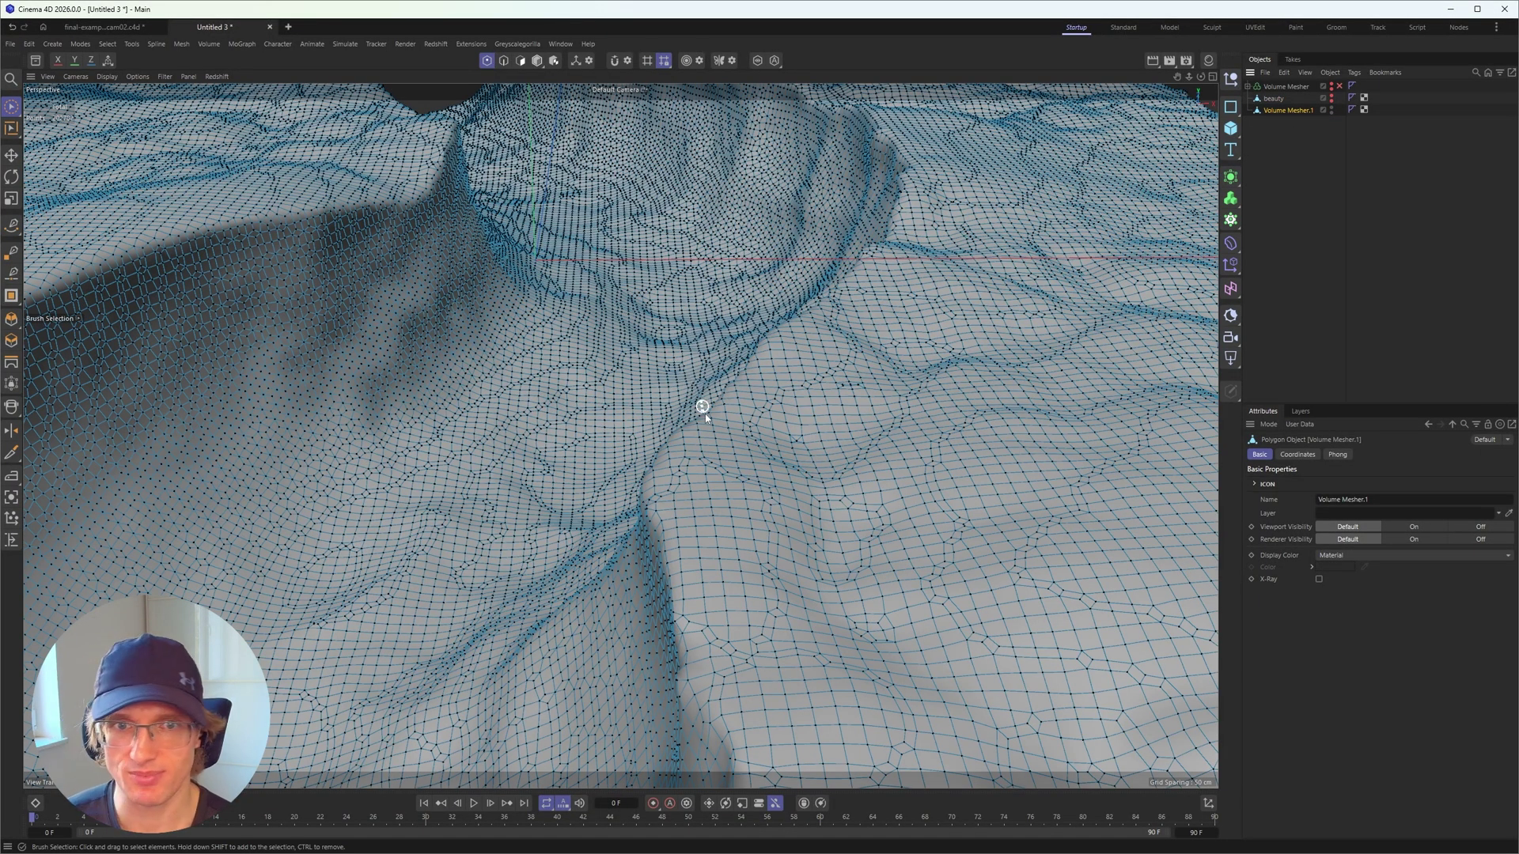
left_click_drag(705, 415, 641, 424, "alt")
right_click_drag(641, 424, 792, 459, "alt")
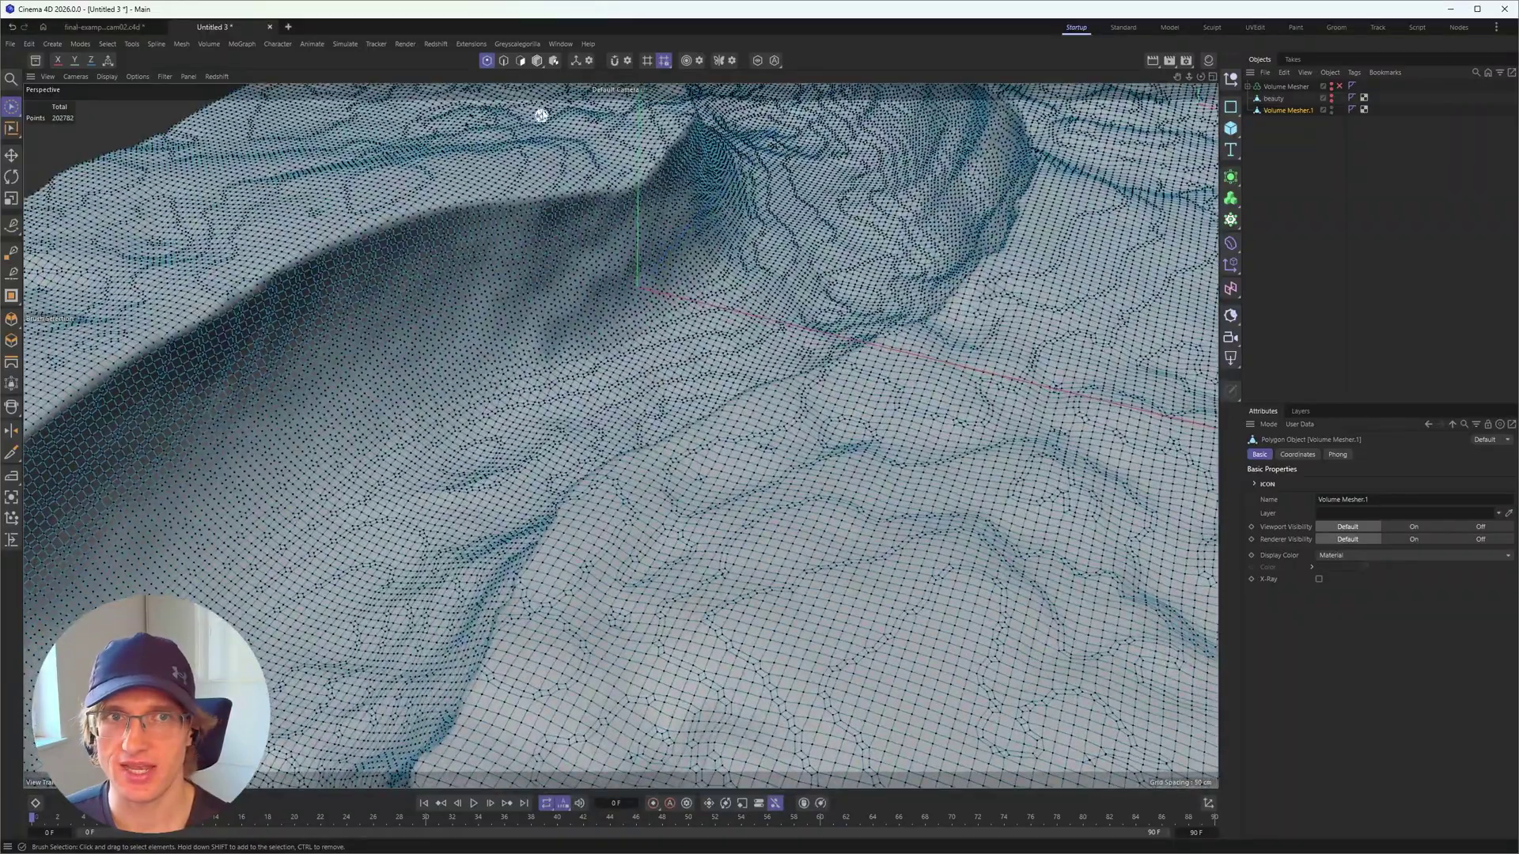
Show the beauty mesh in Polygons mode to examine its polygon density
left_click(537, 61)
left_click(521, 61)
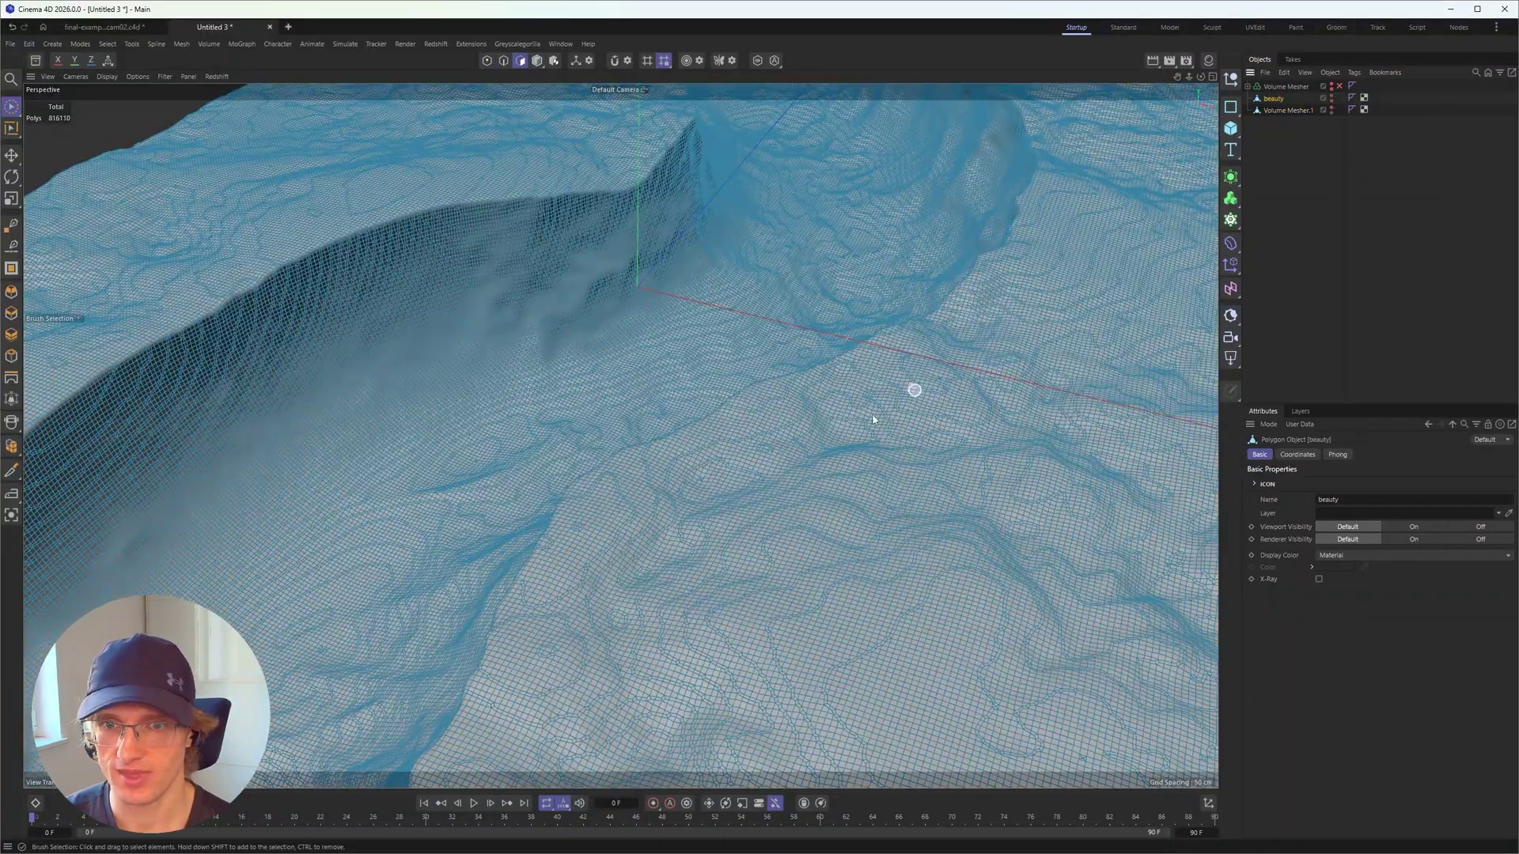
right_click_drag(801, 405, 775, 447, "alt")
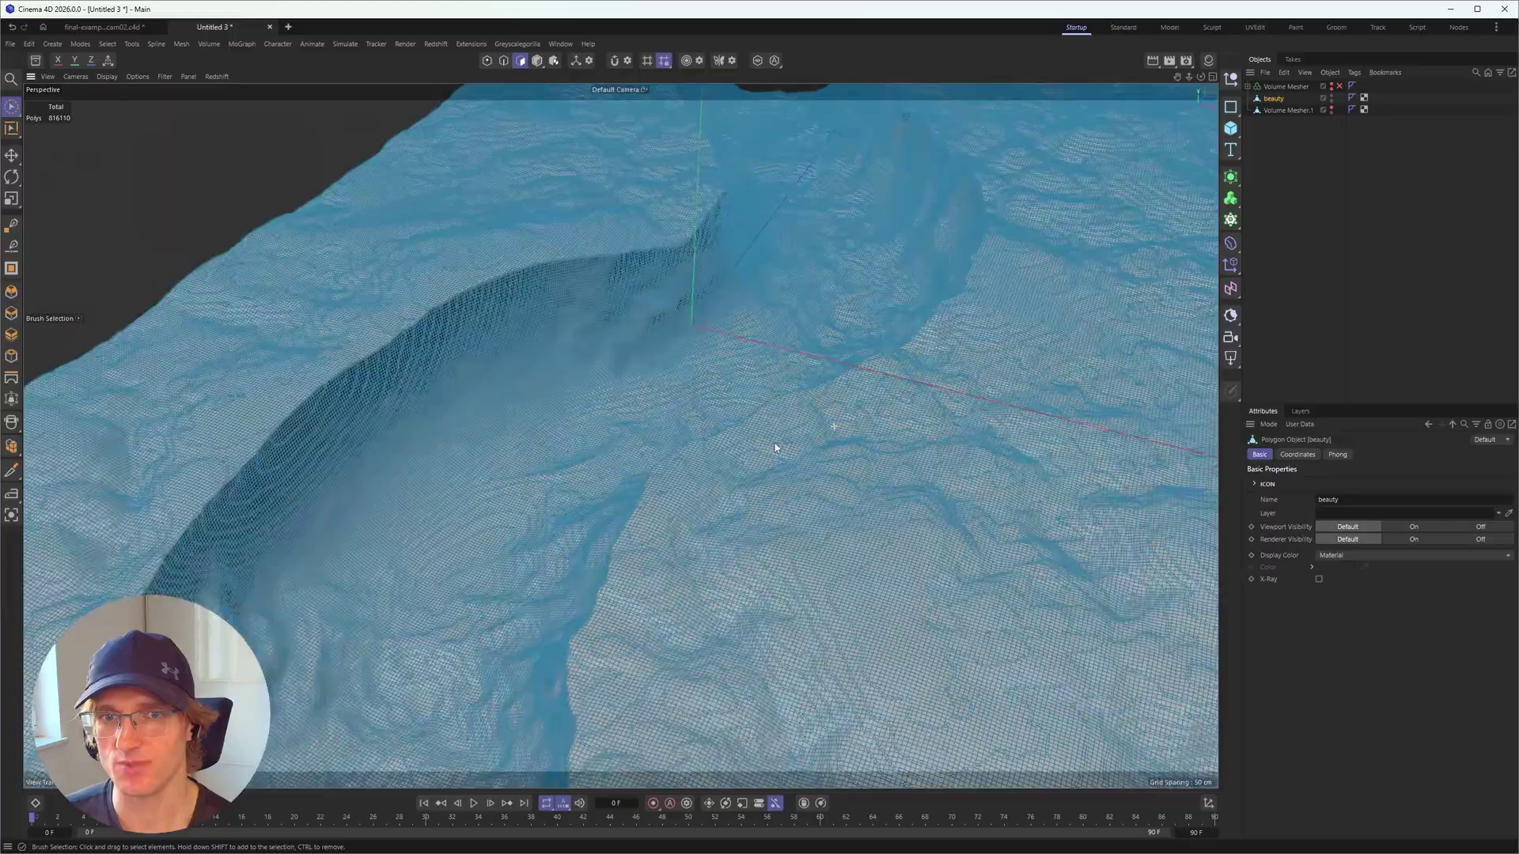
Hide beauty, show and select the lower-resolution Volume Mesher.1 mesh, and return to Model mode
left_click(1332, 97)
left_click(1332, 109)
left_click(1288, 111)
right_click_drag(950, 363, 881, 403, "alt")
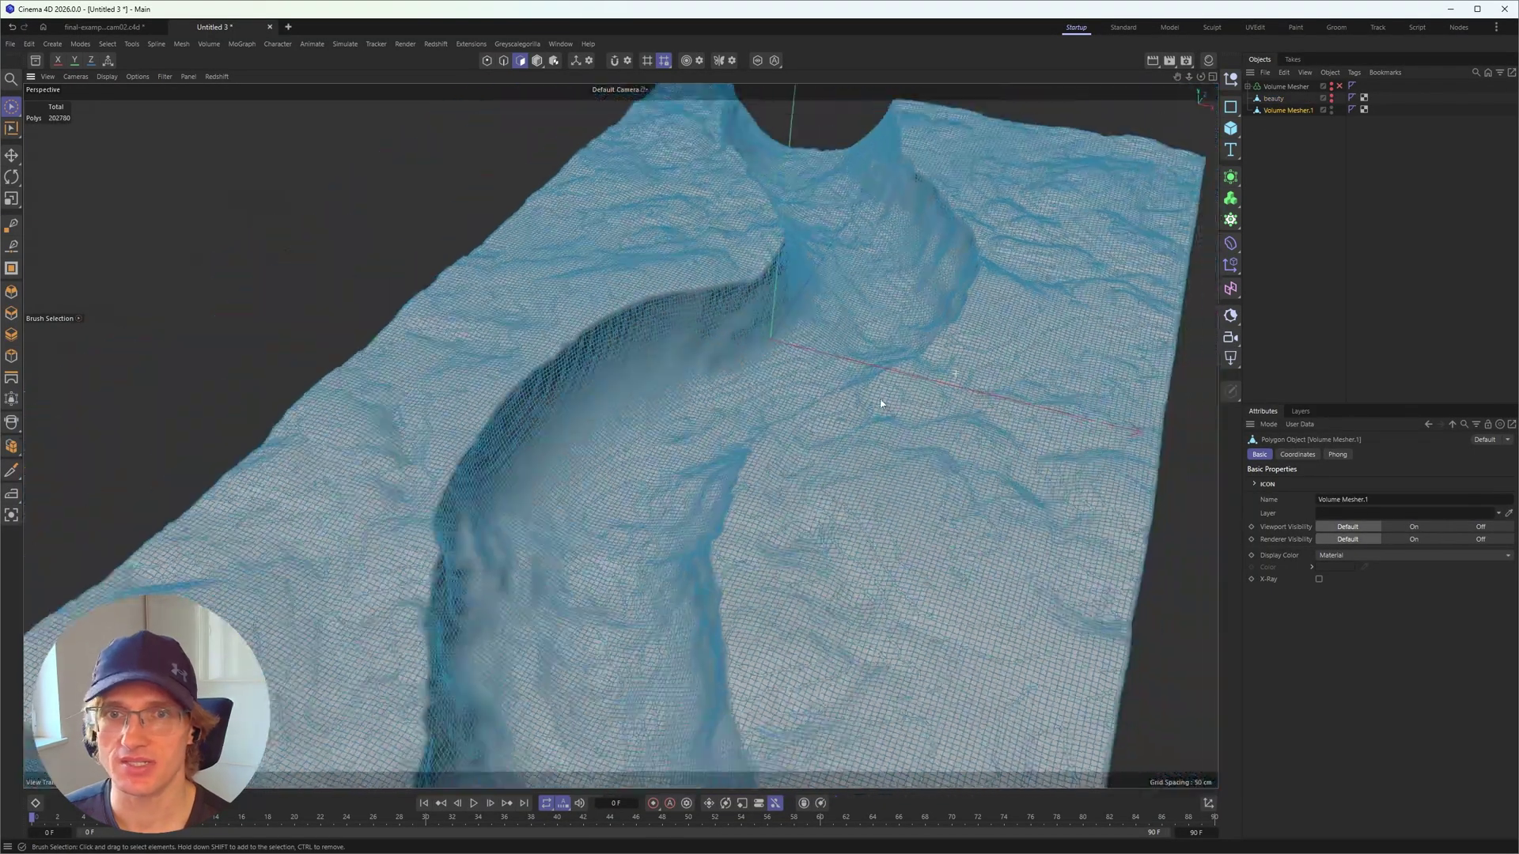
left_click_drag(859, 415, 811, 397, "alt")
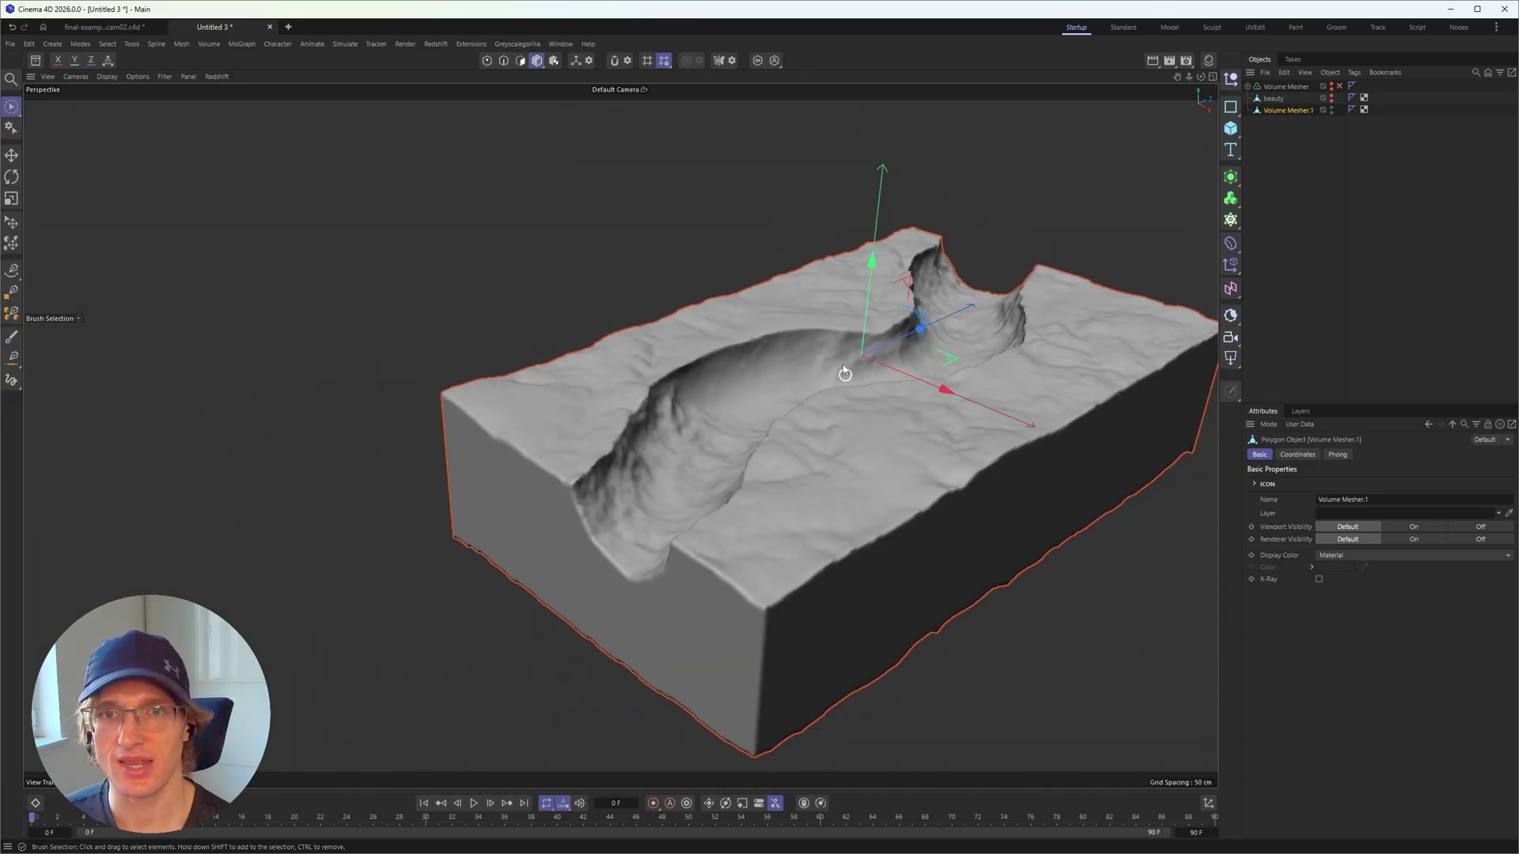
Select the beauty and Volume Mesher.1 meshes together and rotate them slightly so the channel slopes downhill along its length
left_click_drag(842, 364, 791, 410, "alt")
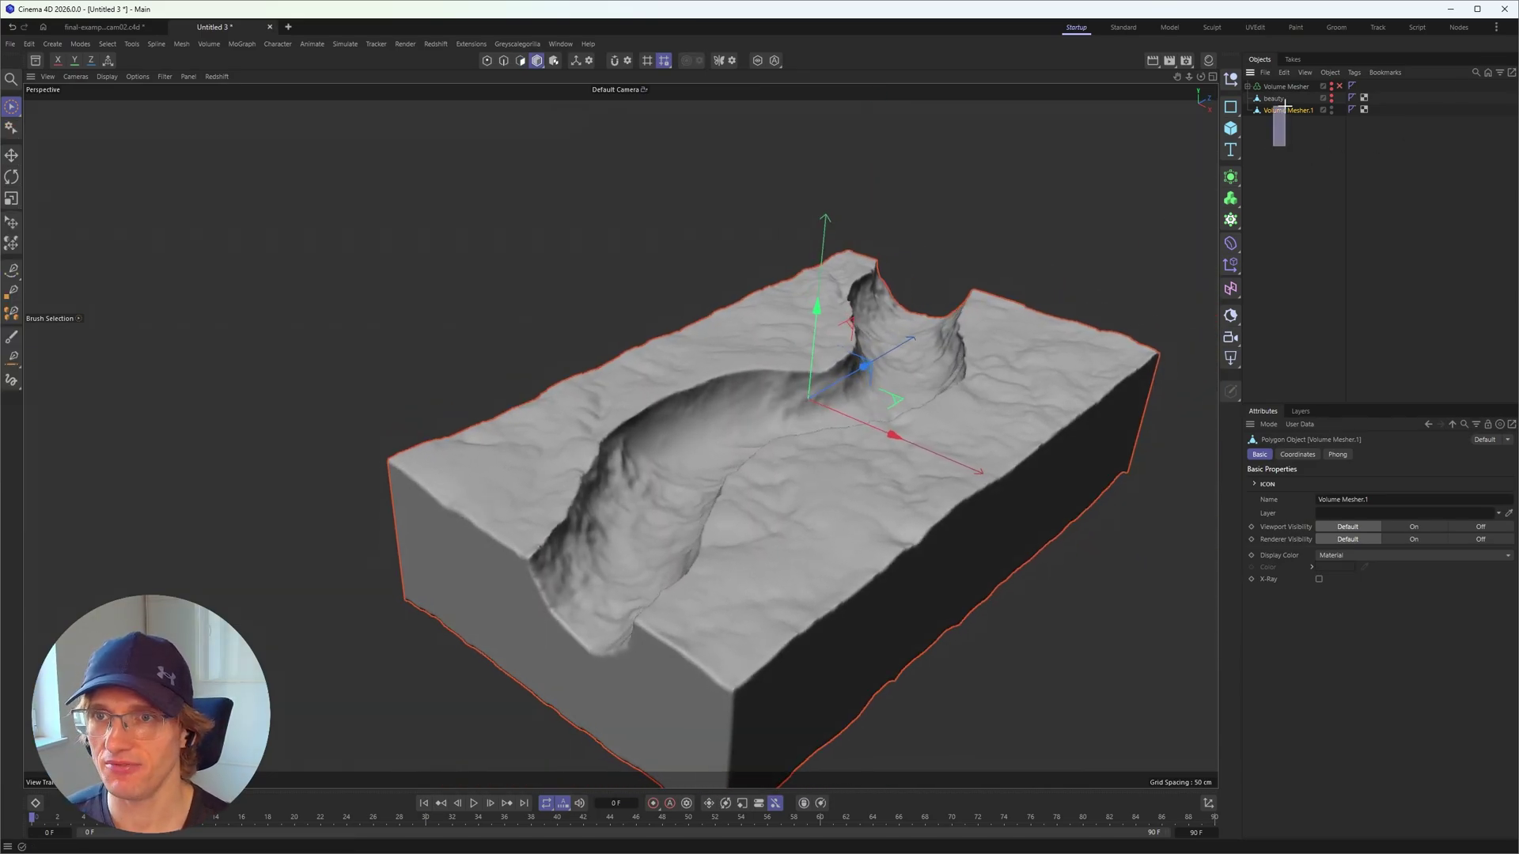
left_click_drag(1285, 106, 1291, 98)
left_click_drag(875, 359, 660, 317, "alt")
middle_click_drag(692, 367, 726, 380, "alt")
key("r")
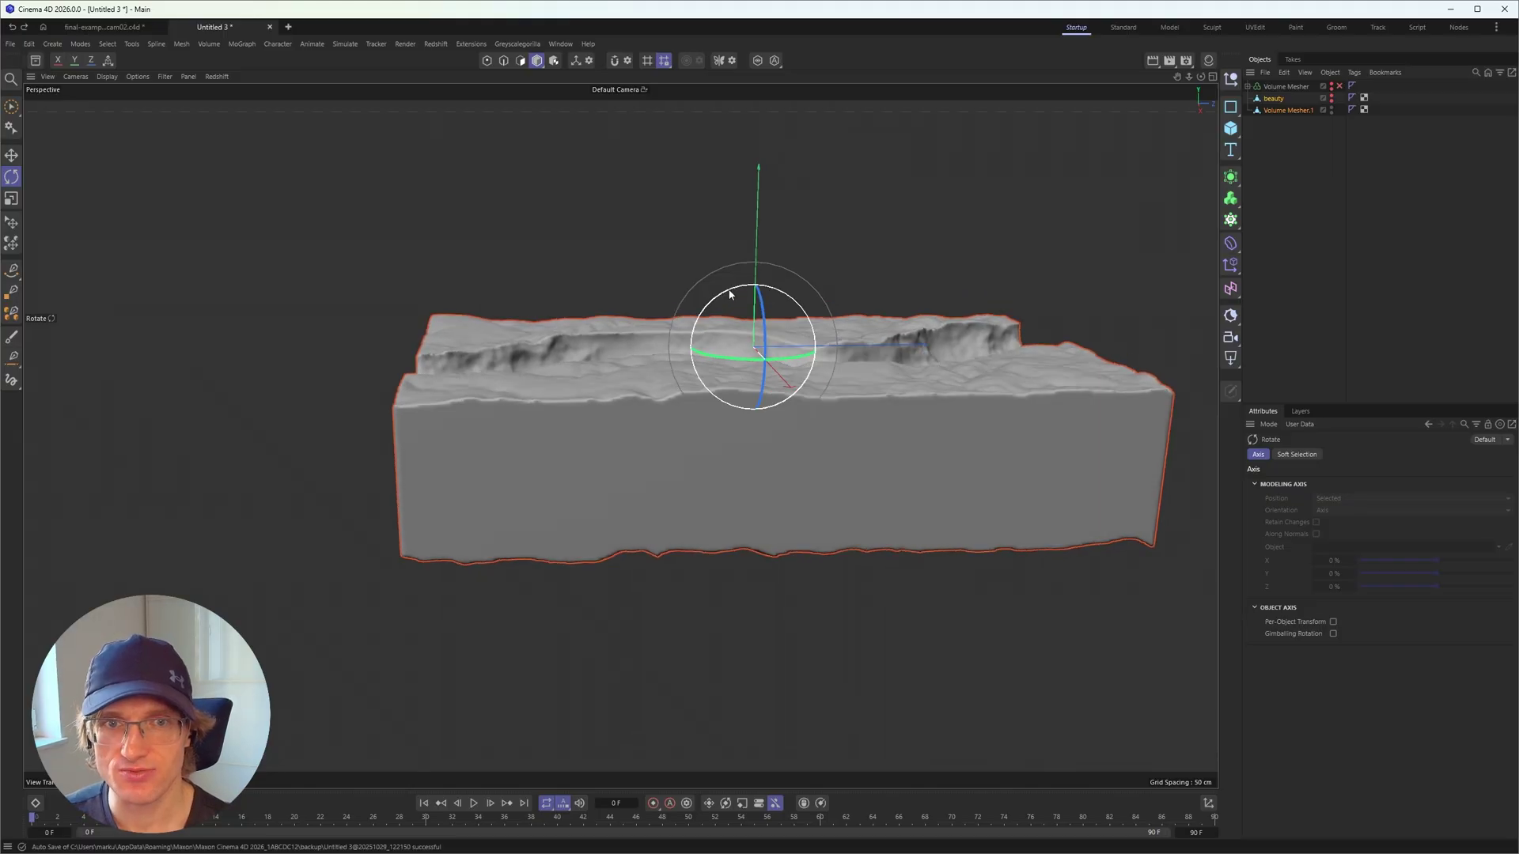
left_click_drag(729, 295, 721, 299)
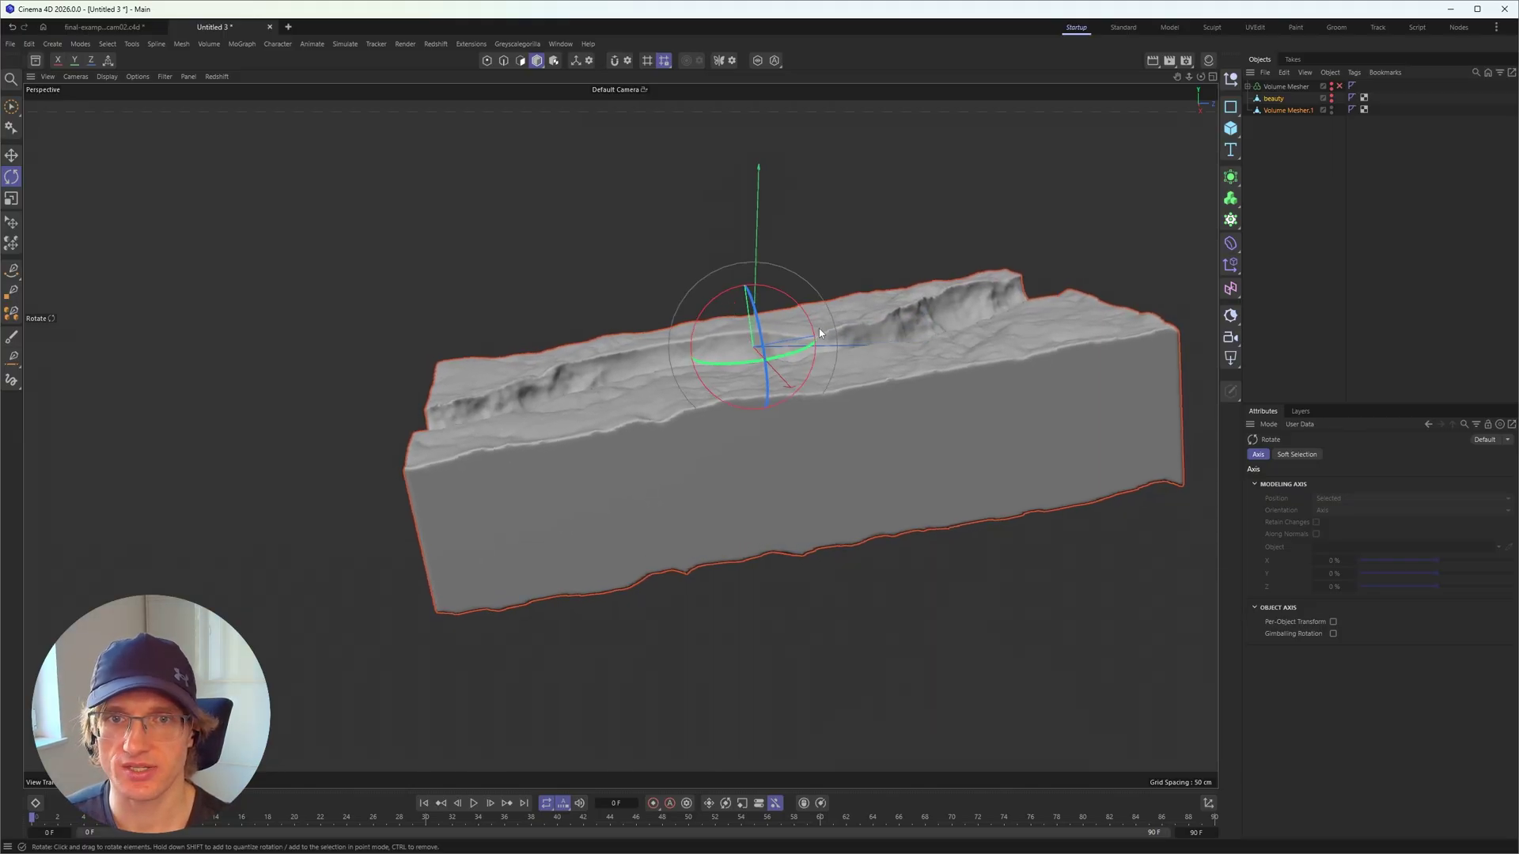
left_click_drag(820, 333, 909, 327, "alt")
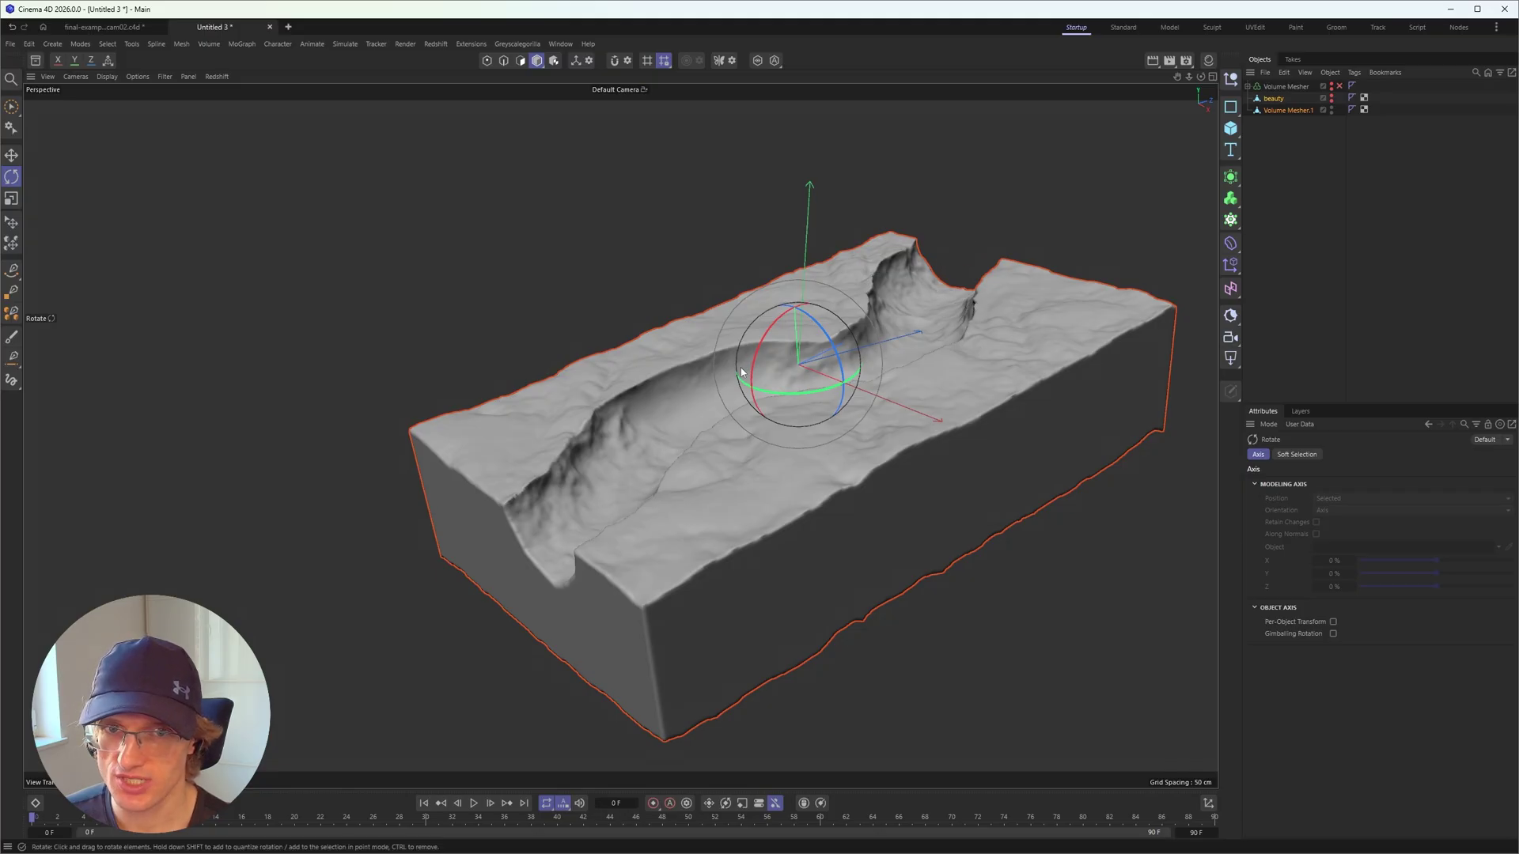
left_click_drag(741, 372, 843, 338, "alt")
left_click_drag(756, 304, 773, 278, "alt")
middle_click_drag(773, 278, 758, 325, "alt")
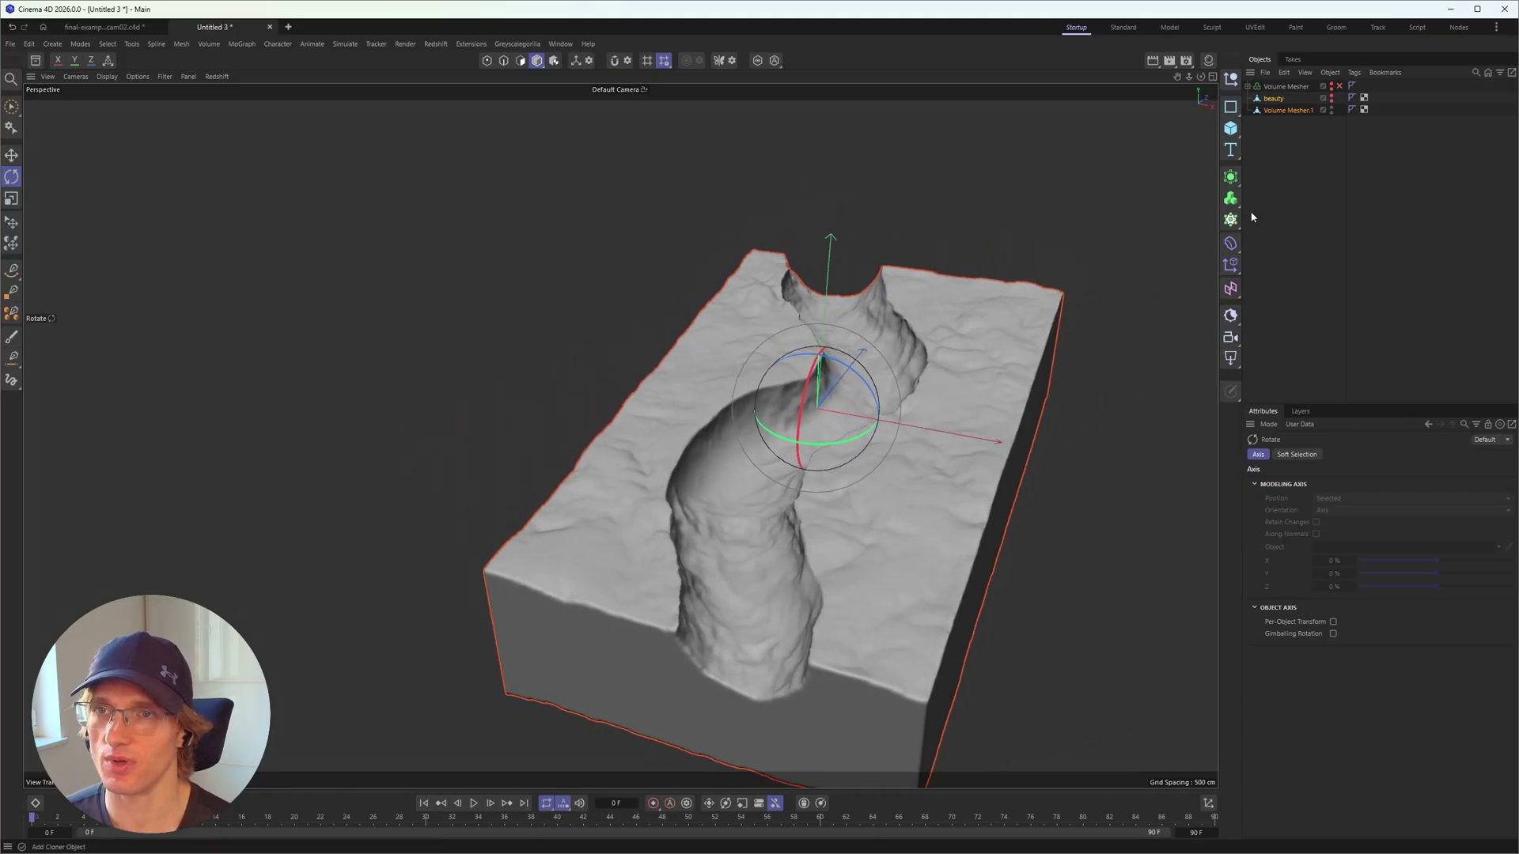
Examine the steepness of the terrain and liquid flow in final-example_cam02.c4d, then return to the Untitled 3 project
left_click(1257, 214)
left_click(91, 26)
scroll(639, 461, "down", 6)
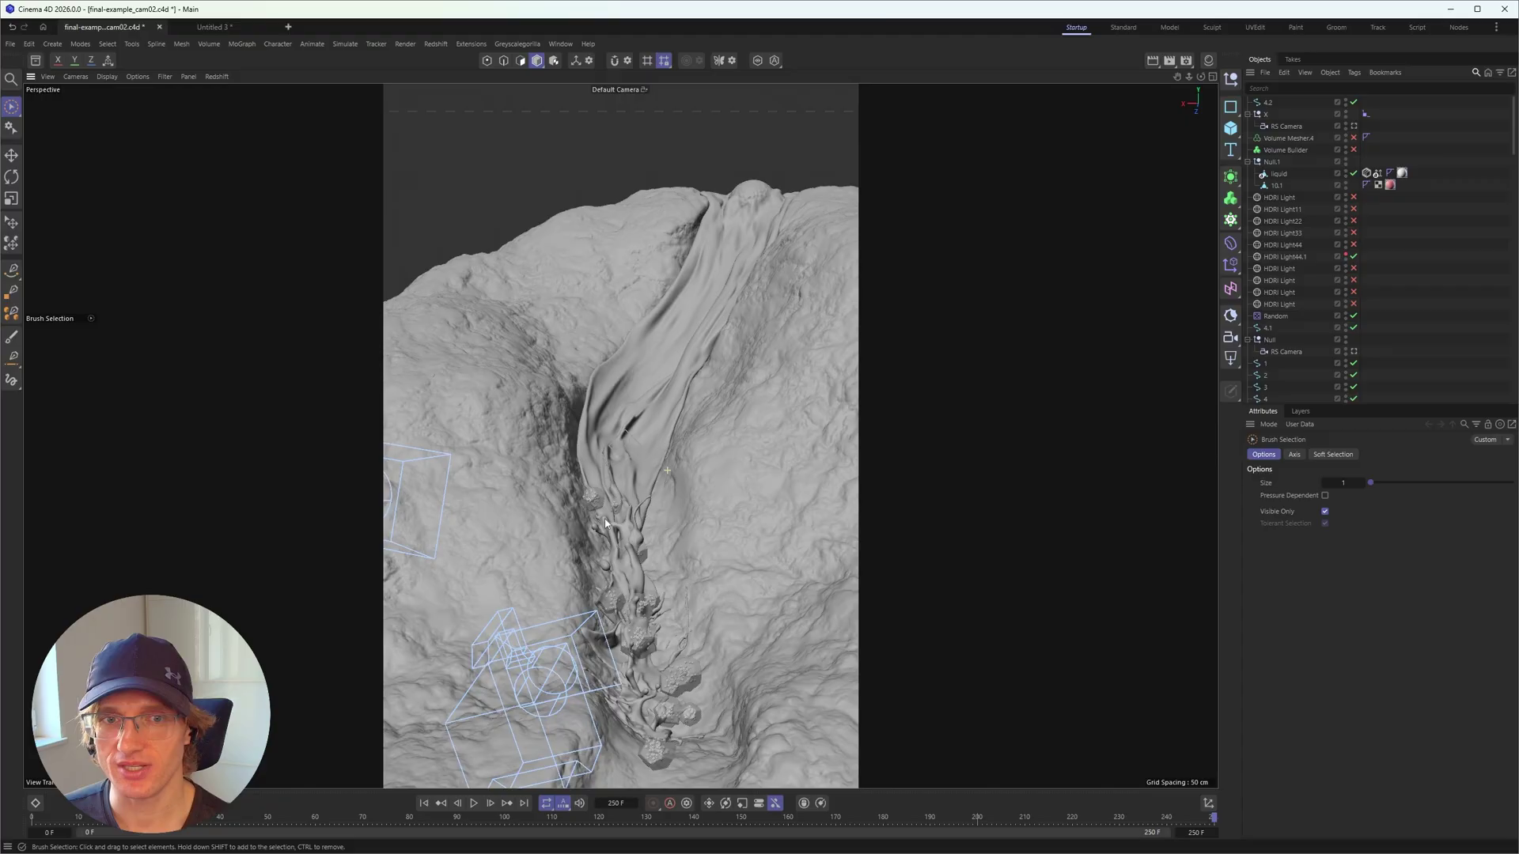
left_click_drag(640, 460, 601, 397, "alt")
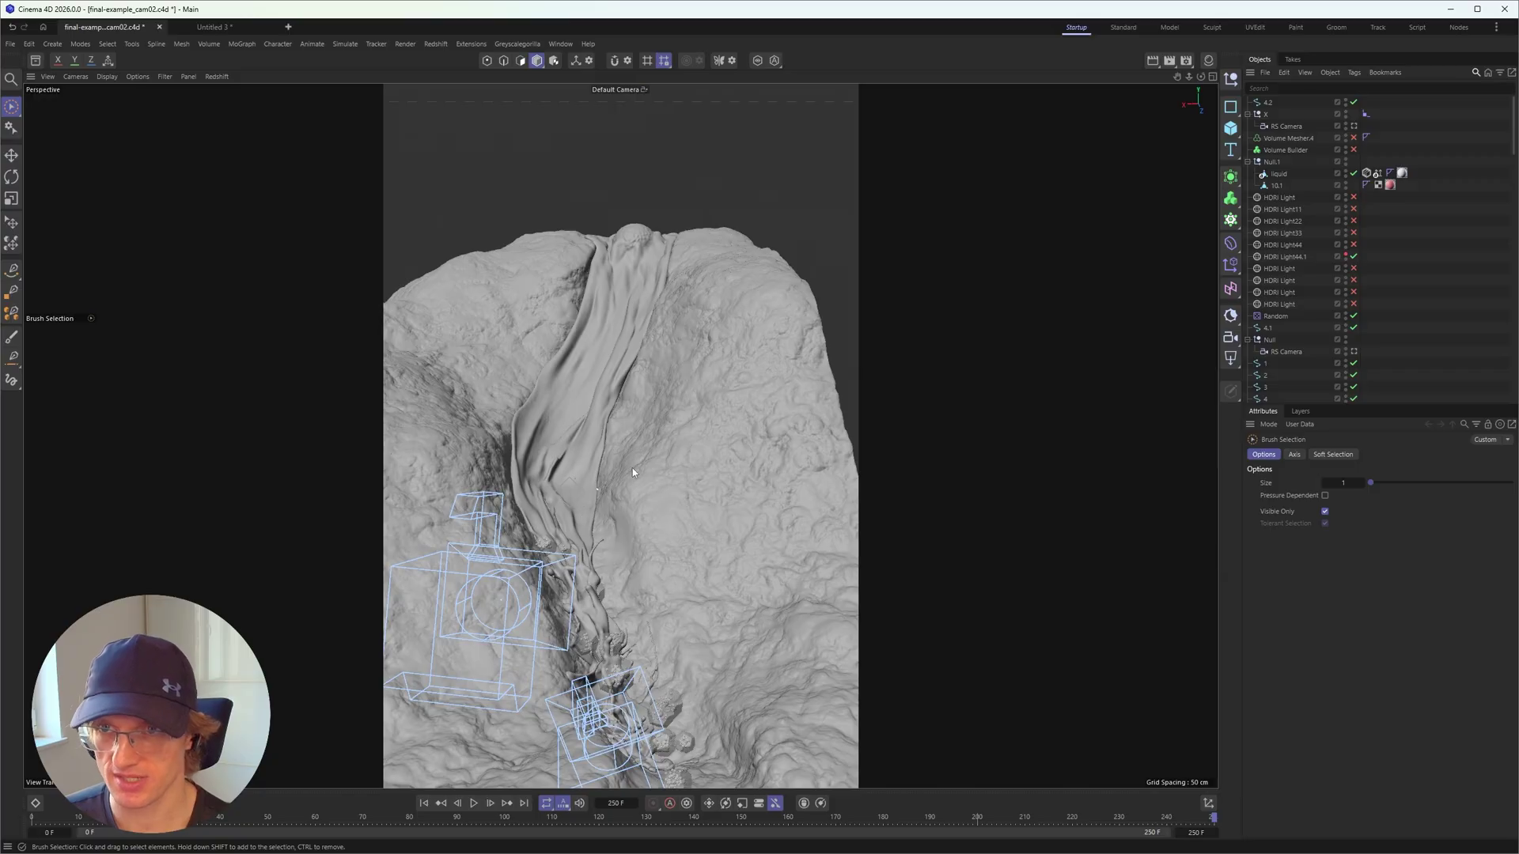
left_click(222, 29)
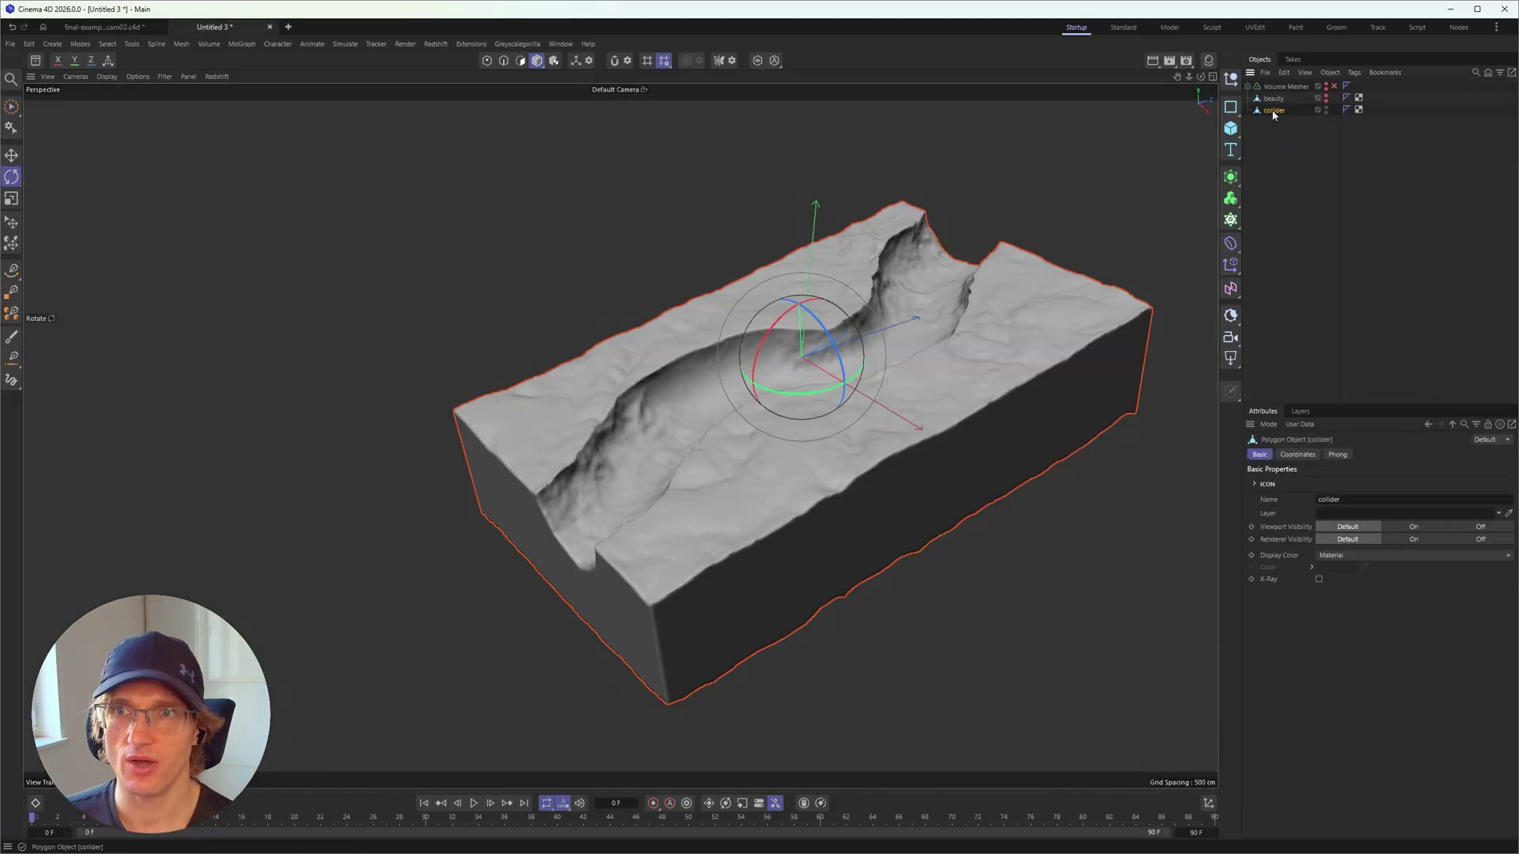
Open the FBX export settings for the selected collider mesh and confirm them with Selection Only enabled
left_click(10, 44)
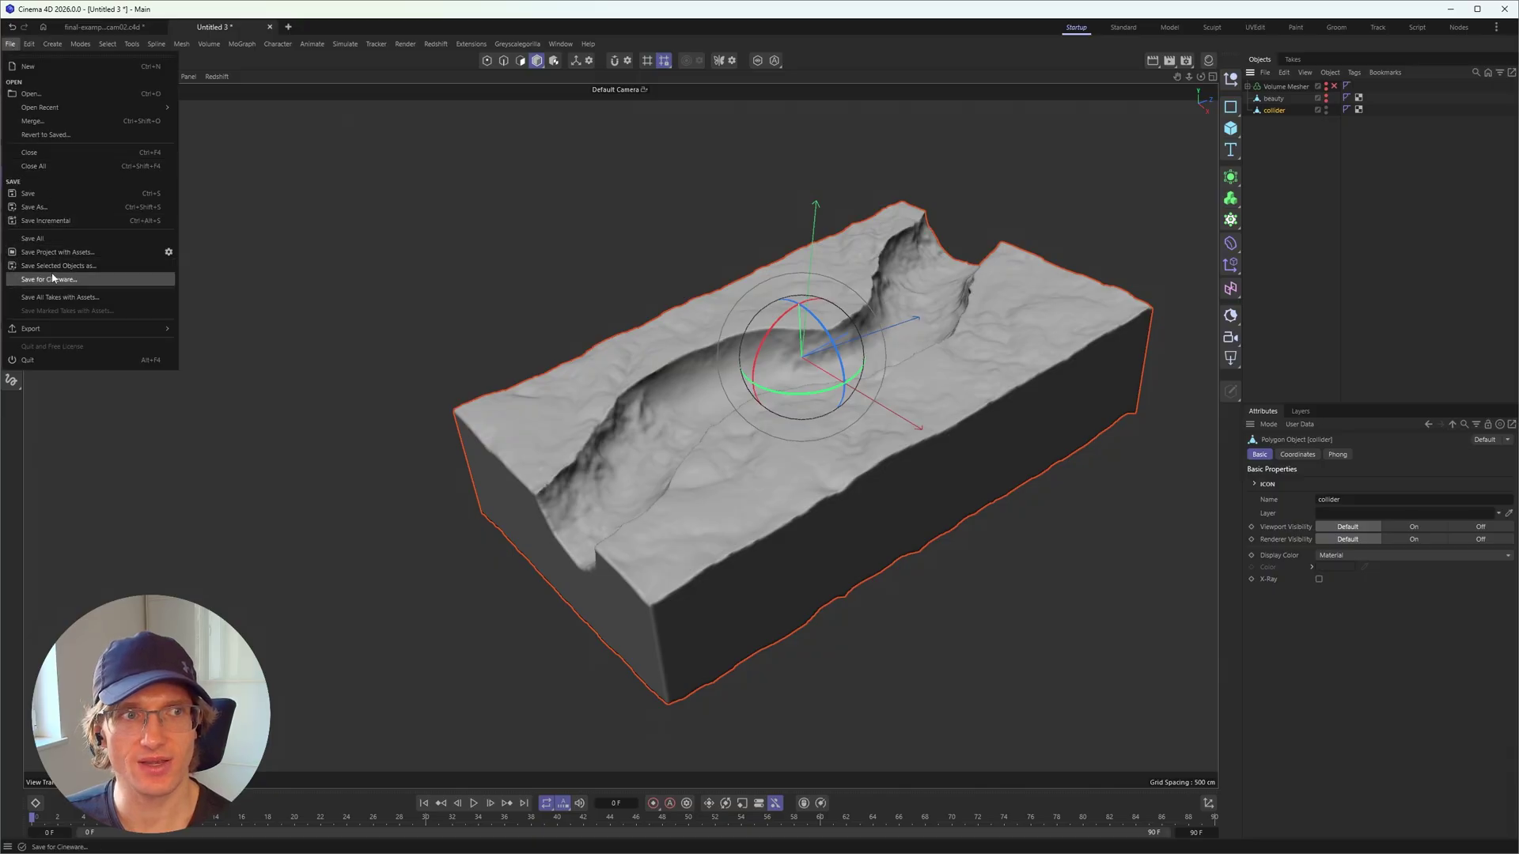
mouse_move(53, 331)
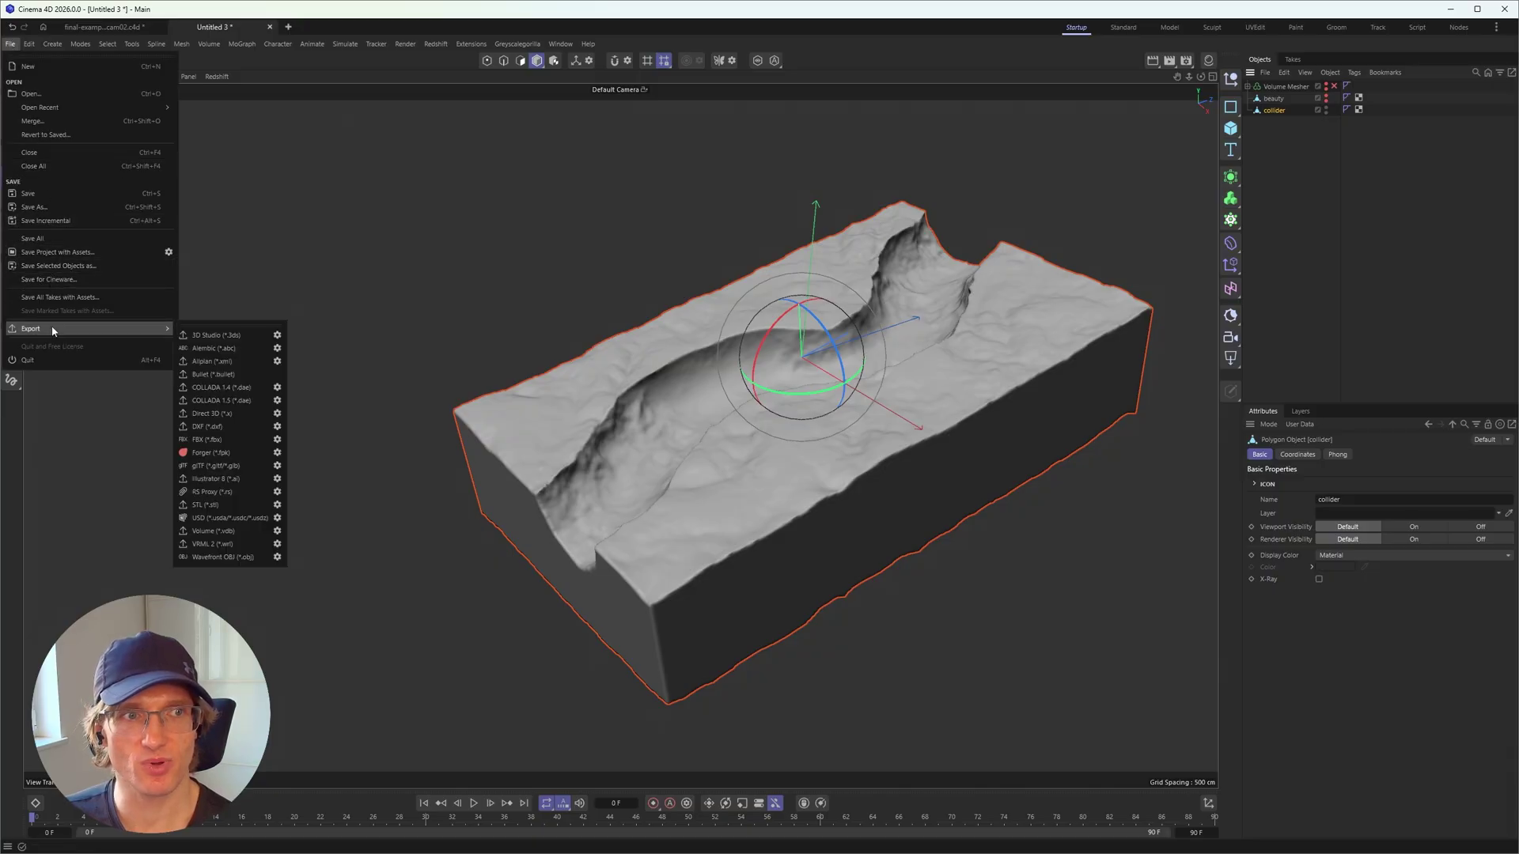
left_click(278, 441)
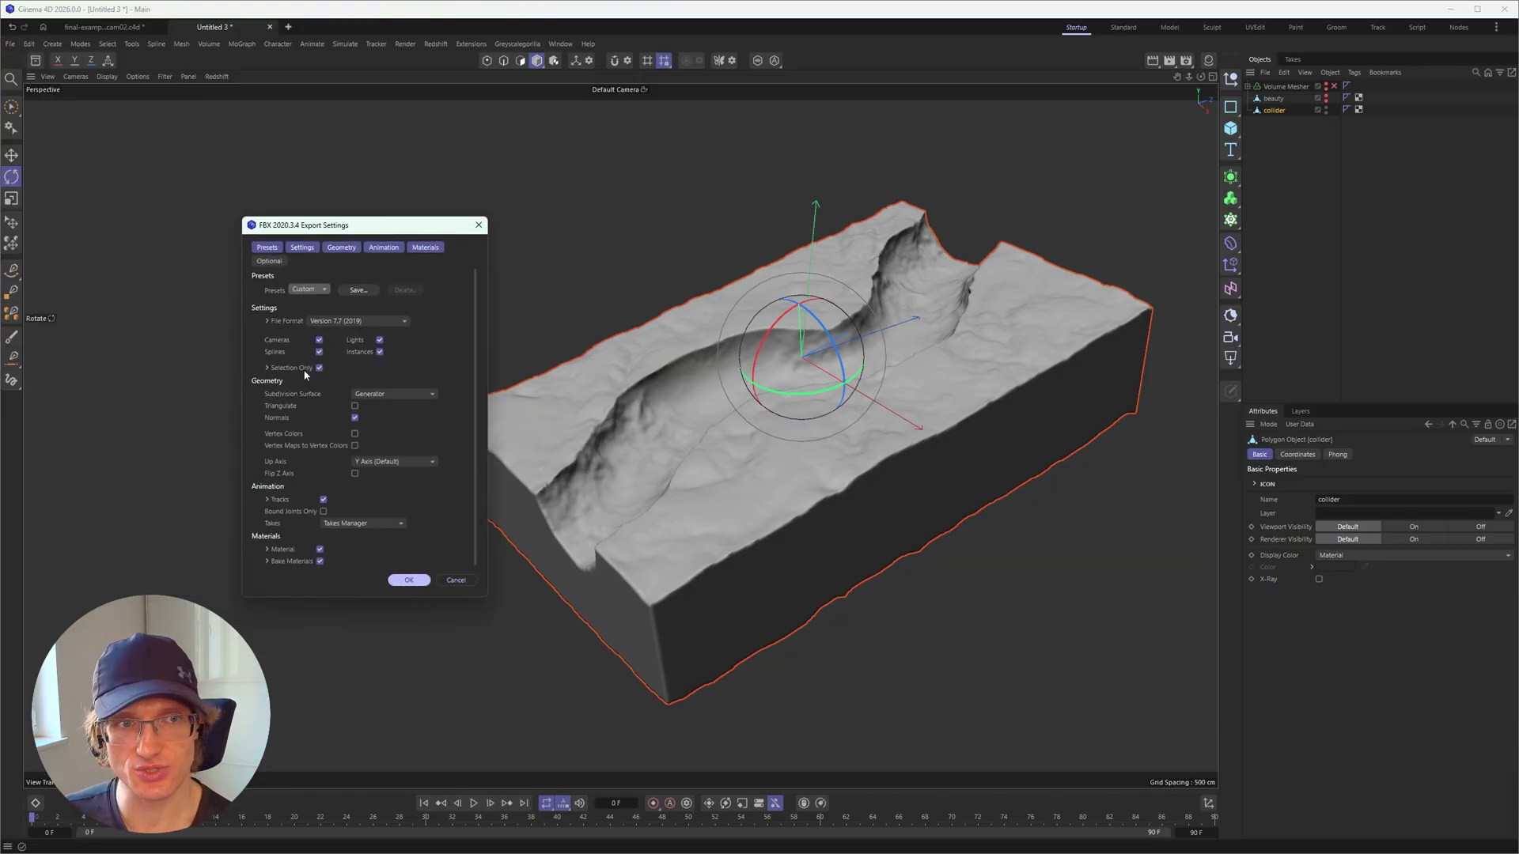
left_click(409, 580)
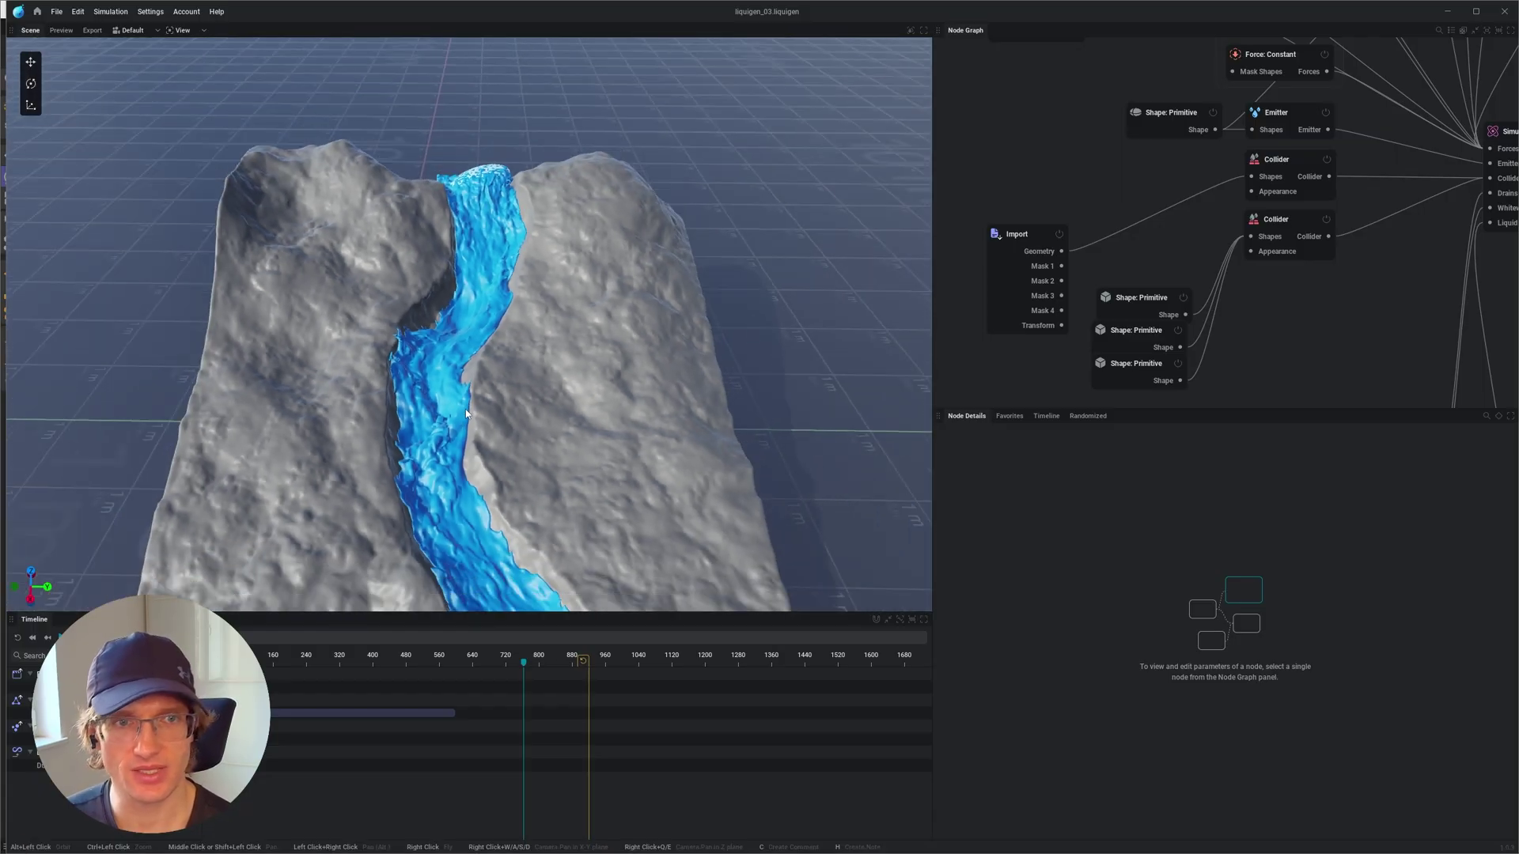
Switch to LiquiGen, restart the liquigen_03 simulation and examine how the liquid flows down the terrain channel
left_click_drag(465, 414, 396, 411, "alt")
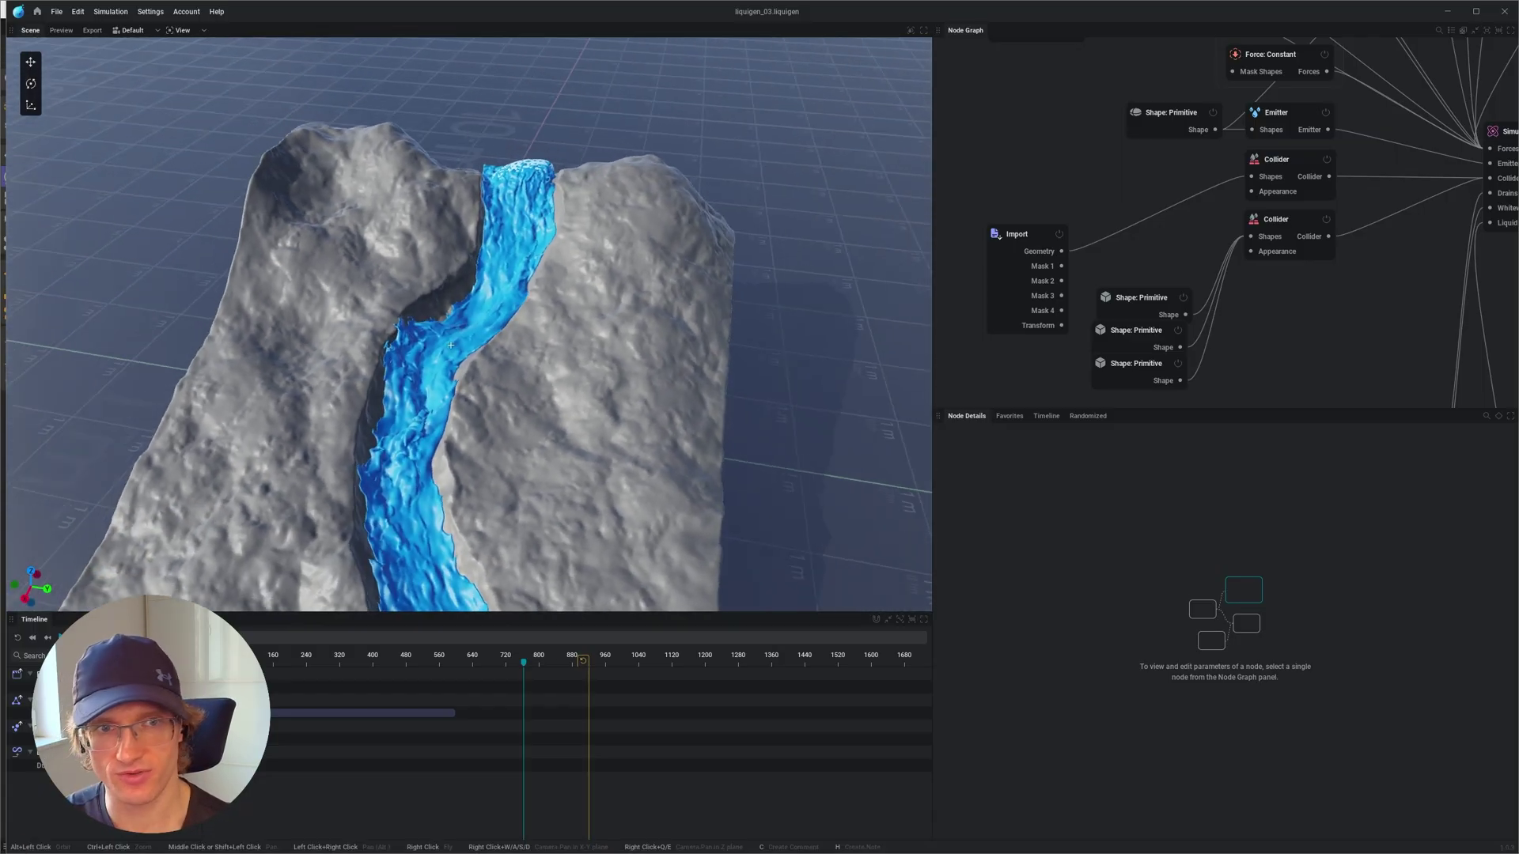
middle_click_drag(395, 412, 419, 325)
left_click(18, 638)
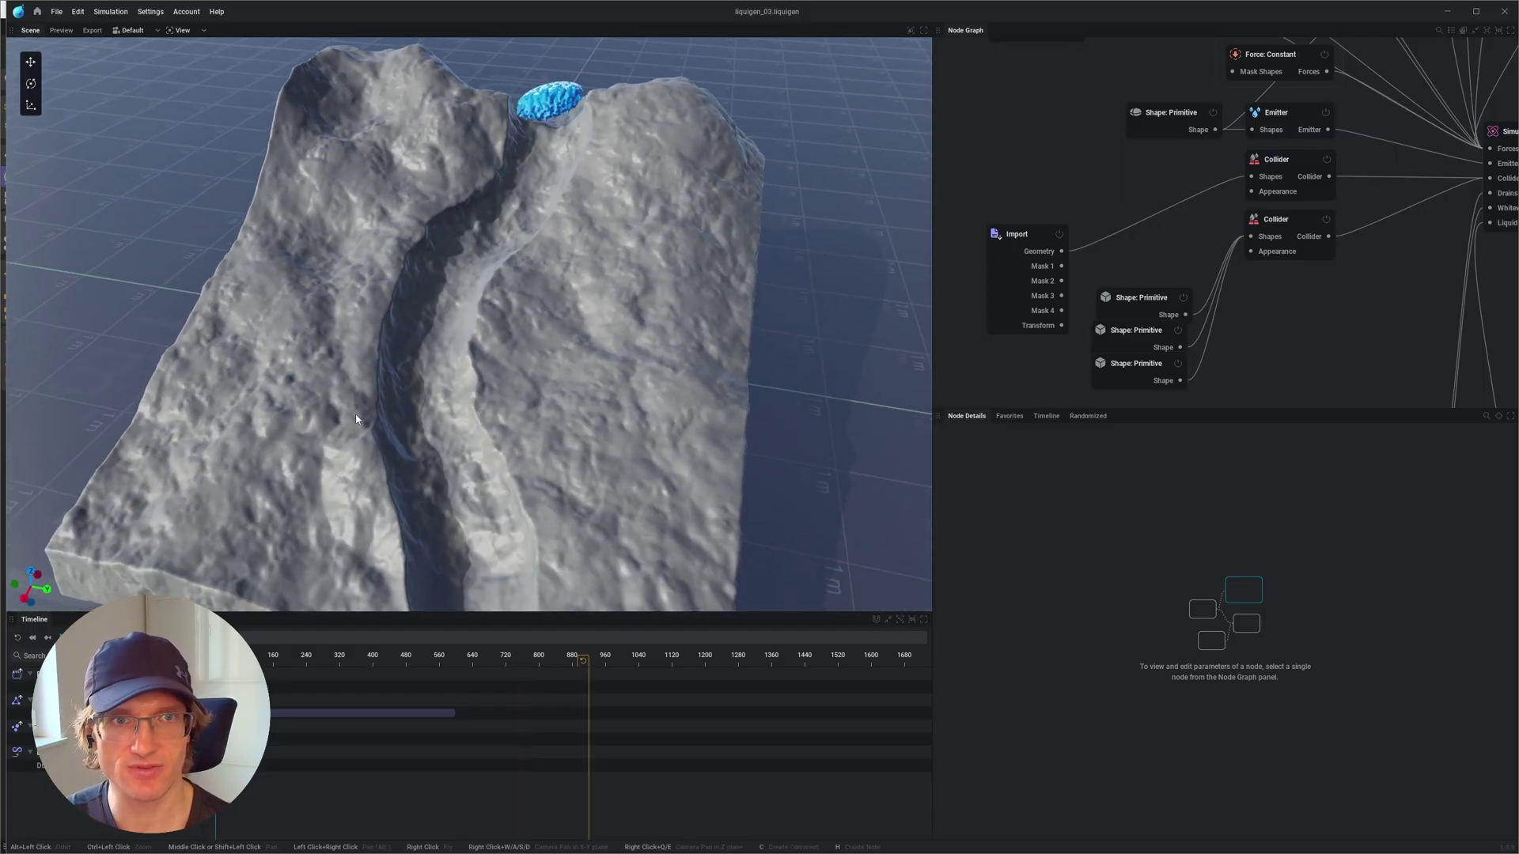
left_click_drag(355, 415, 466, 396, "alt")
scroll(507, 158, "up", 5)
left_click_drag(427, 280, 386, 315, "alt")
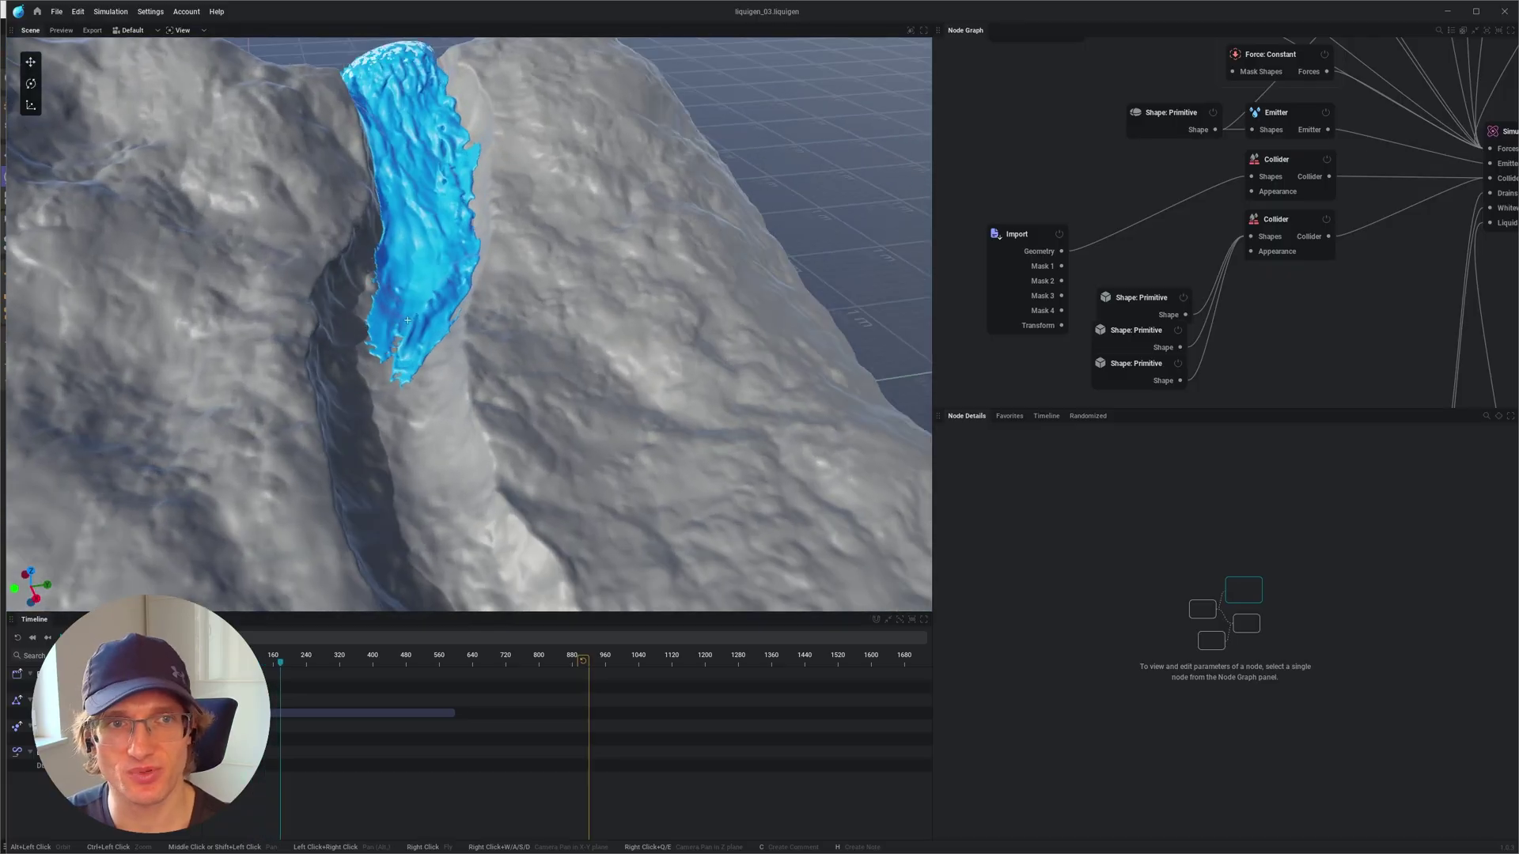
scroll(385, 315, "up", 6)
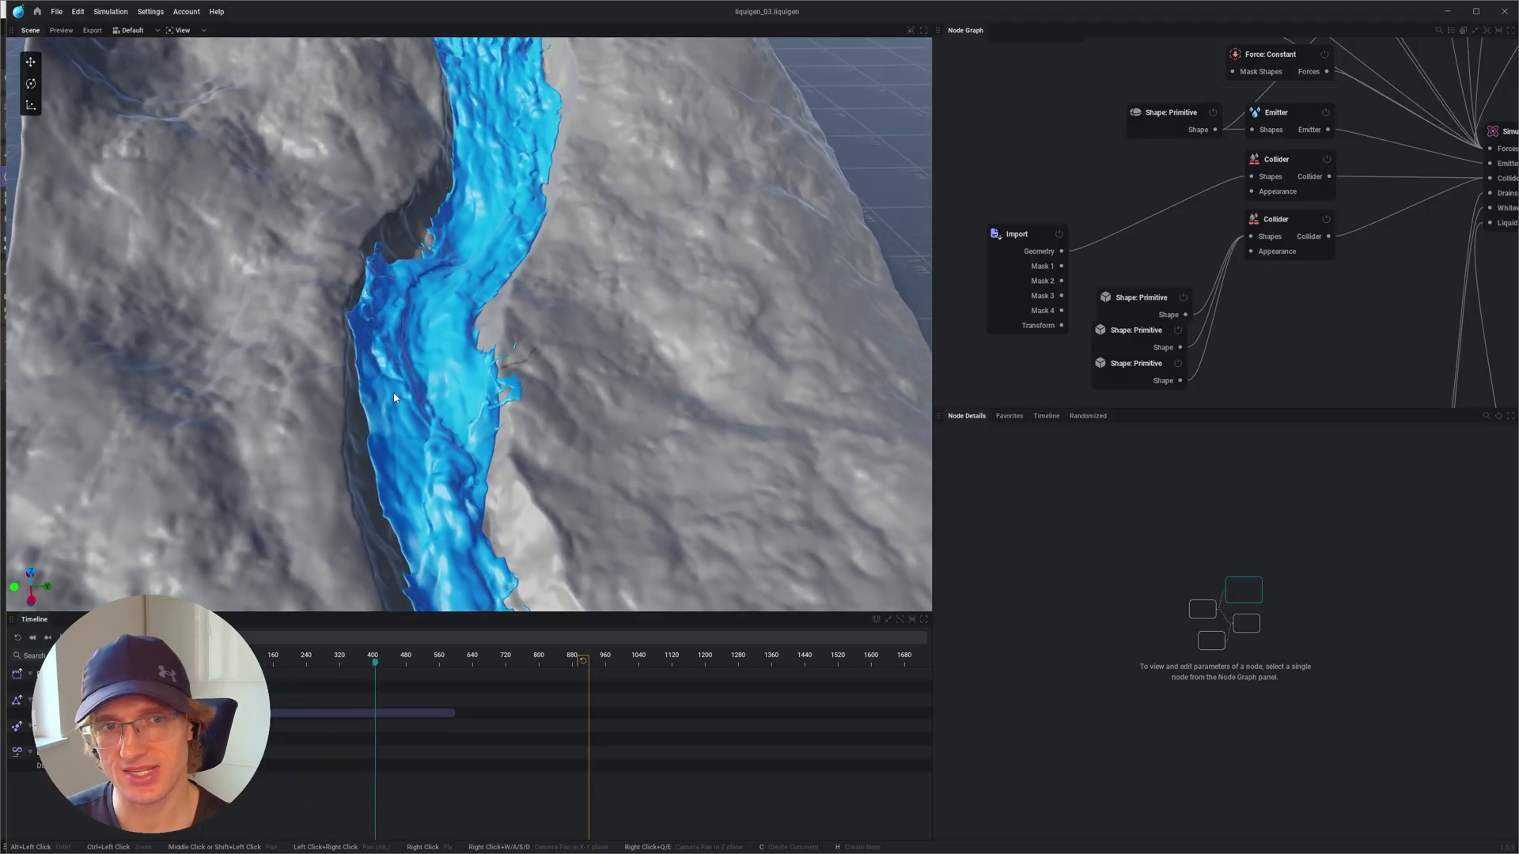
left_click_drag(428, 258, 426, 349, "alt")
left_click_drag(426, 349, 498, 360, "alt")
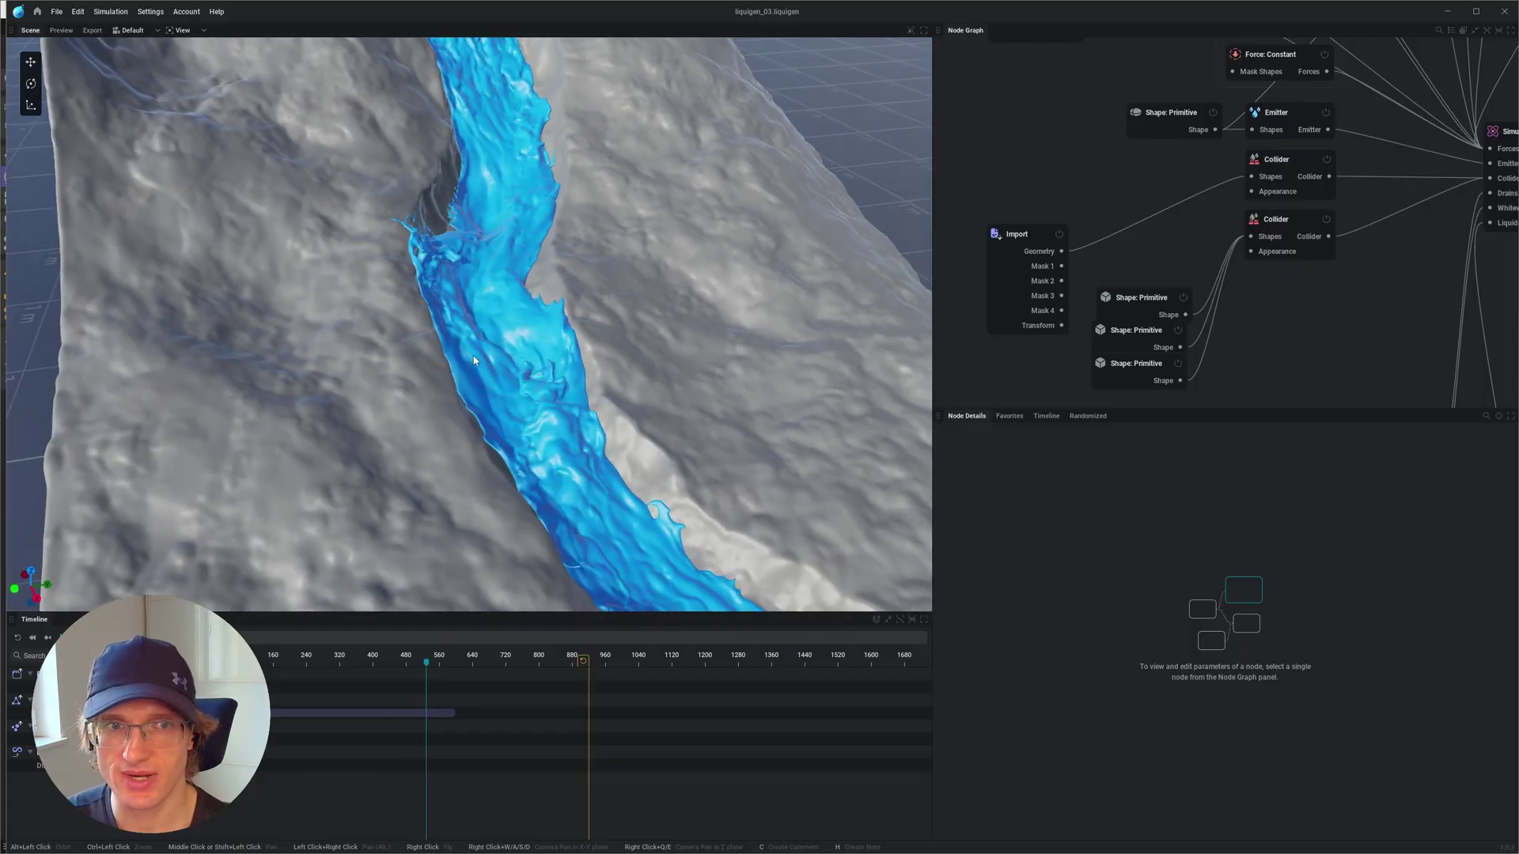
left_click_drag(609, 396, 506, 419, "alt")
scroll(506, 420, "up", 3)
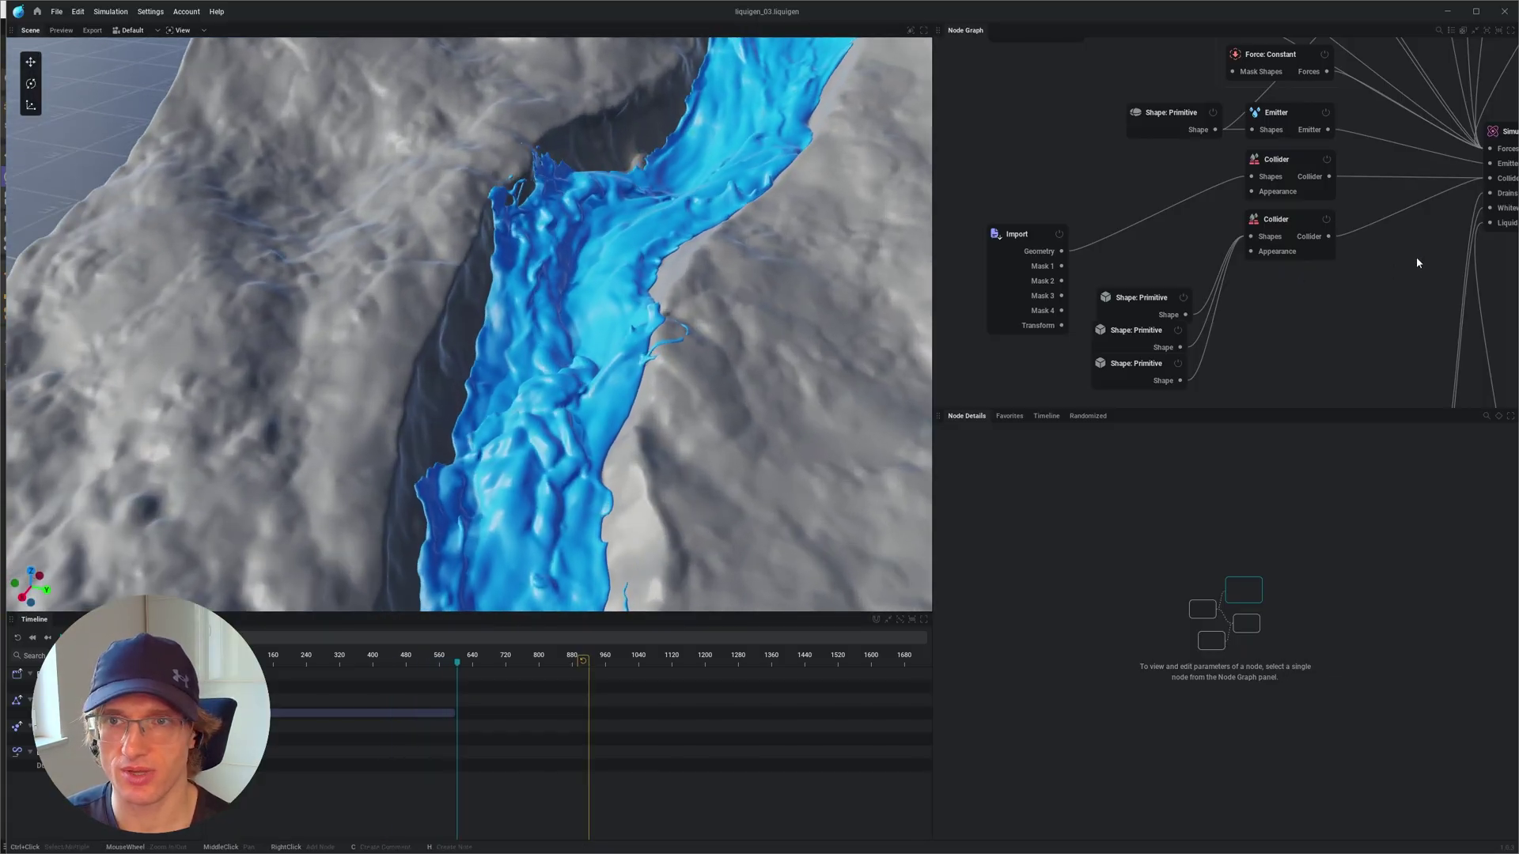
Set the Simulation node's PIC/FLIP ratio to 10% and examine the liquid's motion in the channel
middle_click_drag(1331, 281, 1221, 274)
left_click(1400, 120)
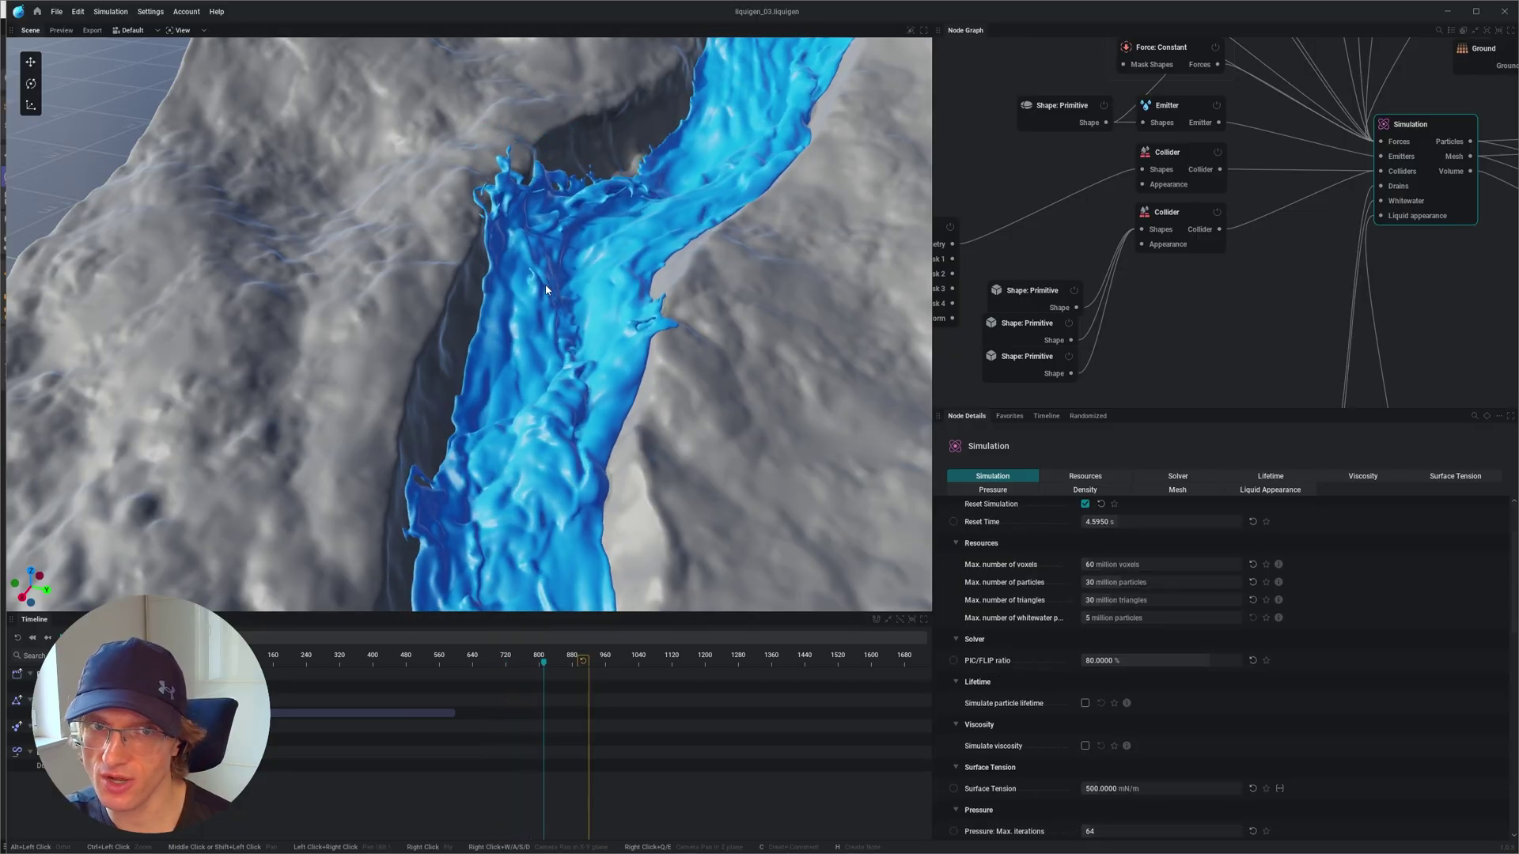
double_click(1107, 661)
type("10")
key("Return")
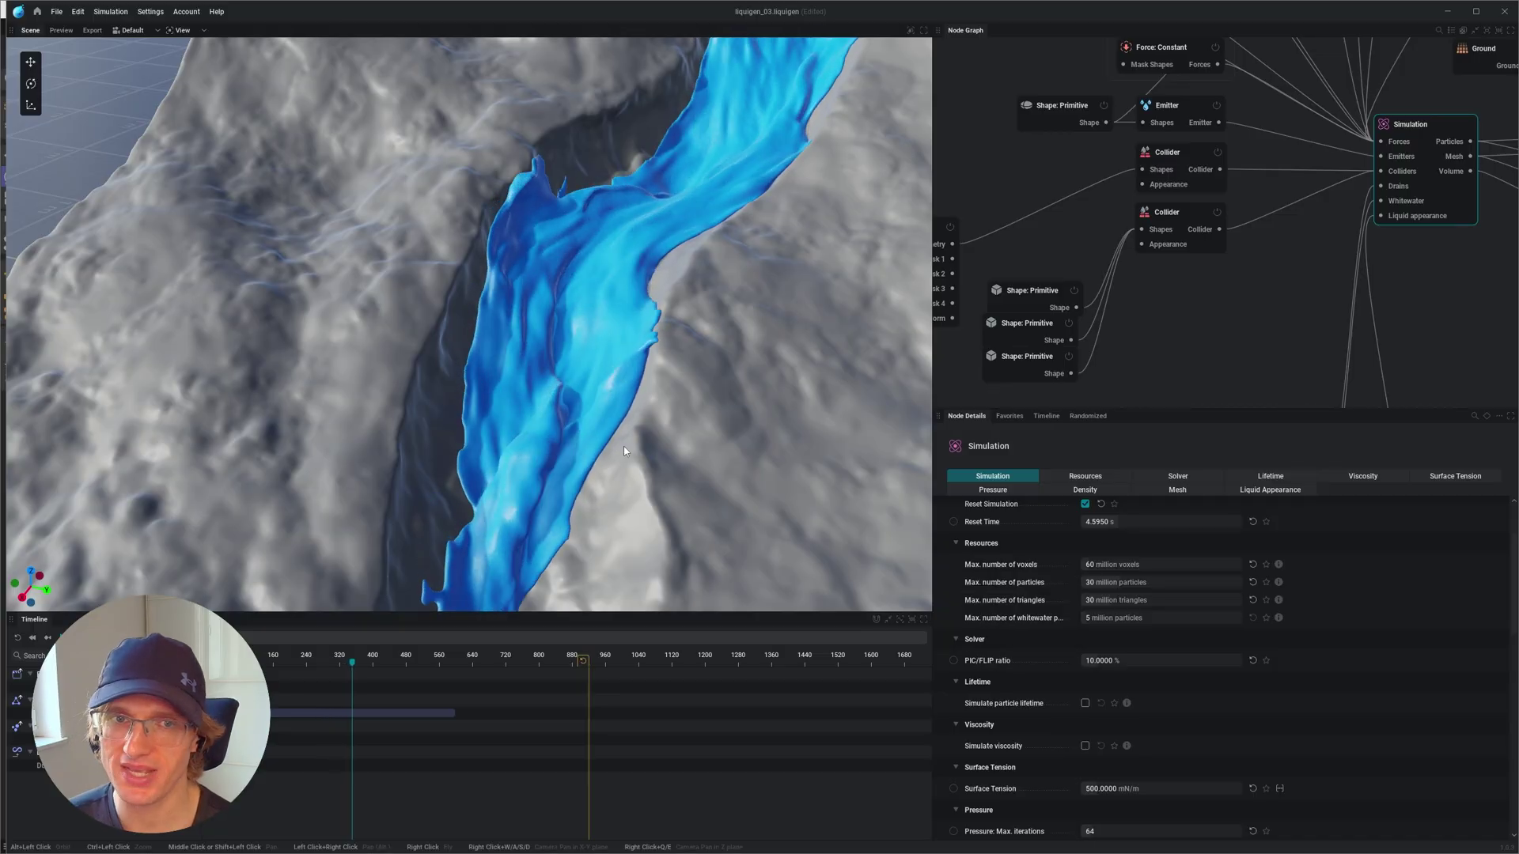
left_click_drag(535, 377, 550, 335, "alt")
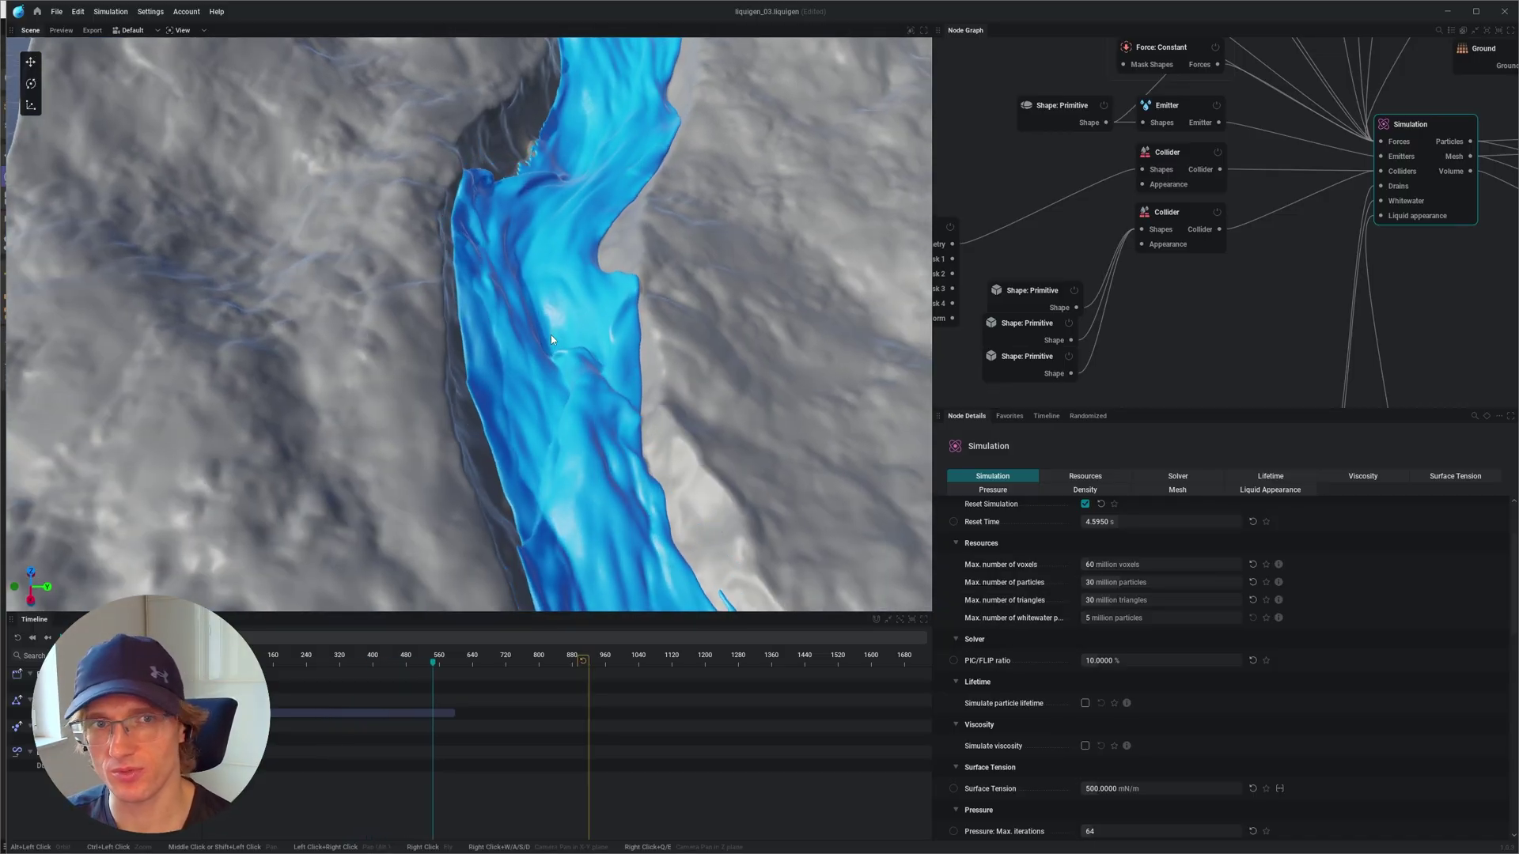
Set the Simulation node's PIC/FLIP ratio to 90%
left_click(1109, 659)
type("90")
key("Return")
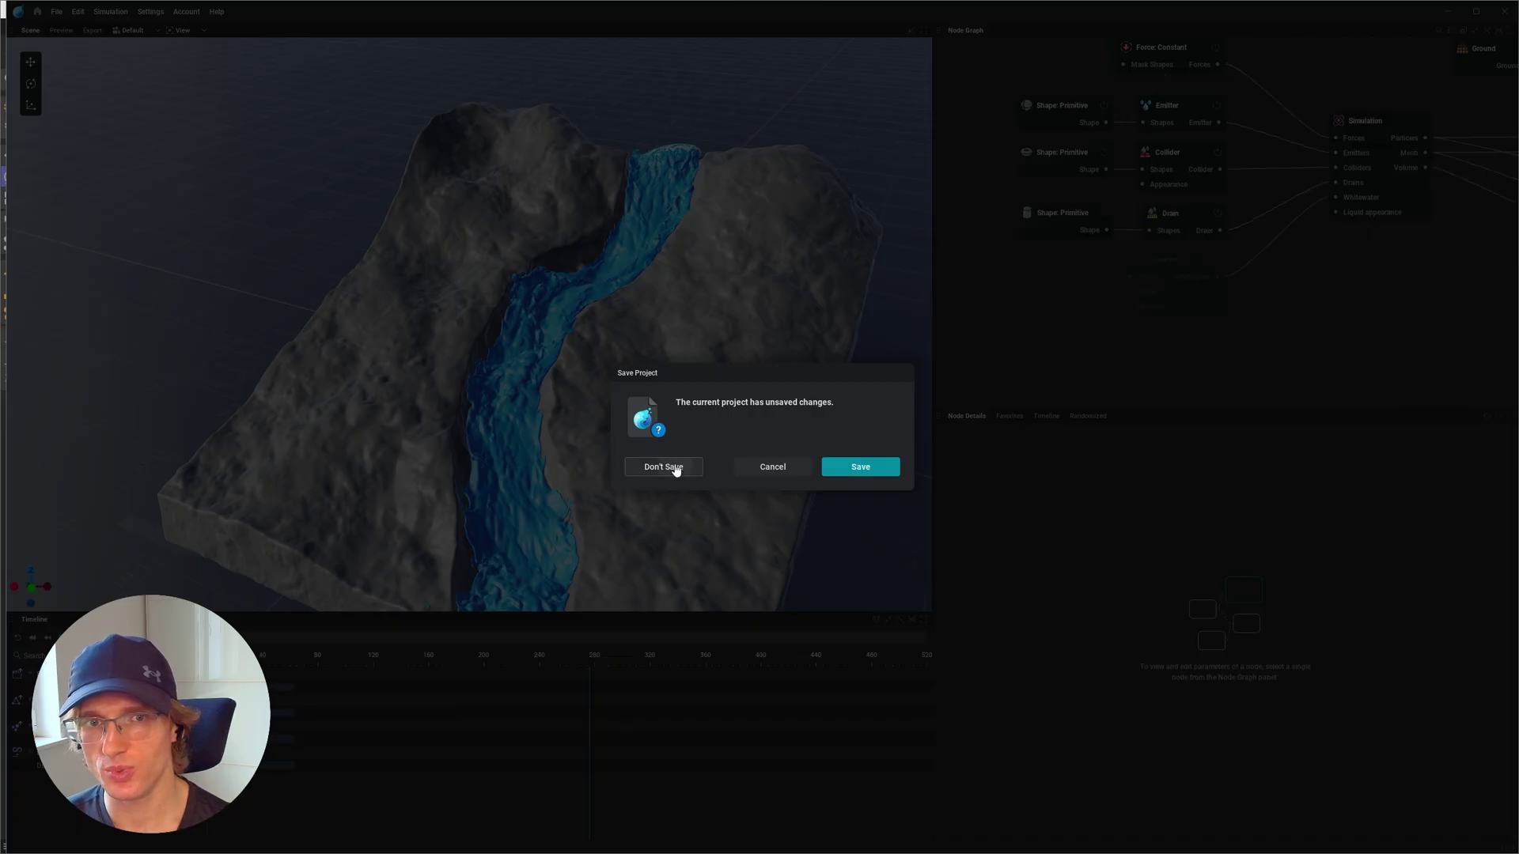
Discard the current project's unsaved changes and import collider_new.fbx into the node graph of the fresh project
left_click(675, 468)
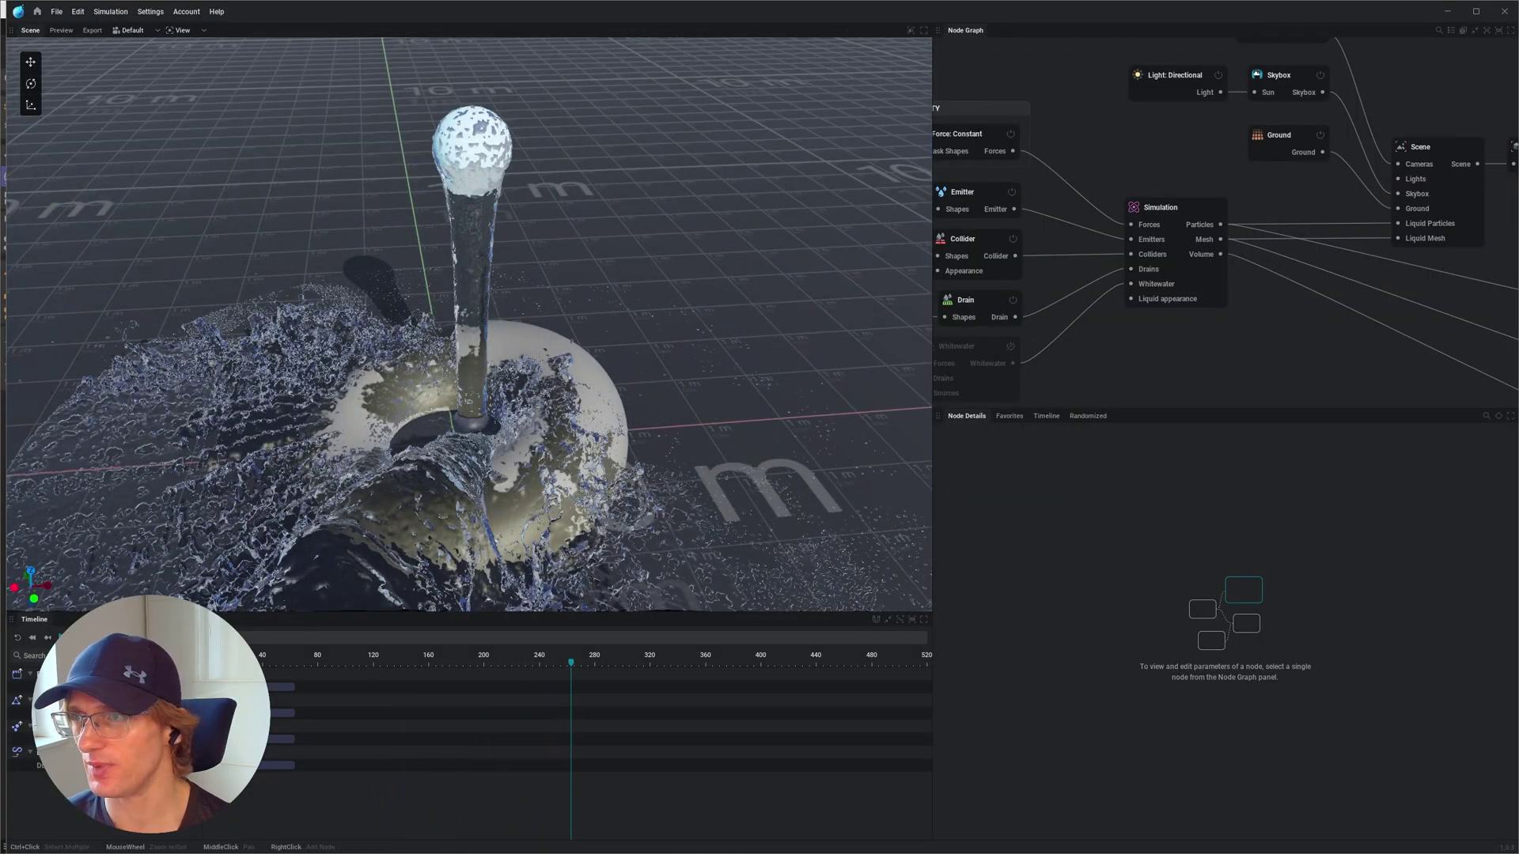
left_click_drag(1518, 171, 1492, 135)
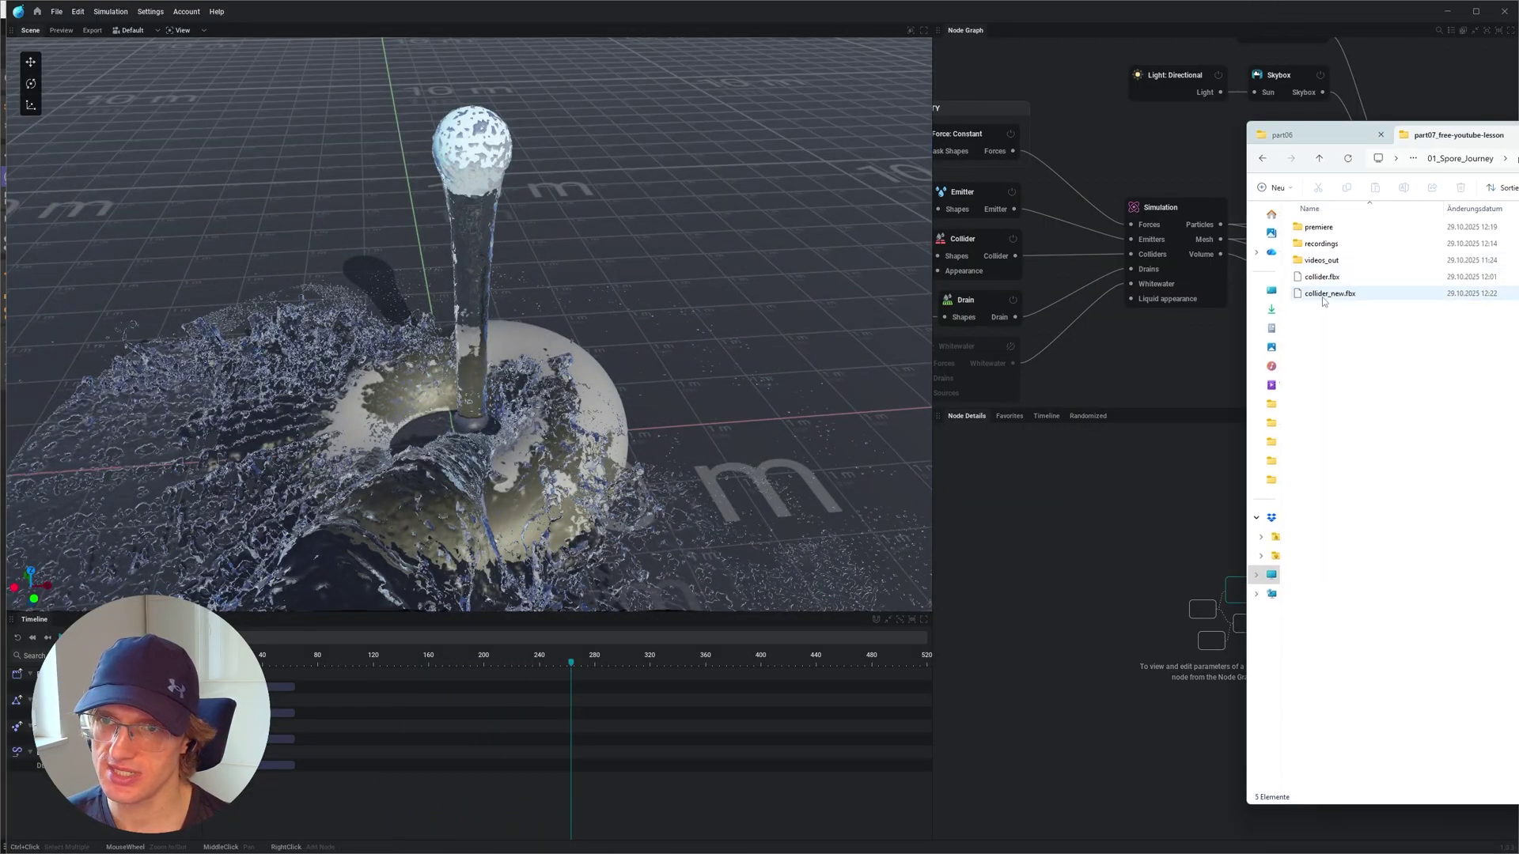
left_click_drag(1323, 298, 1135, 345)
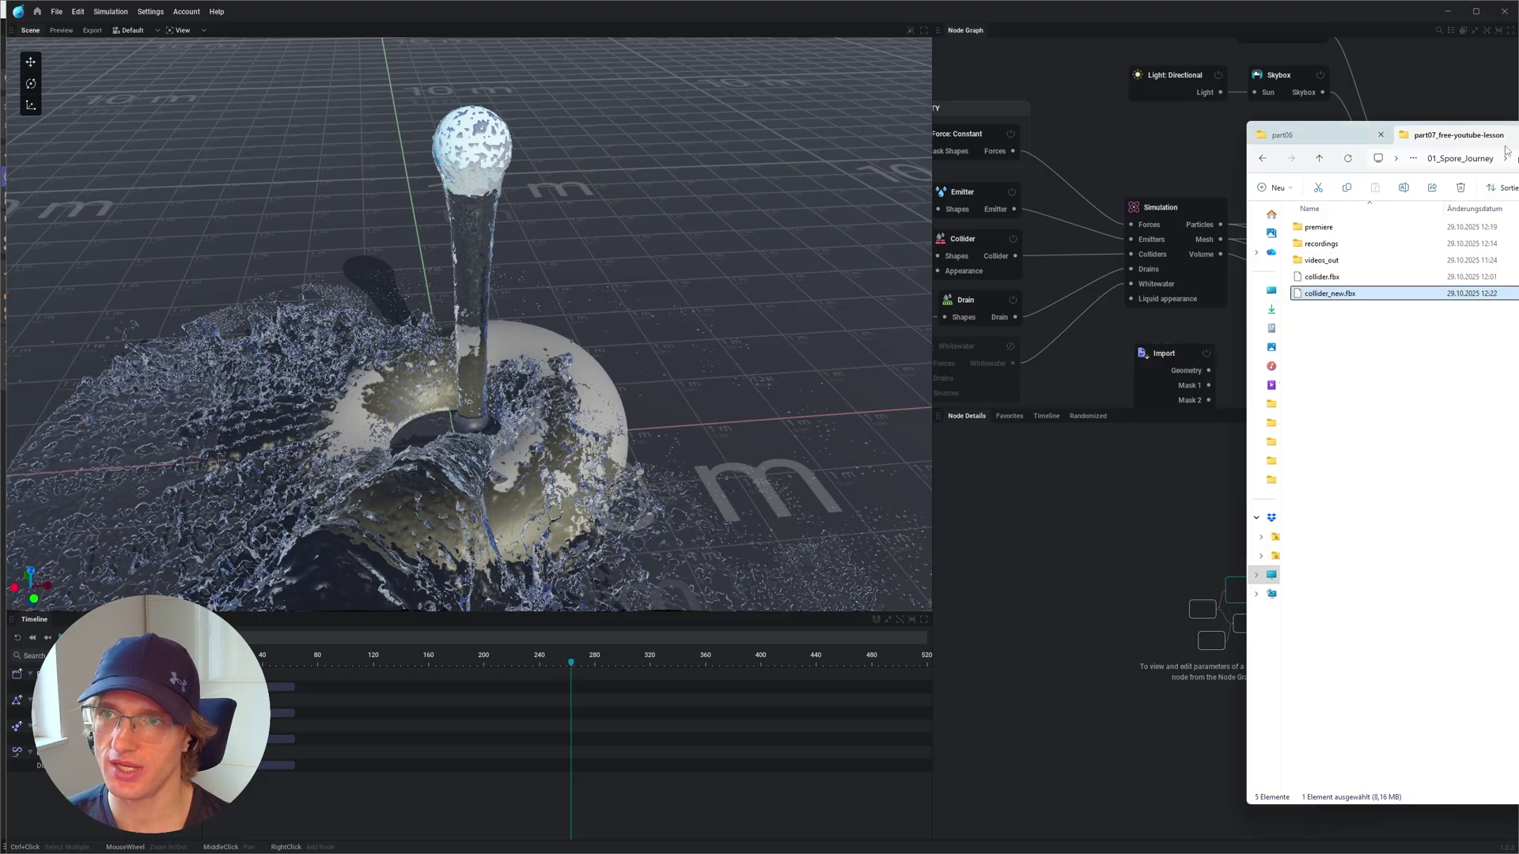
left_click_drag(1506, 141, 1518, 152)
Enlarge the node graph area and move the Import node beside the shape nodes feeding the Collider and Drain
left_click_drag(1063, 409, 1053, 635)
left_click_drag(933, 405, 689, 413)
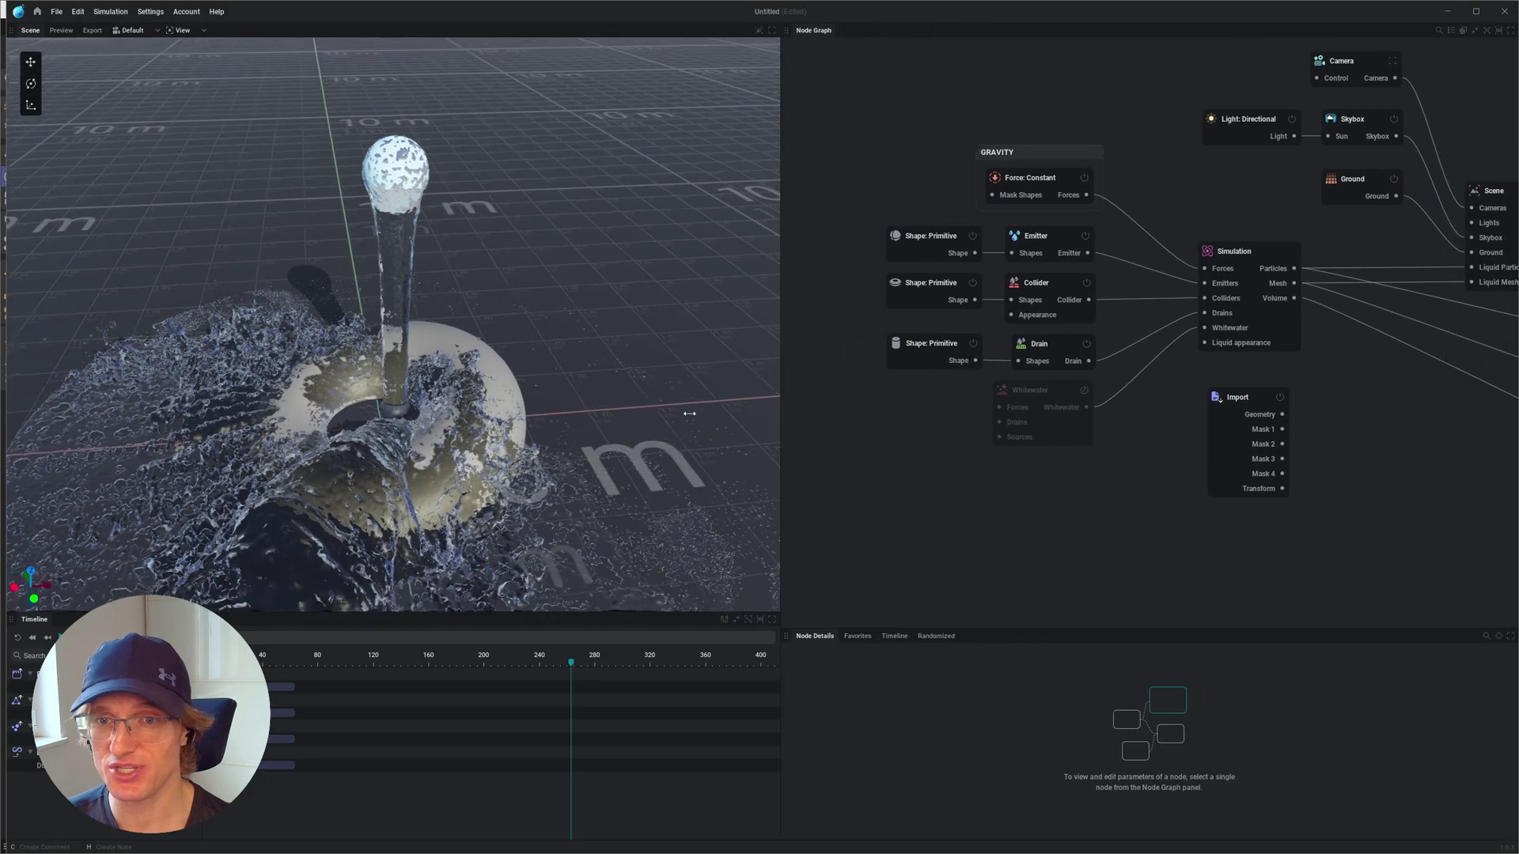
left_click(1155, 396)
left_click_drag(1155, 396, 773, 298)
scroll(868, 292, "up", 2)
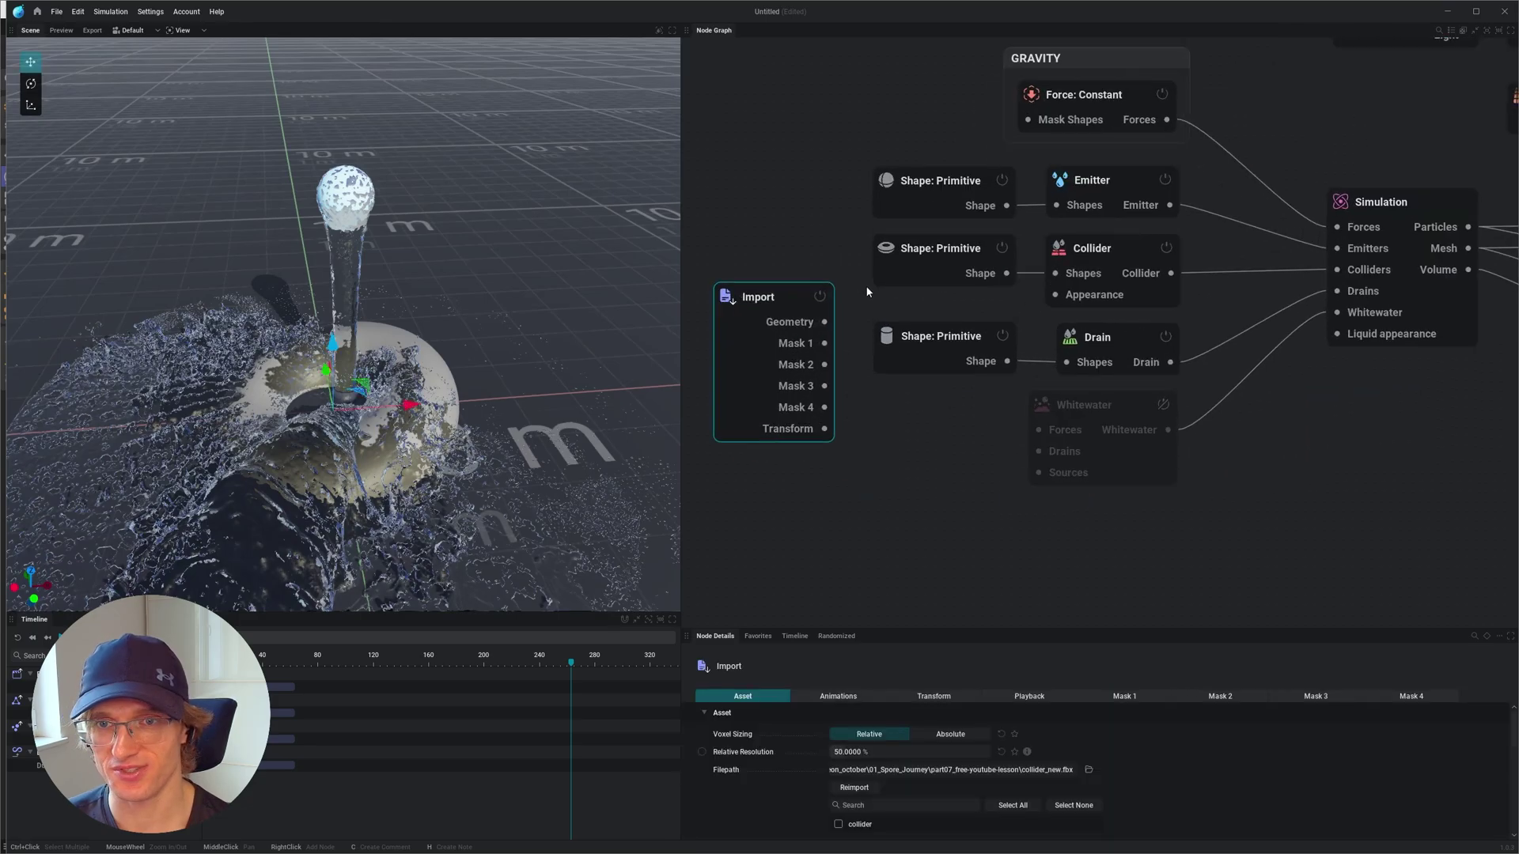
scroll(868, 292, "up", 1)
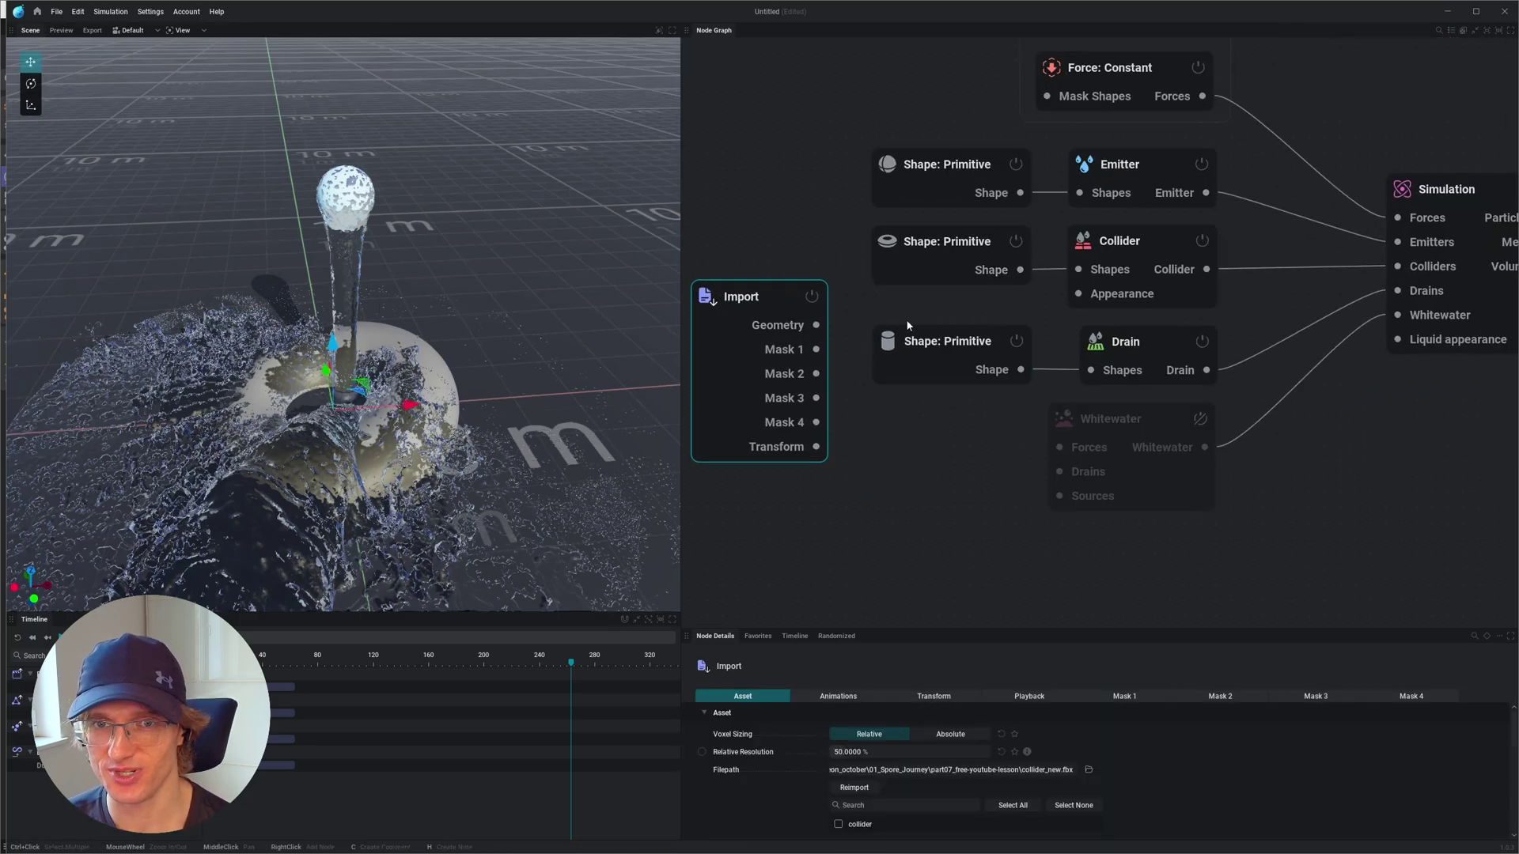
Connect the Import node's Geometry to the Collider's Shapes in place of the torus primitive and inspect the imported terrain's placement in the scene
left_click(843, 315)
left_click_drag(837, 318, 1078, 270)
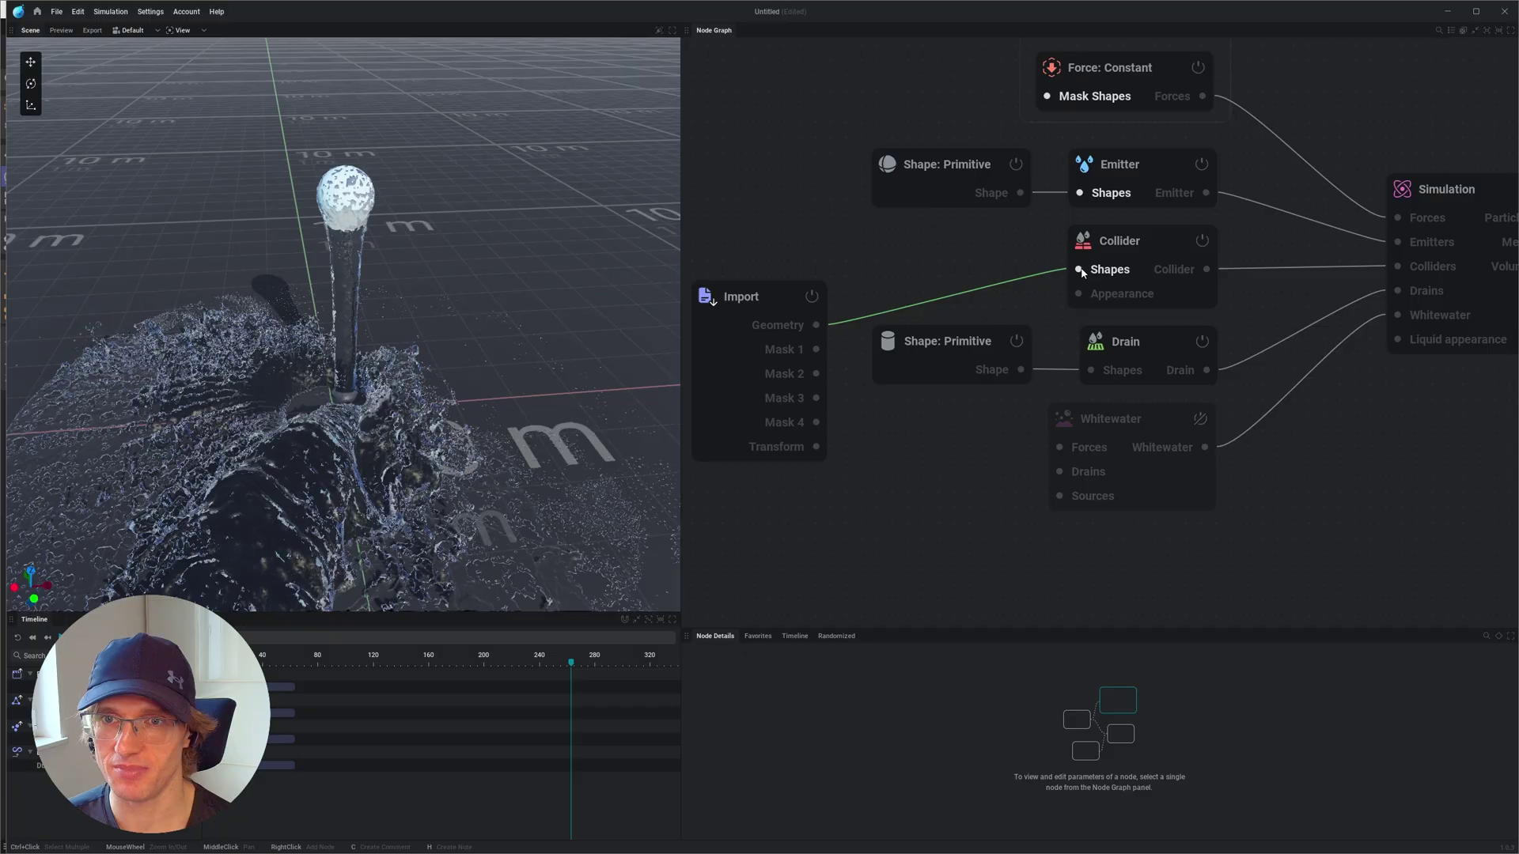
left_click_drag(566, 318, 289, 277, "alt")
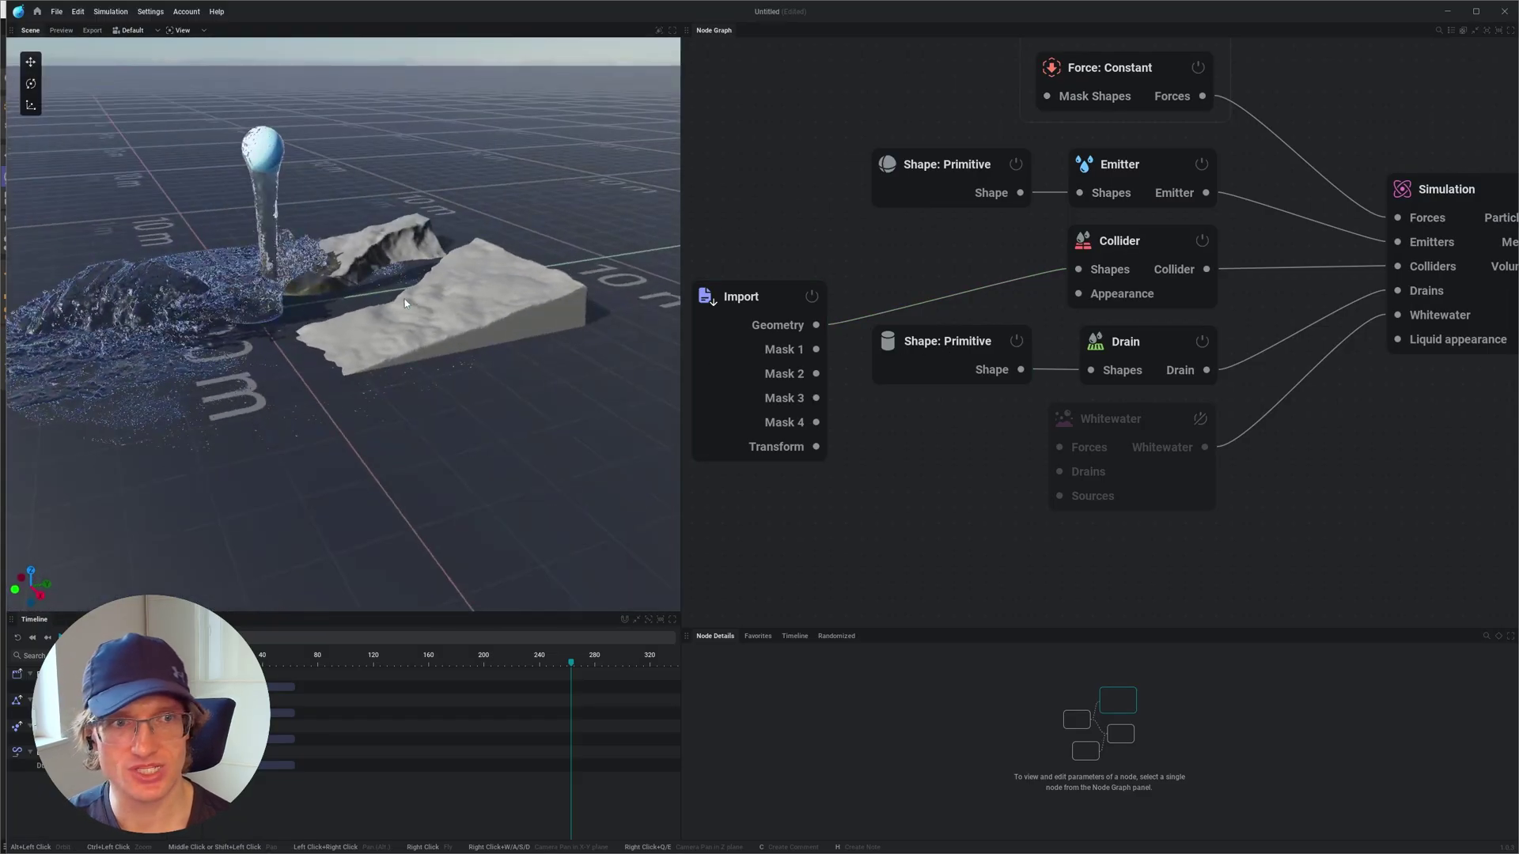
middle_click_drag(289, 277, 379, 315)
left_click_drag(380, 317, 502, 327, "alt")
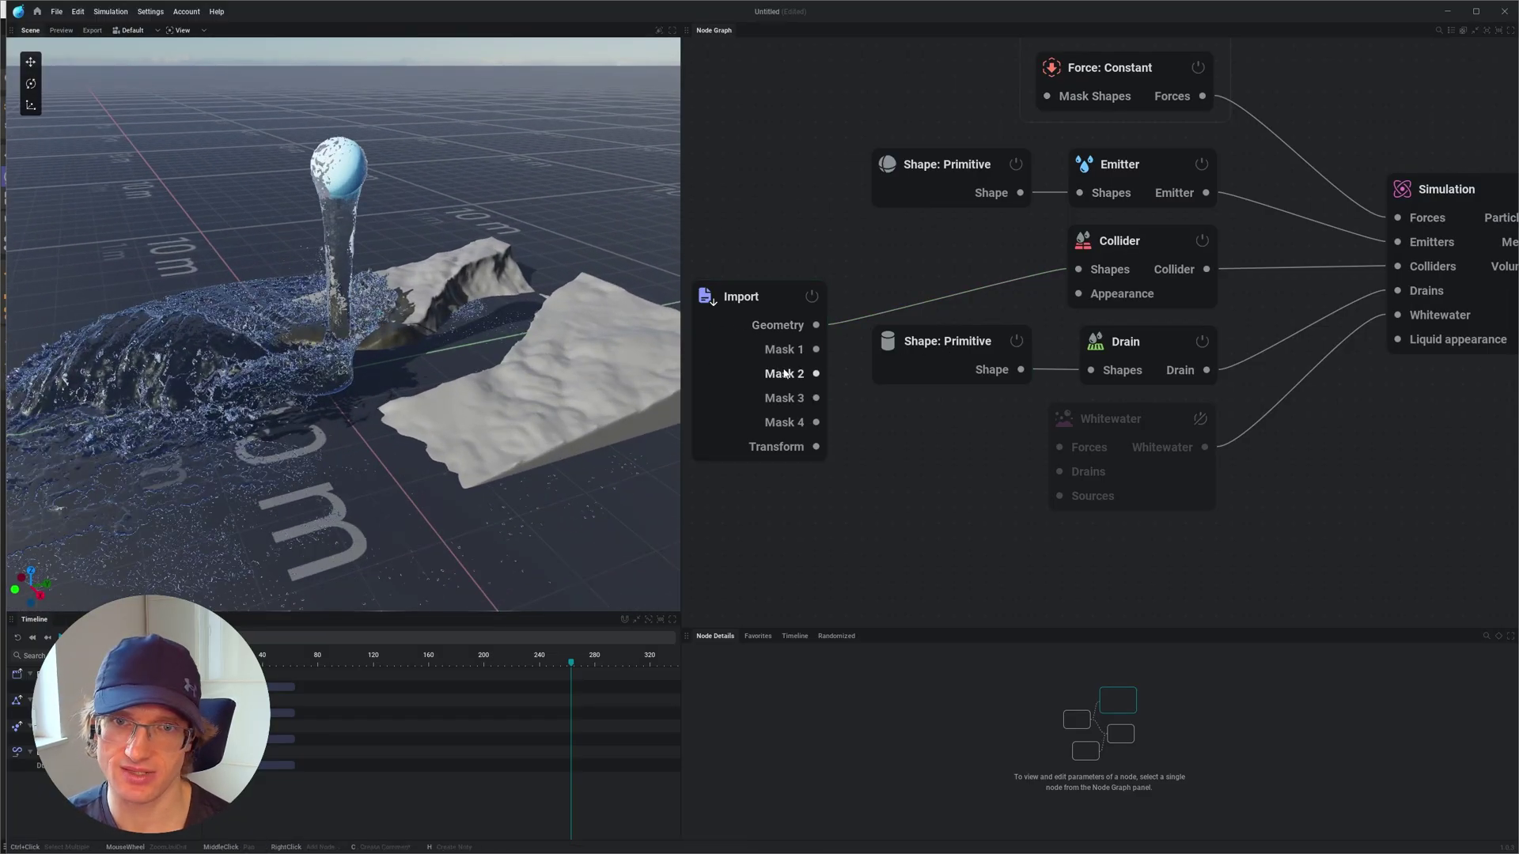
left_click_drag(359, 363, 342, 325, "alt")
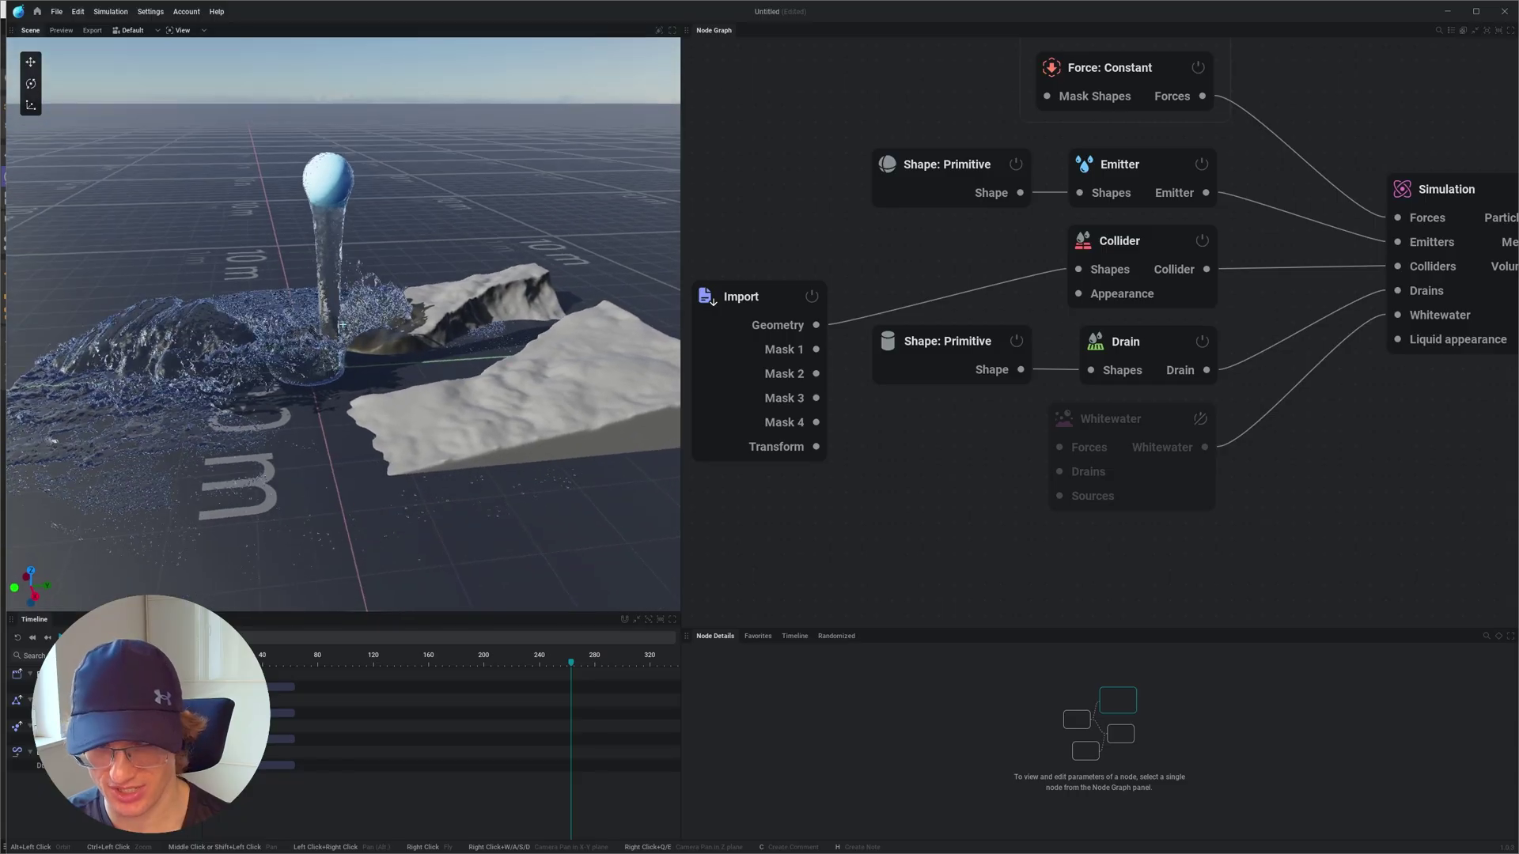
left_click(756, 323)
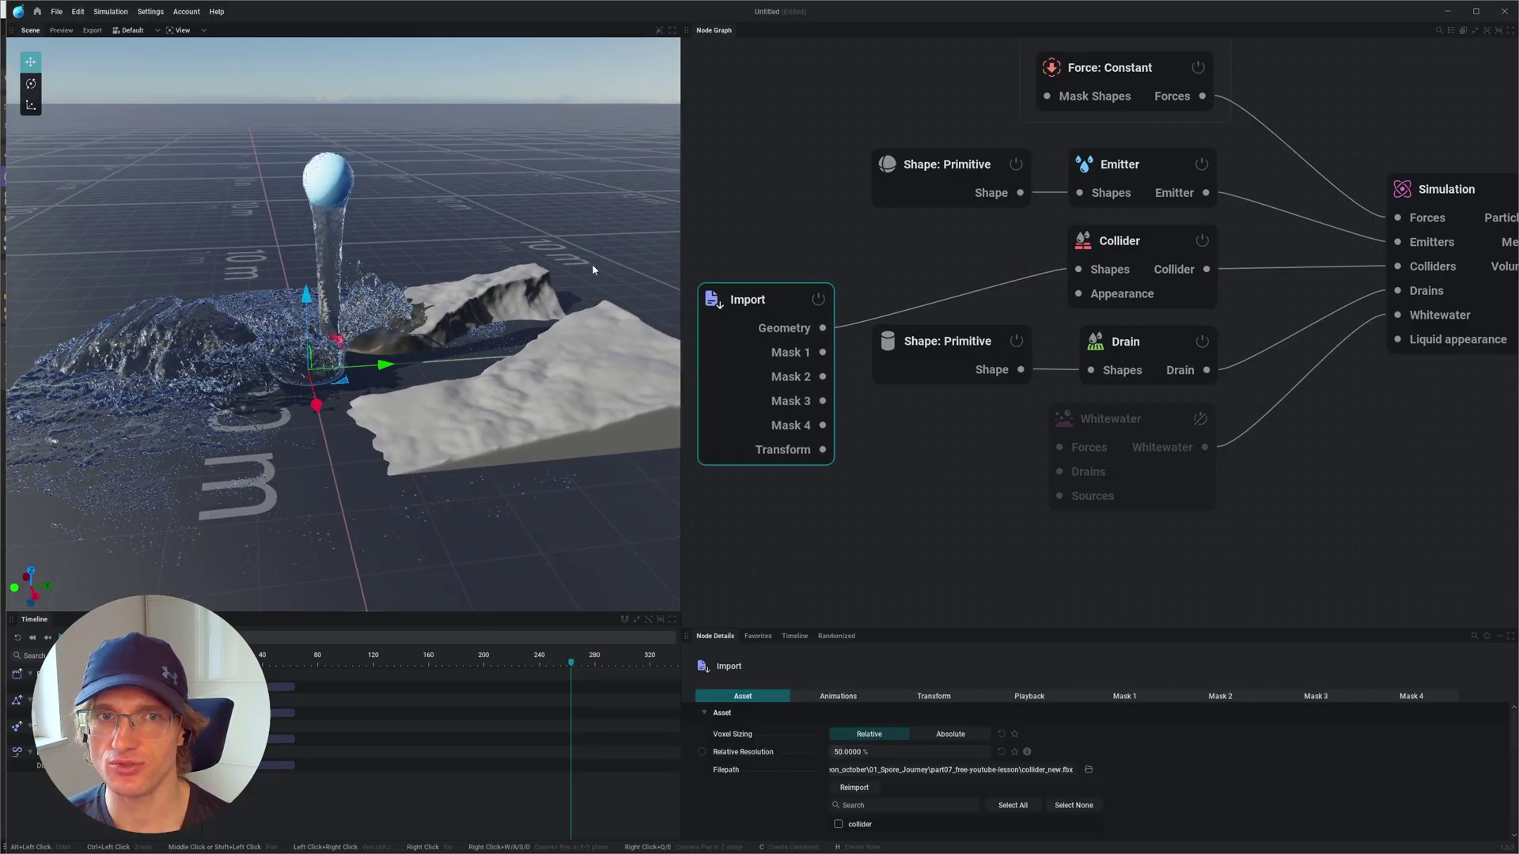
left_click_drag(592, 265, 444, 401, "alt")
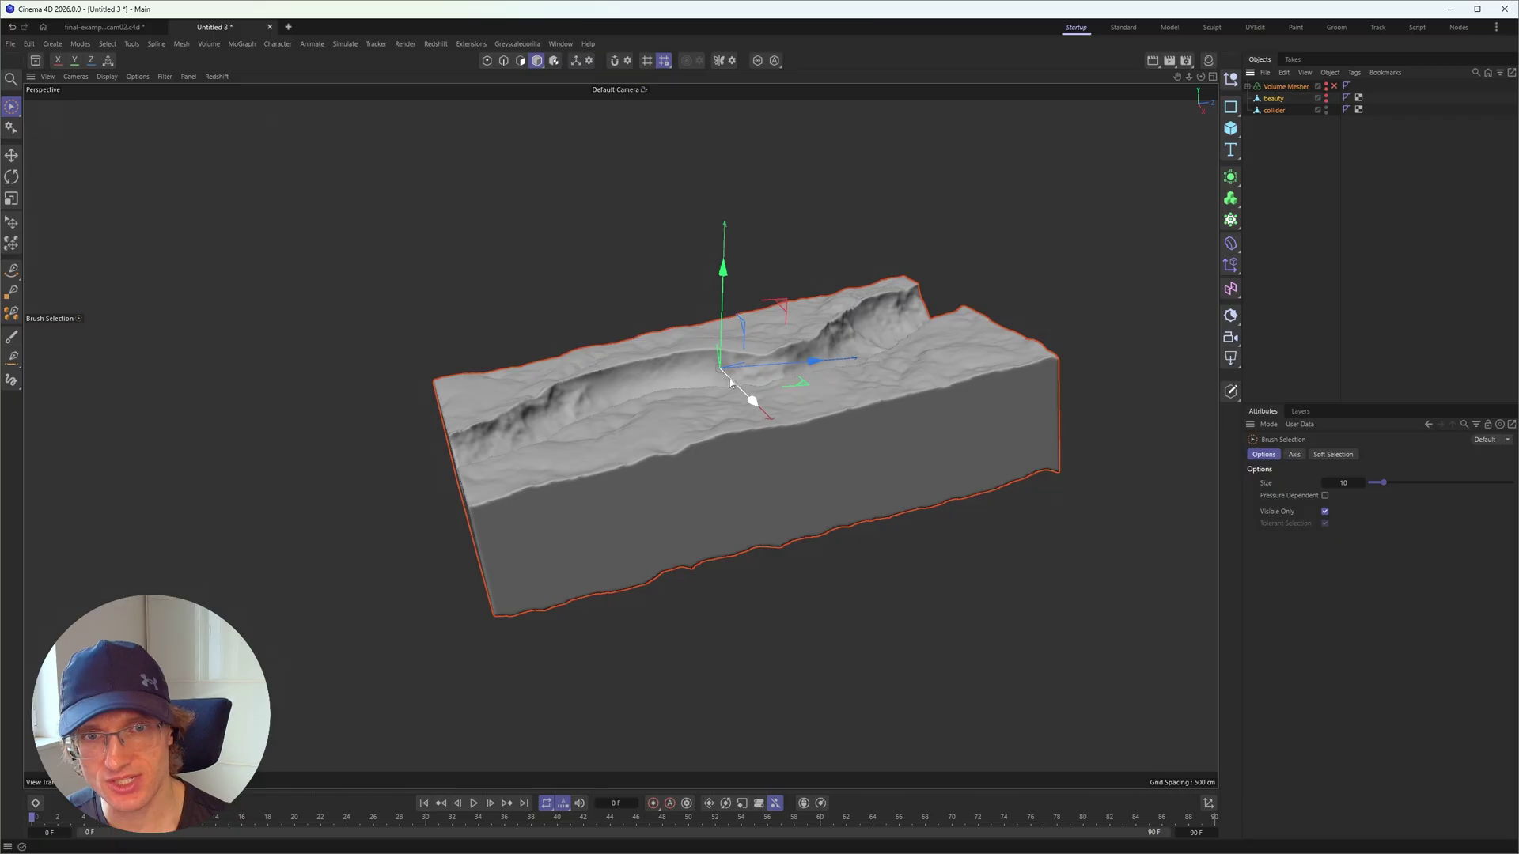
Select the collider object in Cinema 4D and examine the terrain's height and channel from several angles
left_click_drag(773, 381, 874, 439, "alt")
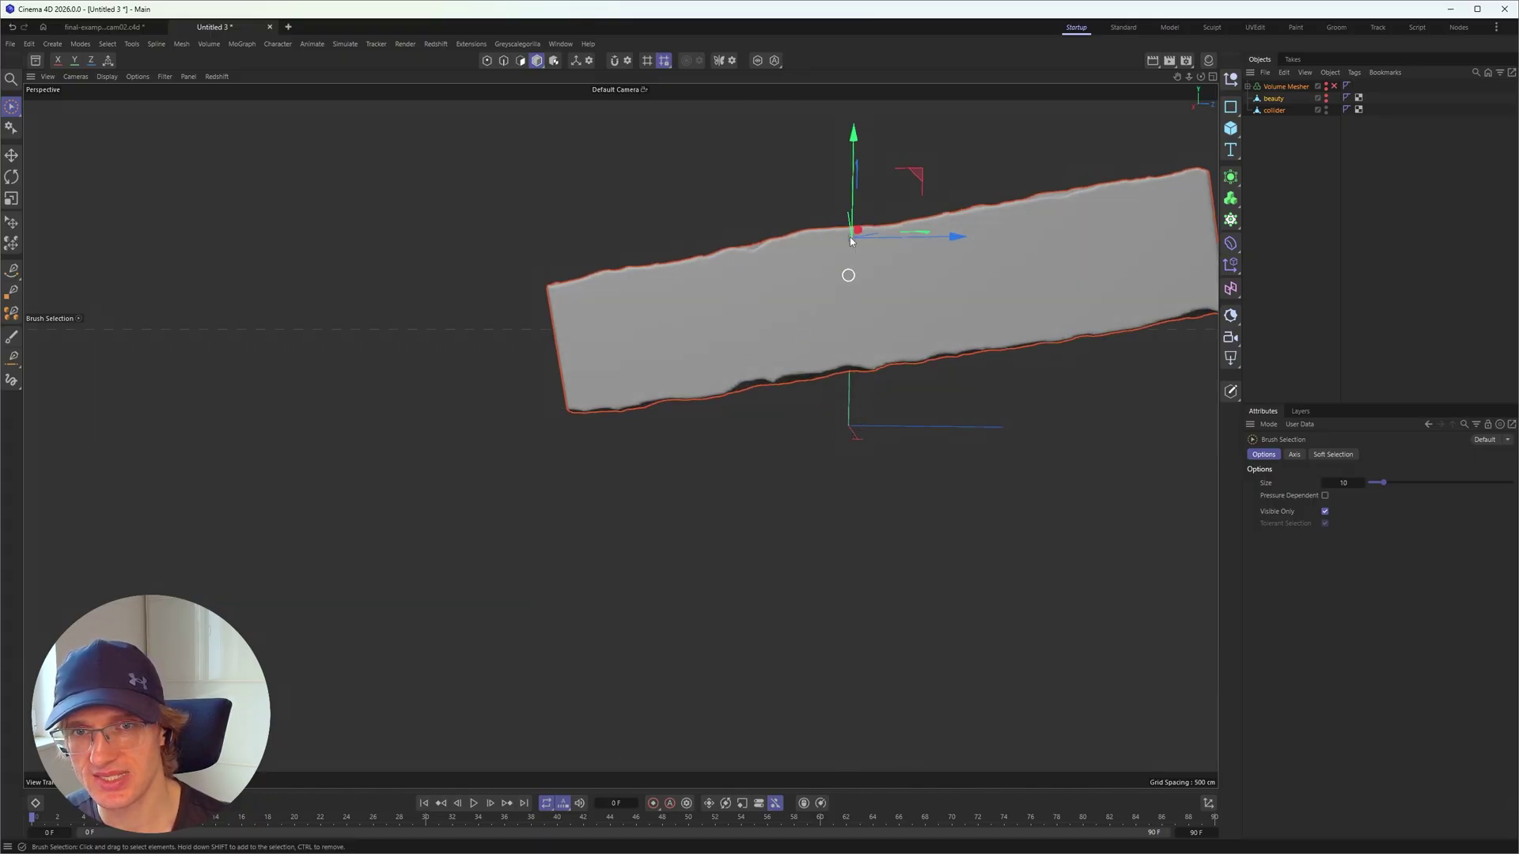
left_click_drag(852, 240, 752, 337, "alt")
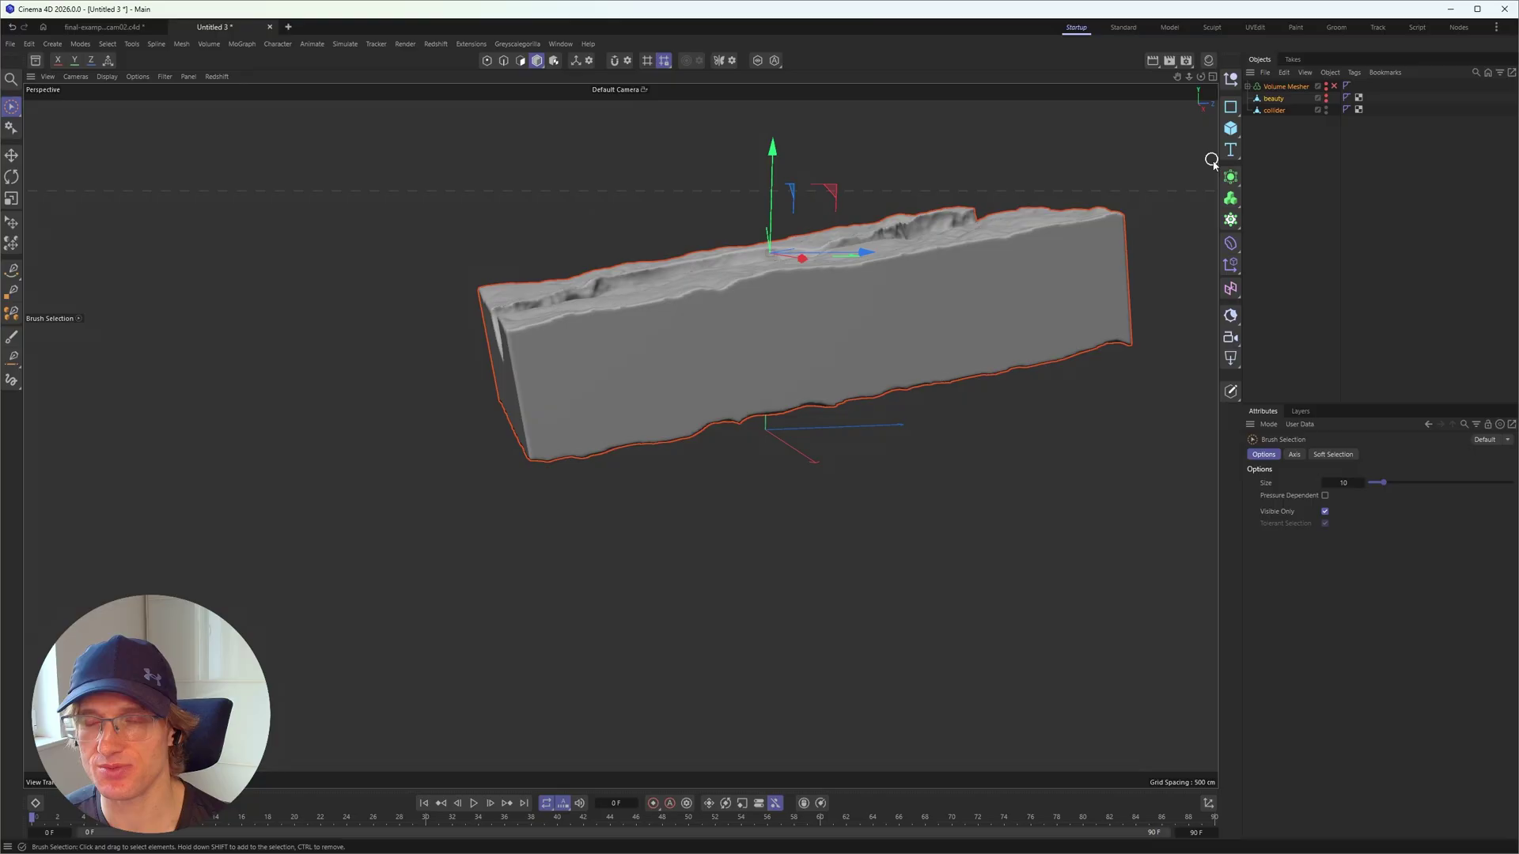
left_click(1276, 111)
left_click_drag(934, 265, 690, 354, "alt")
middle_click_drag(688, 354, 672, 415, "alt")
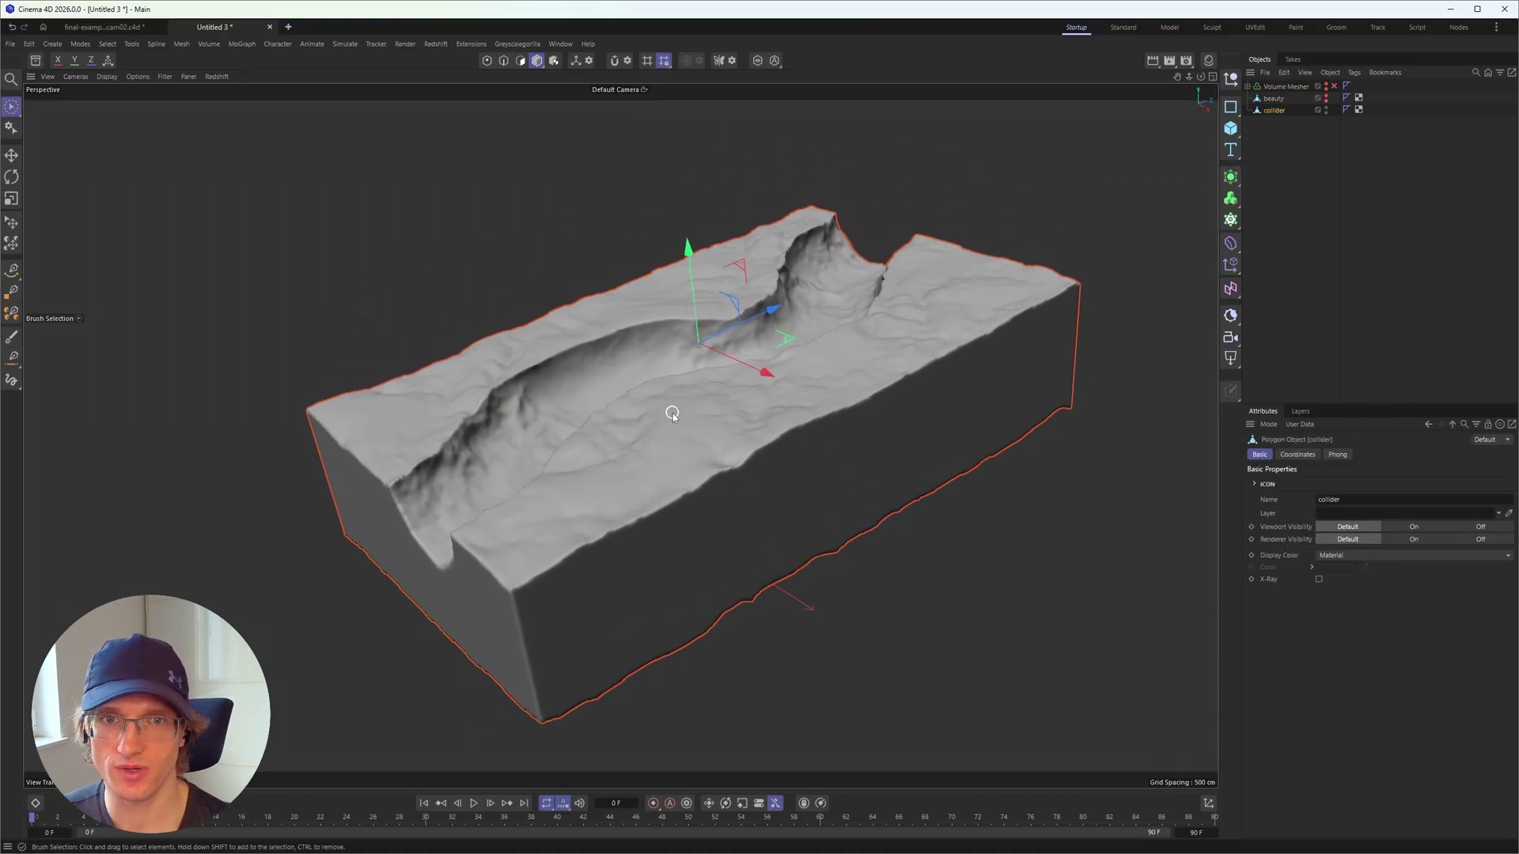
left_click_drag(672, 399, 652, 381, "alt")
middle_click_drag(652, 381, 640, 405, "alt")
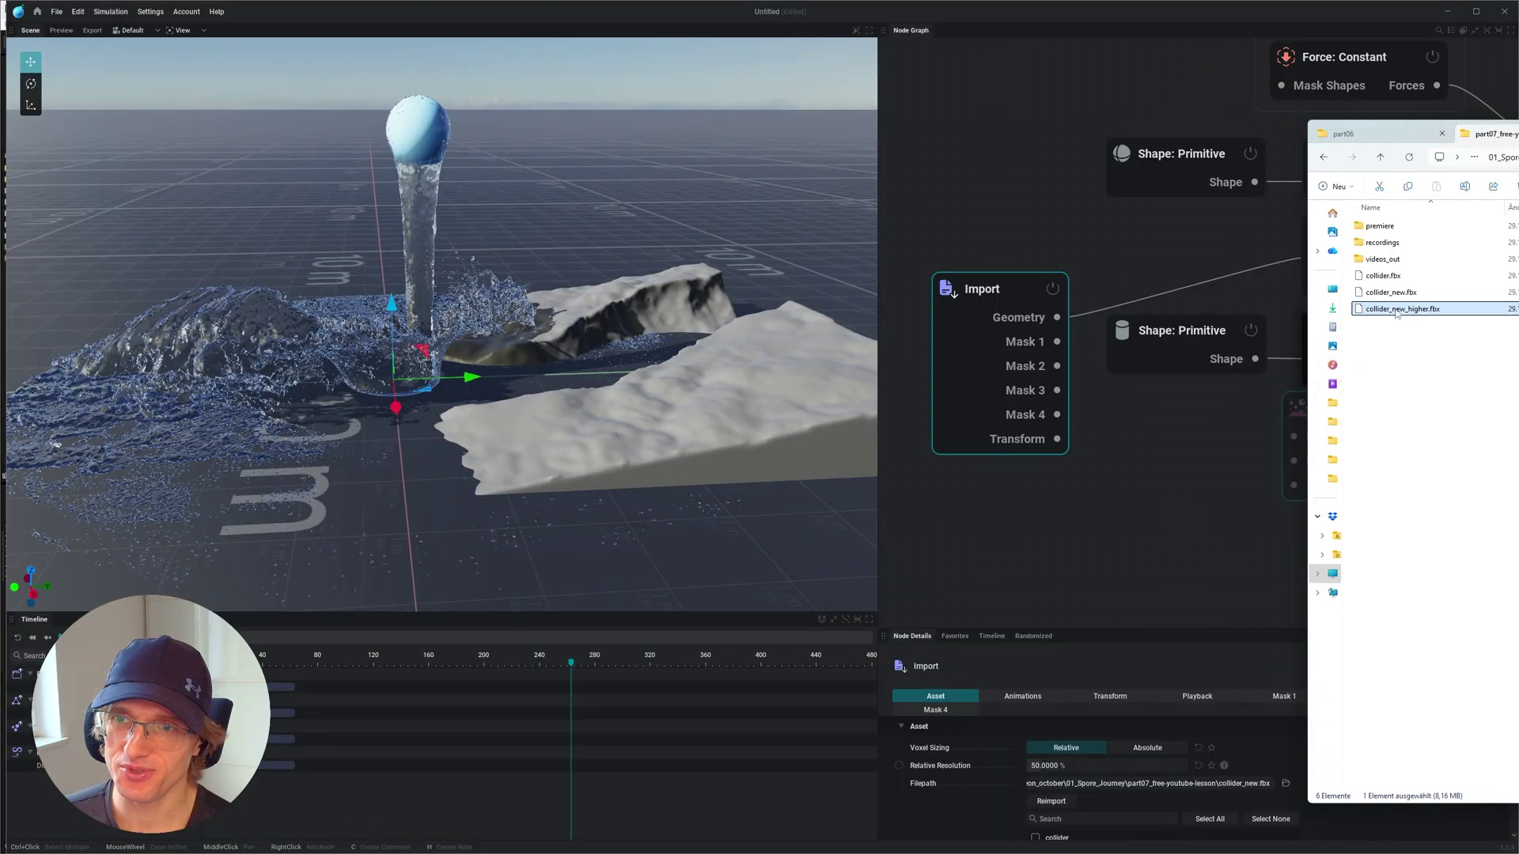
Import collider_new_higher.fbx into LiquiGen's node graph, connect its Geometry to the Collider's Shapes and delete the old Import node
left_click_drag(1418, 309, 1157, 443)
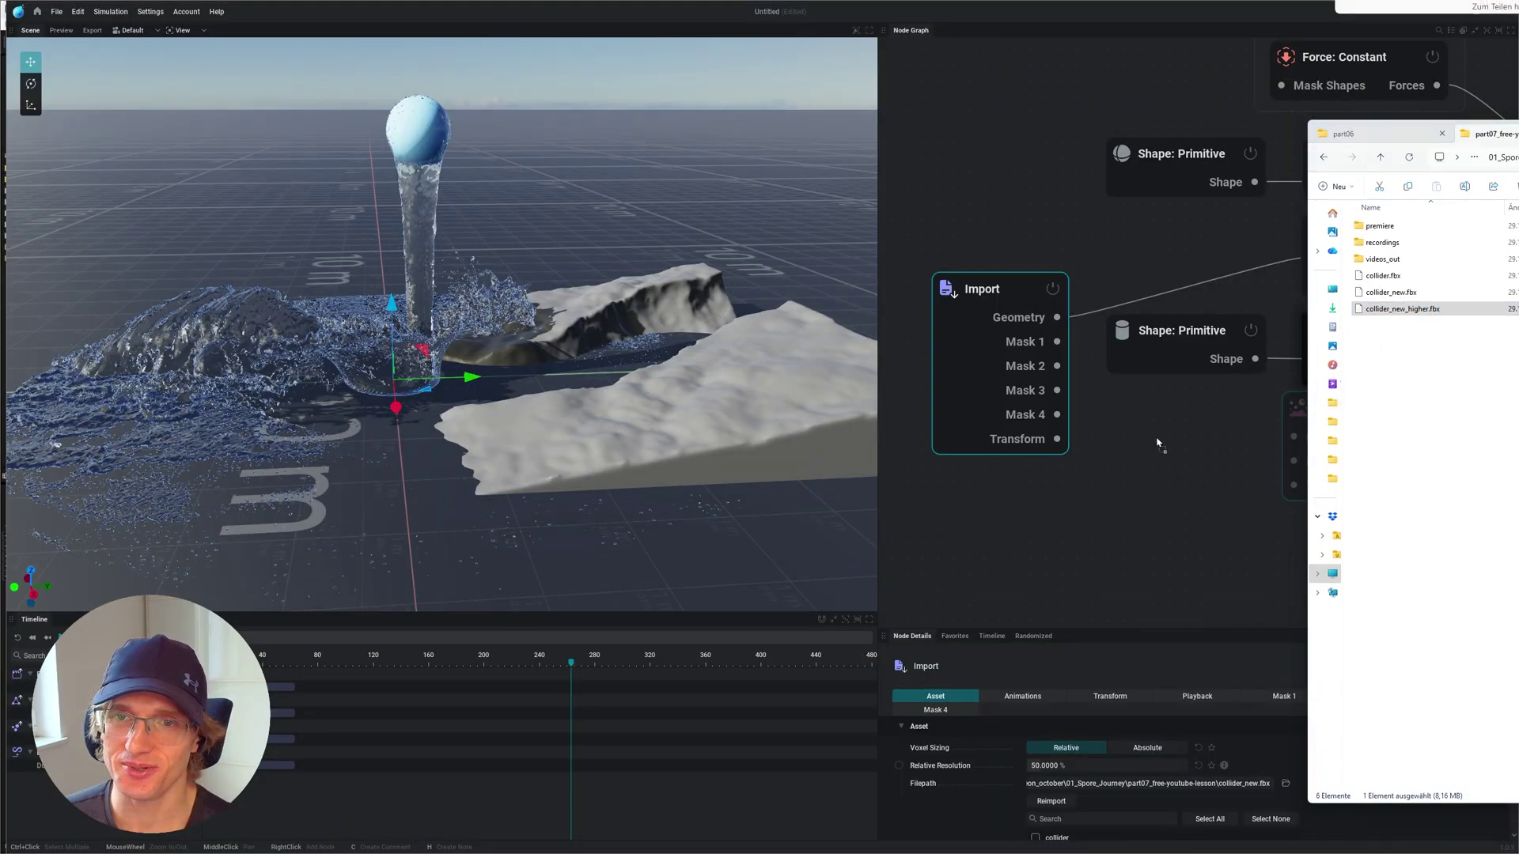
mouse_move(992, 237)
left_mouse_down()
mouse_move(1000, 209)
mouse_move(1010, 234)
left_mouse_up()
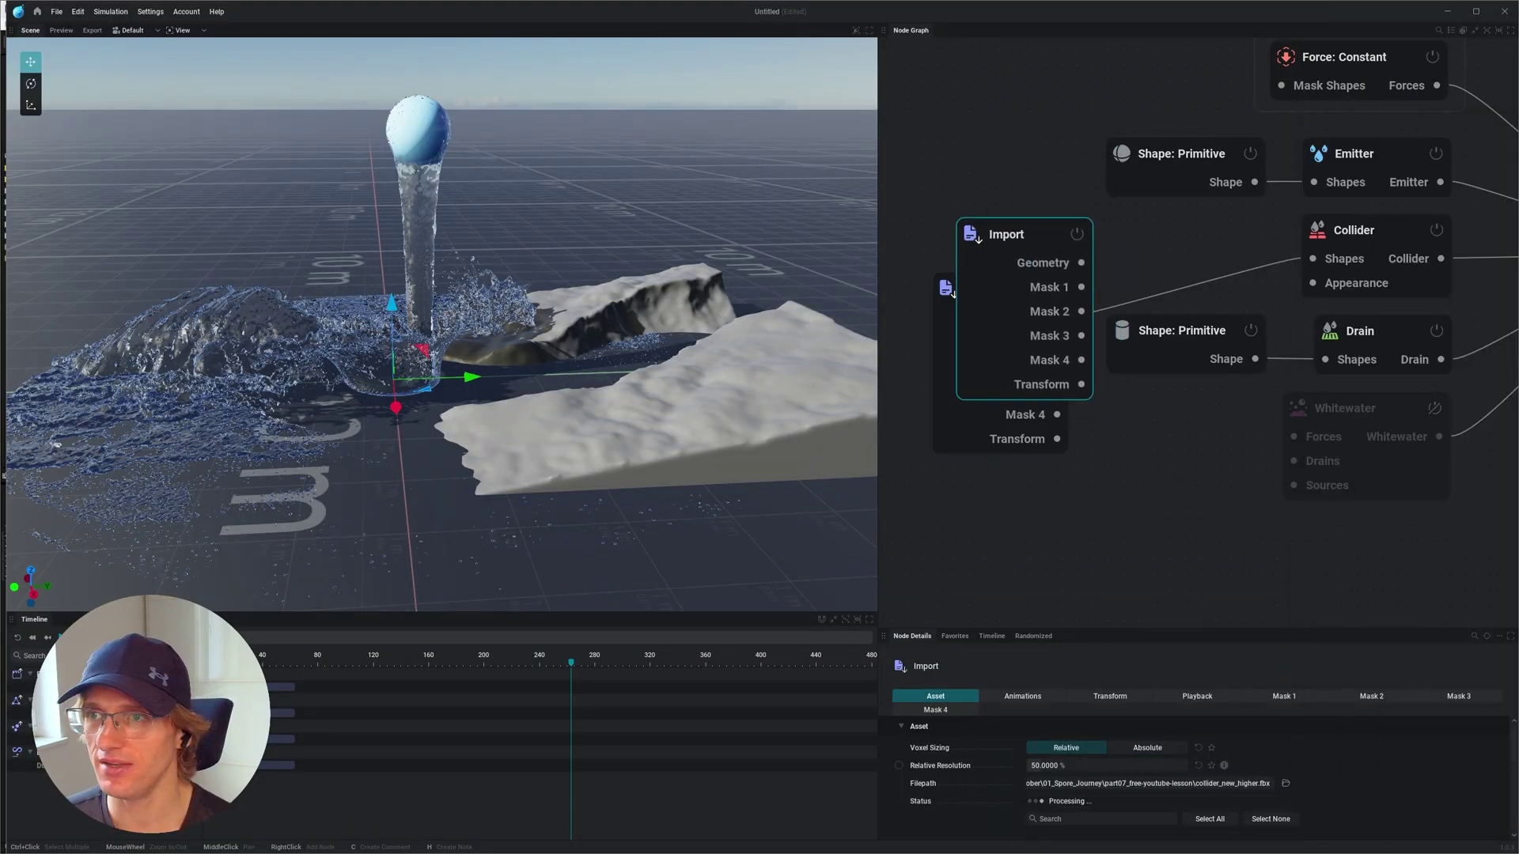
left_click_drag(1260, 256, 1312, 259)
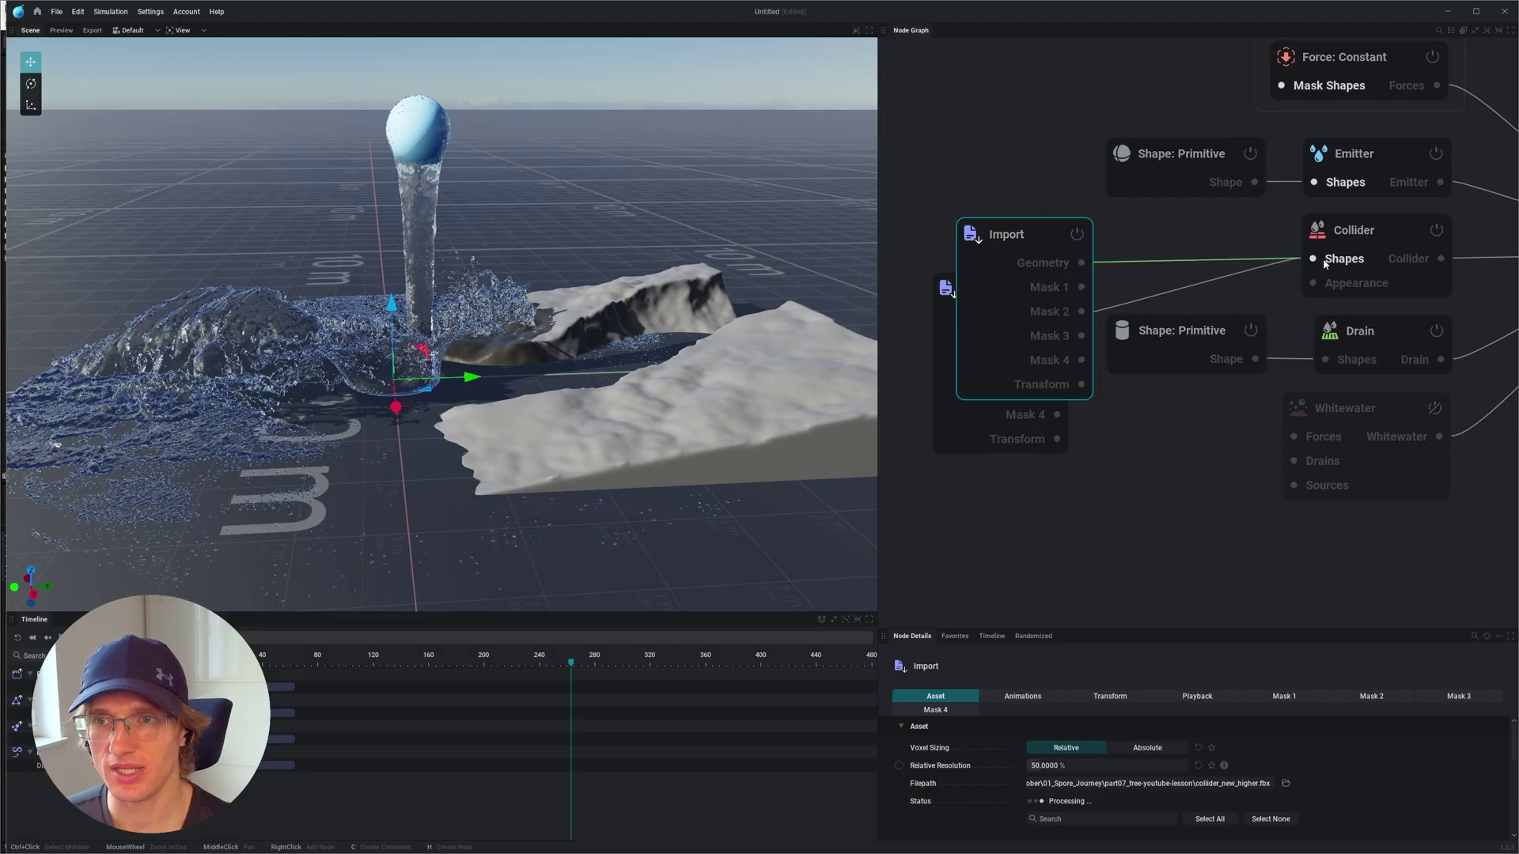
left_click(942, 316)
key("Delete")
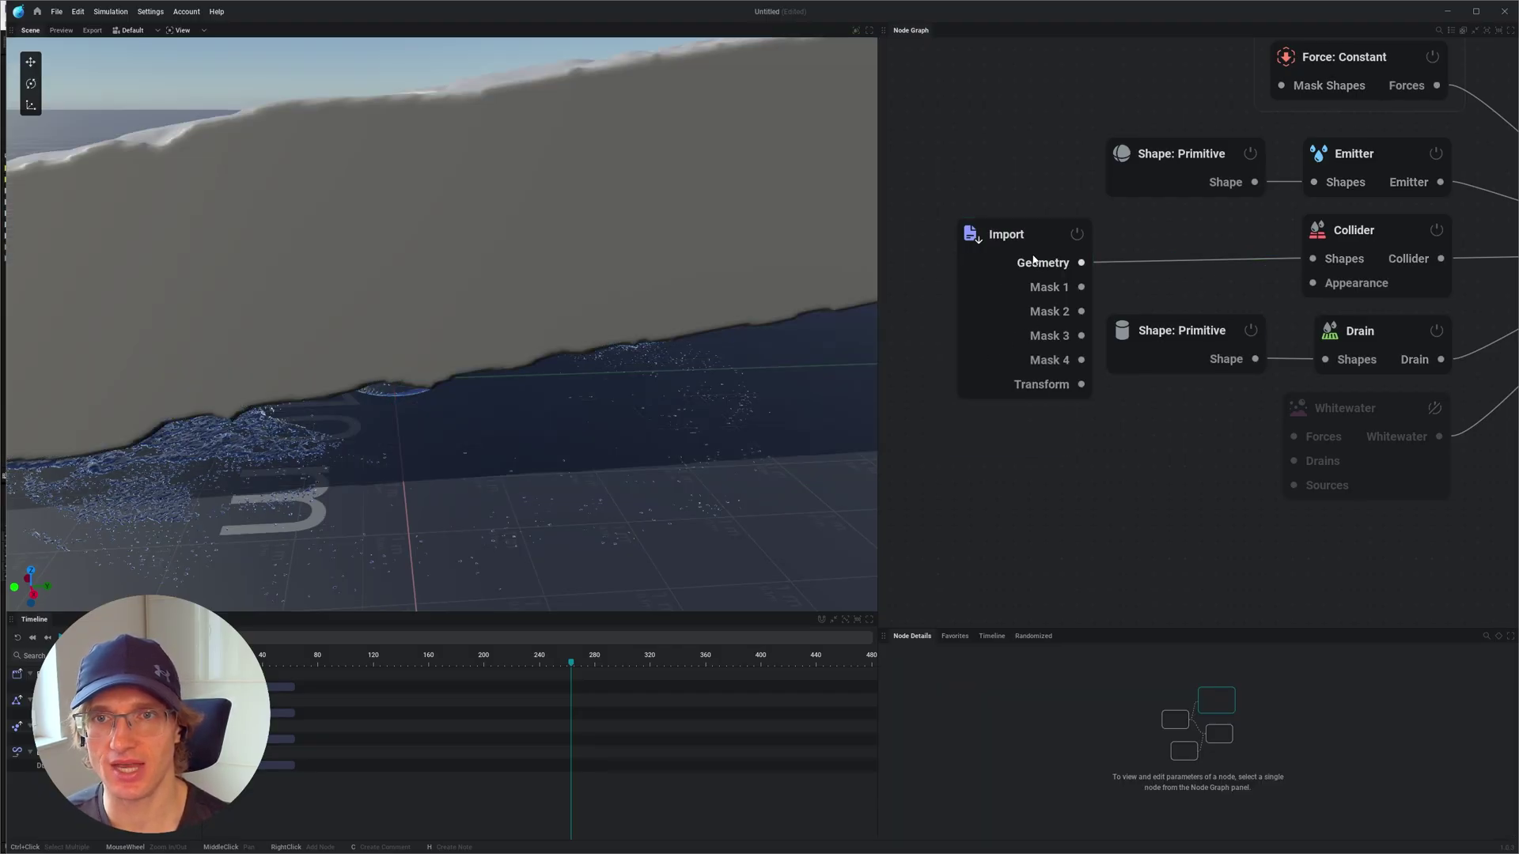
scroll(407, 338, "down", 6)
left_click_drag(415, 334, 457, 373, "alt")
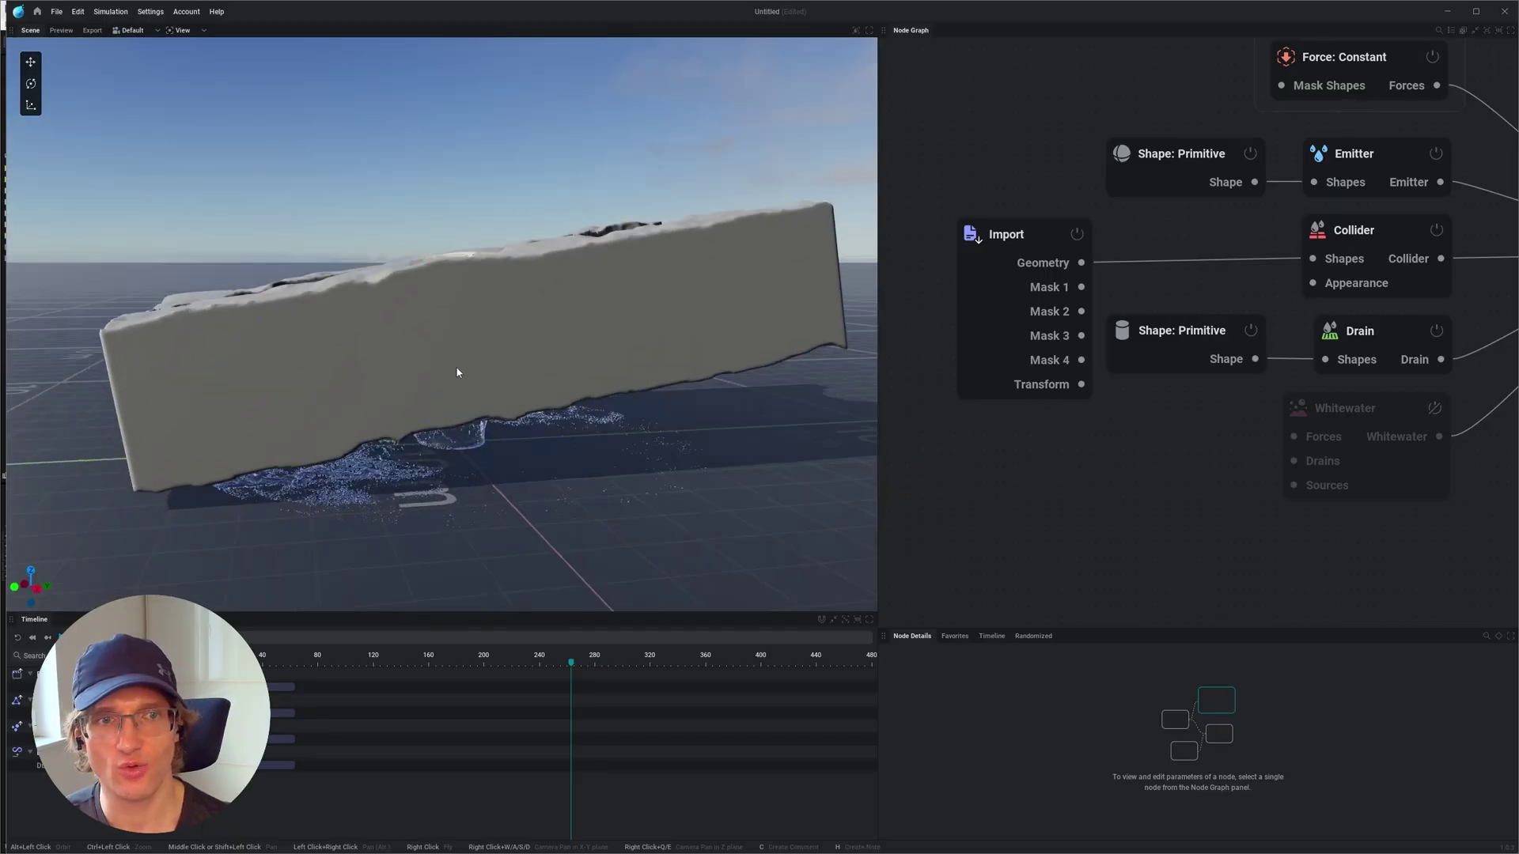
left_click_drag(488, 280, 112, 503, "alt")
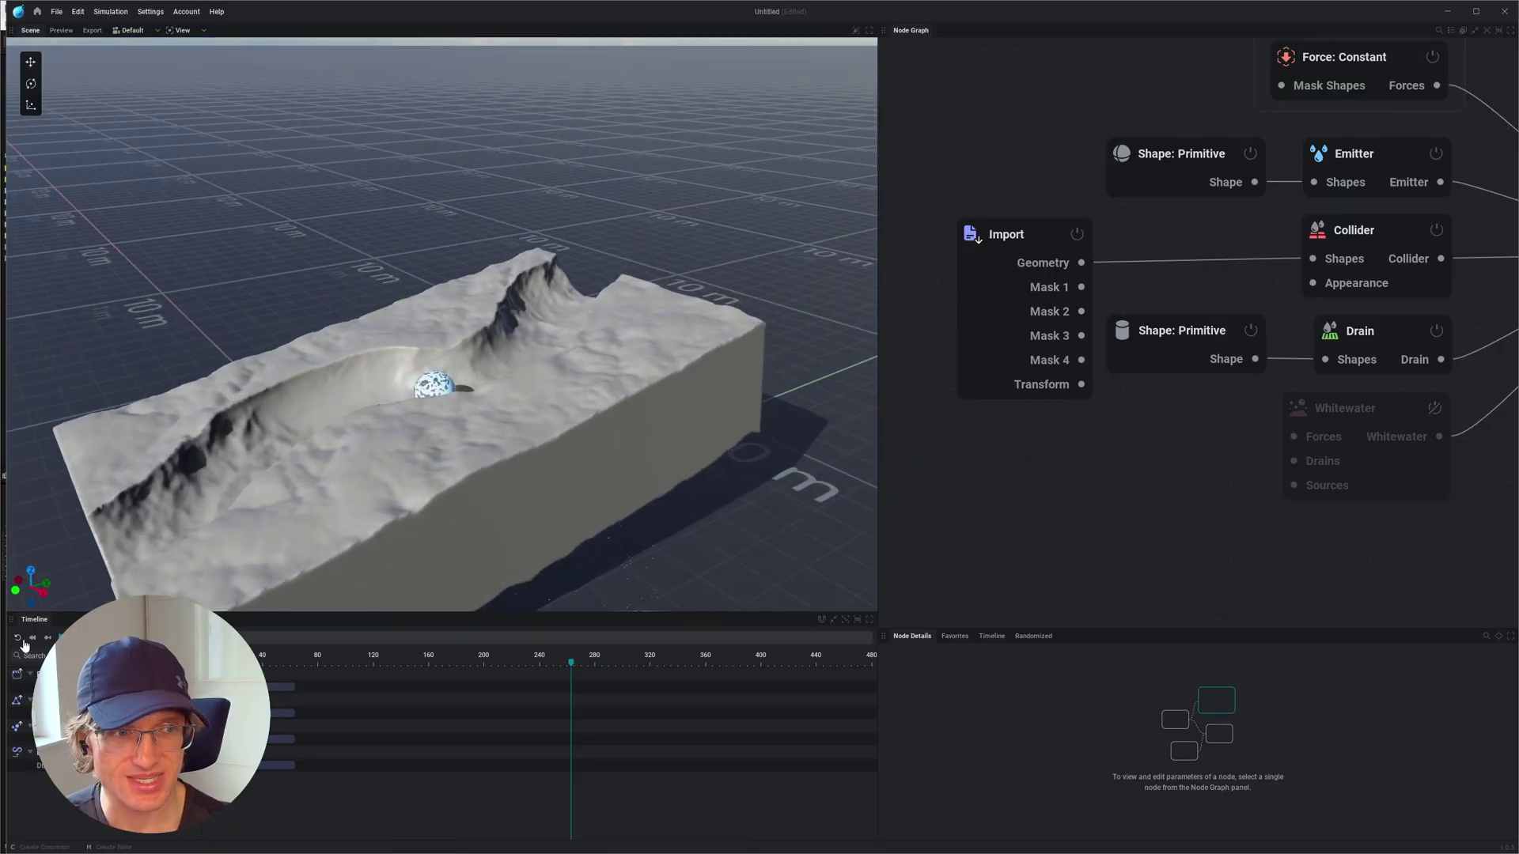
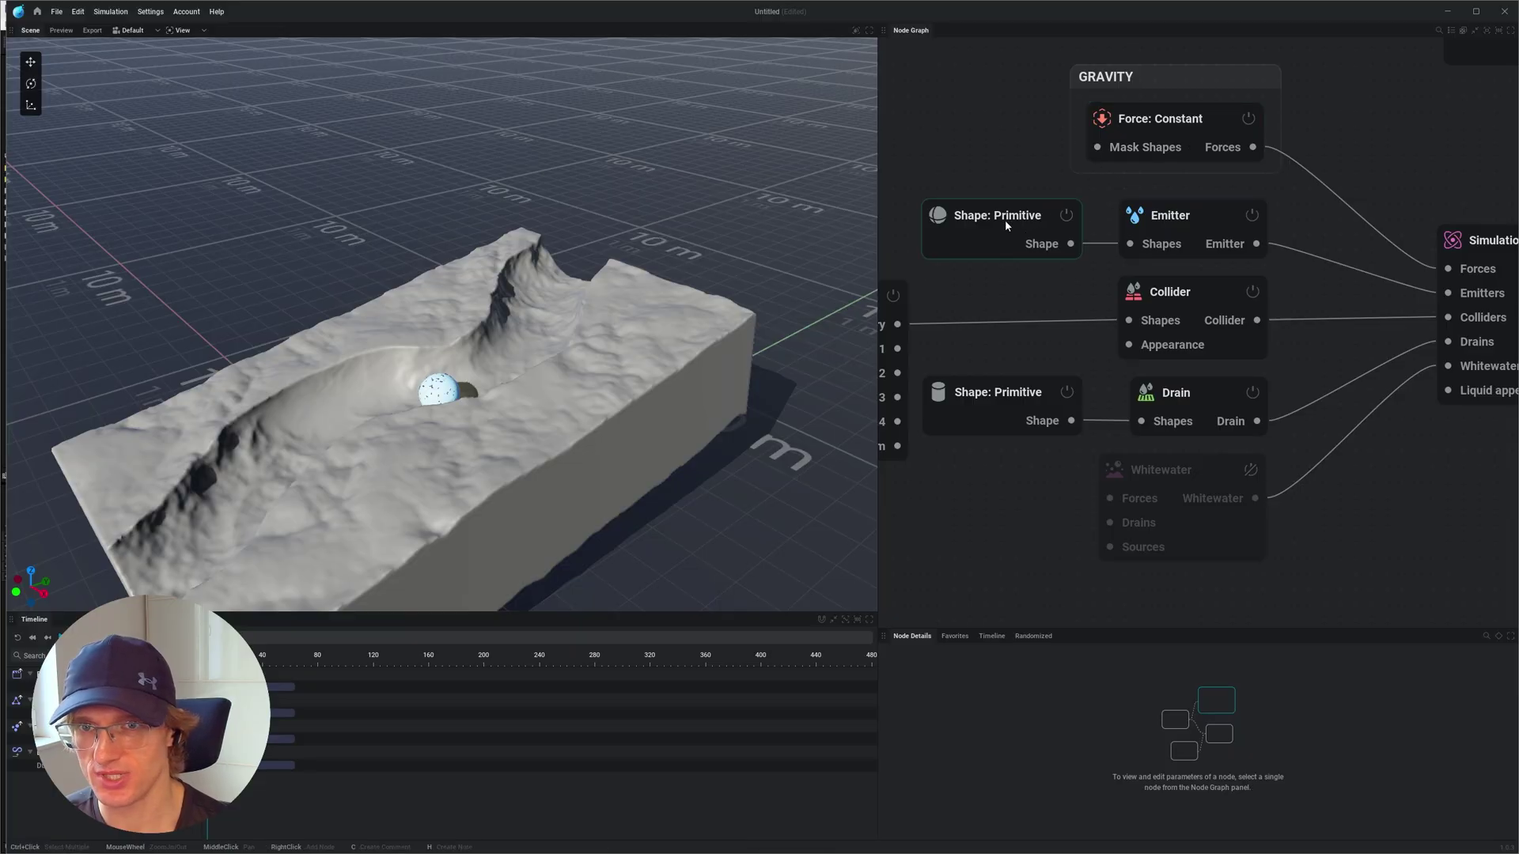
Move the Emitter's sphere to the upper end of the terrain channel, at about X -1.49, Y 5.62, Z 4.36 m
left_click_drag(878, 251, 944, 242)
left_click(1206, 216)
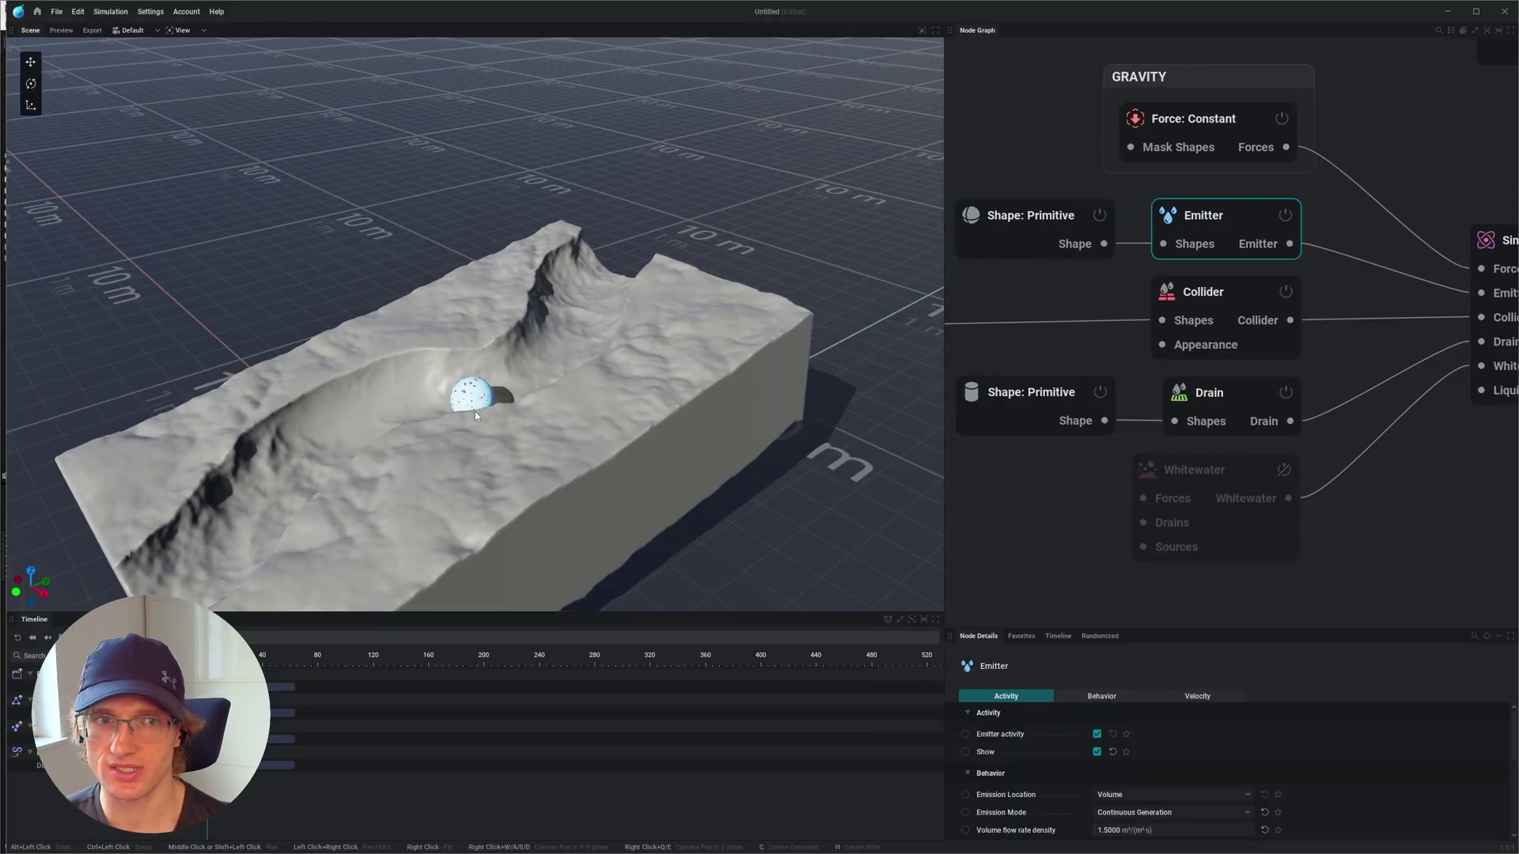
left_click(1040, 243)
left_click_drag(743, 316, 559, 298, "alt")
left_click_drag(558, 347, 804, 297)
left_click_drag(799, 317, 633, 325, "alt")
middle_click_drag(633, 325, 337, 324)
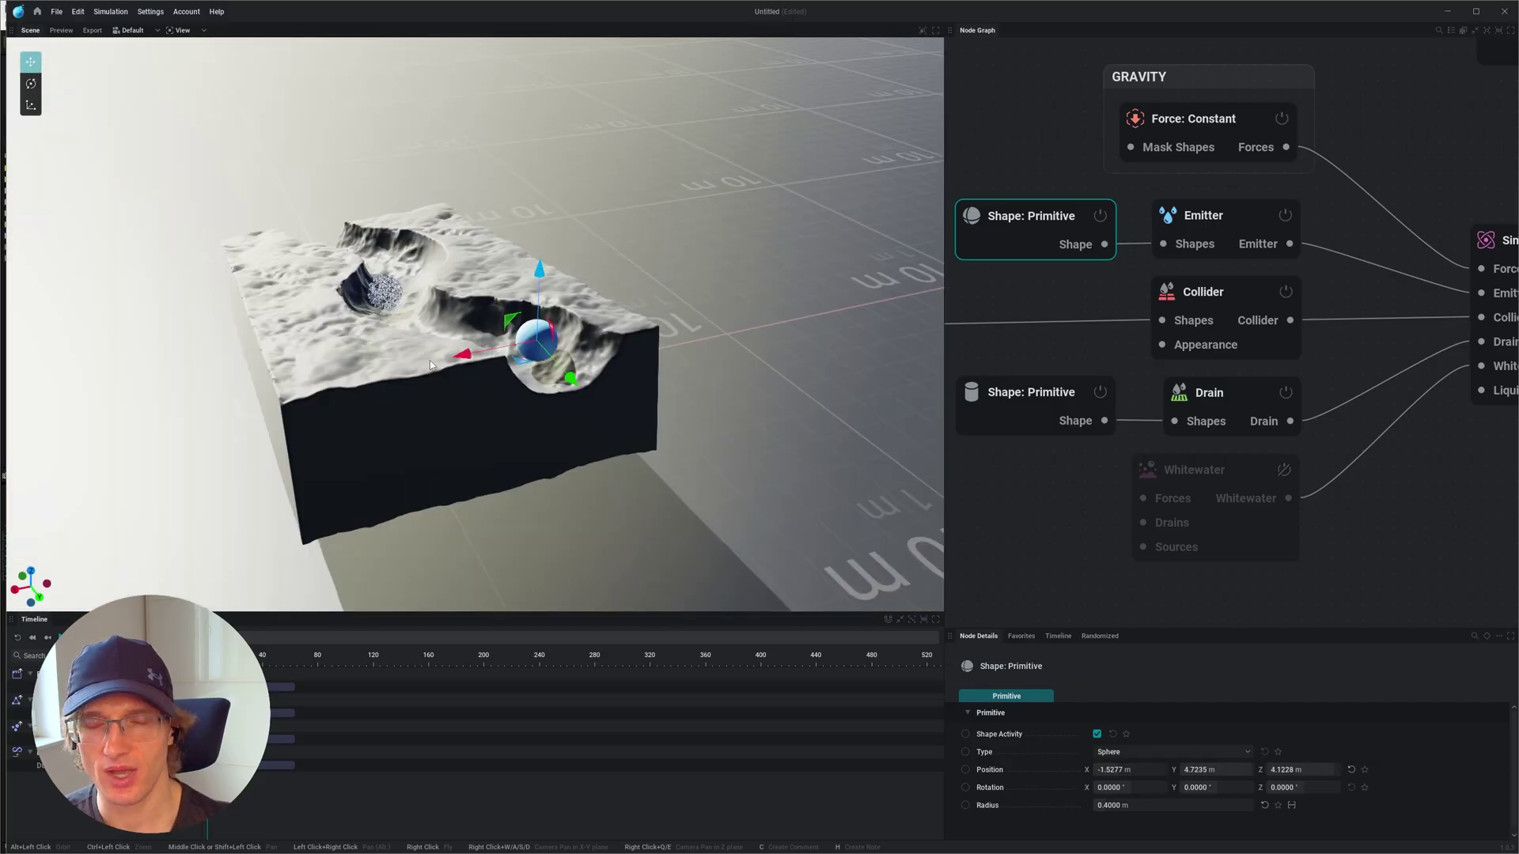
left_click_drag(431, 365, 590, 348, "alt")
left_click_drag(488, 314, 475, 283)
scroll(475, 284, "up", 3)
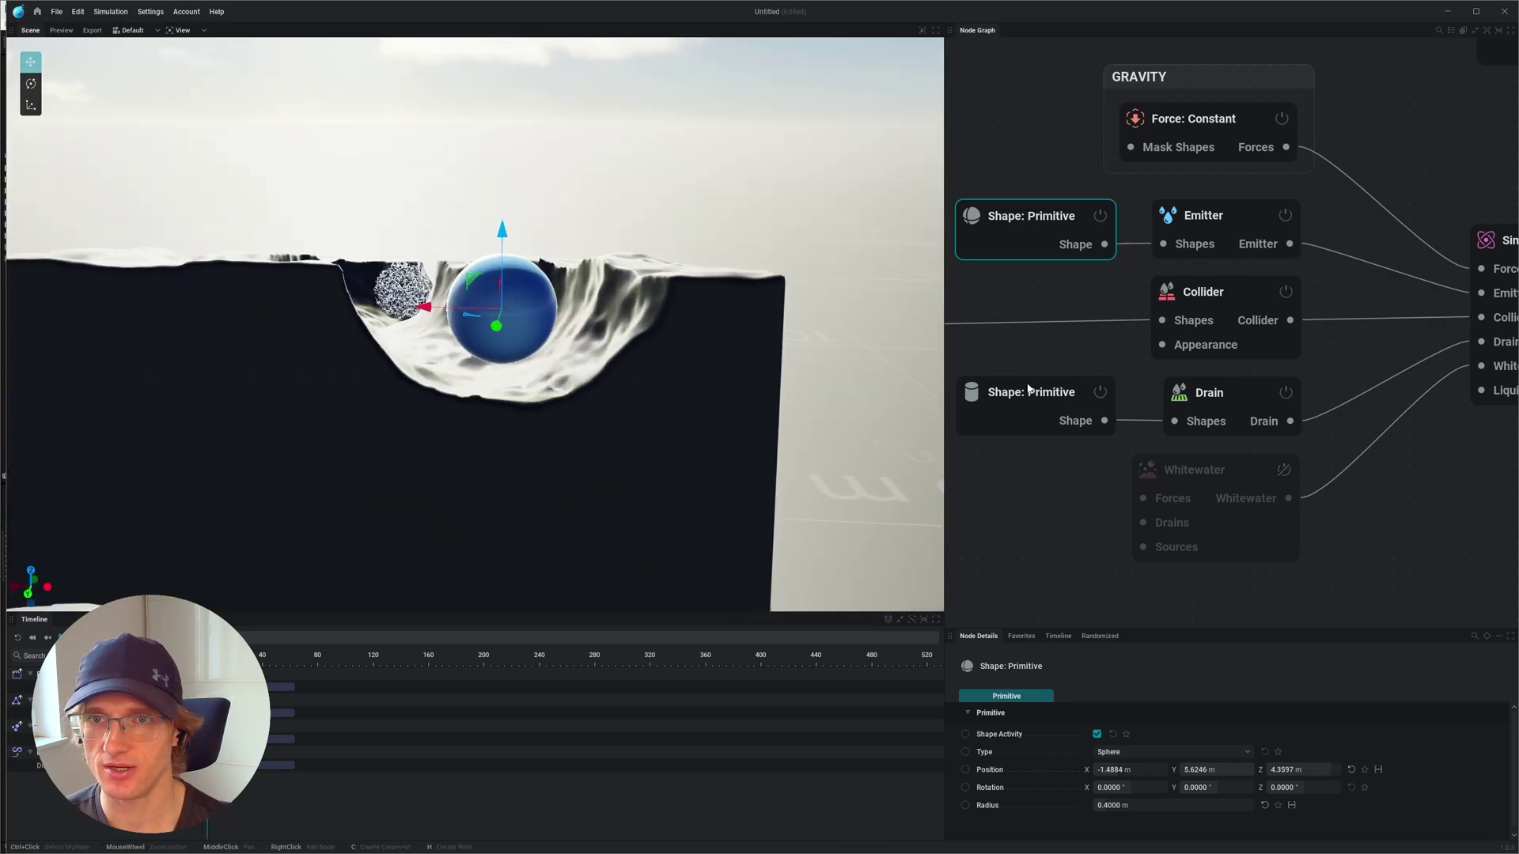
Change the Emitter's primitive to an Ellipsoid with radii of about 0.85, 0.29 and 0.47 m to fit the channel opening
left_click_drag(1124, 627, 1140, 354)
left_click(1130, 481)
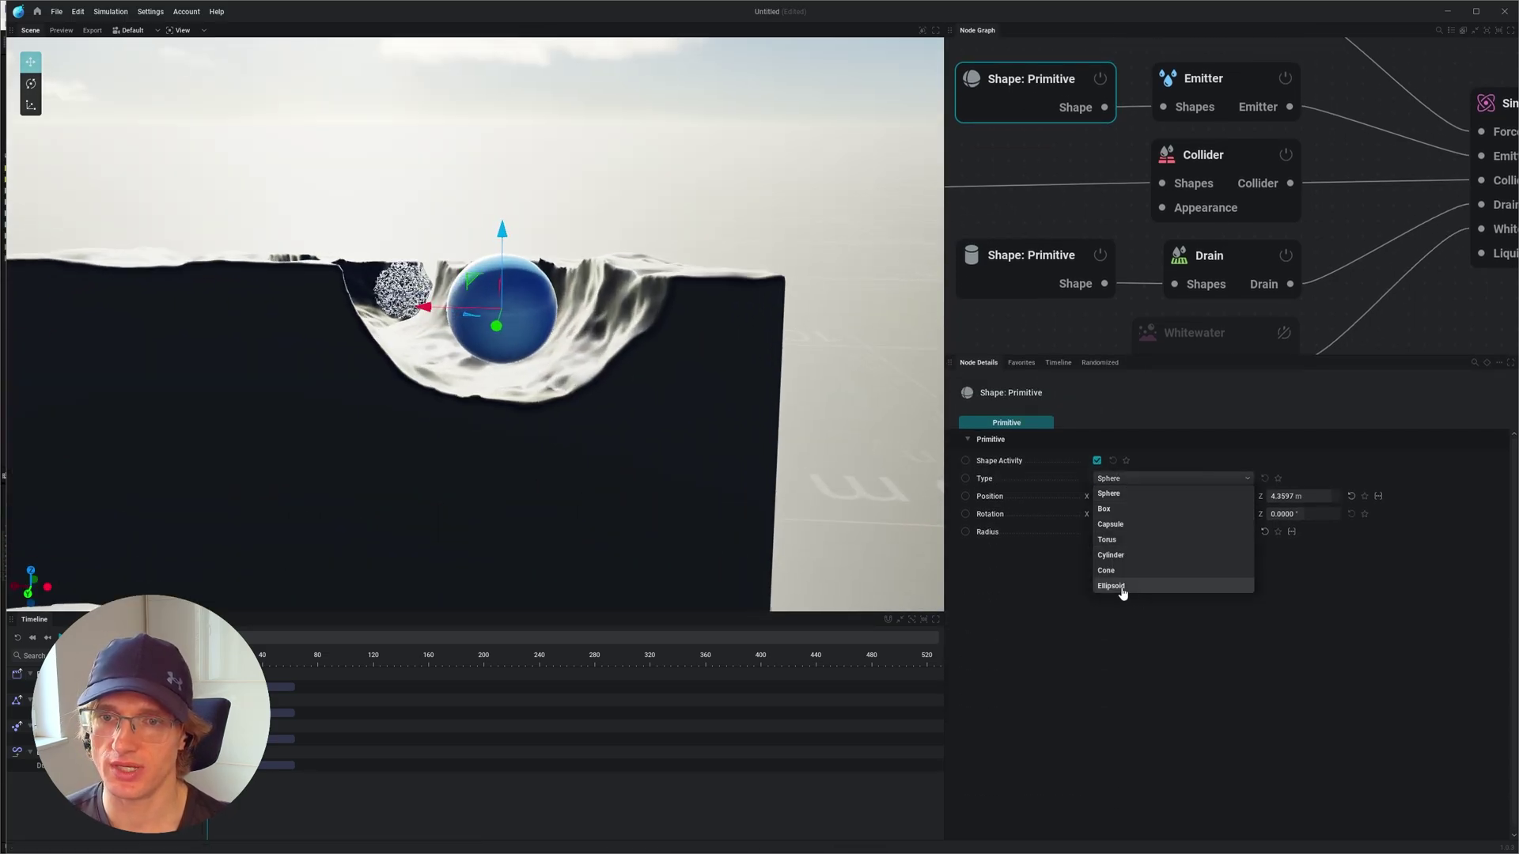
left_click(1123, 589)
left_click_drag(576, 411, 589, 474, "alt")
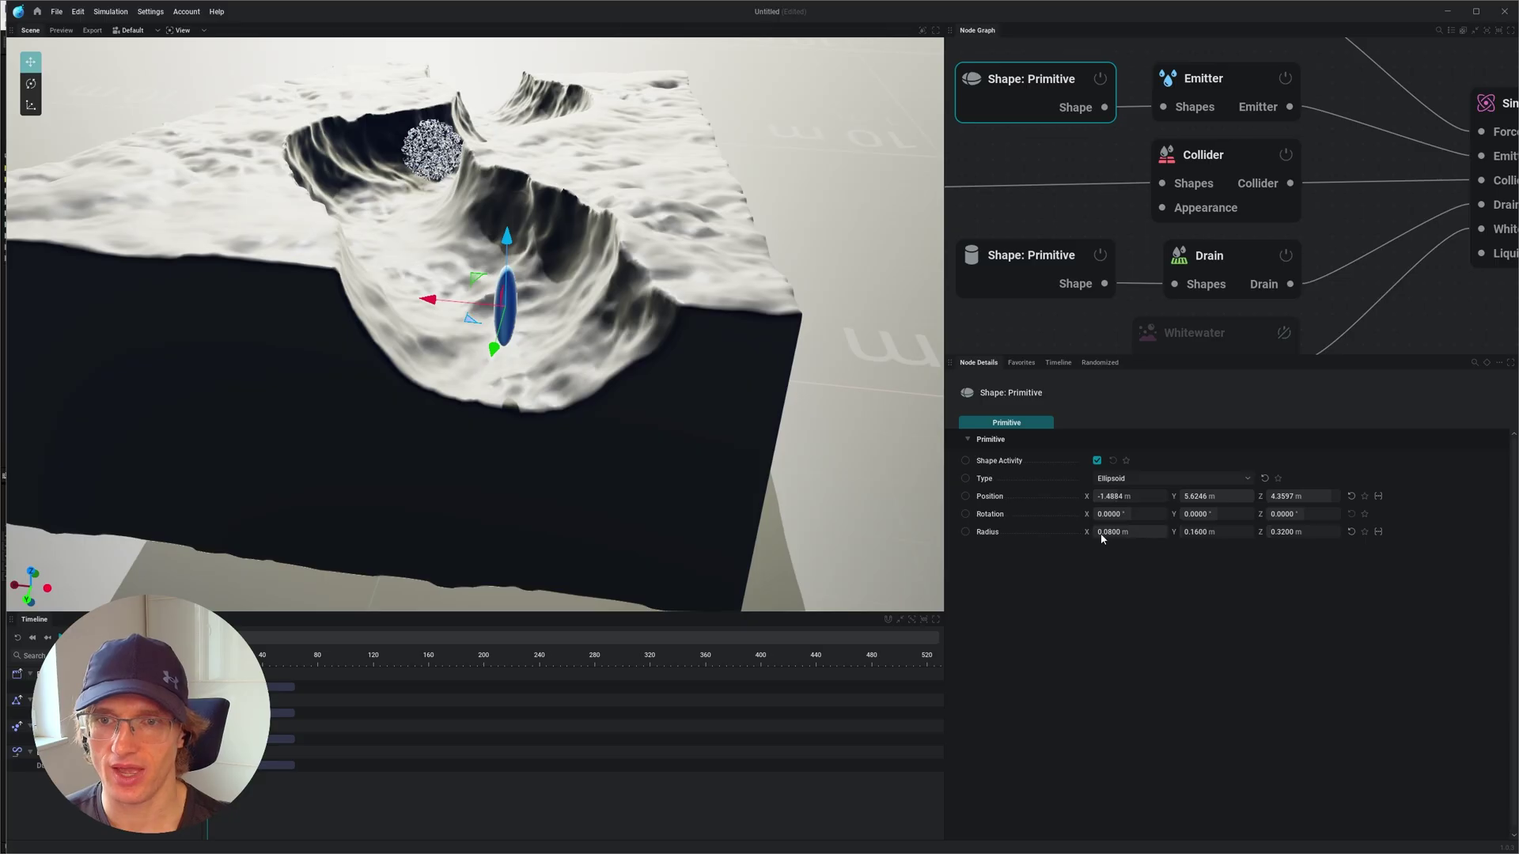
left_click_drag(1102, 538, 1320, 534)
left_click_drag(420, 270, 425, 377, "alt")
scroll(443, 316, "down", 6)
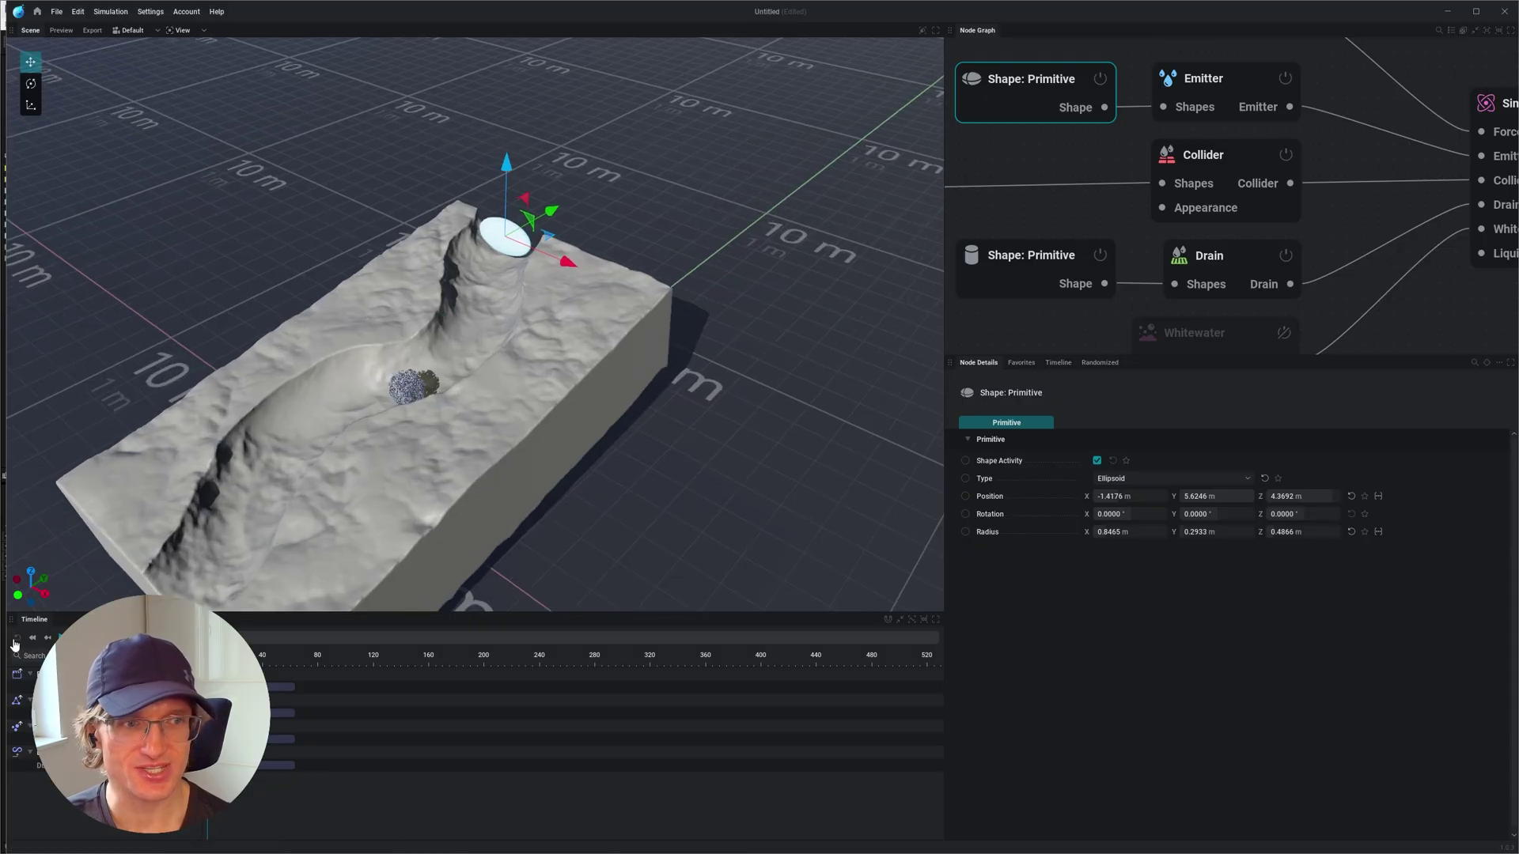
Run the simulation and show the Drain's shape in the scene to examine how it overlaps the emitter
left_click(63, 638)
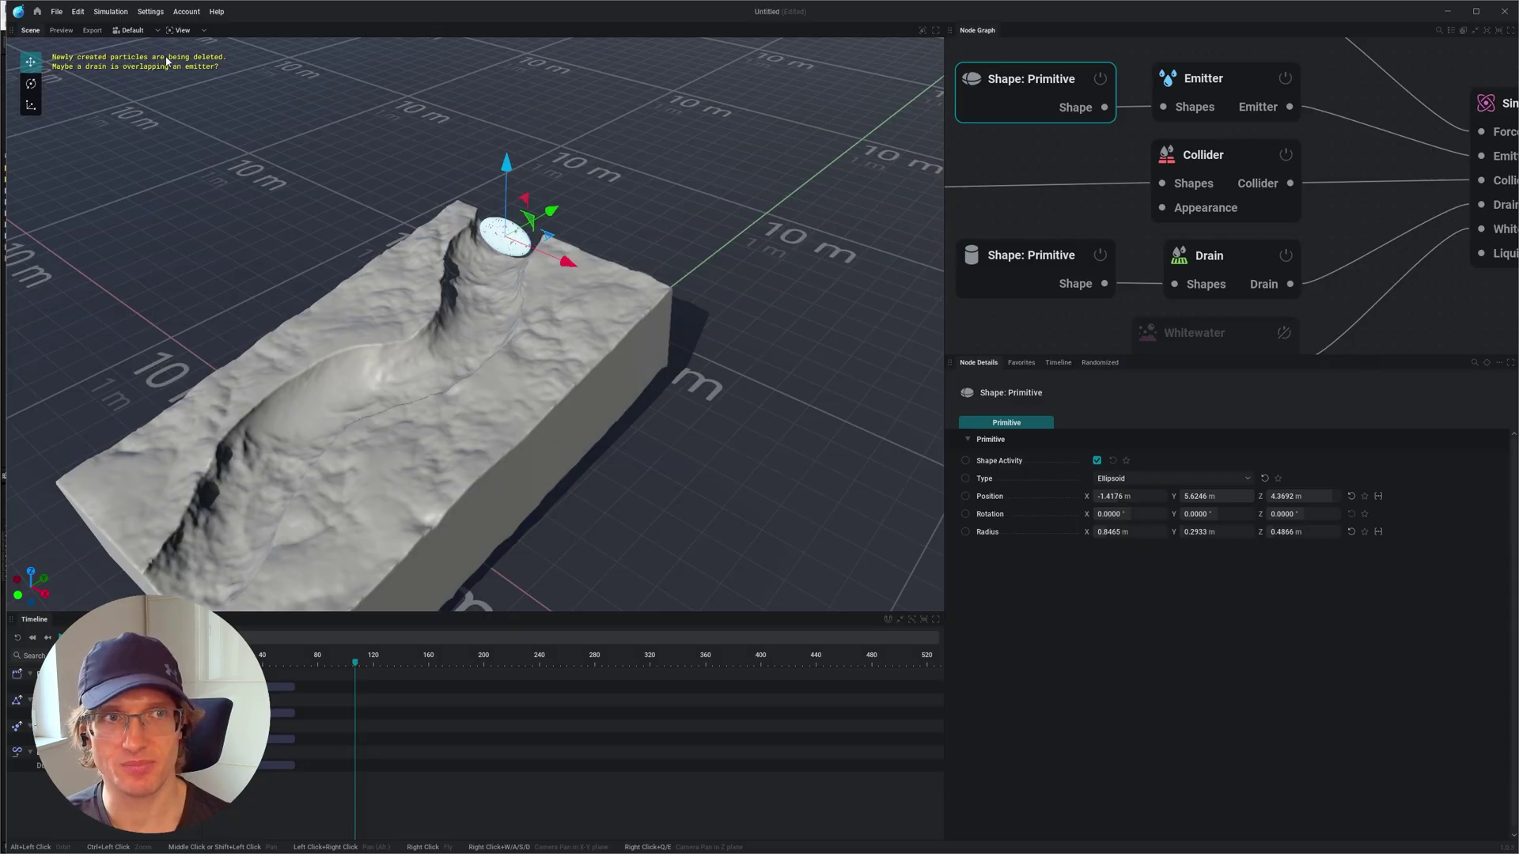
mouse_move(436, 277)
left_mouse_down("alt")
mouse_move(441, 302)
mouse_move(438, 282)
left_mouse_up("alt")
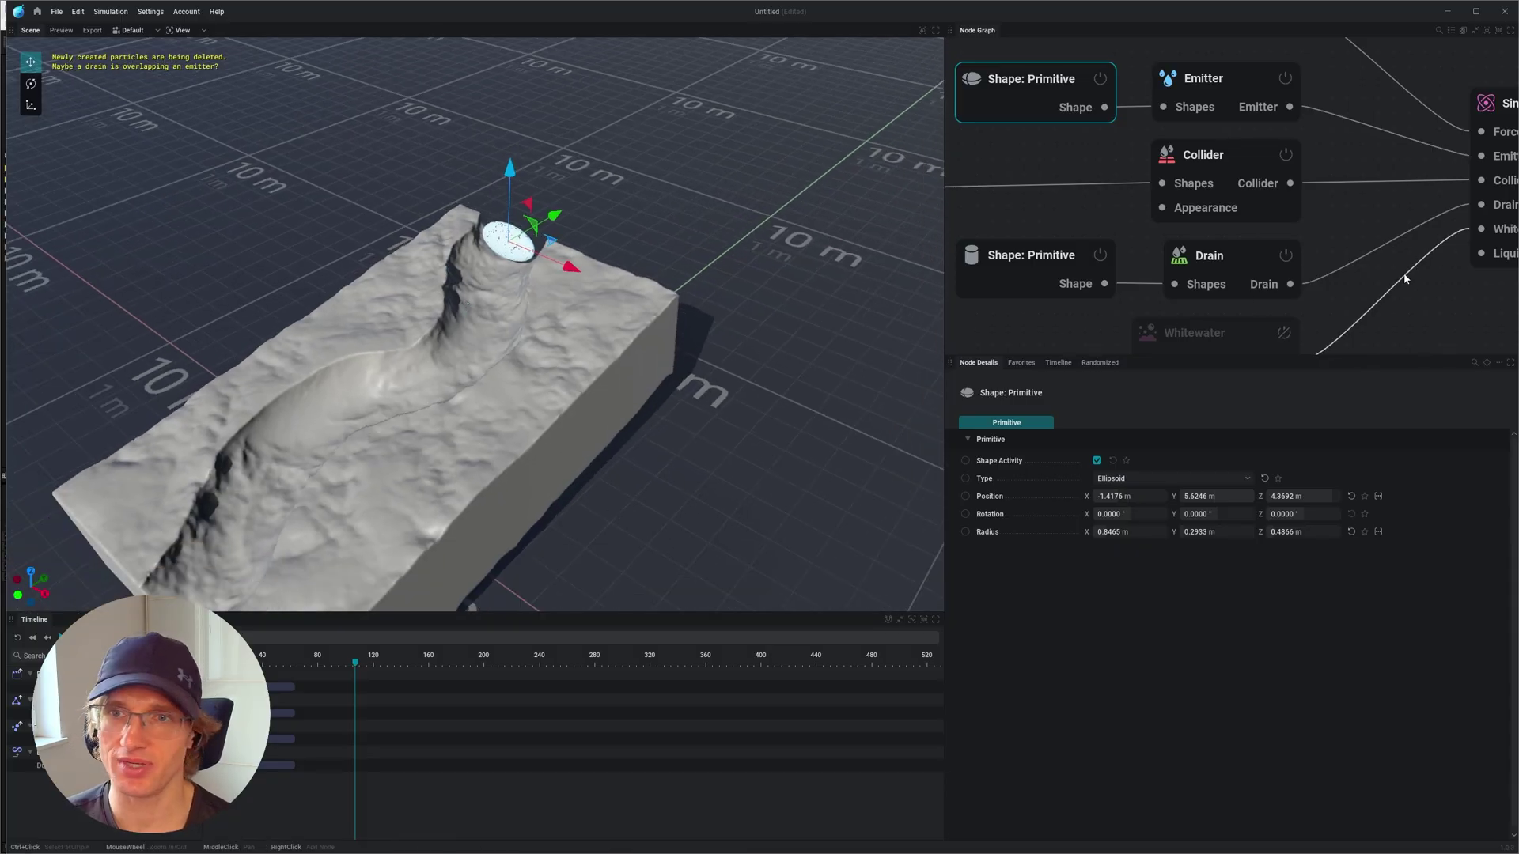
left_click(1223, 261)
left_click(1099, 499)
left_click_drag(554, 400, 494, 332, "alt")
scroll(513, 359, "down", 3)
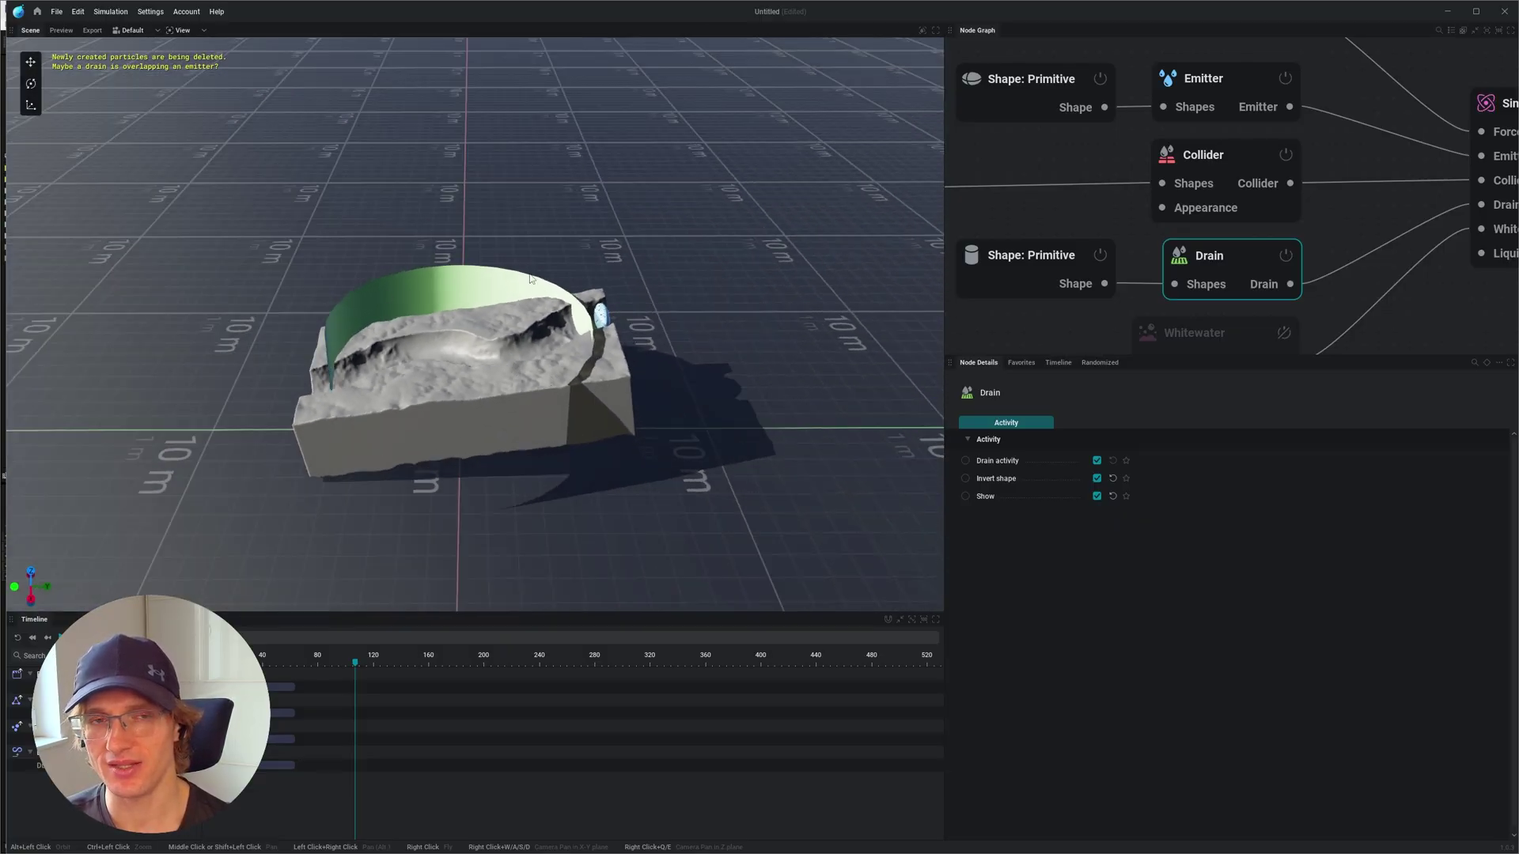
Set the Drain's cylinder primitive to a radius of 7 m and a height of 5 m
left_click(1048, 279)
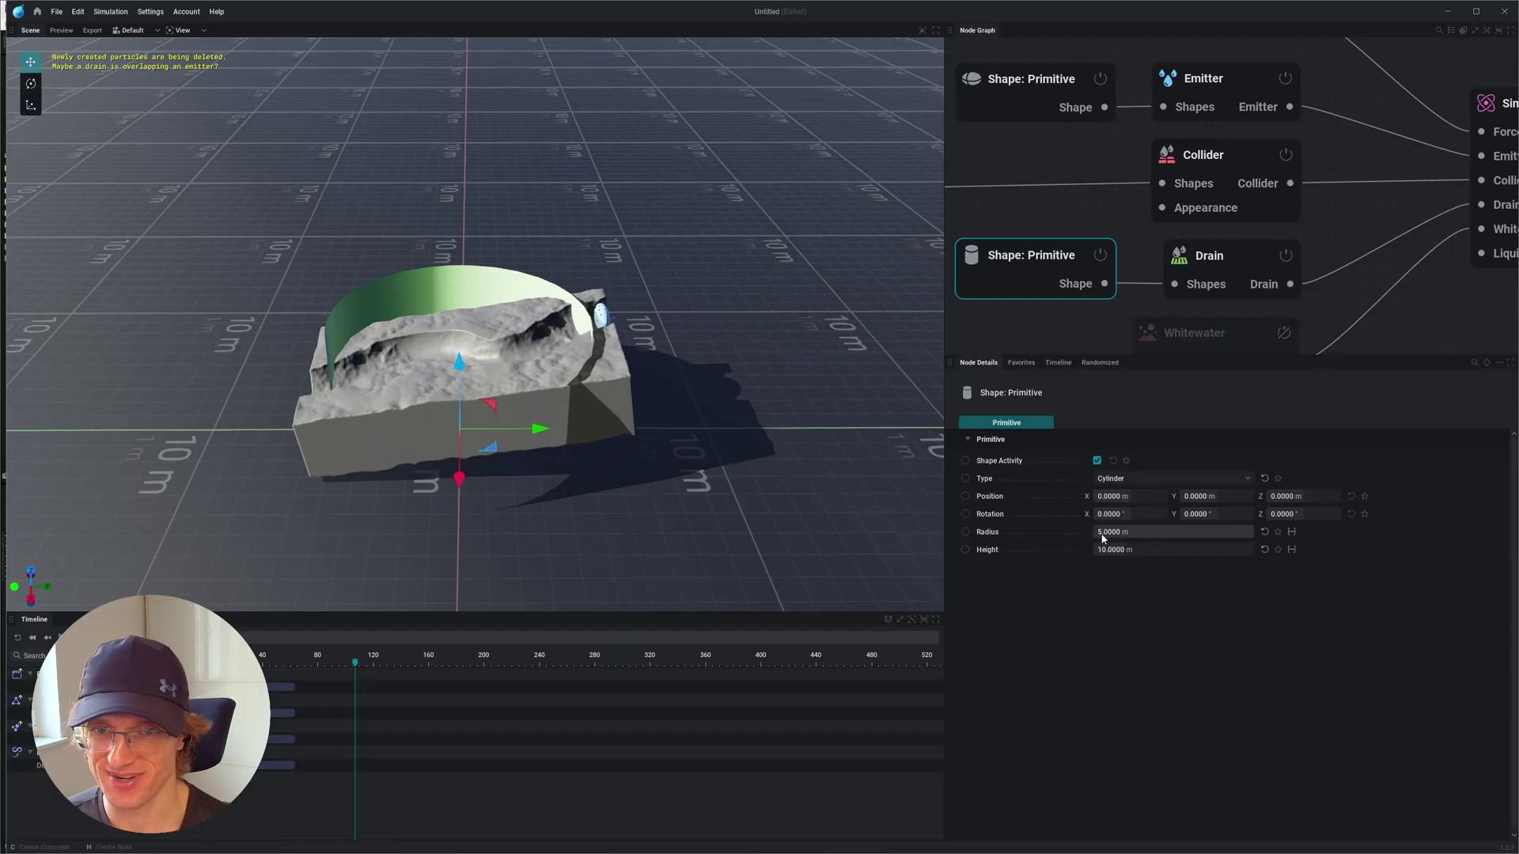
key("Return")
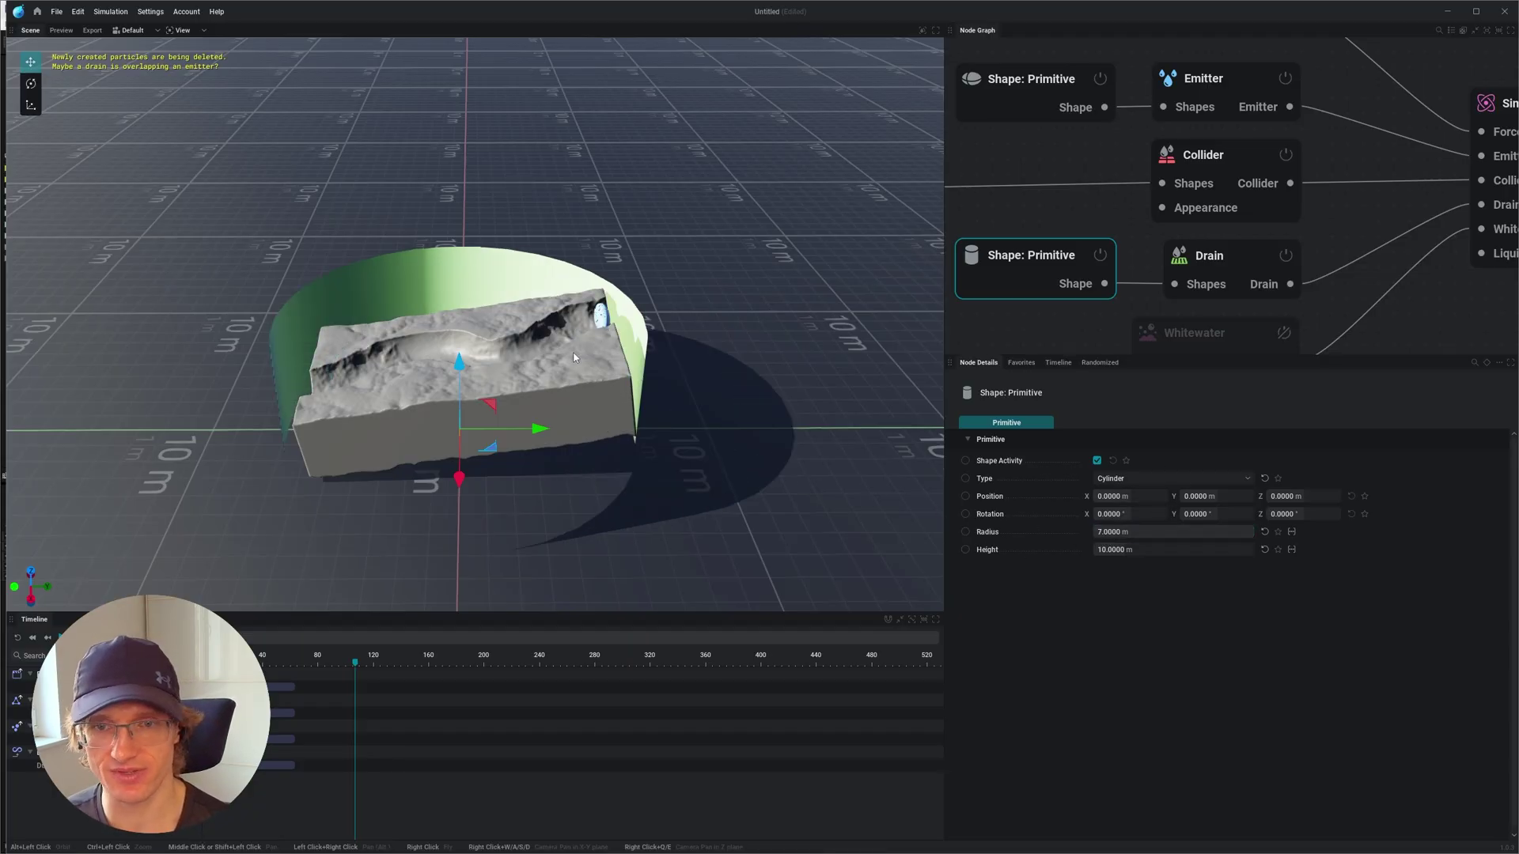
left_click_drag(575, 358, 553, 372, "alt")
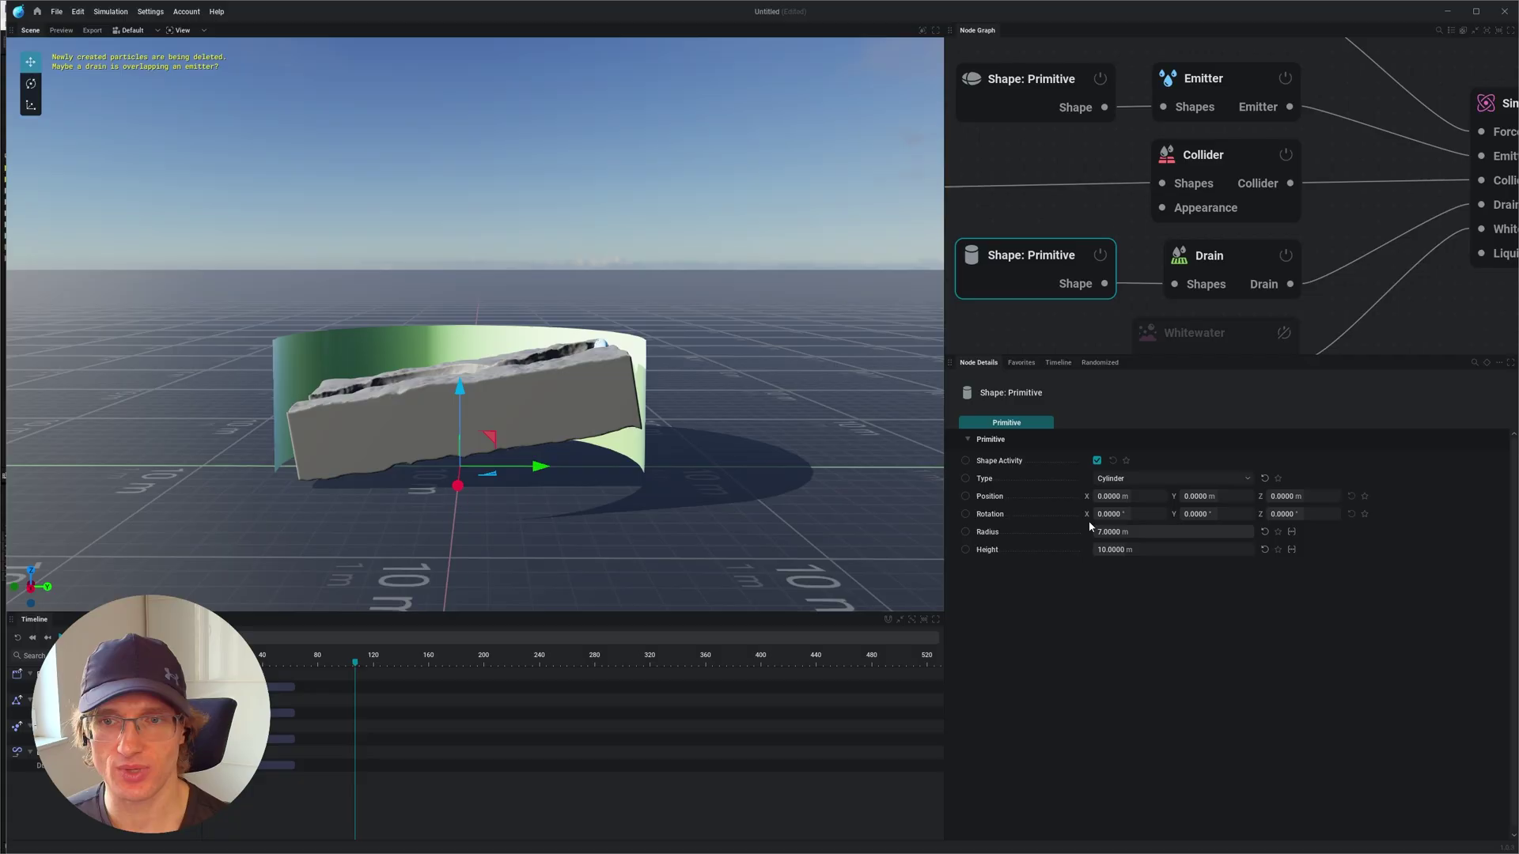
left_click(1098, 551)
type("5")
key("Return")
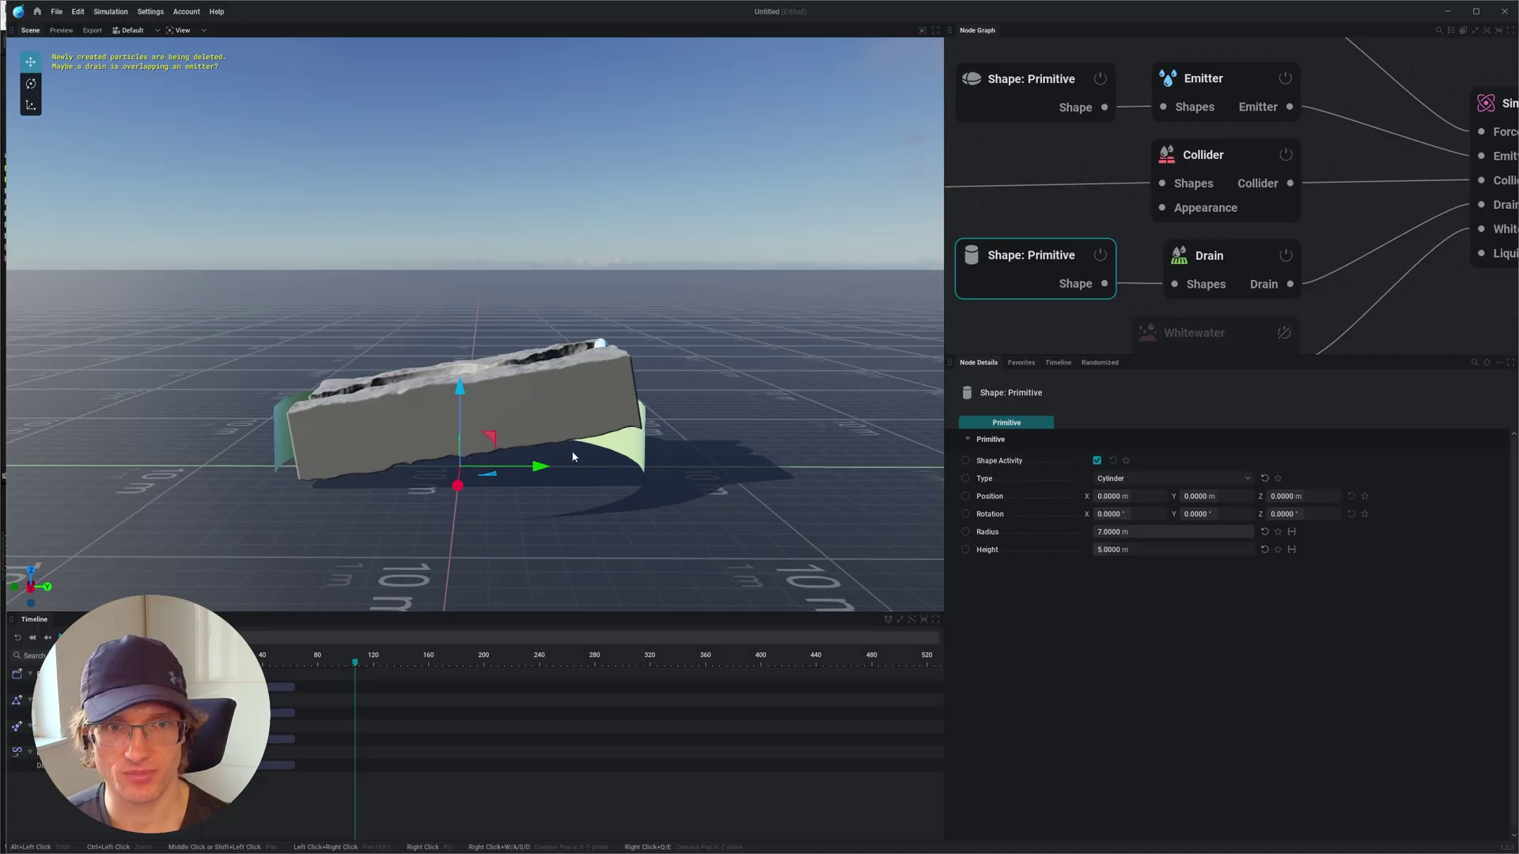
Raise the Drain's cylinder to about Z 2.78 m so that it encloses the terrain and the emitter
left_click_drag(460, 391, 479, 328)
left_click_drag(478, 324, 478, 320)
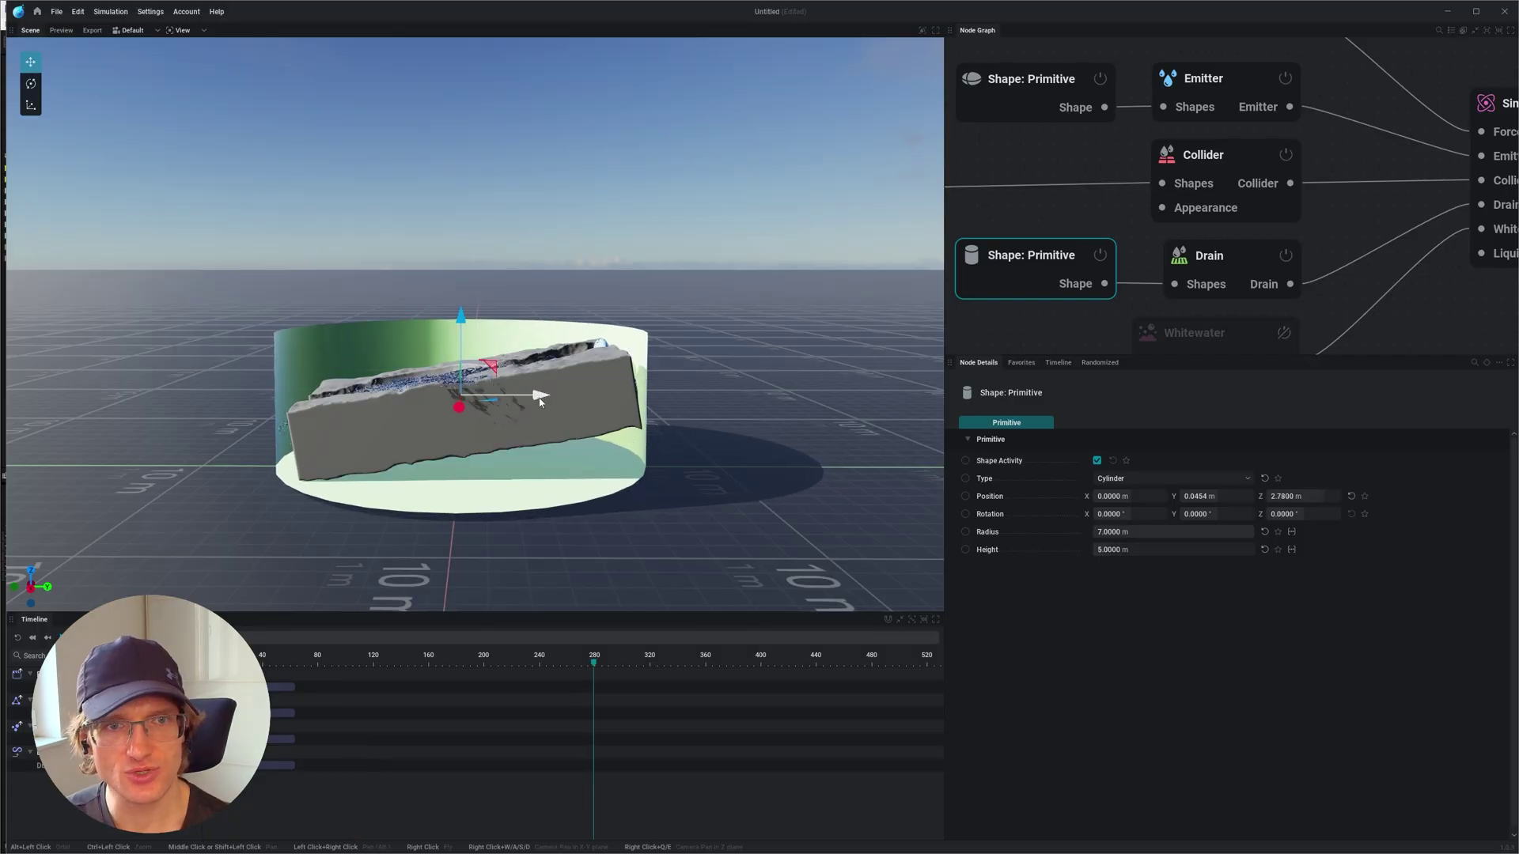
left_click_drag(507, 405, 508, 405)
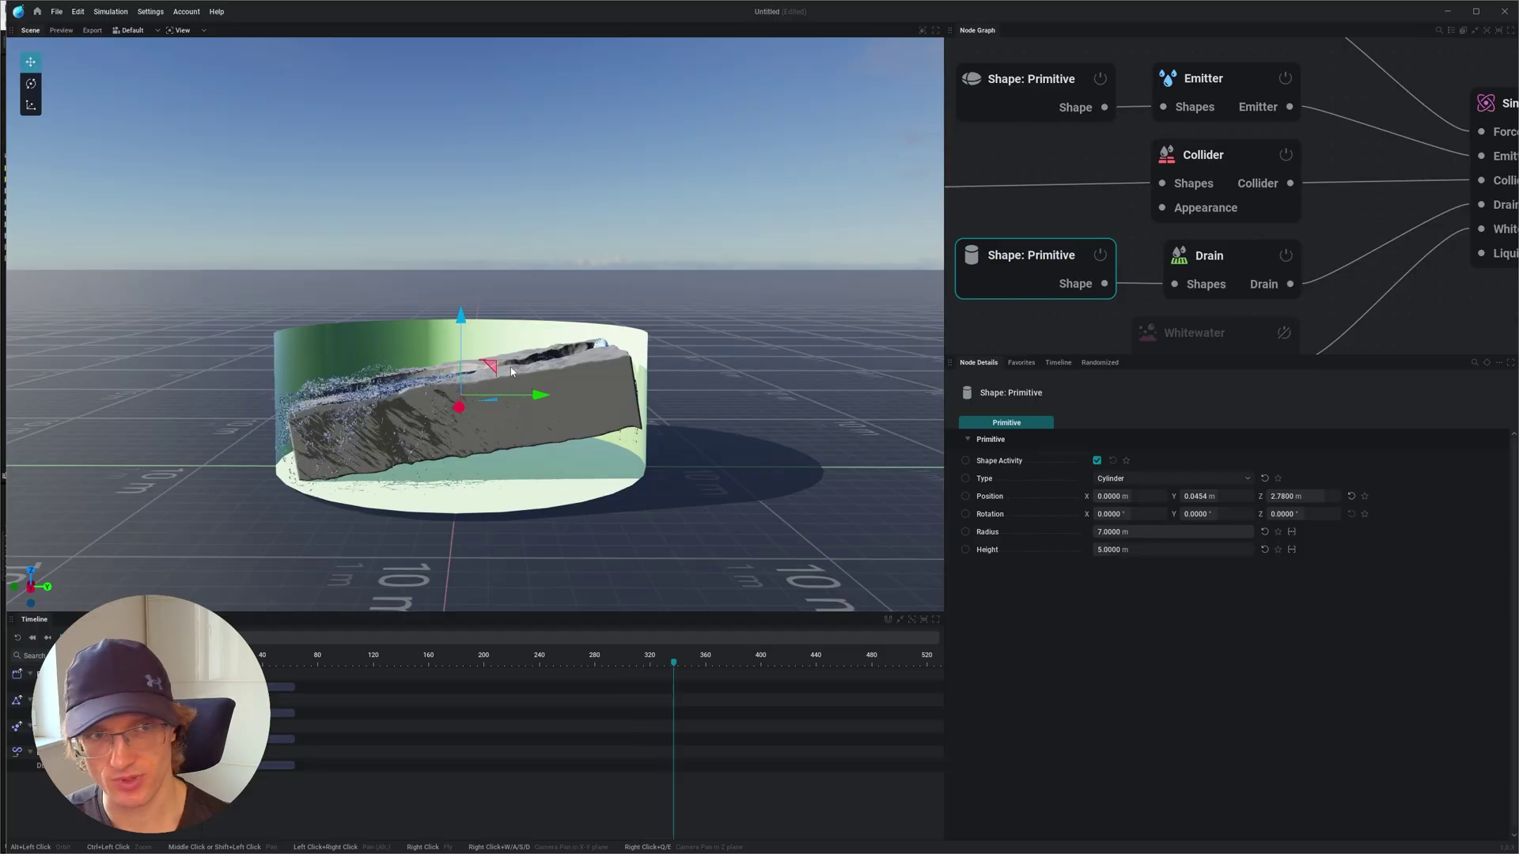
Hide the Drain's shape in the scene and examine the liquid flowing down the channel
left_click_drag(475, 341, 263, 467, "alt")
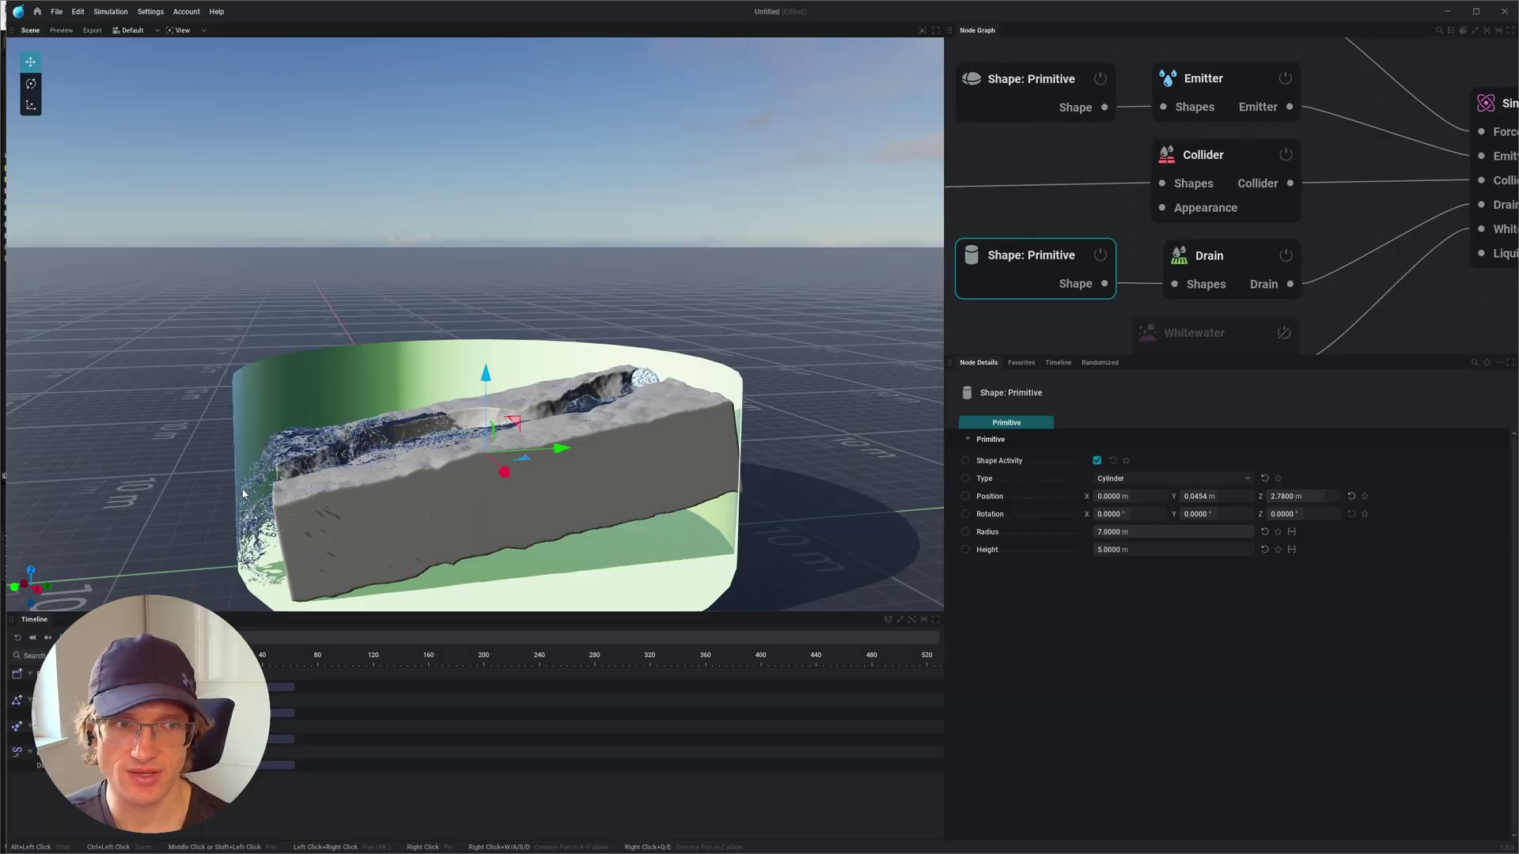
left_click_drag(261, 443, 380, 230, "alt")
scroll(467, 292, "up", 3)
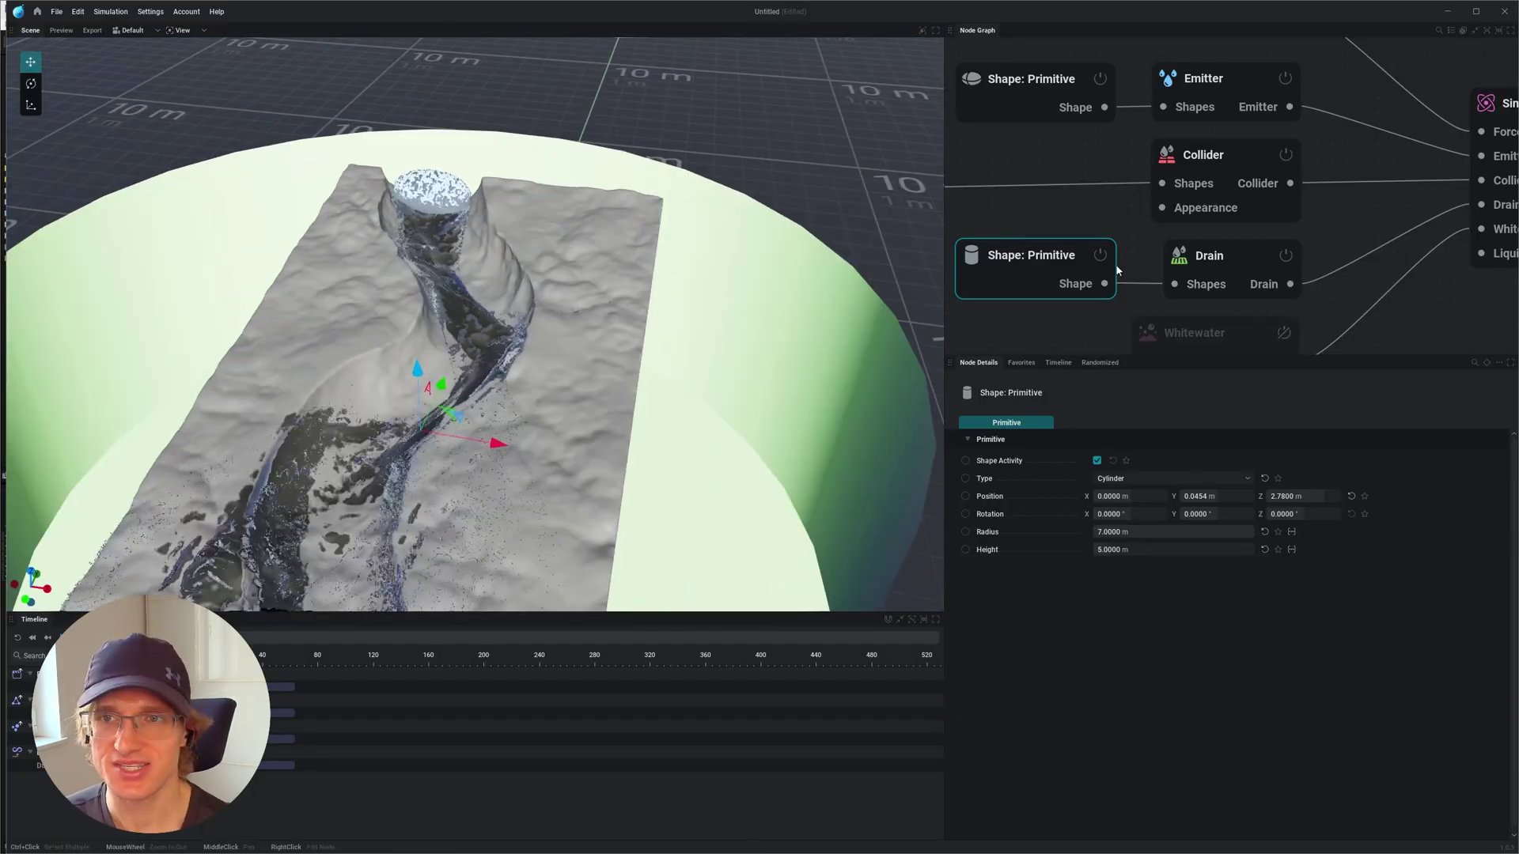
left_click(1215, 252)
left_click(1097, 496)
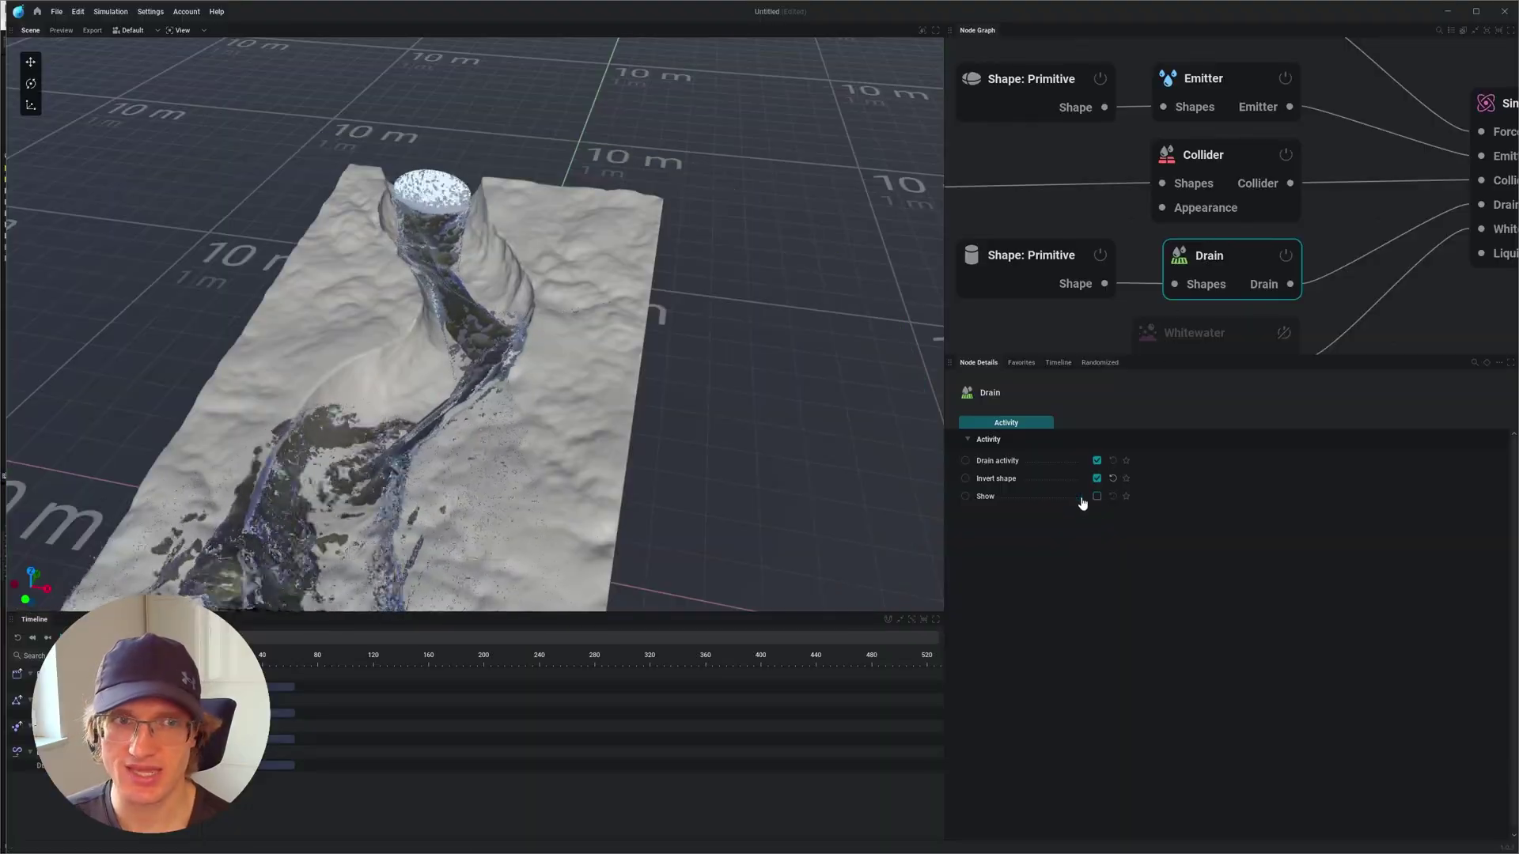
right_click_drag(554, 360, 523, 336)
left_click_drag(524, 330, 577, 380, "alt")
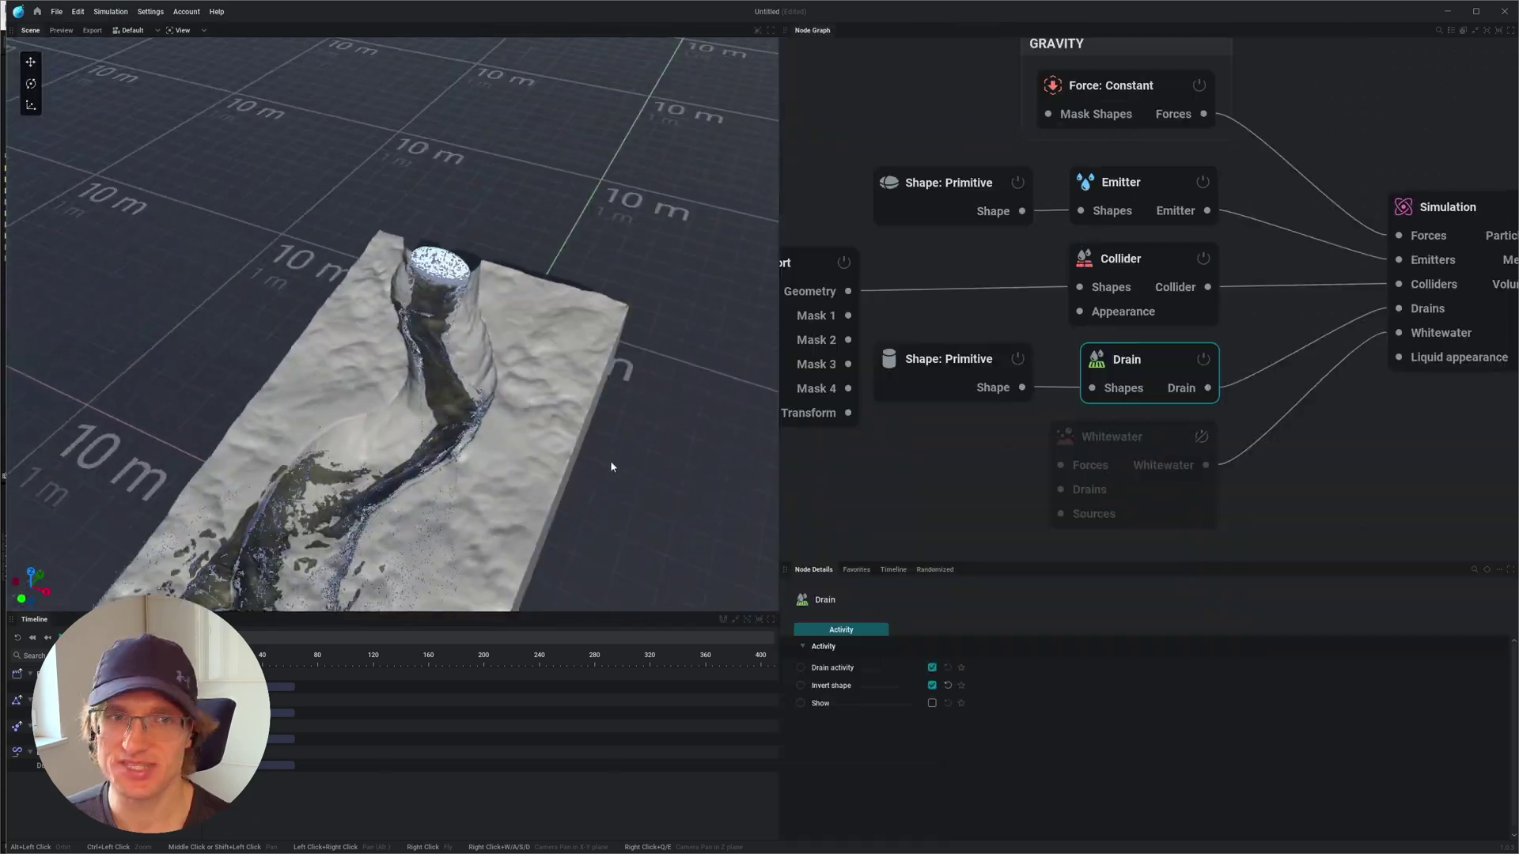
Add an Appearance node to the Simulation's Liquid appearance input and place it below the Whitewater node
scroll(1309, 362, "down", 2)
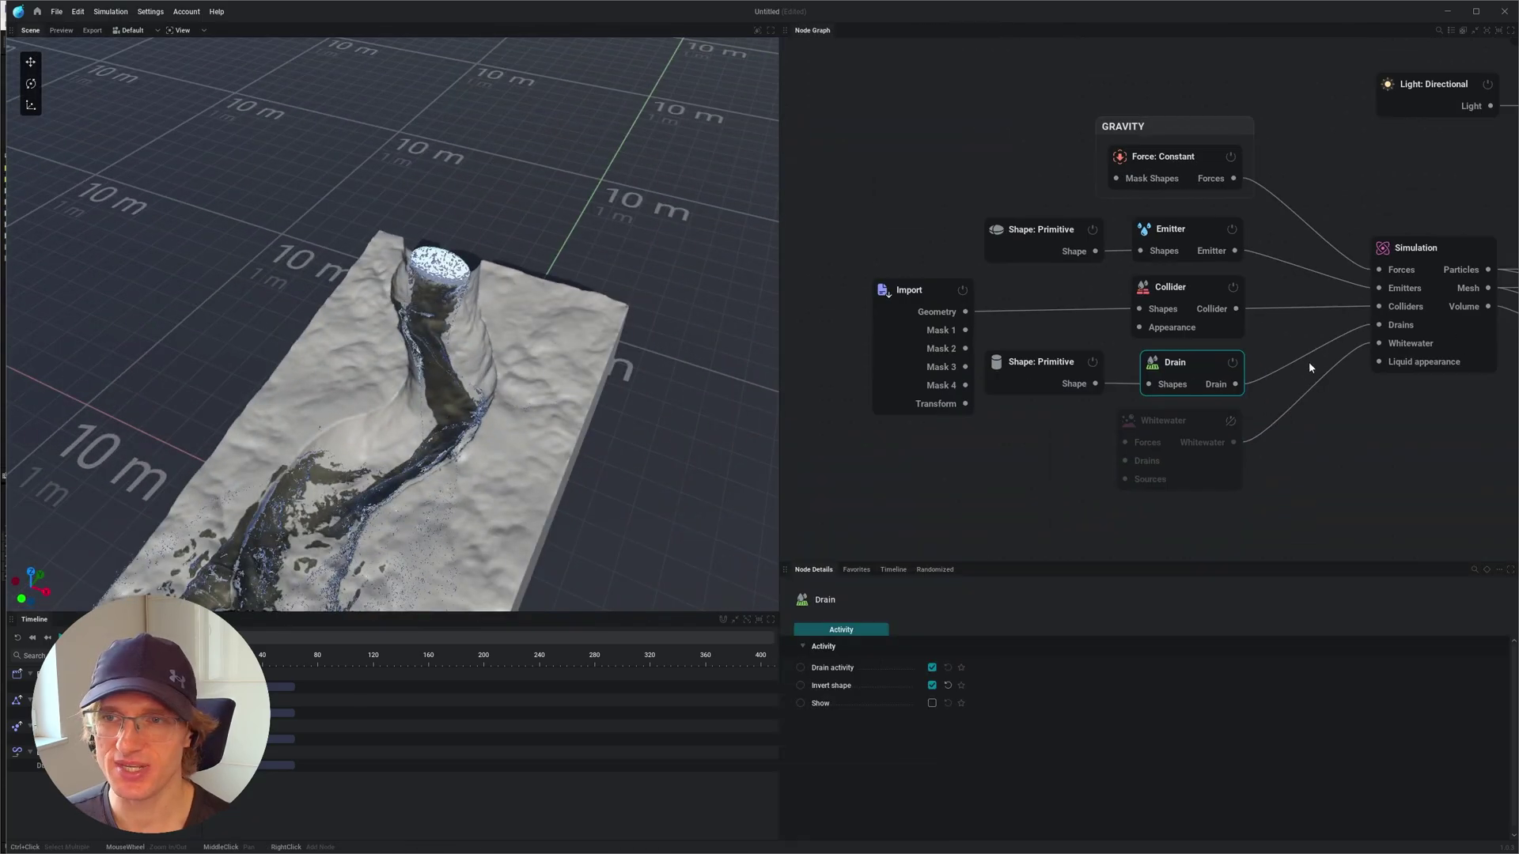
middle_click_drag(1308, 363, 1186, 330)
left_click_drag(1243, 310, 1202, 413)
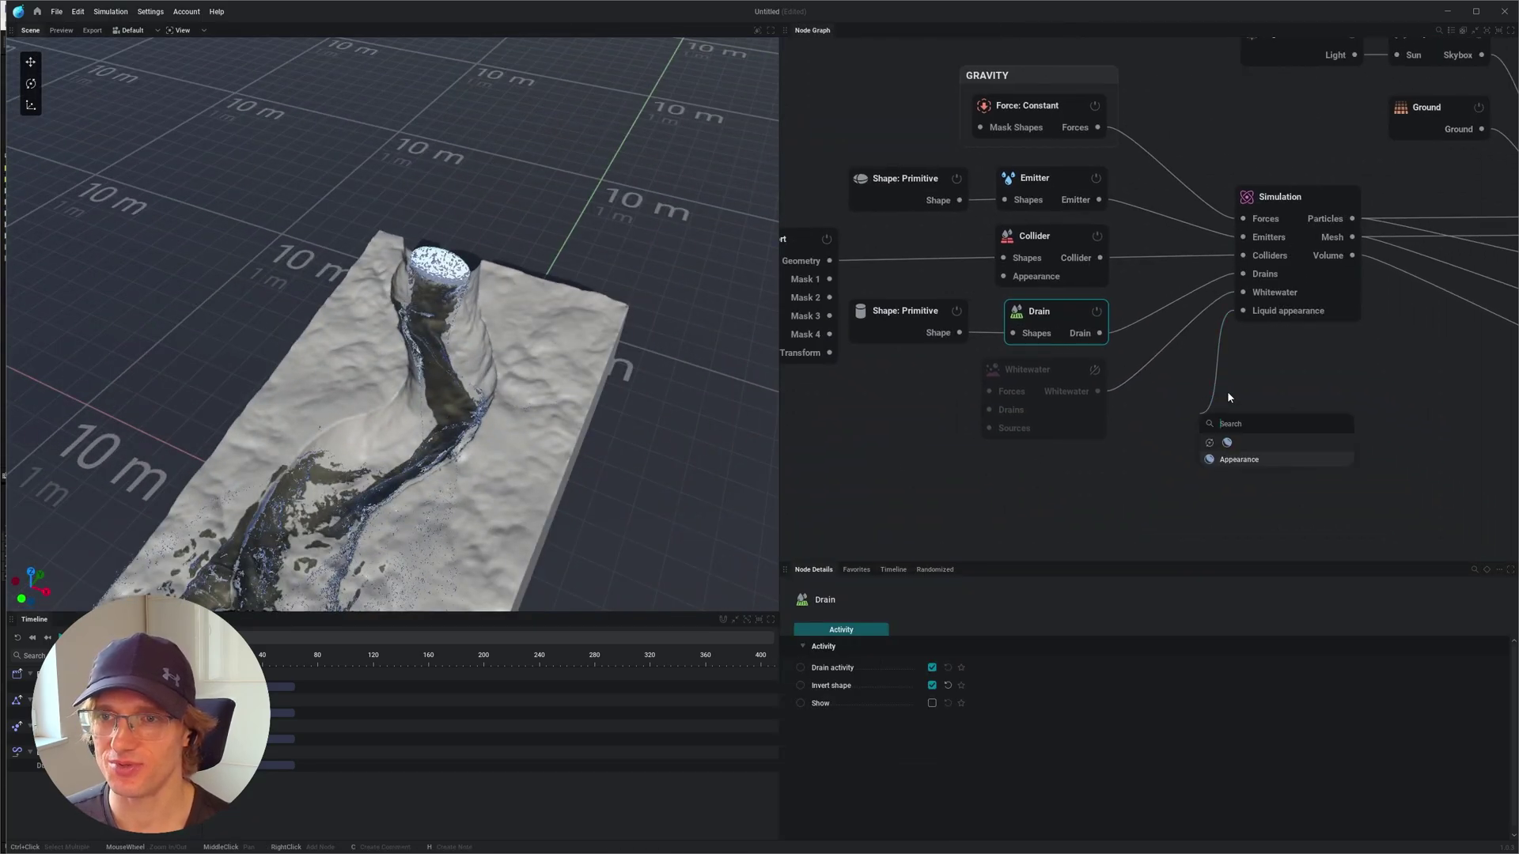
left_click(1235, 464)
left_click_drag(1235, 463, 1151, 436)
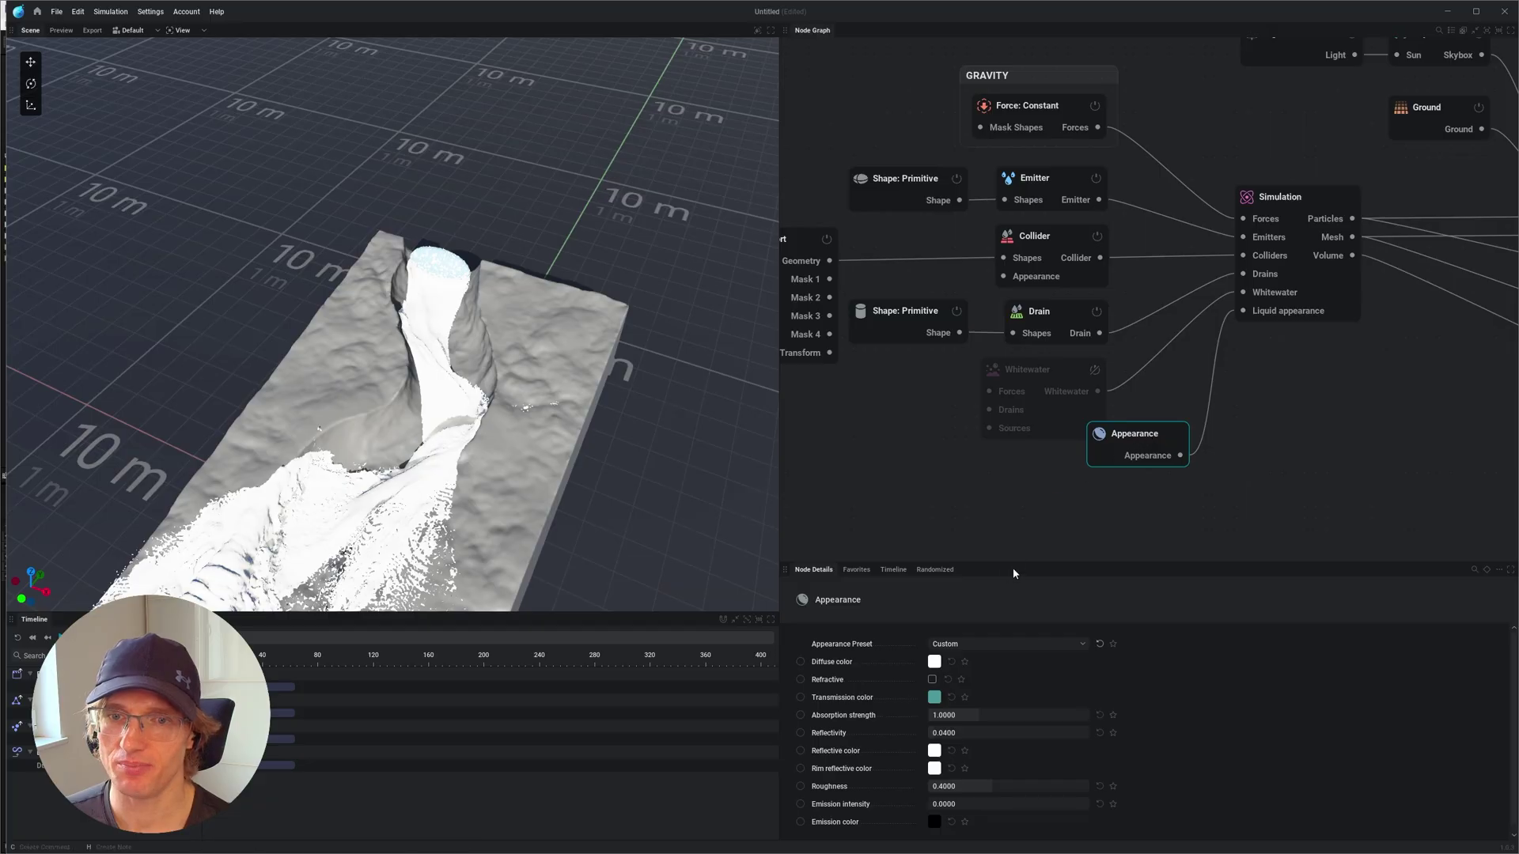
Apply the Plastic preset to the Appearance node and give the liquid a saturated blue diffuse color
left_click_drag(1056, 559, 1064, 455)
left_click(958, 537)
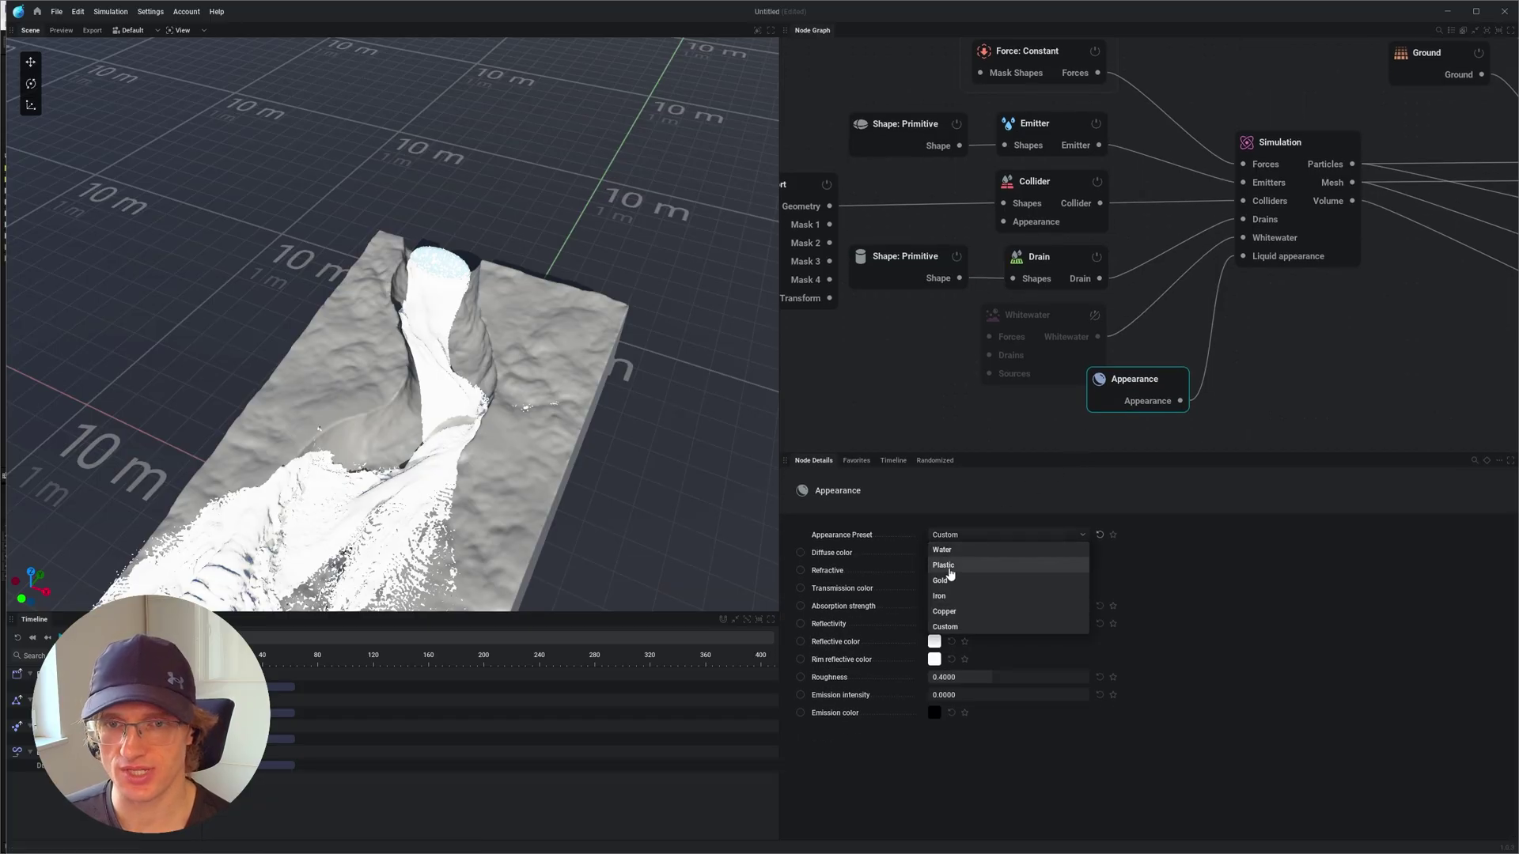
left_click(949, 566)
left_click(934, 553)
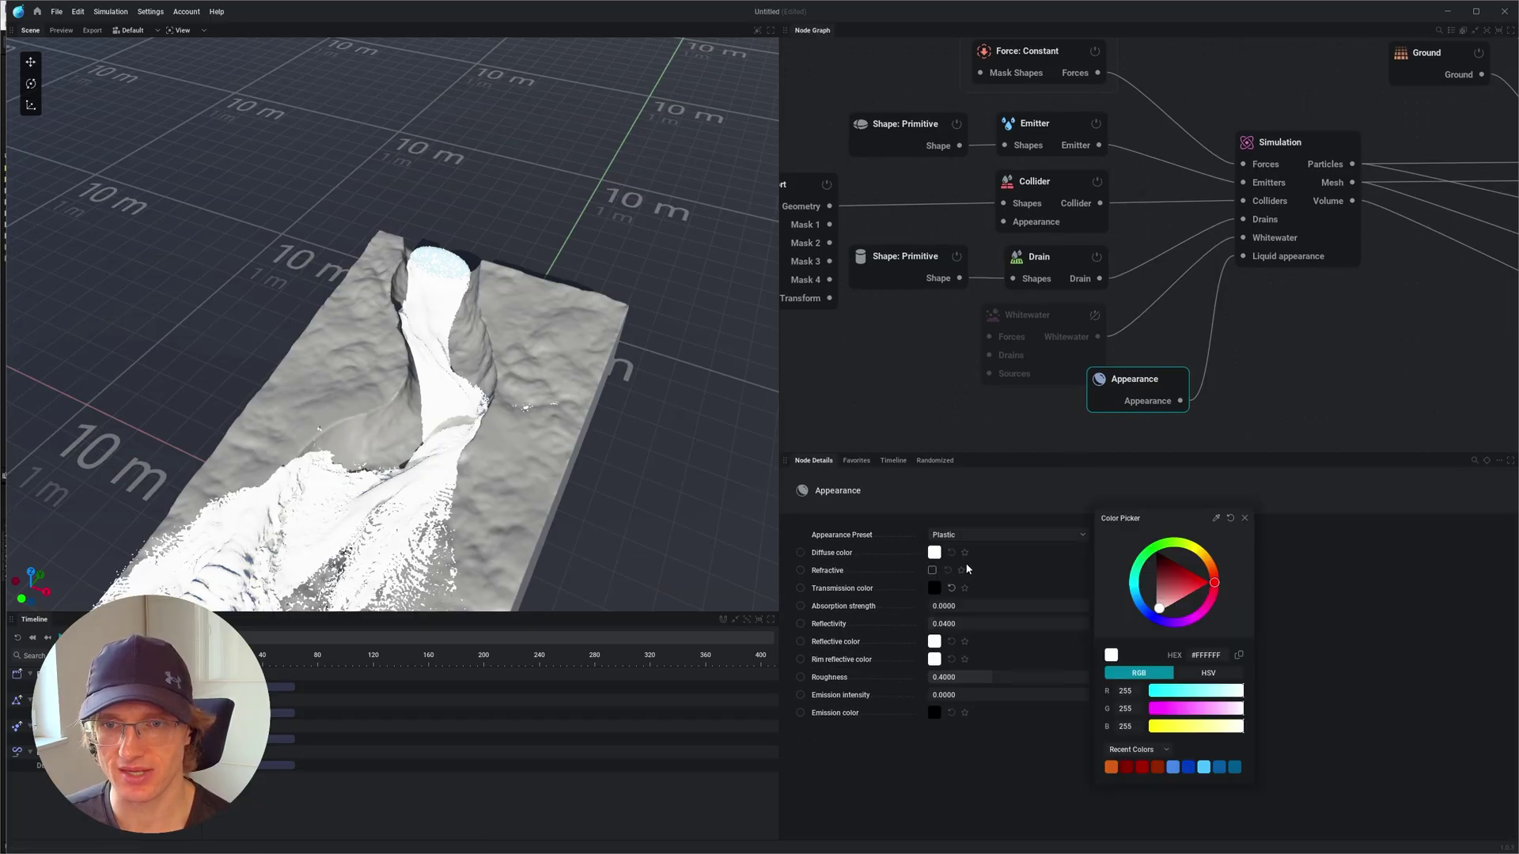
left_click(1136, 604)
left_click(1182, 588)
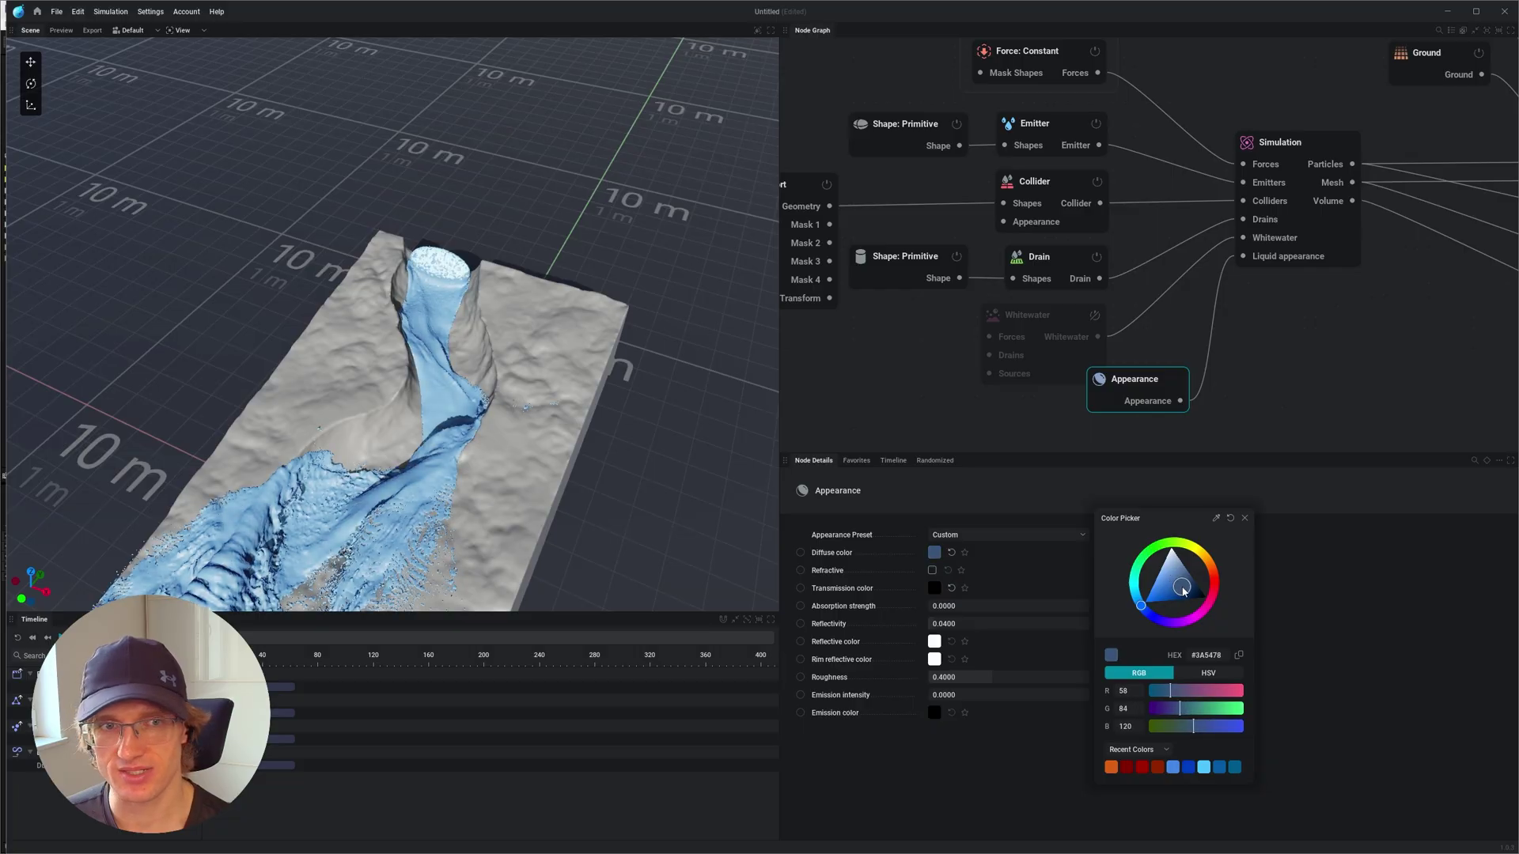
left_click_drag(1183, 590, 1181, 595)
left_click(1264, 410)
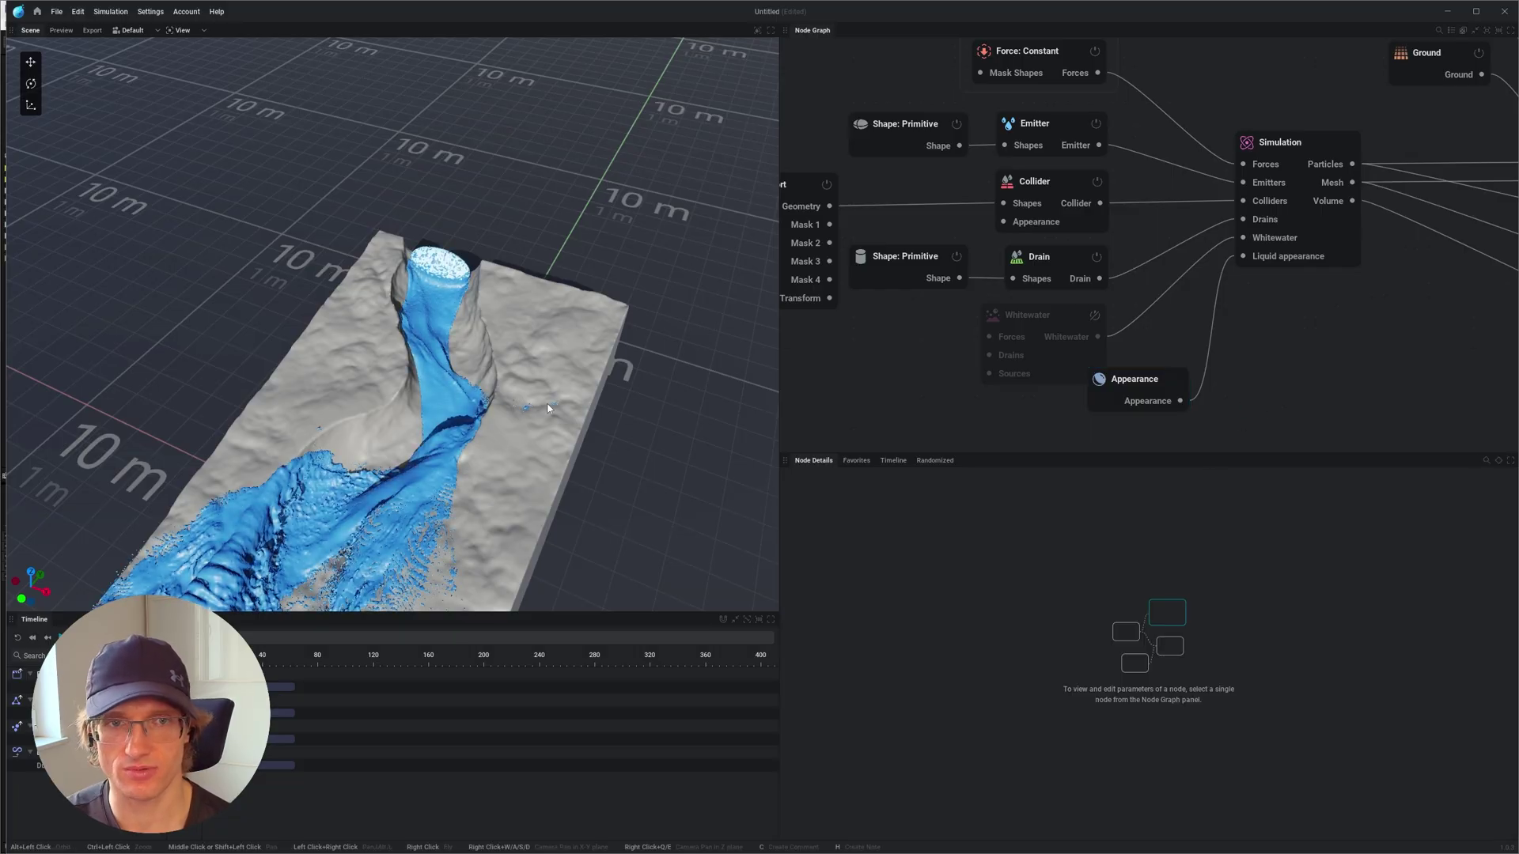
Play the simulation and examine from several angles how the blue liquid flows down the channel
scroll(363, 369, "up", 5)
left_click_drag(364, 367, 365, 369, "alt")
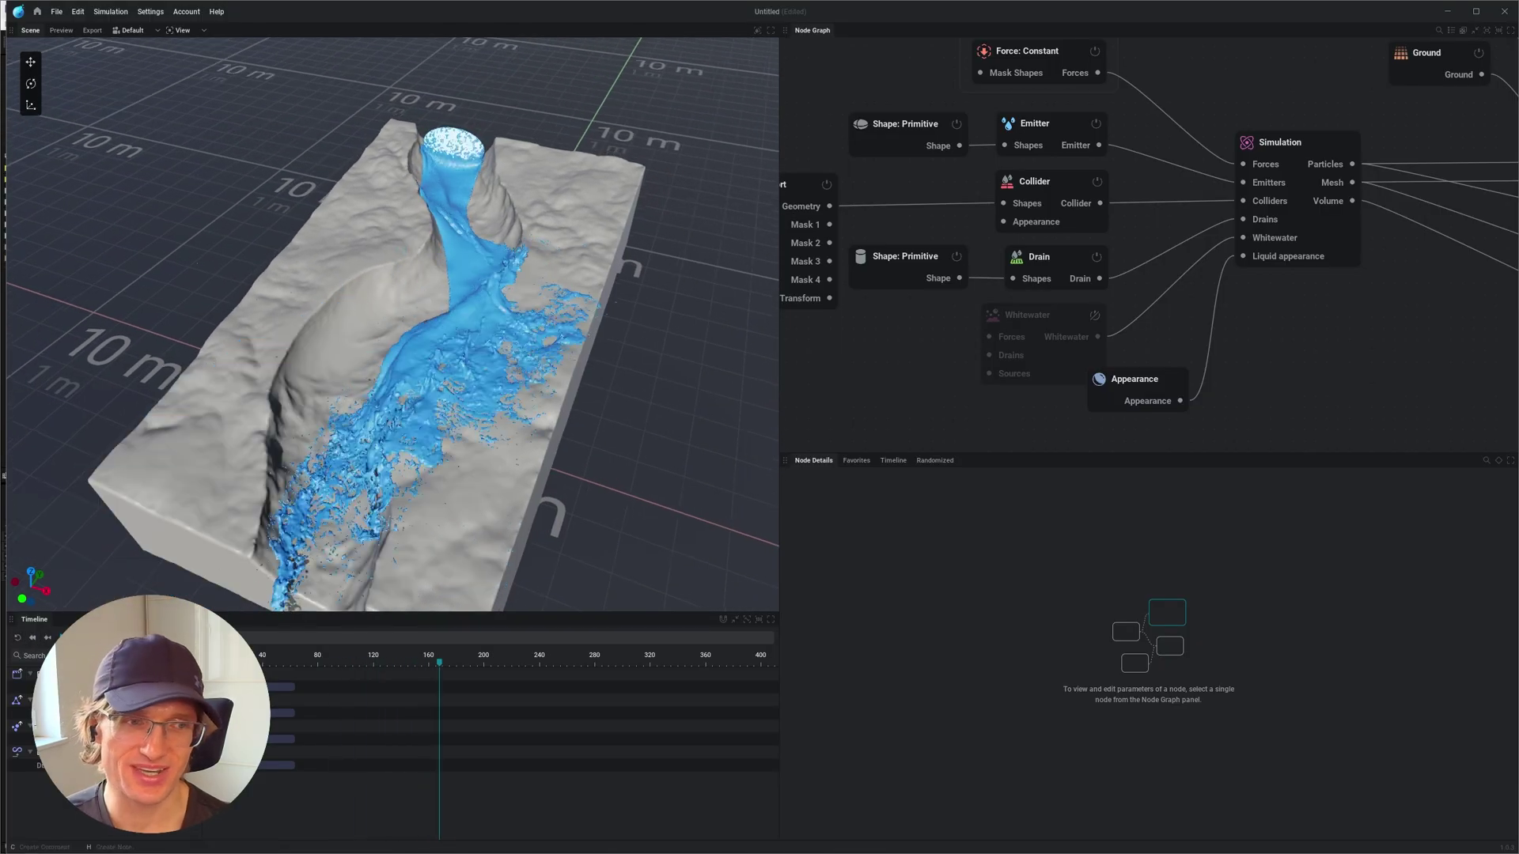
mouse_move(380, 356)
left_mouse_down("alt")
mouse_move(431, 312)
mouse_move(380, 340)
left_mouse_up("alt")
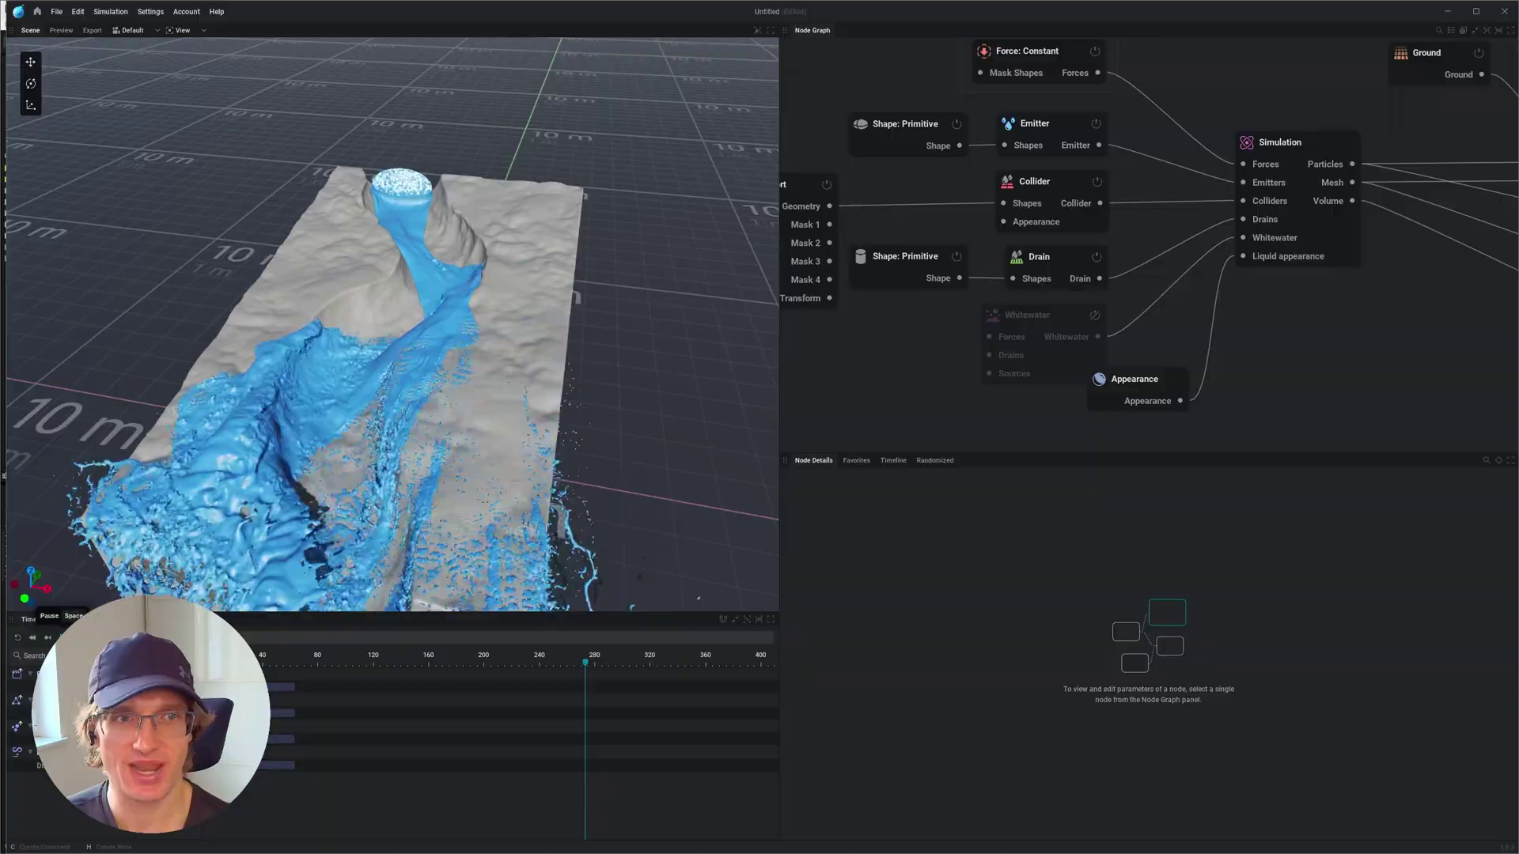
left_click_drag(441, 286, 392, 380, "alt")
mouse_move(428, 326)
left_mouse_down("alt")
mouse_move(428, 340)
mouse_move(449, 318)
left_mouse_up("alt")
scroll(428, 341, "up", 2)
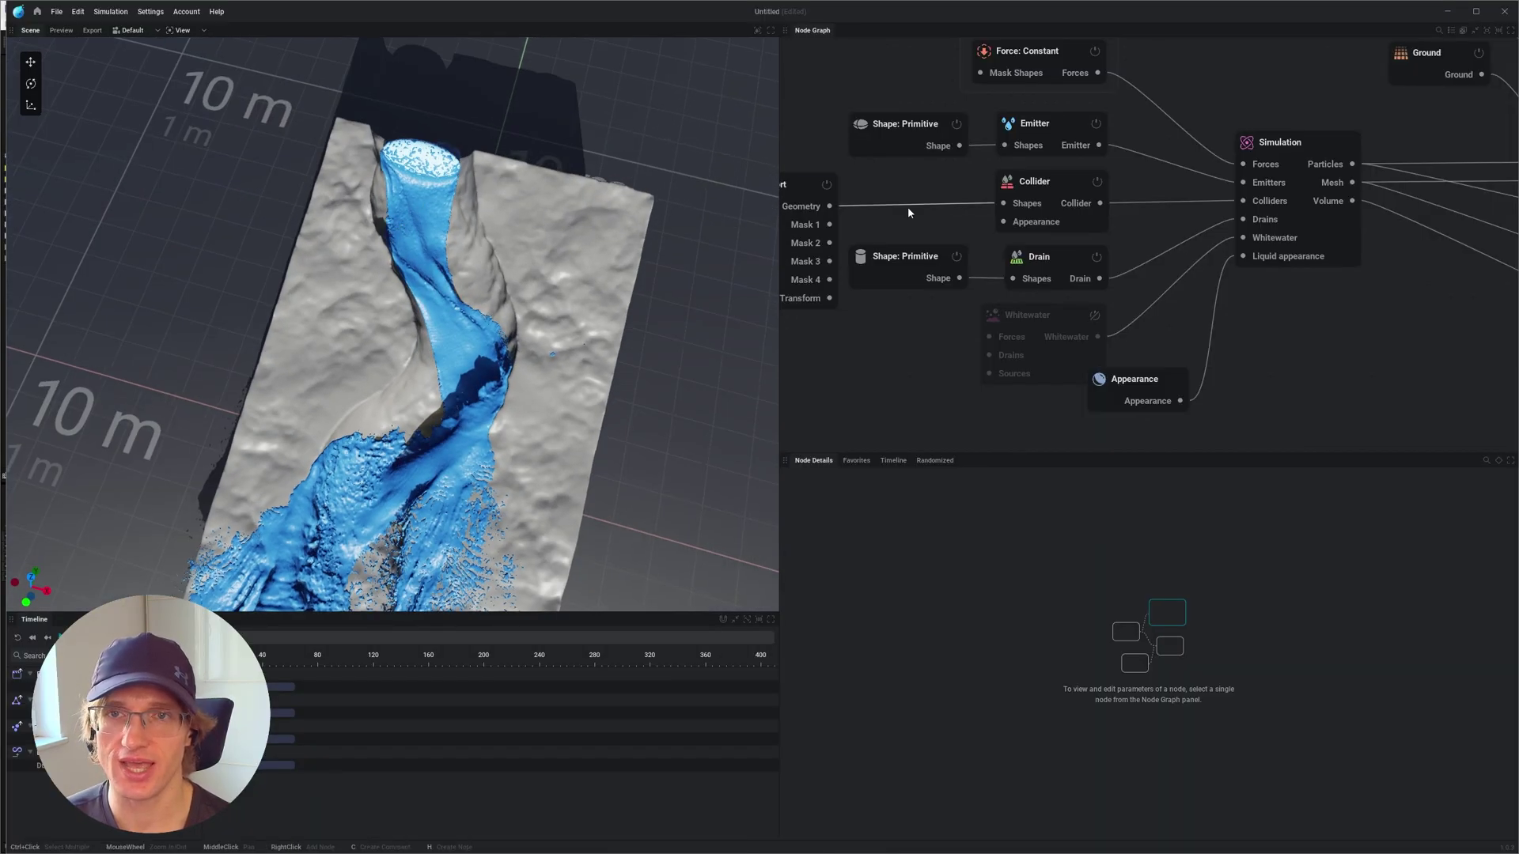
Add a Force: Drag node to the Simulation's Forces input above the Gravity group and set its strength to 1
middle_click_drag(1176, 166, 1185, 340)
left_click_drag(1251, 337, 1156, 153)
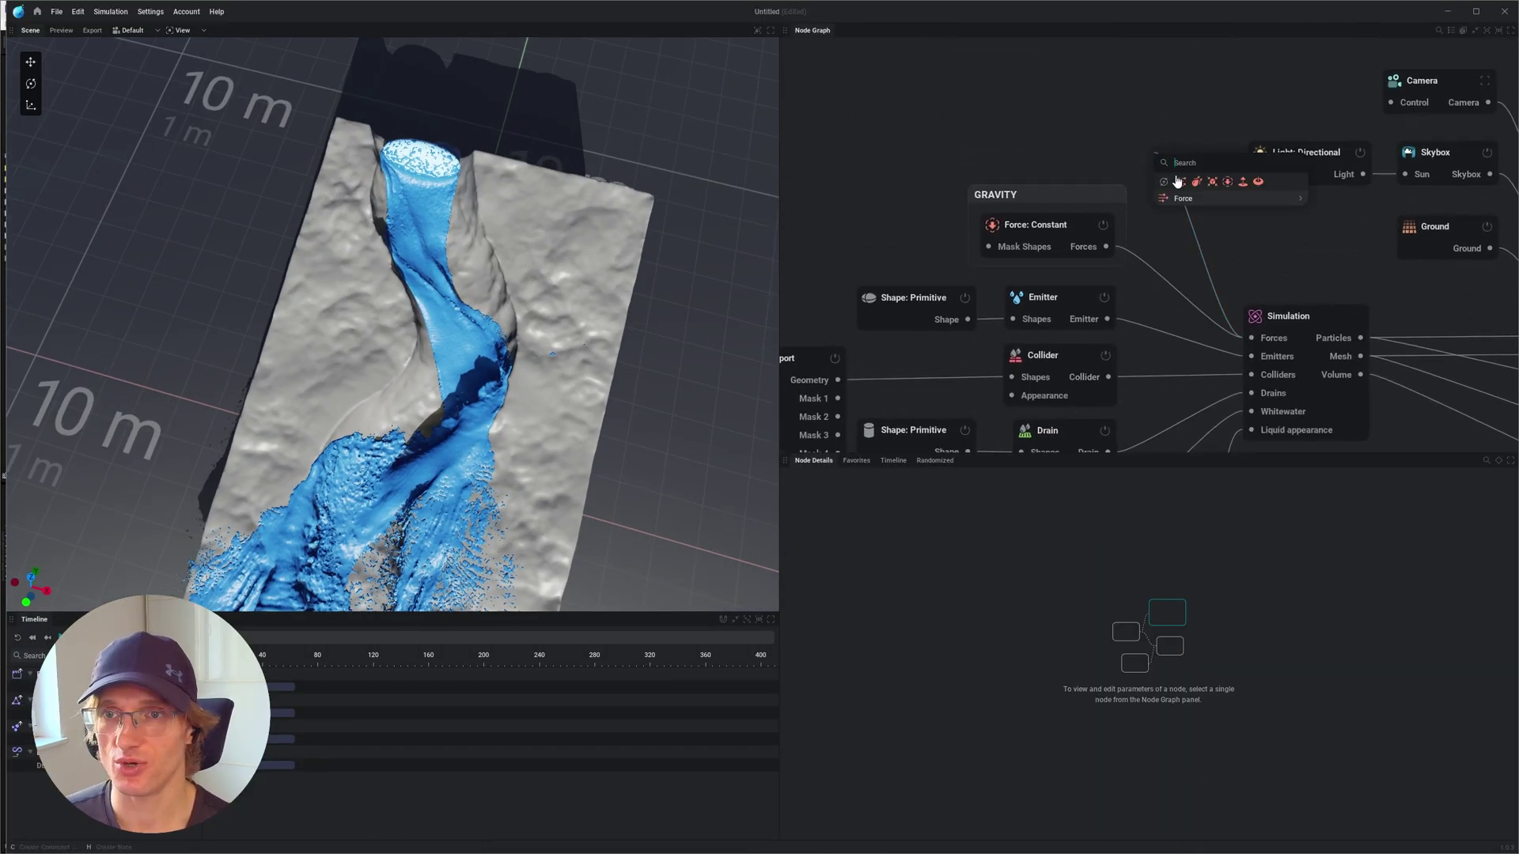
mouse_move(1295, 199)
left_click(1347, 230)
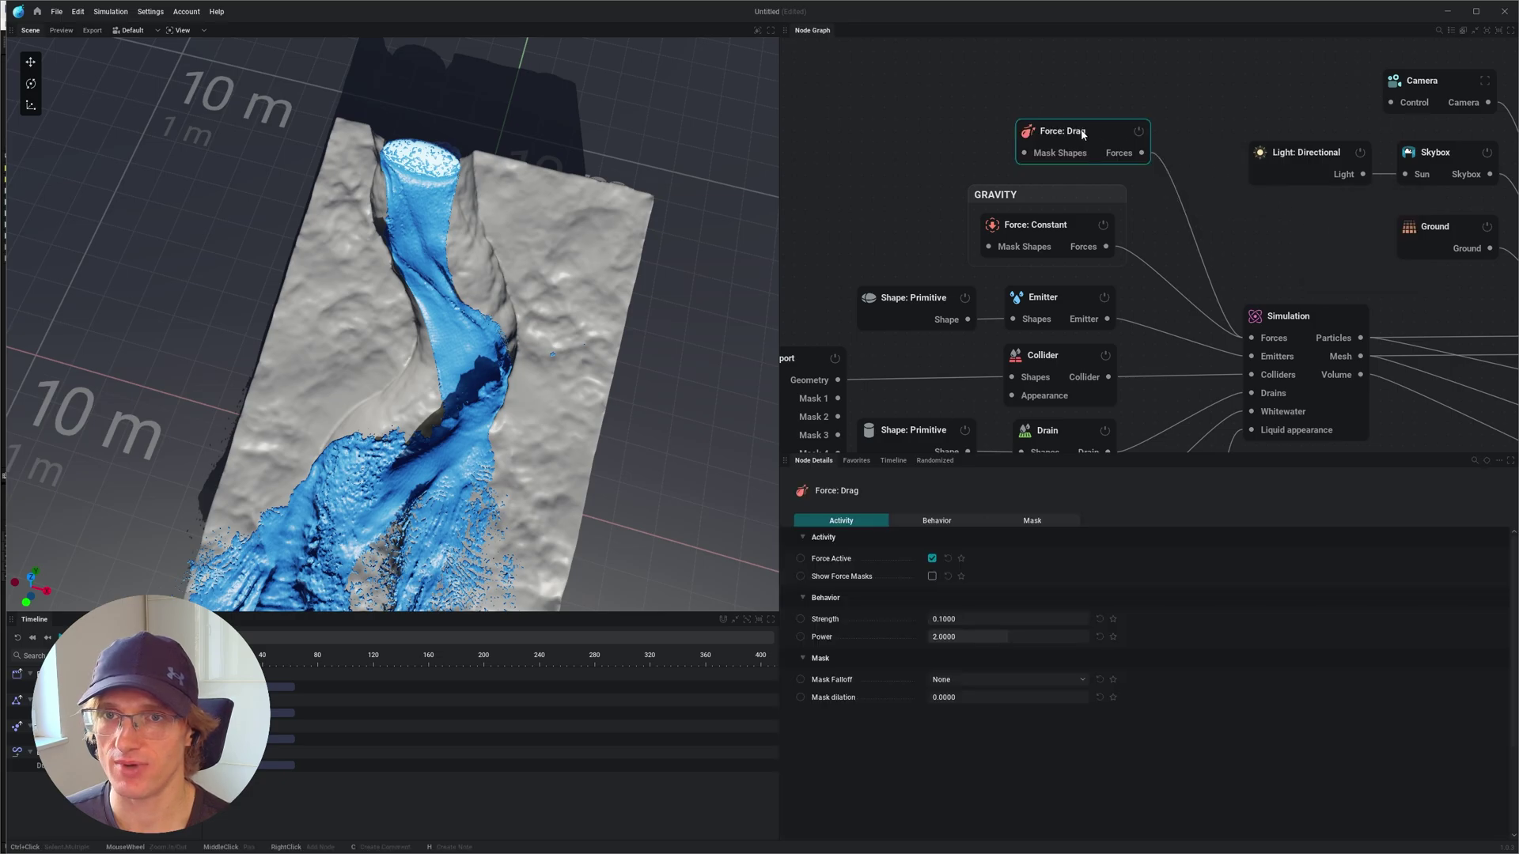
left_click_drag(1083, 135, 1061, 126)
double_click(942, 620)
type("1")
key("Return")
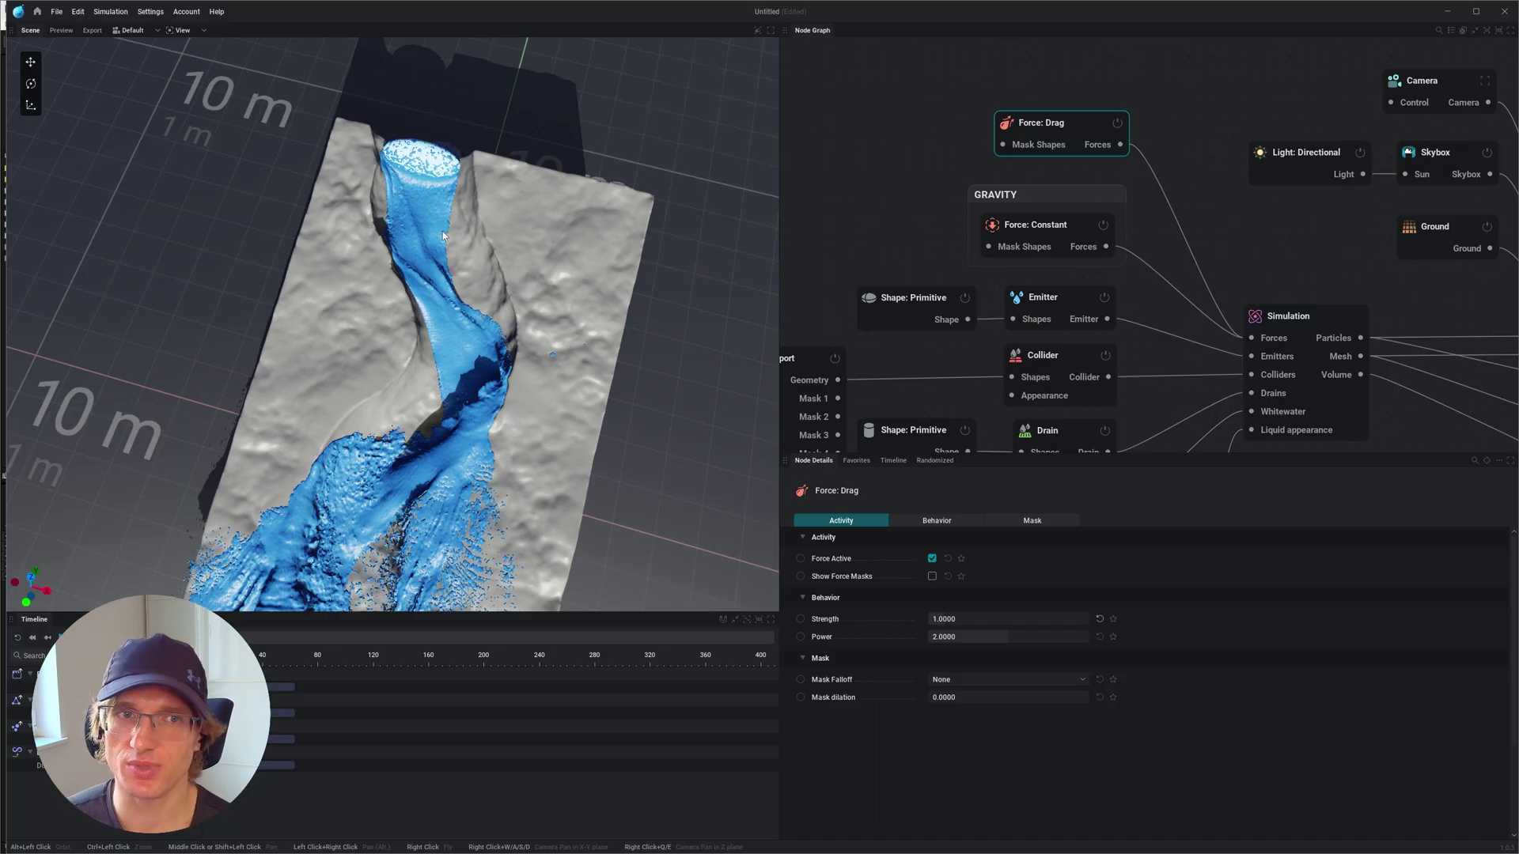
Set the Simulation's step rate to 200 Hz and its voxel size to 0.015 m
left_click_drag(1301, 326, 1258, 285)
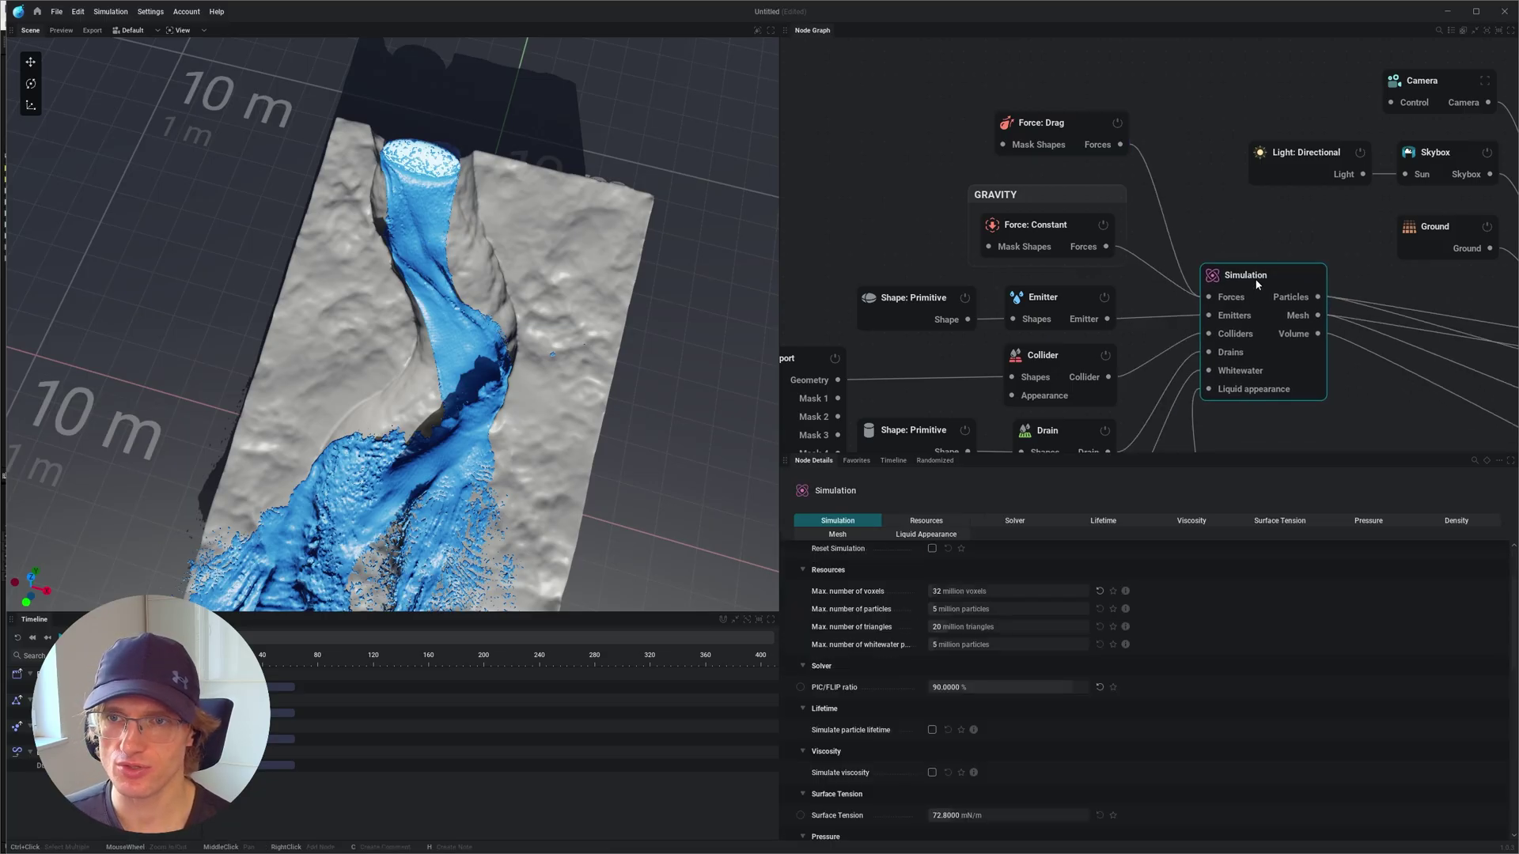
scroll(947, 592, "up", 3)
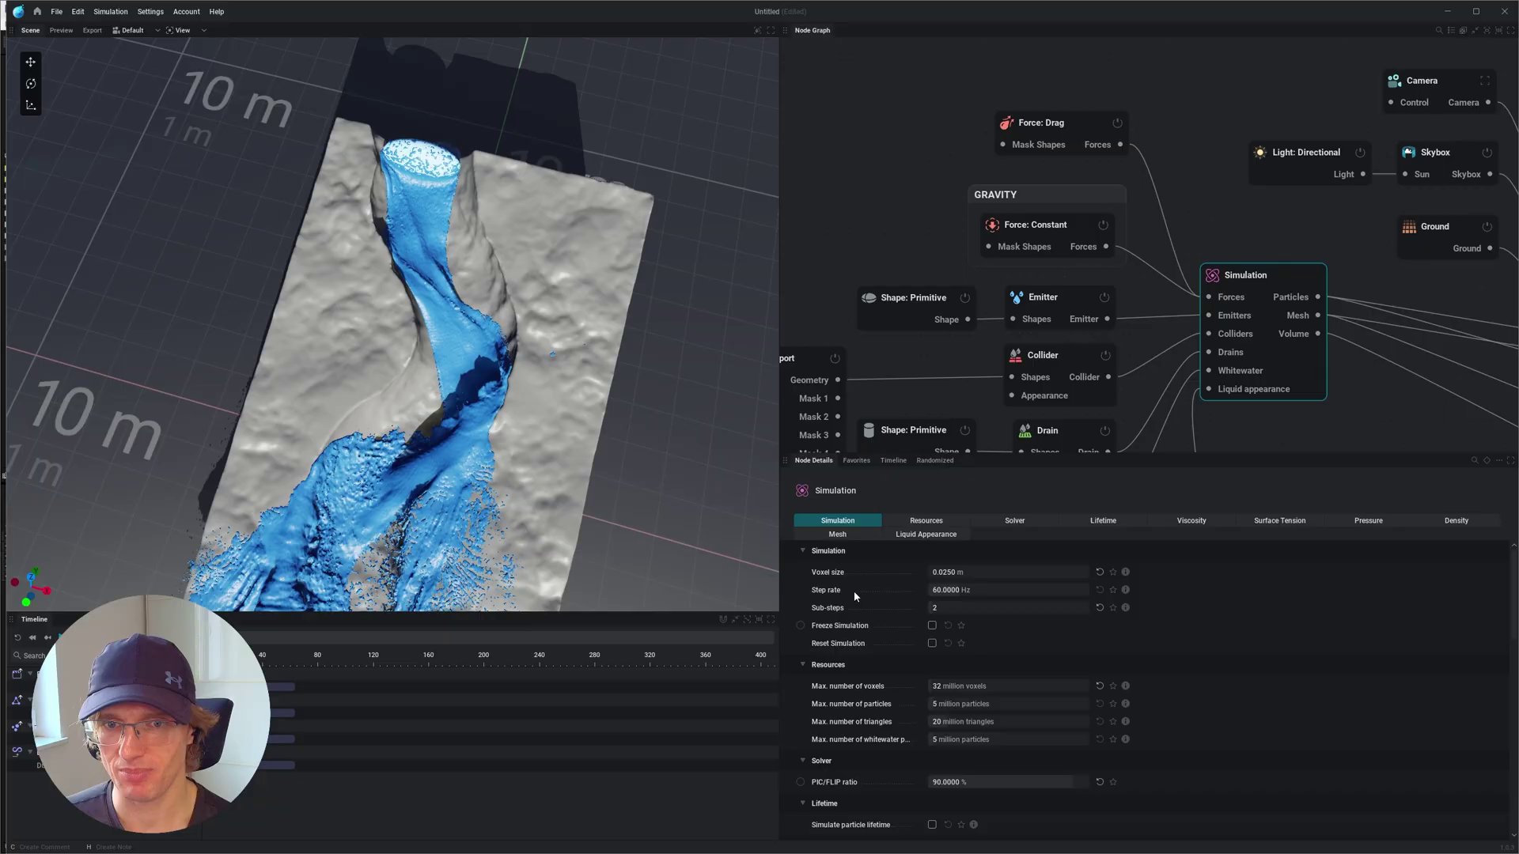
left_click(944, 589)
type("200")
key("Return")
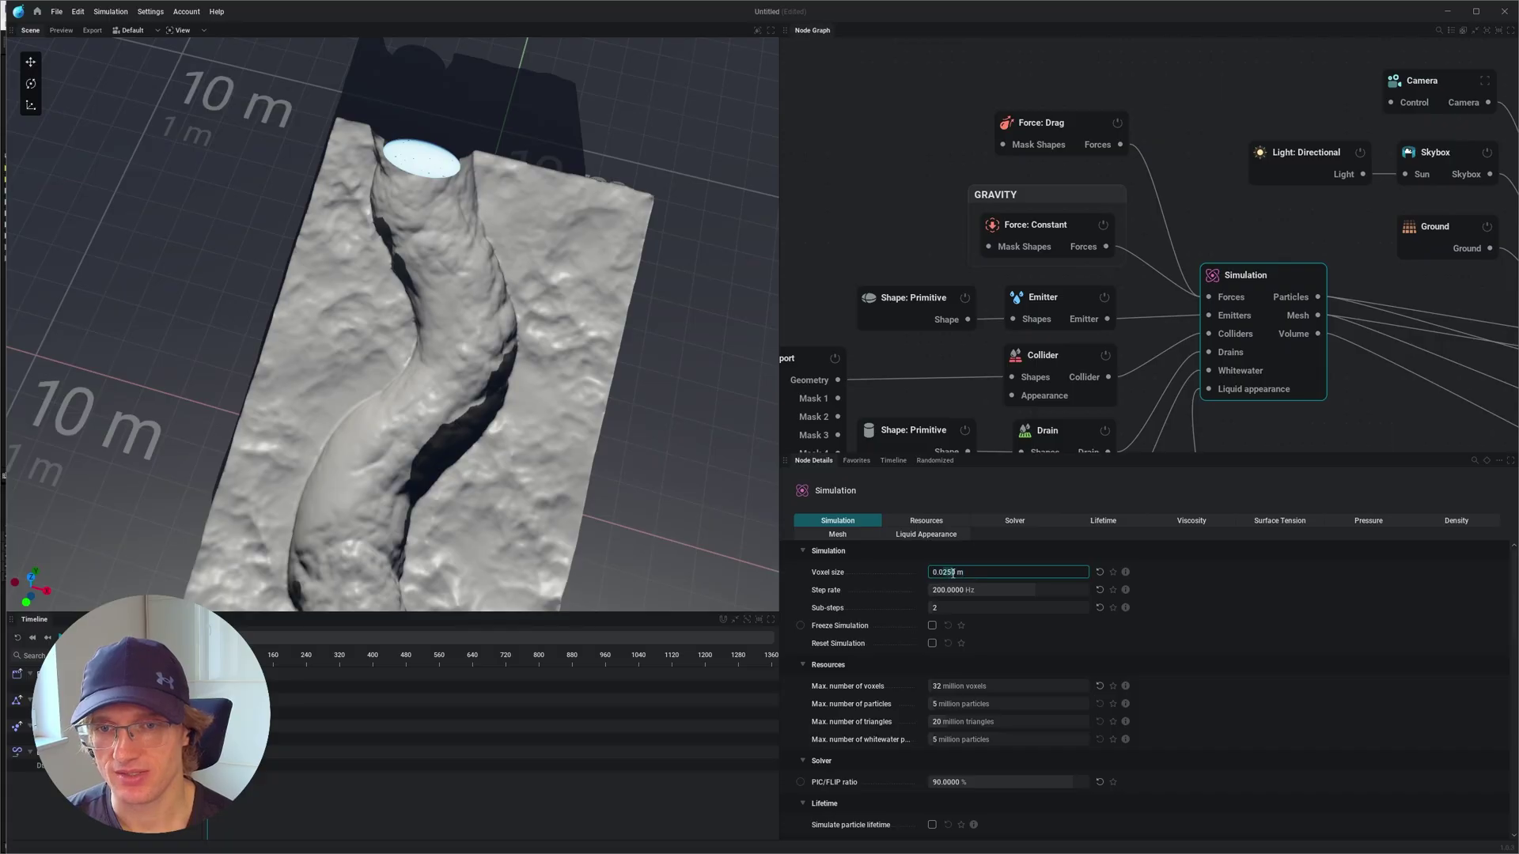
key("Return")
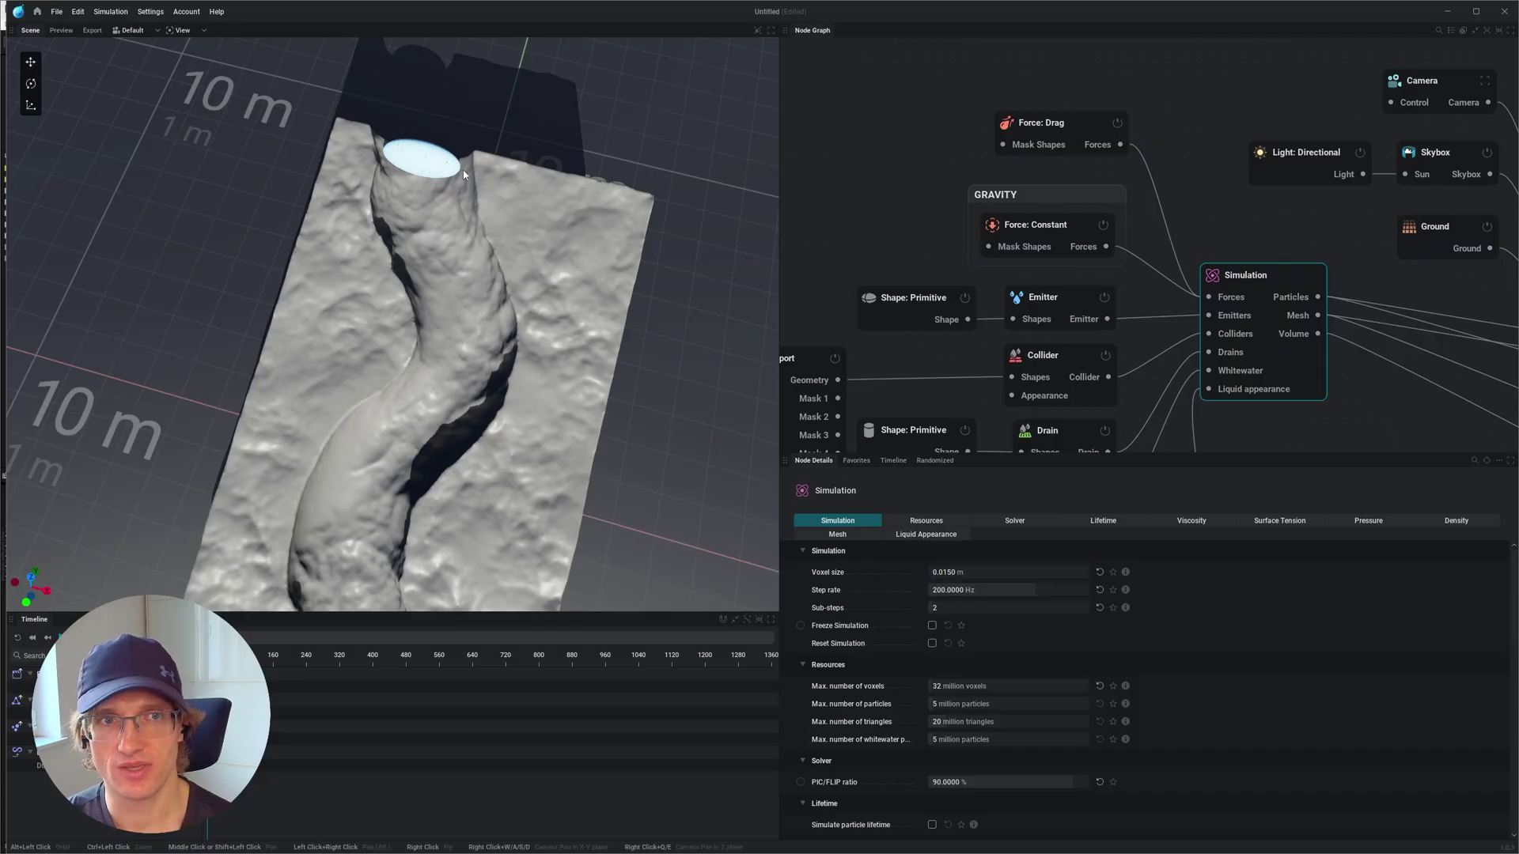
Set the Simulation's surface tension to 1000 mN/m
scroll(966, 553, "down", 3)
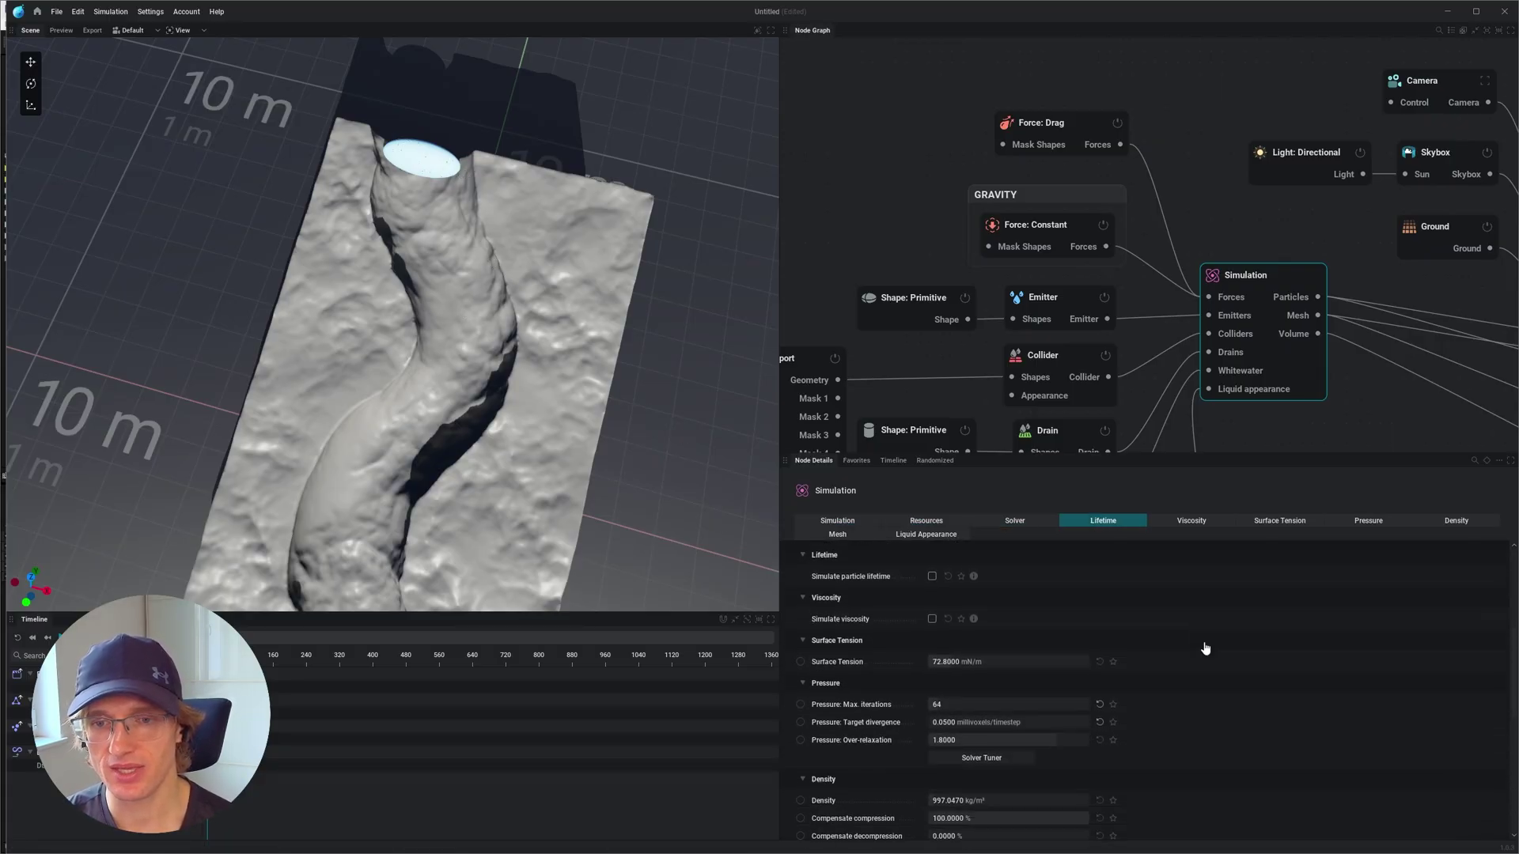
left_click(940, 649)
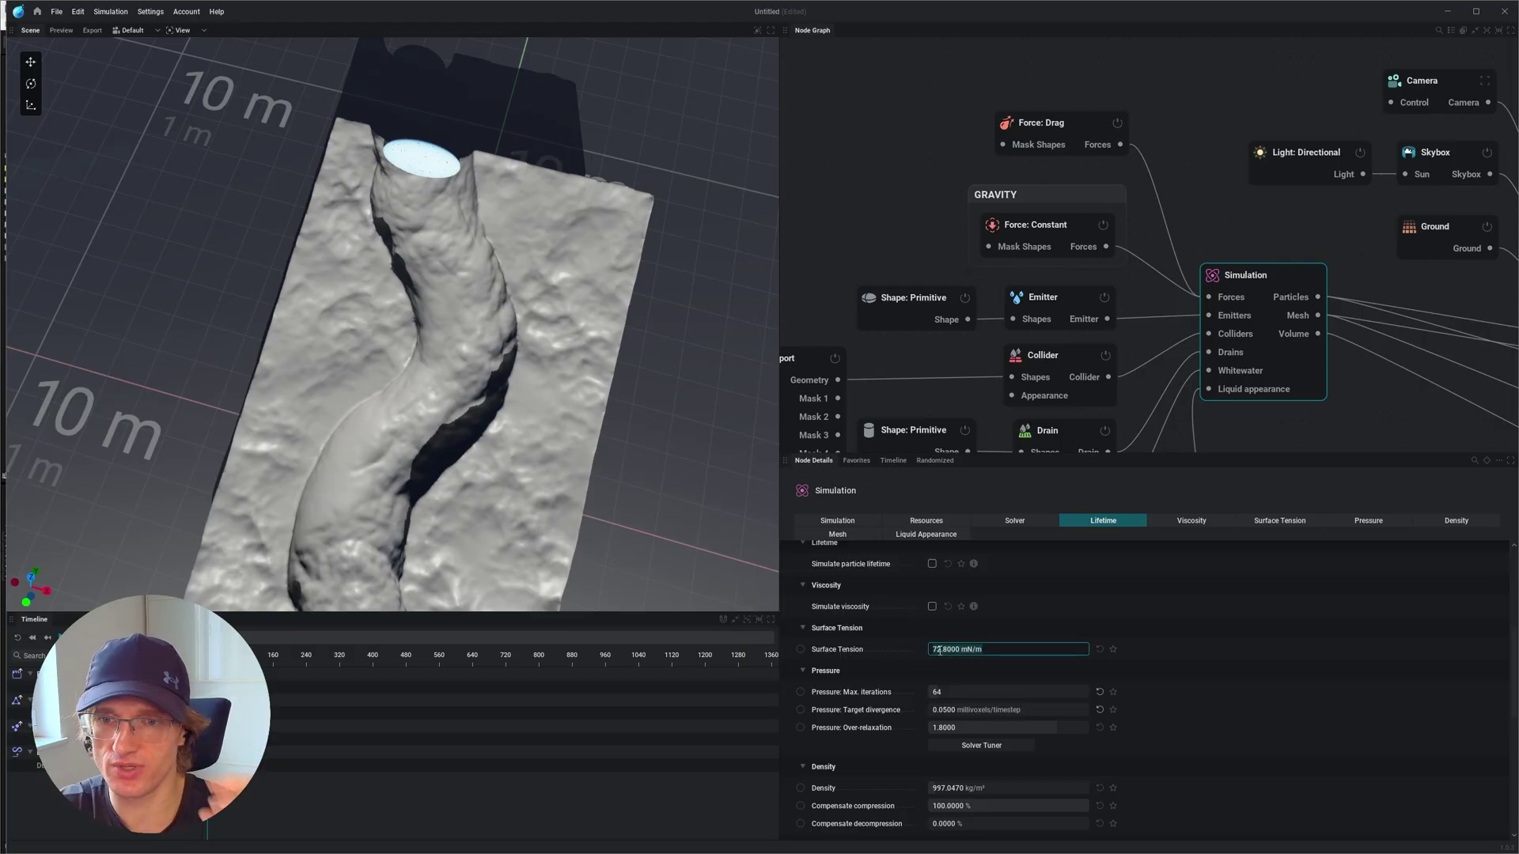
type("1000")
key("Return")
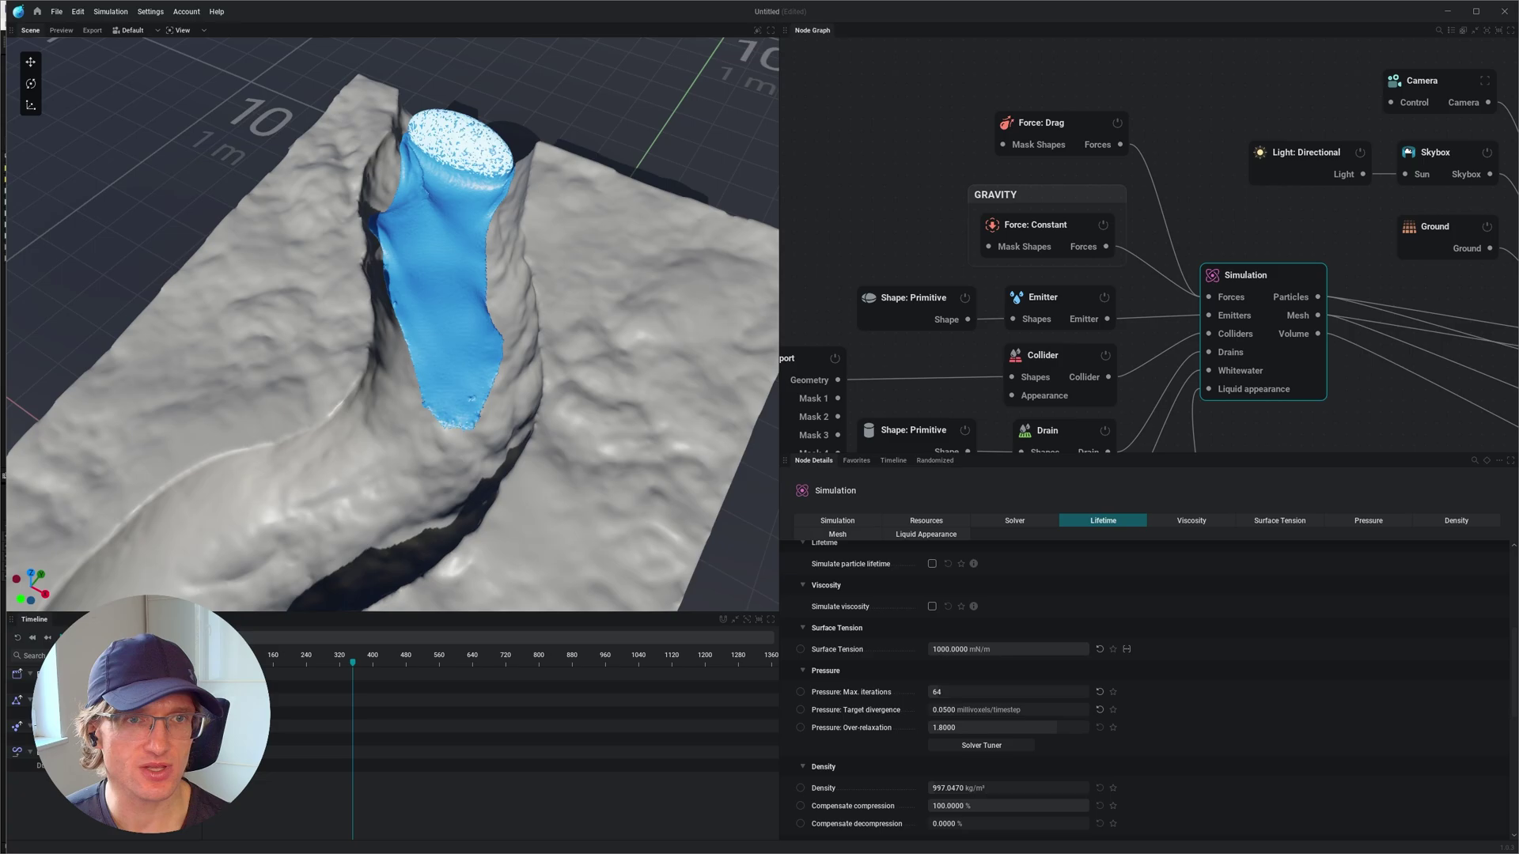
Set the imported terrain's relative resolution to 10 % and run the simulation
middle_click_drag(1036, 355, 1149, 274)
left_click(1151, 275)
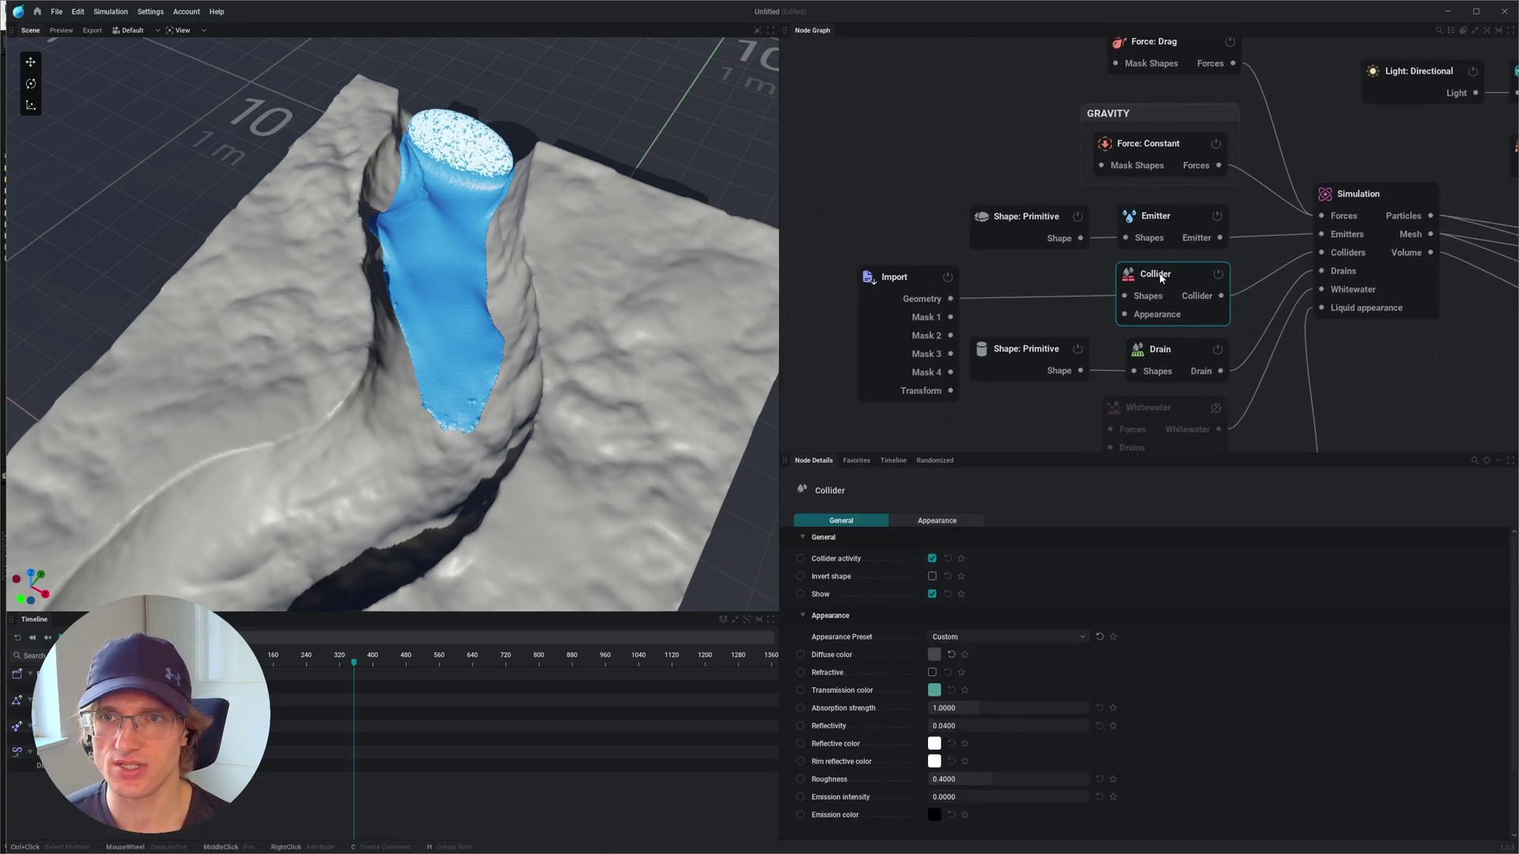
left_click(906, 283)
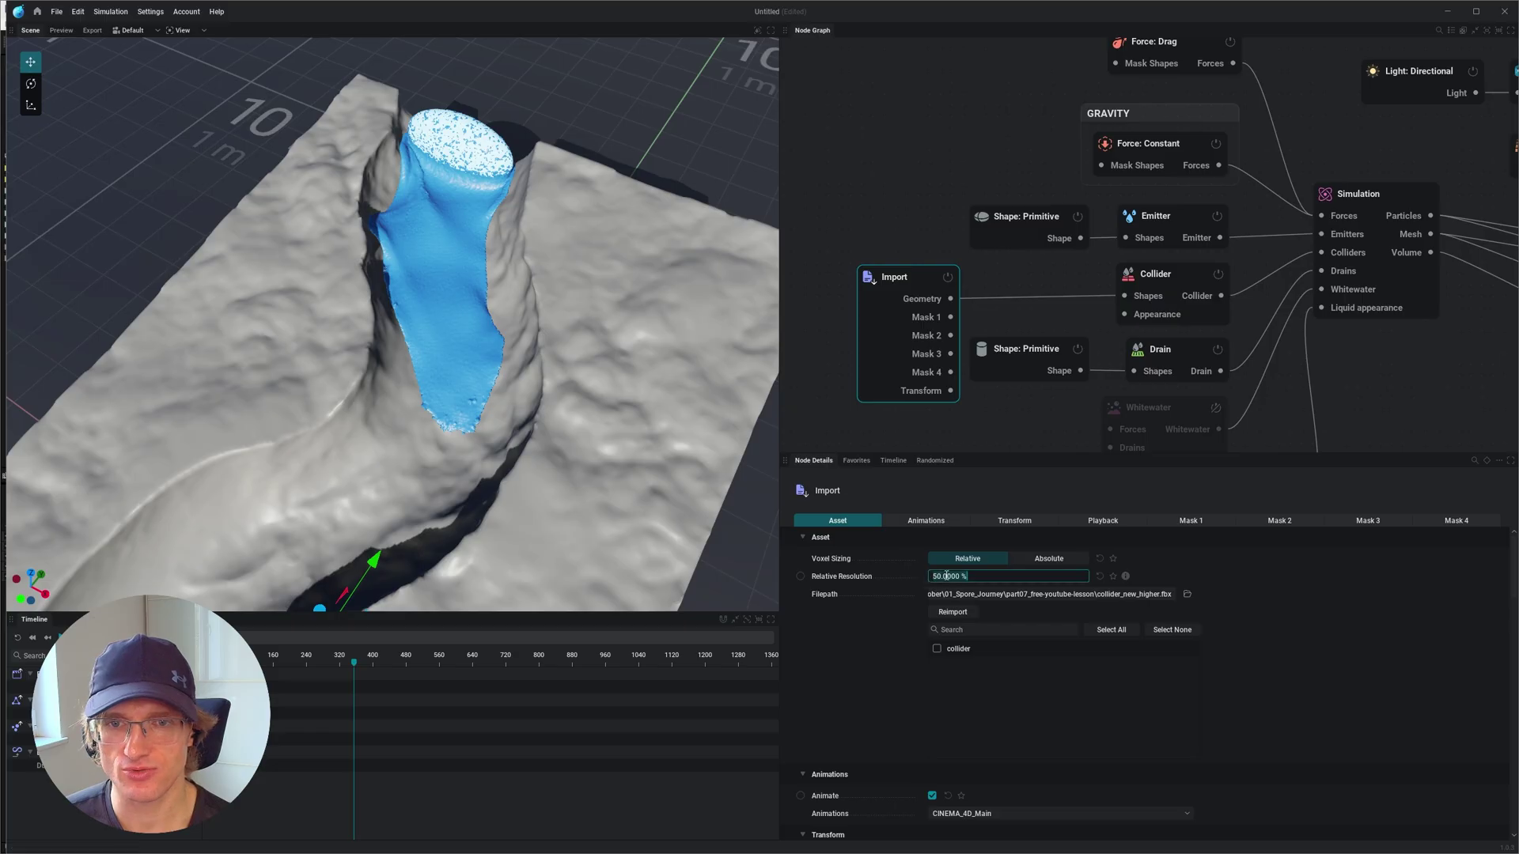
type("10")
key("Return")
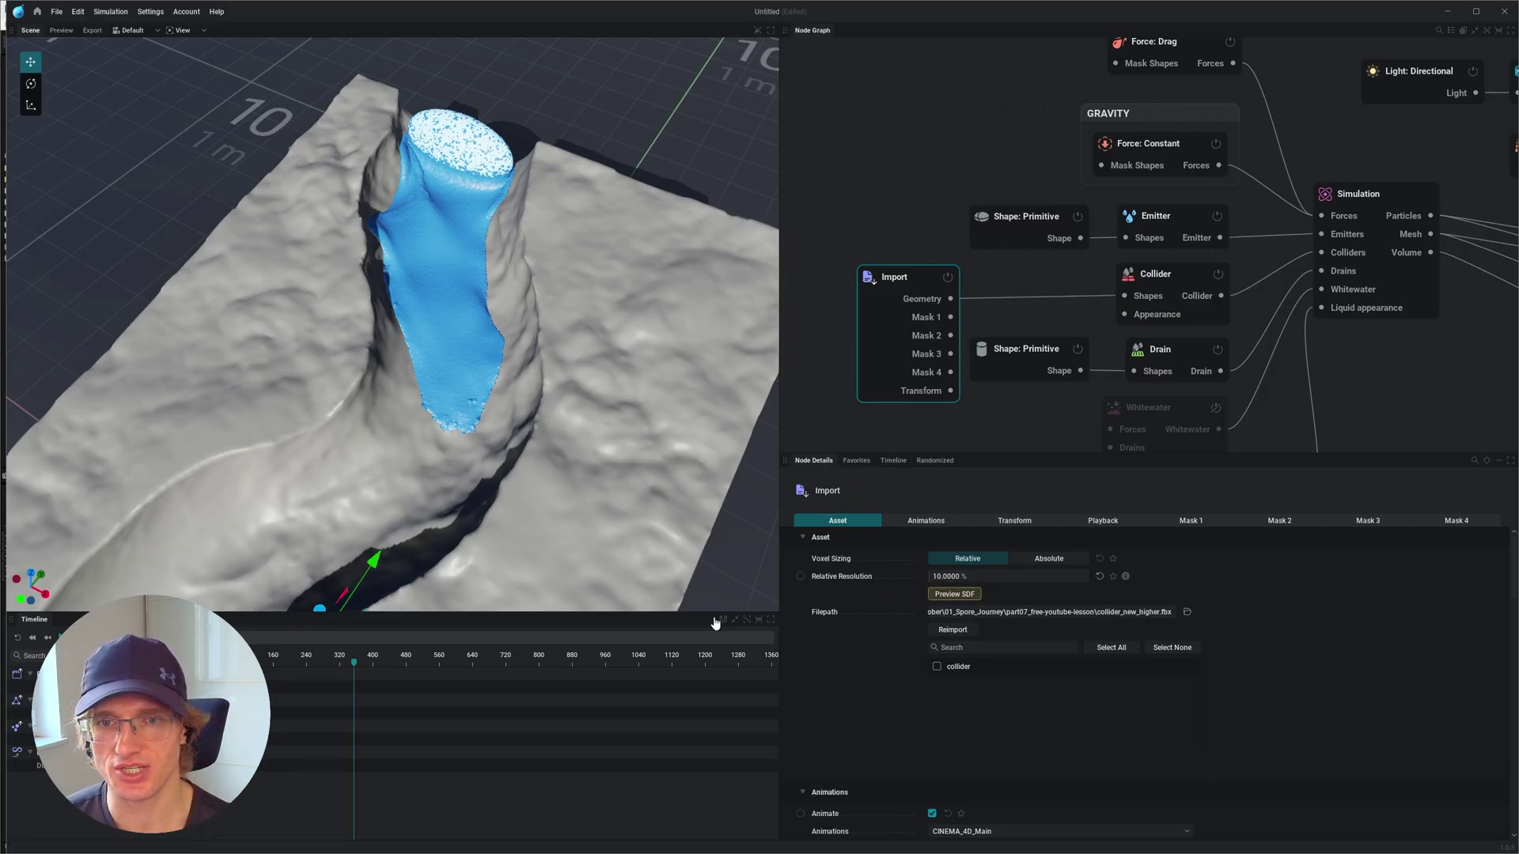
left_click(48, 637)
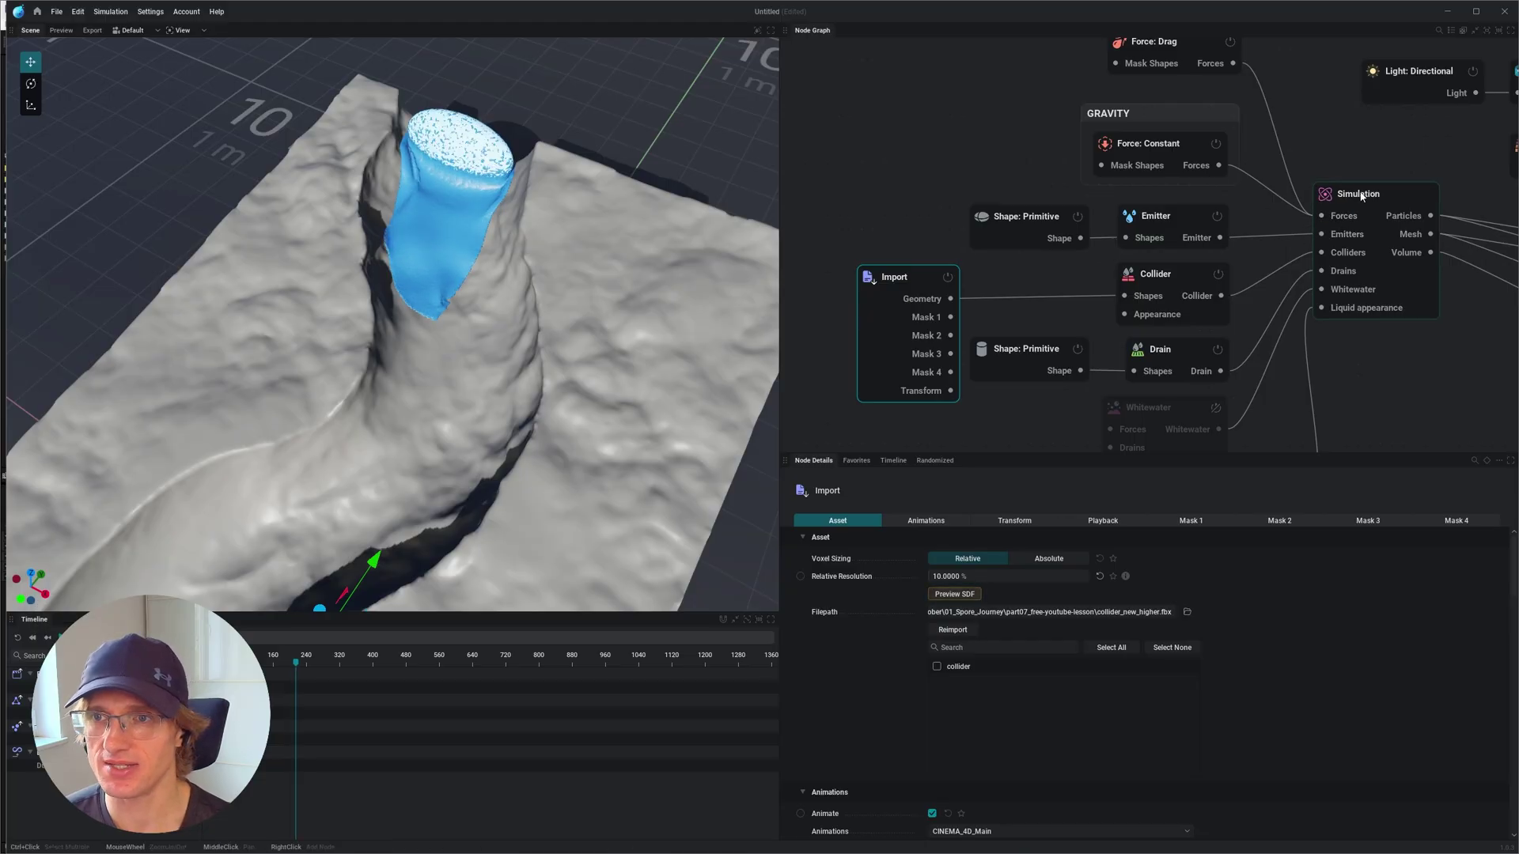
Disable the Force: Drag node and rerun the simulation from the start to compare the flow without drag
left_click(1173, 42)
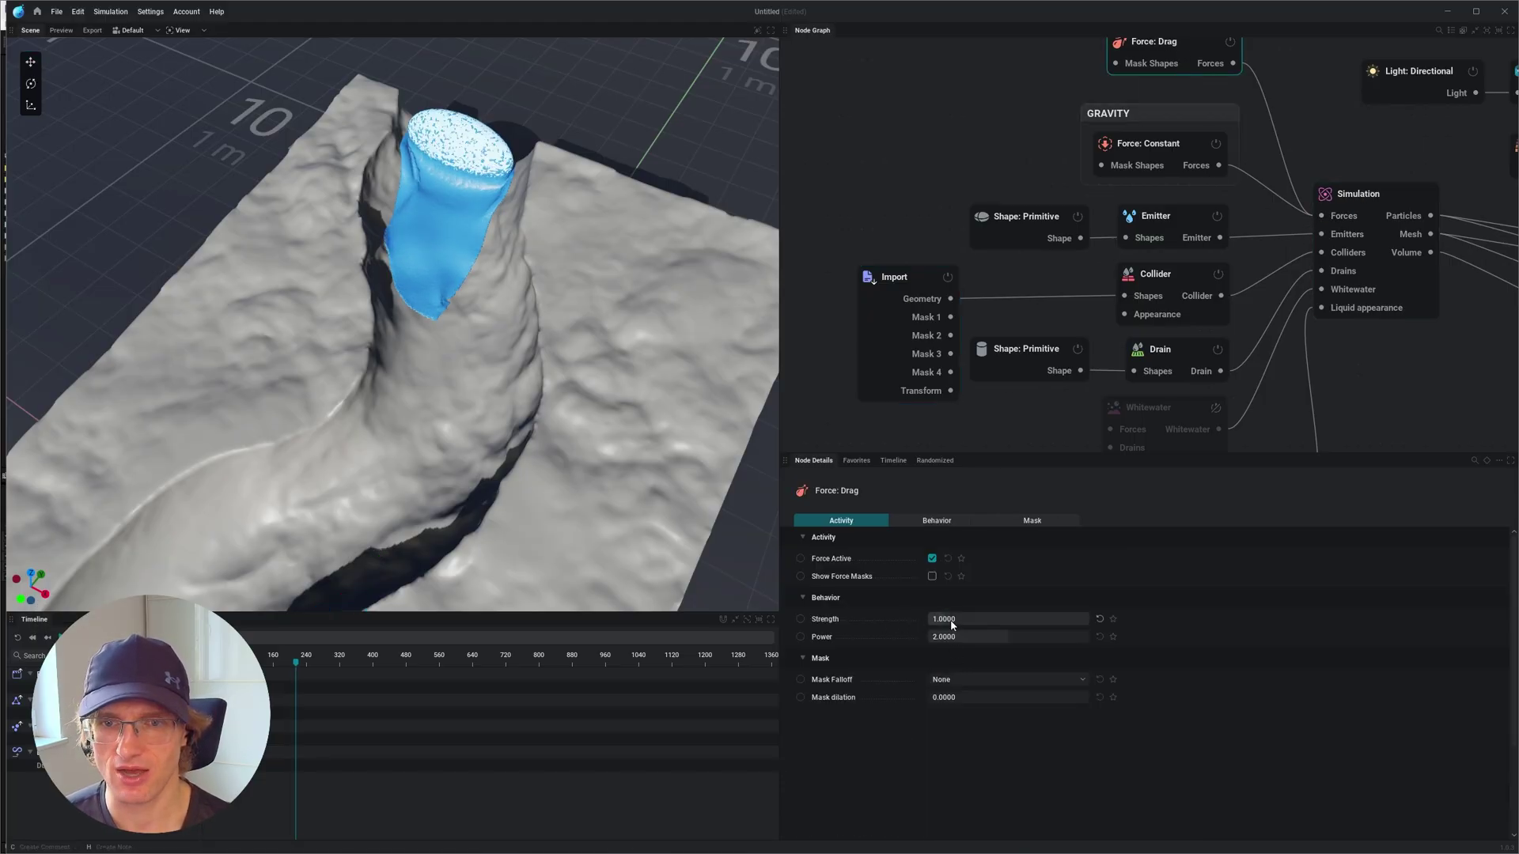
left_click(951, 620)
left_click(1183, 62)
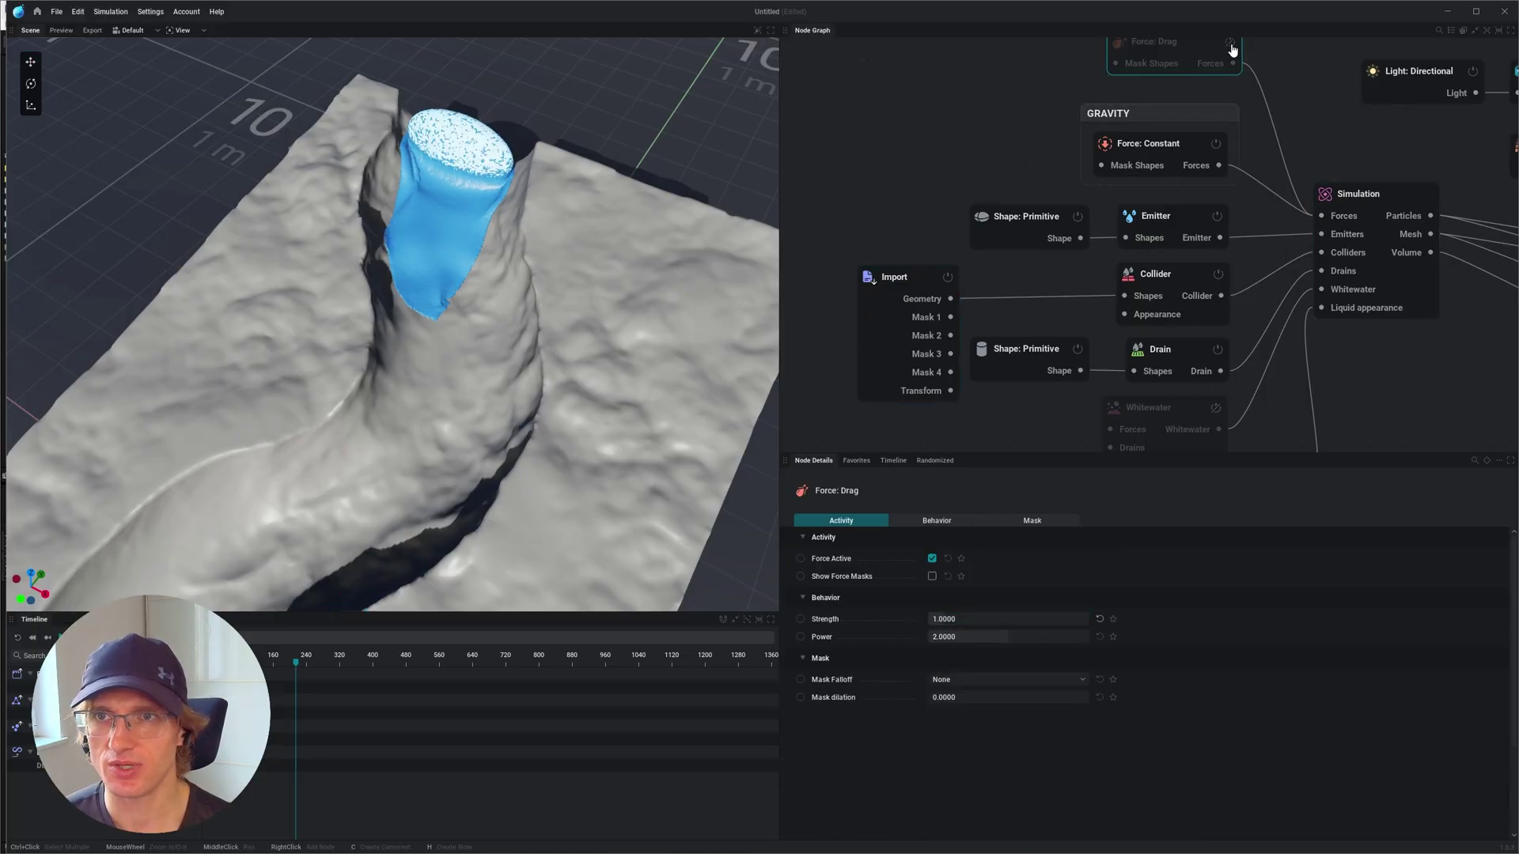
middle_click_drag(1039, 84, 1021, 110)
left_click(32, 638)
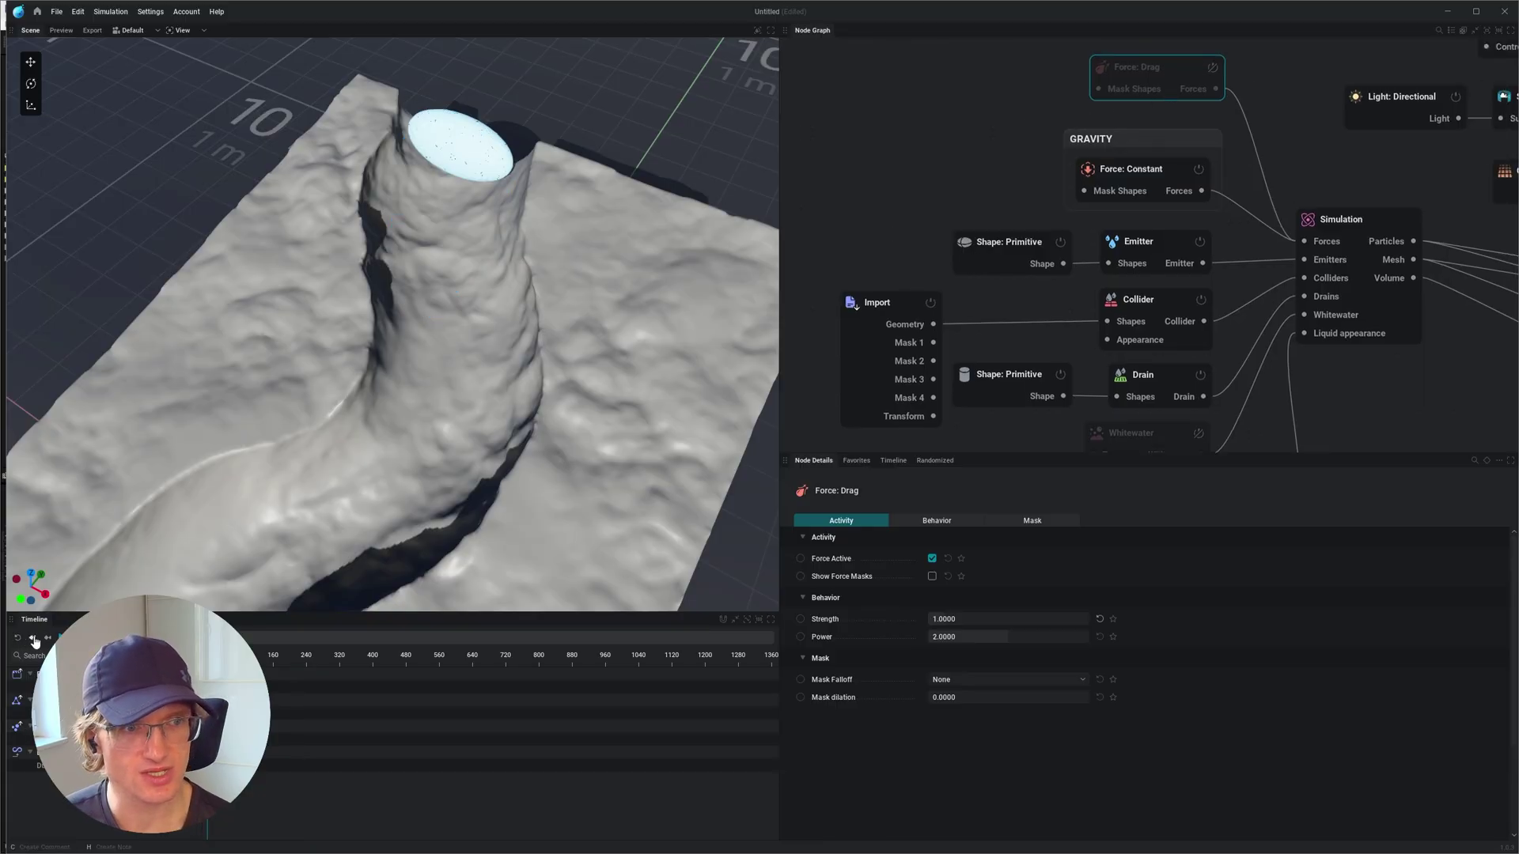
scroll(507, 316, "down", 2)
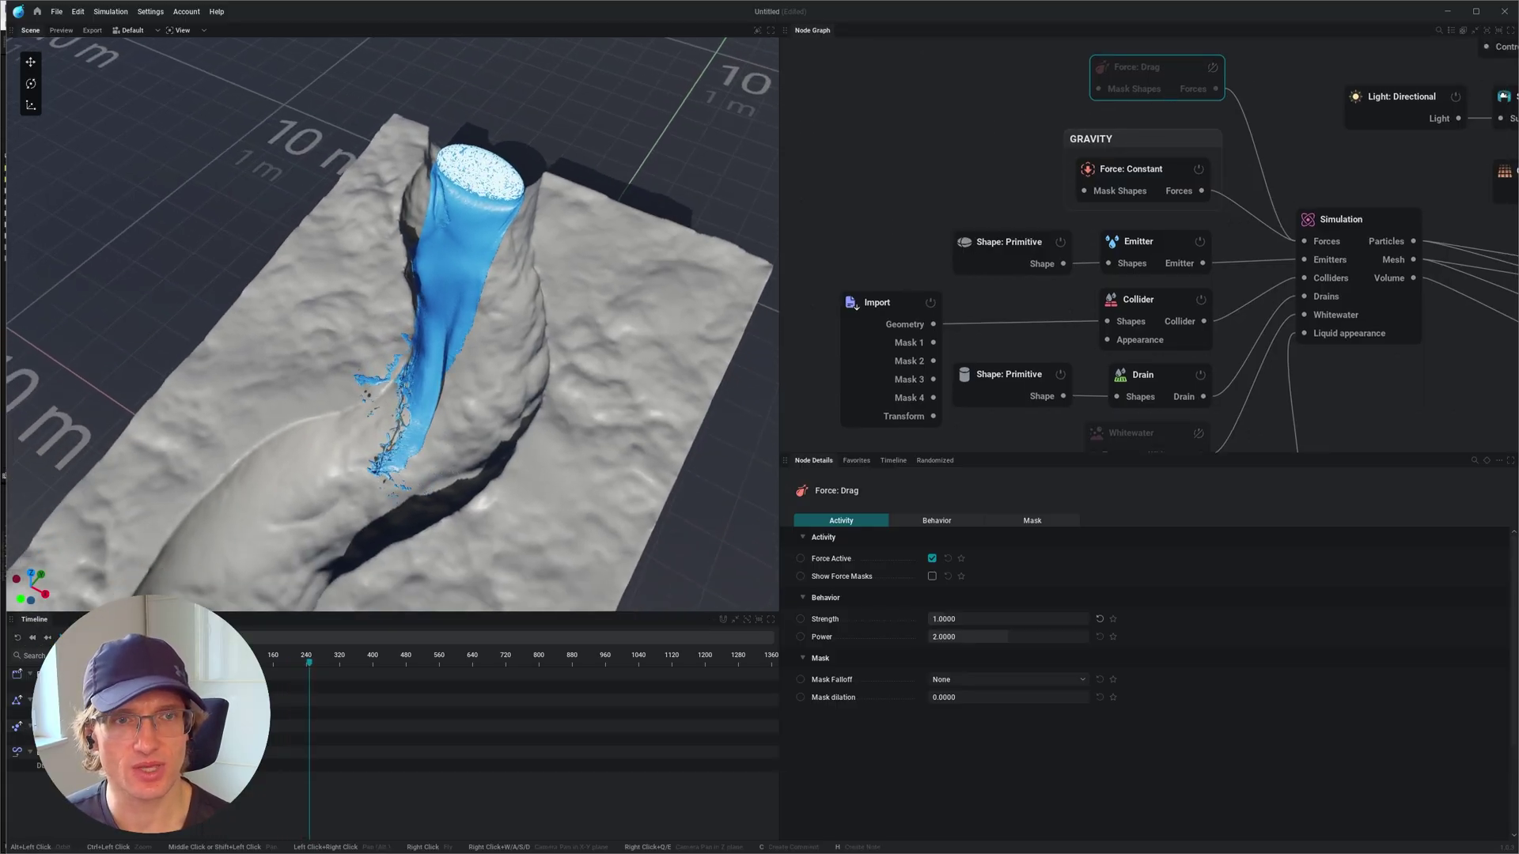
middle_click_drag(475, 332, 493, 307)
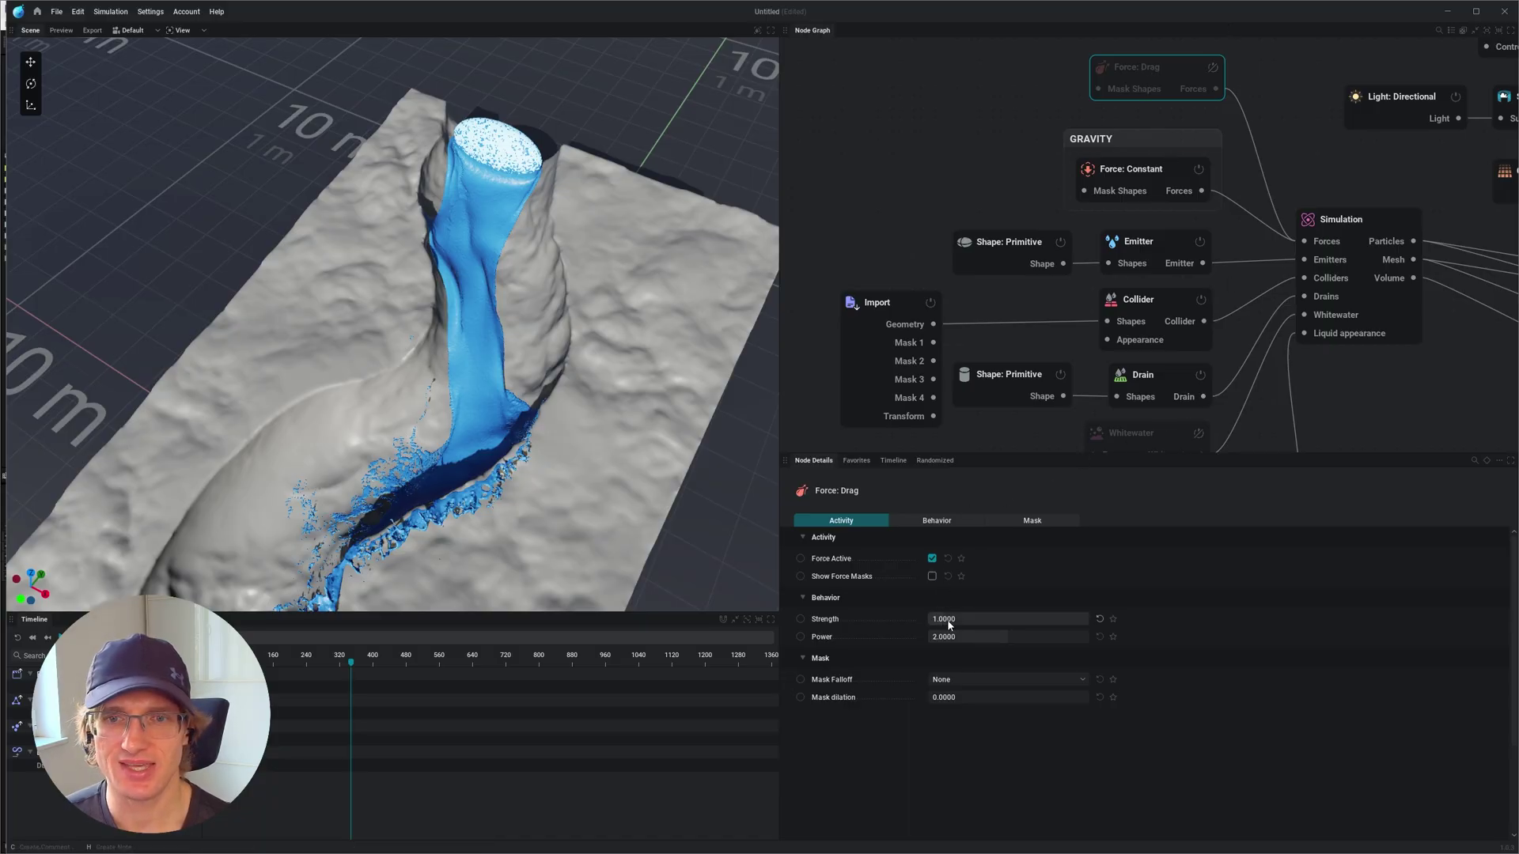
Re-enable the Force: Drag node, set the Simulation's voxel size to 0.025 m and replay the flow
left_click(1343, 230)
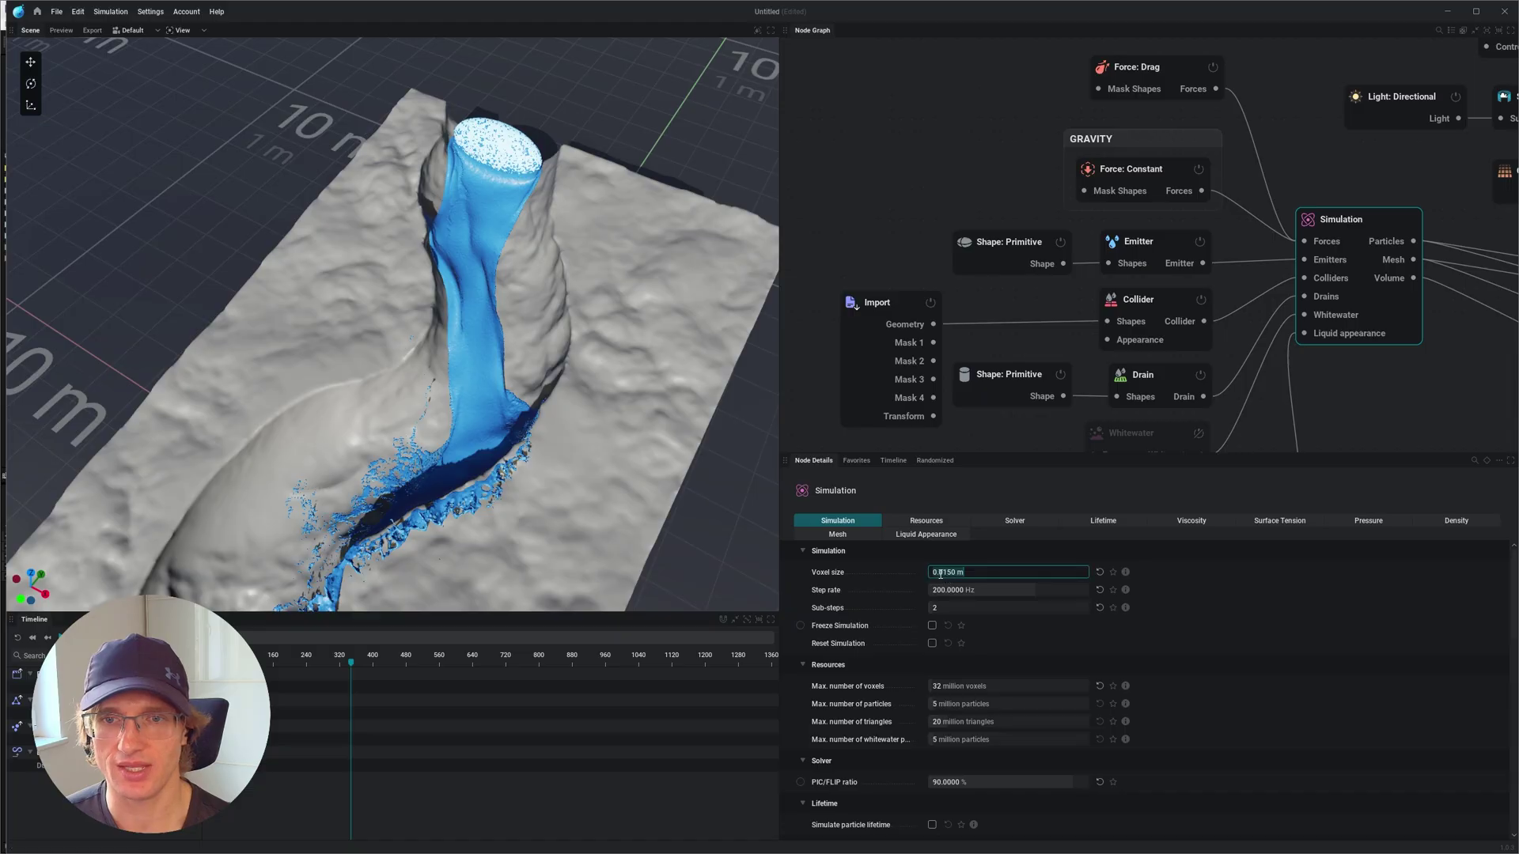
key("Return")
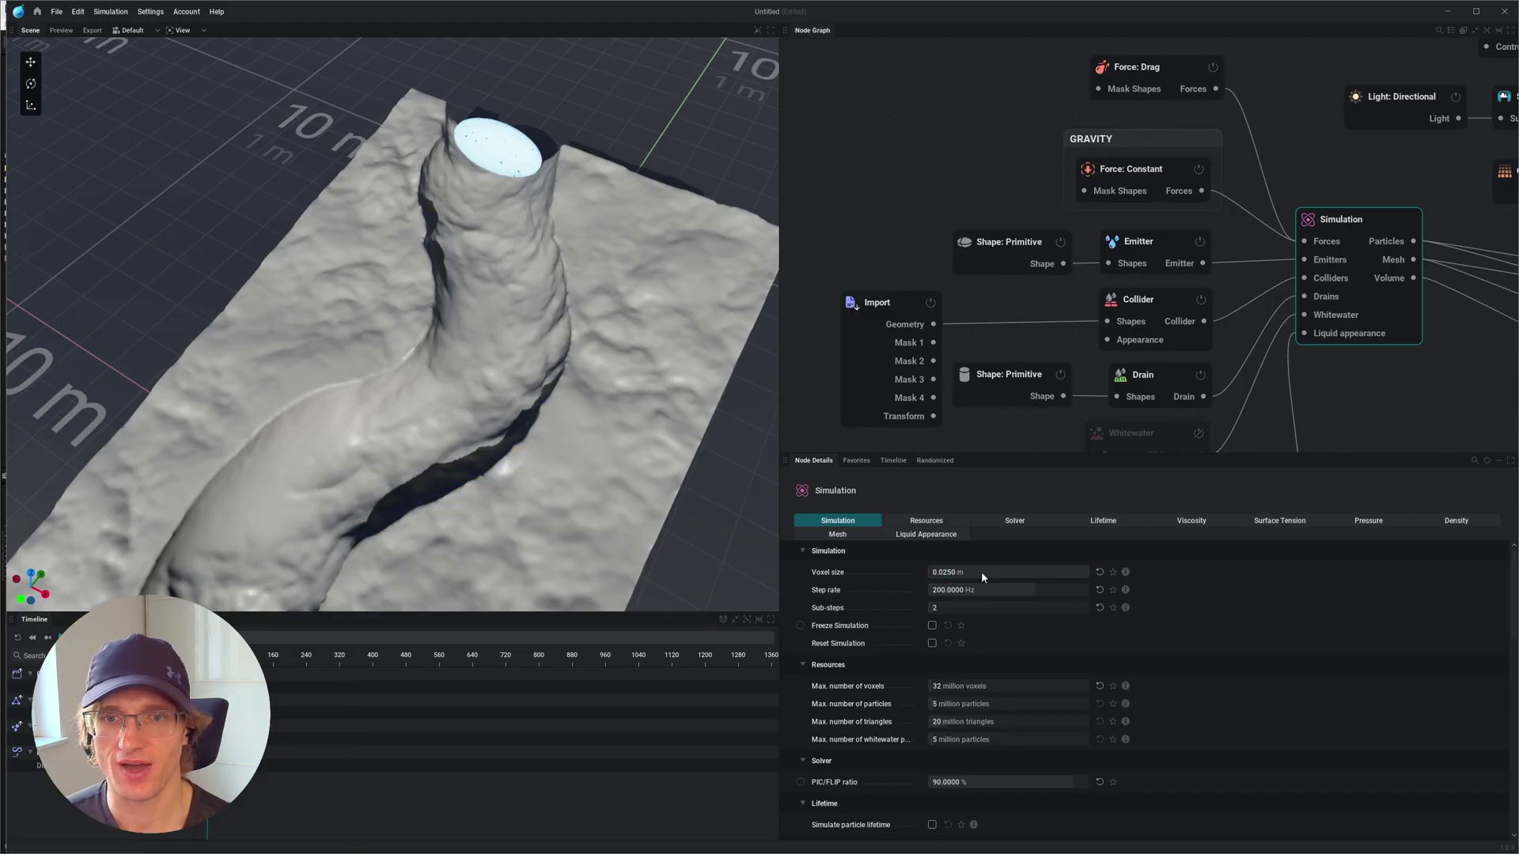
left_click(48, 638)
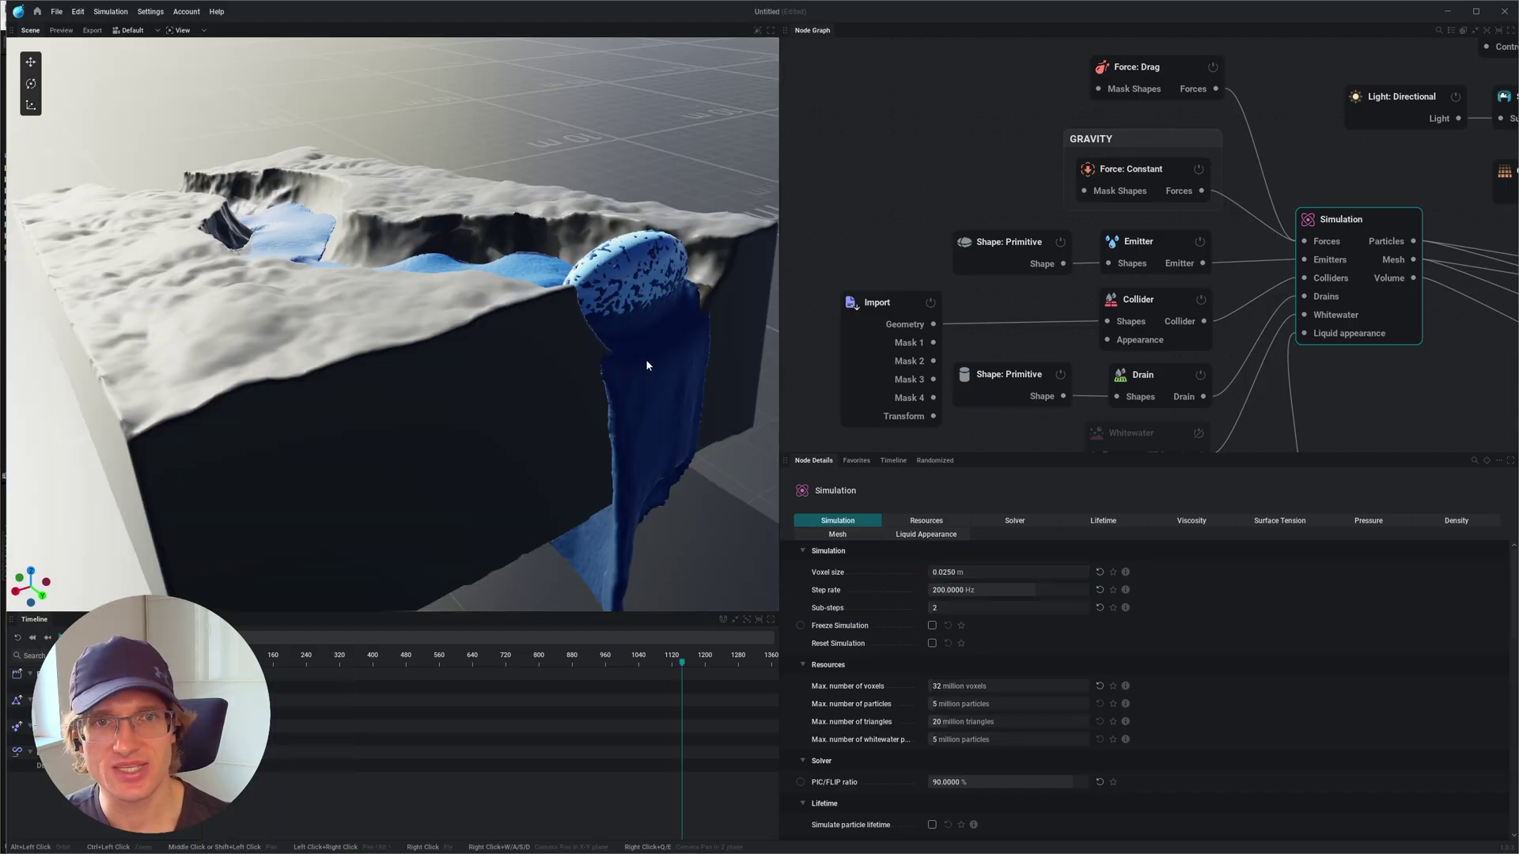
left_click_drag(647, 363, 617, 342, "alt")
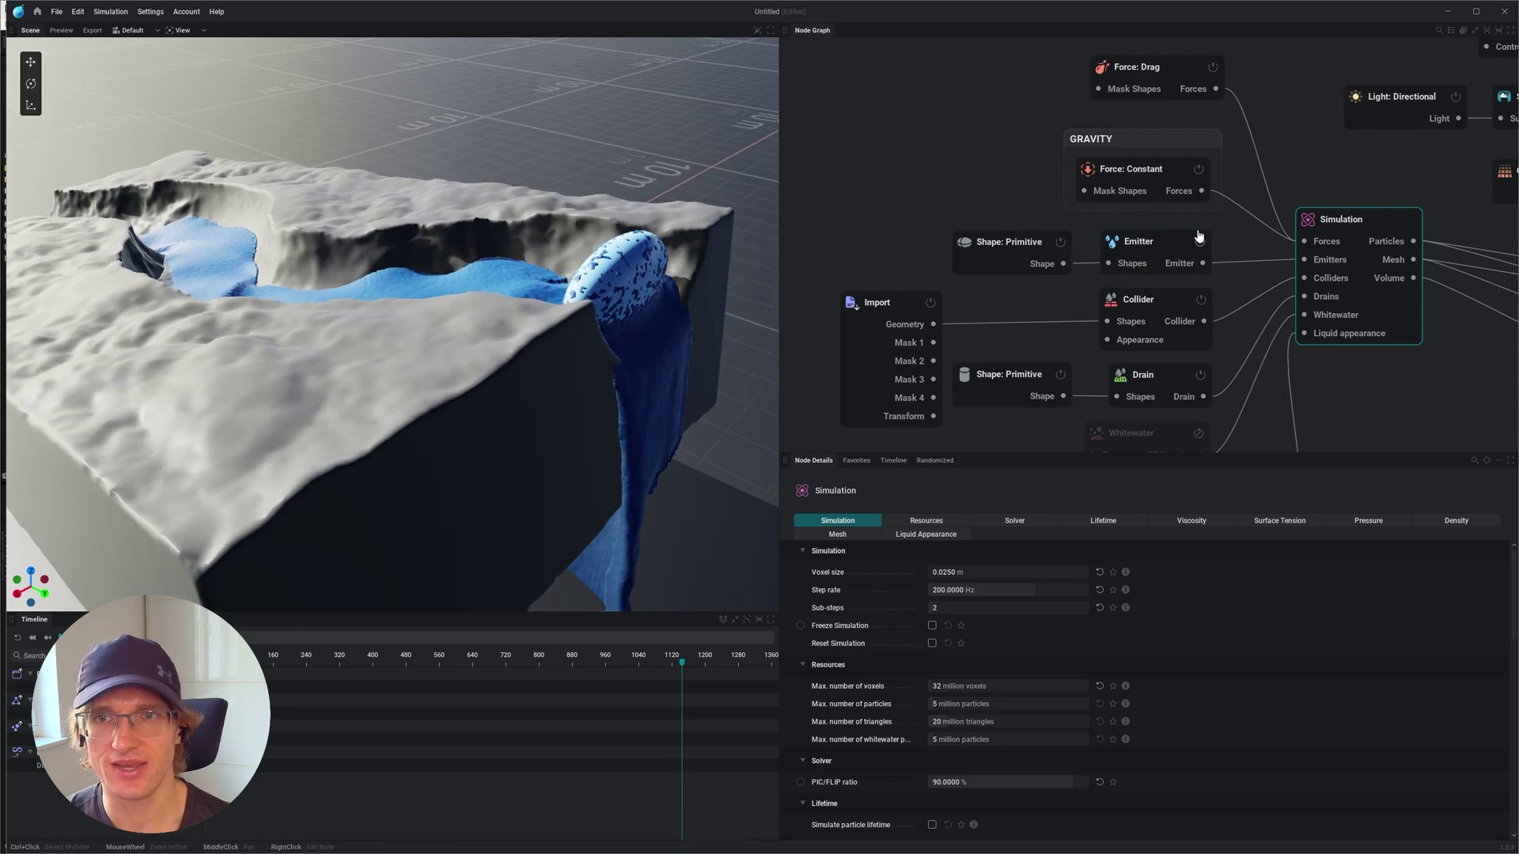
Set the Emitter's speed to 3 m/s and the Z component of its fixed direction to -1 m
left_click(1140, 258)
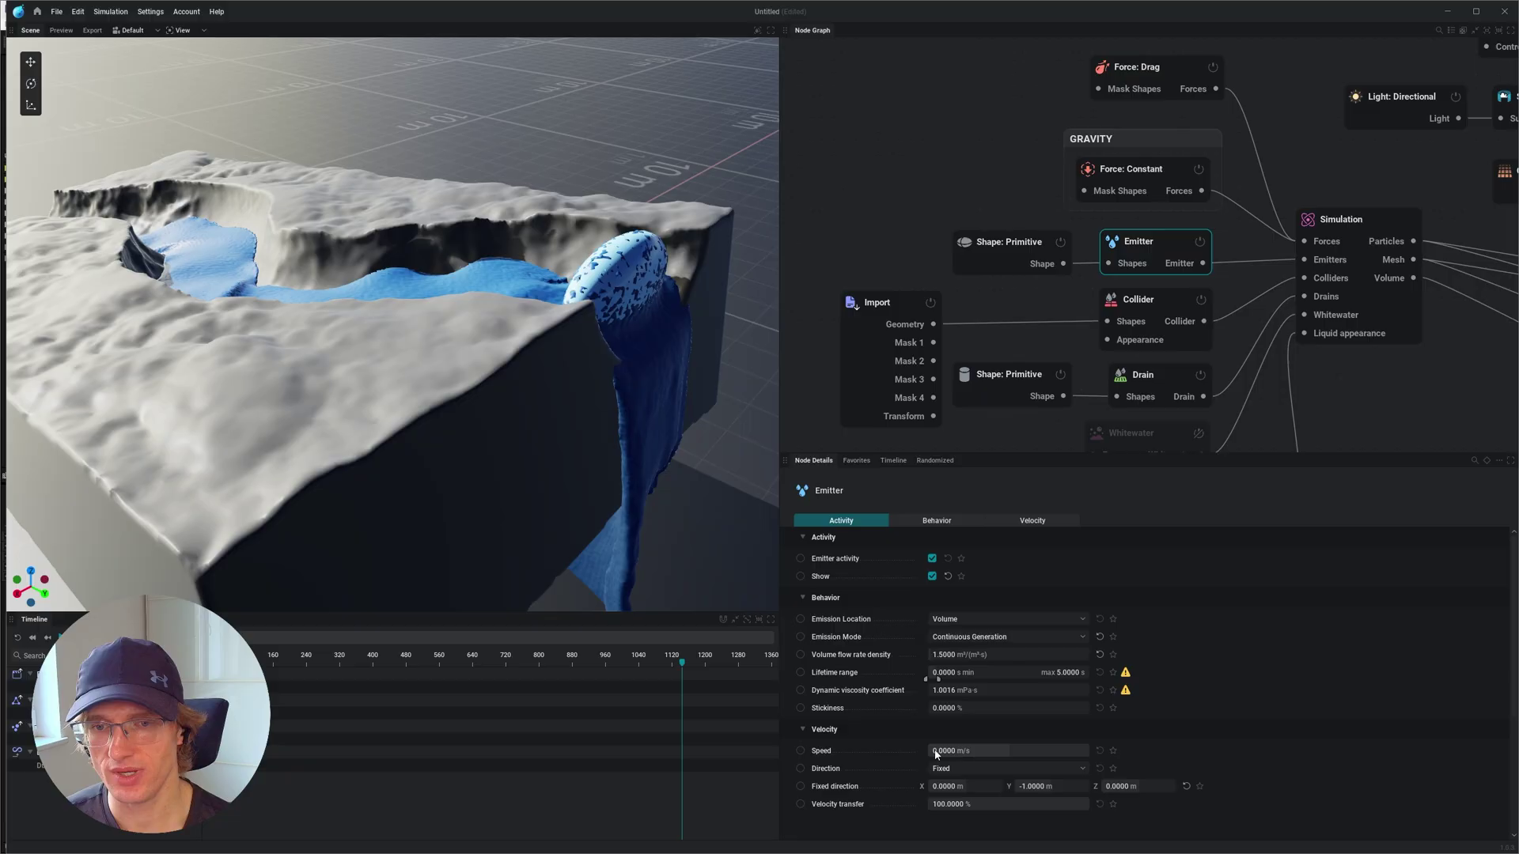
key("Return")
left_click(19, 639)
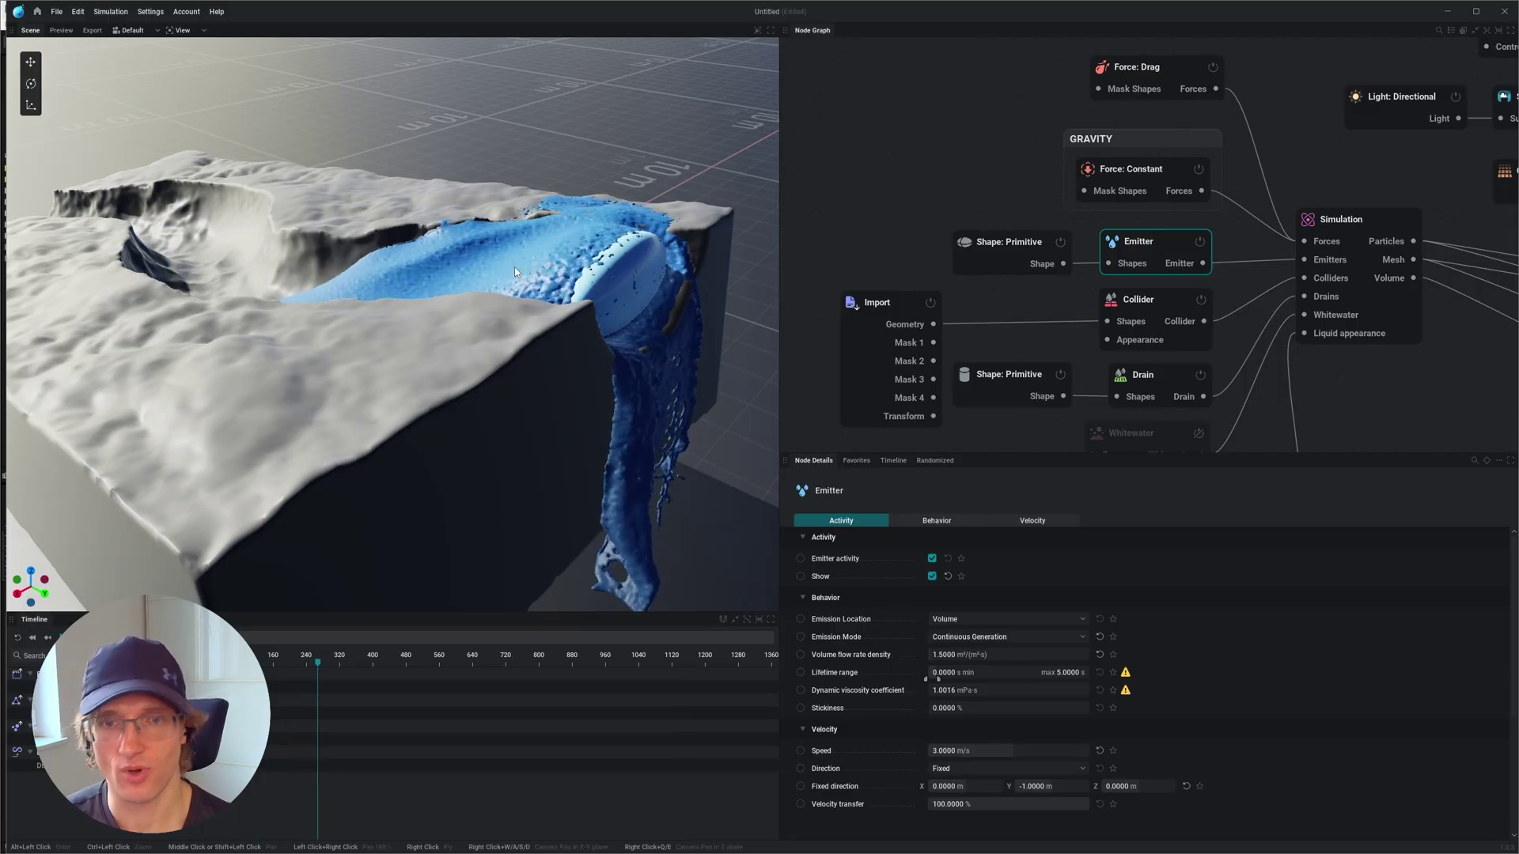
mouse_move(505, 255)
left_mouse_down("alt")
mouse_move(497, 285)
mouse_move(488, 263)
left_mouse_up("alt")
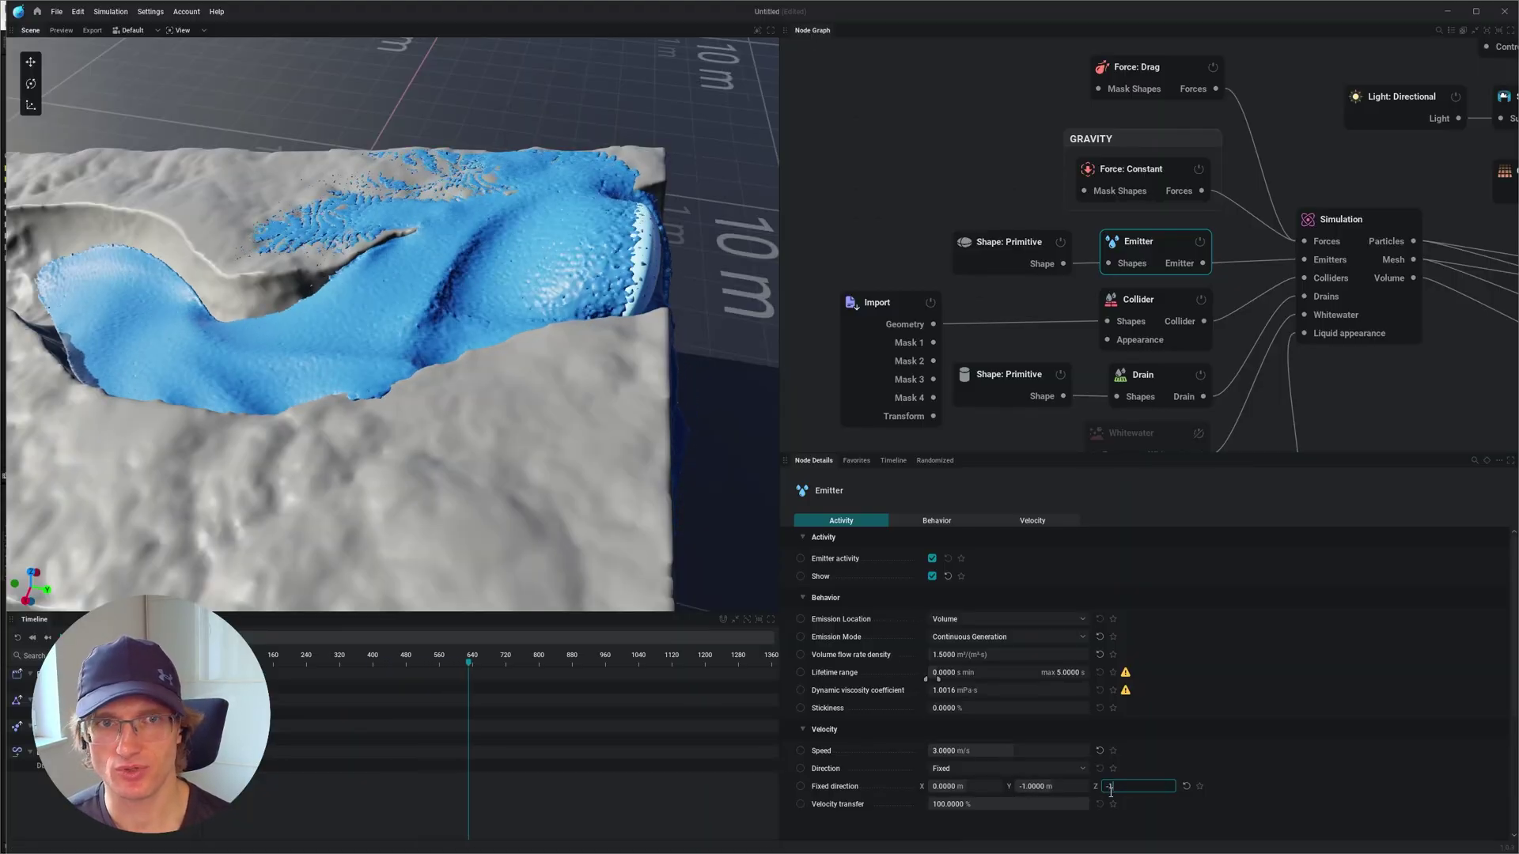
key("Return")
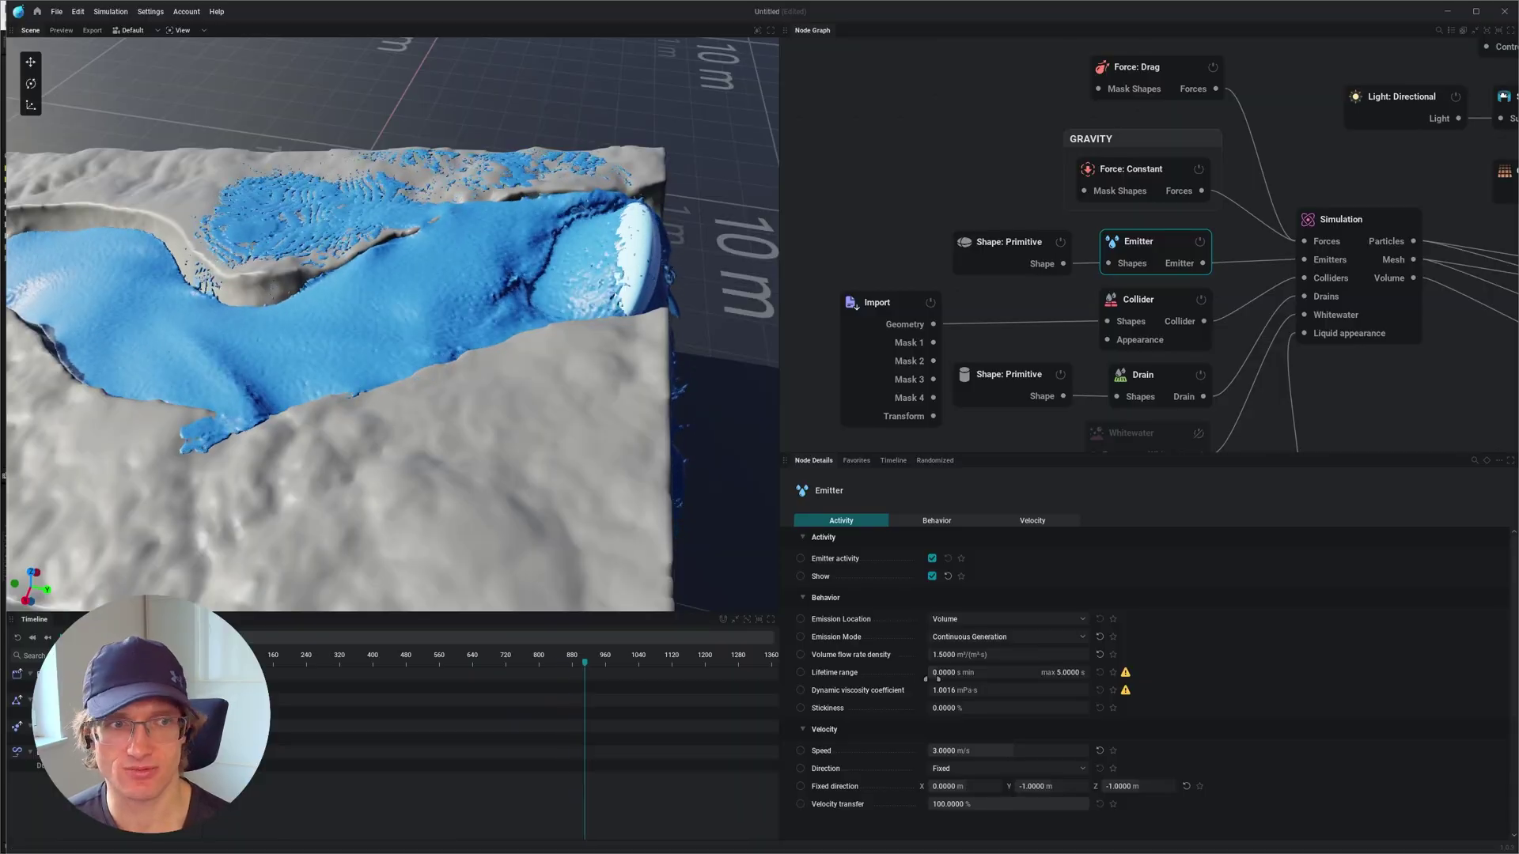
Add a box Shape: Primitive from the Collider's Shapes input and position it behind the emitter at the channel's upper end
left_click_drag(1136, 301, 941, 226)
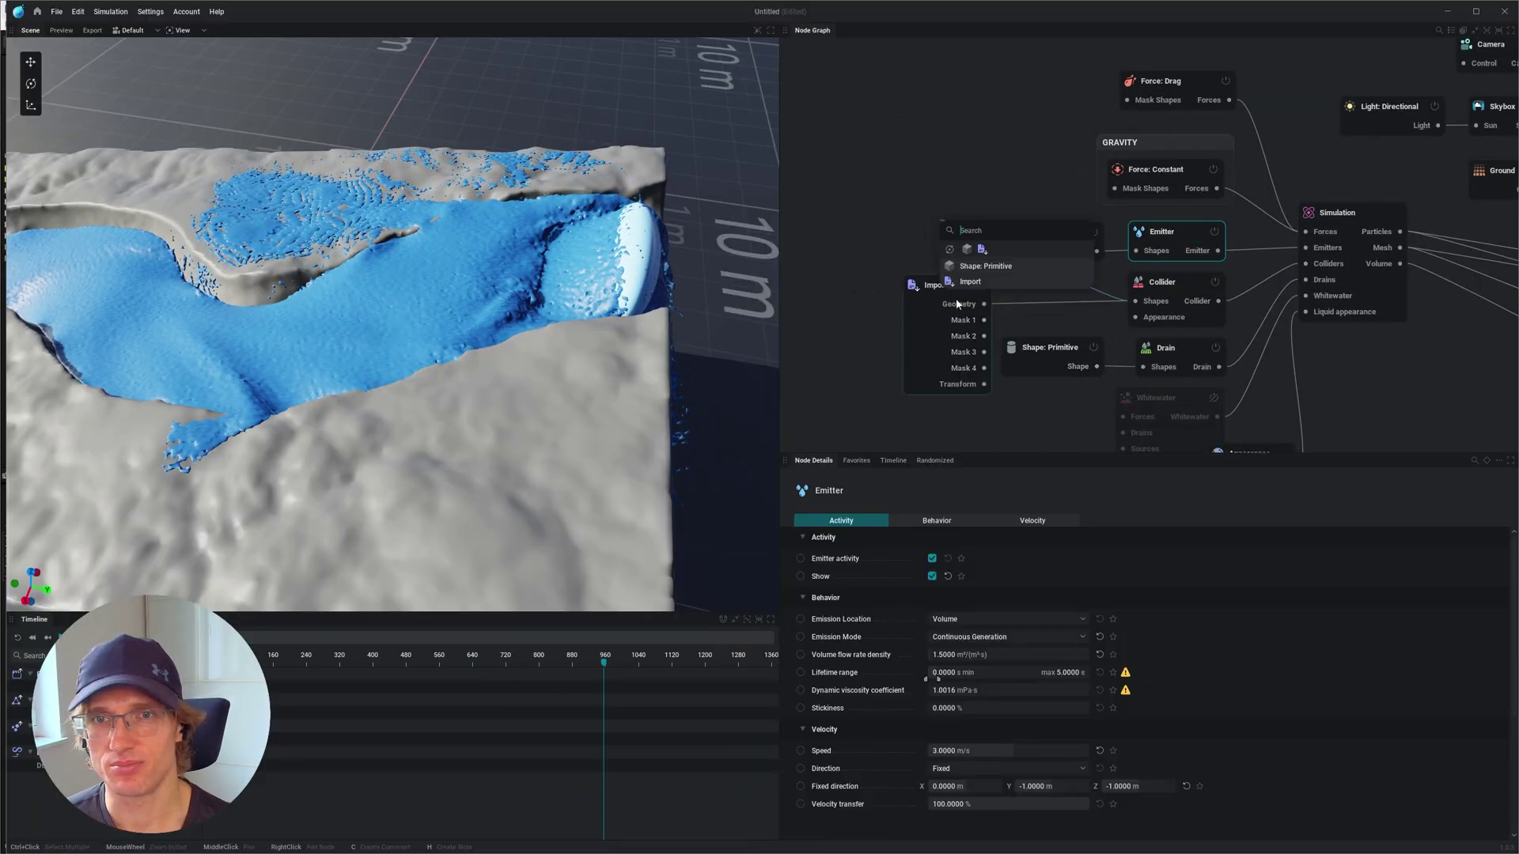
left_click(985, 267)
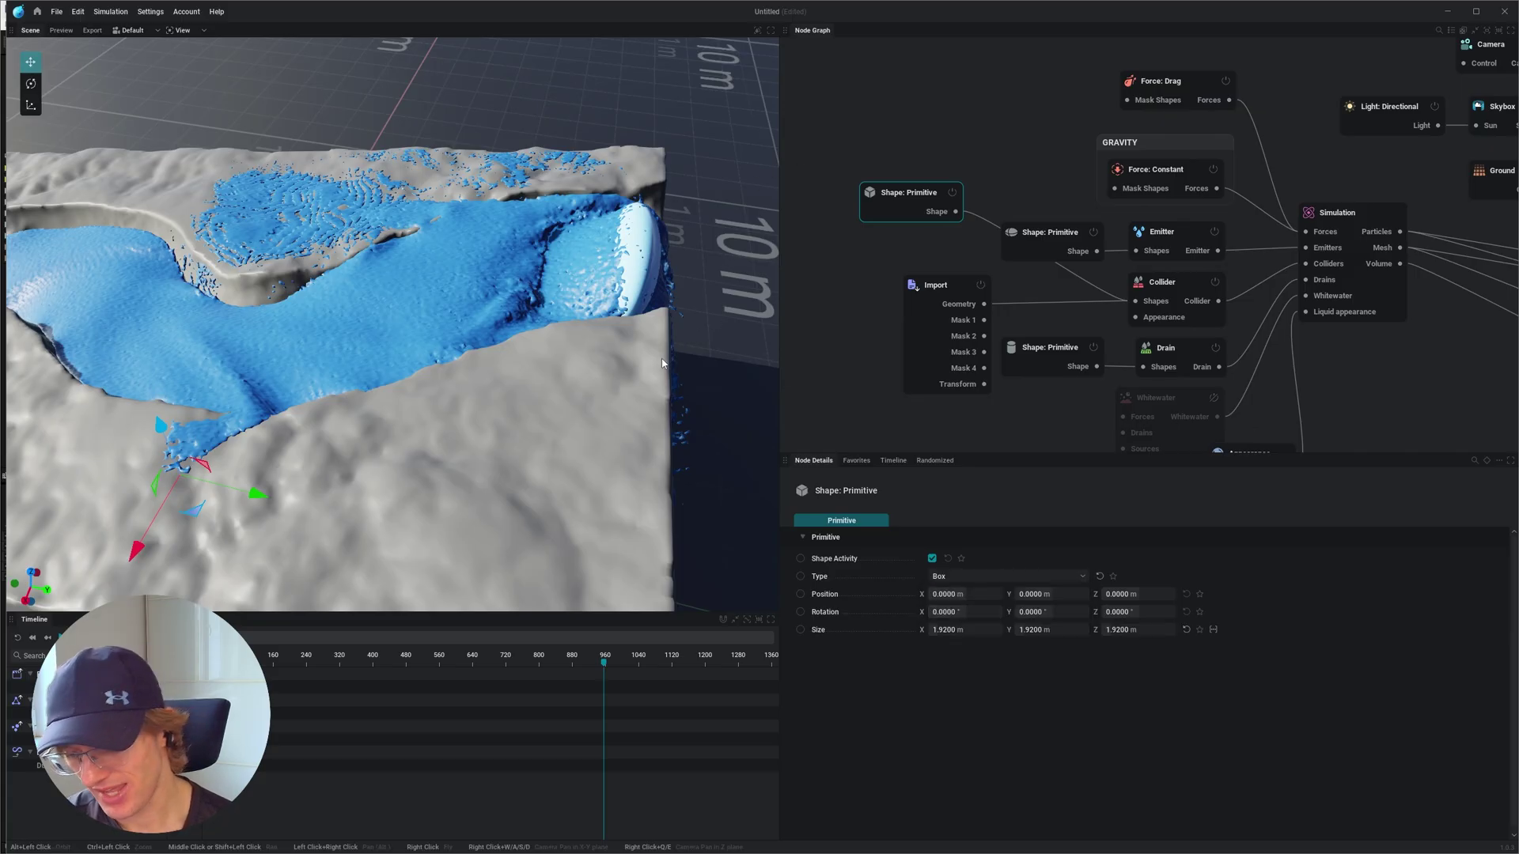
left_click_drag(663, 363, 496, 335, "alt")
left_click_drag(590, 384, 750, 313)
left_click_drag(712, 324, 933, 380, "alt")
left_click_drag(554, 285, 470, 214, "alt")
left_click_drag(470, 215, 439, 162, "alt")
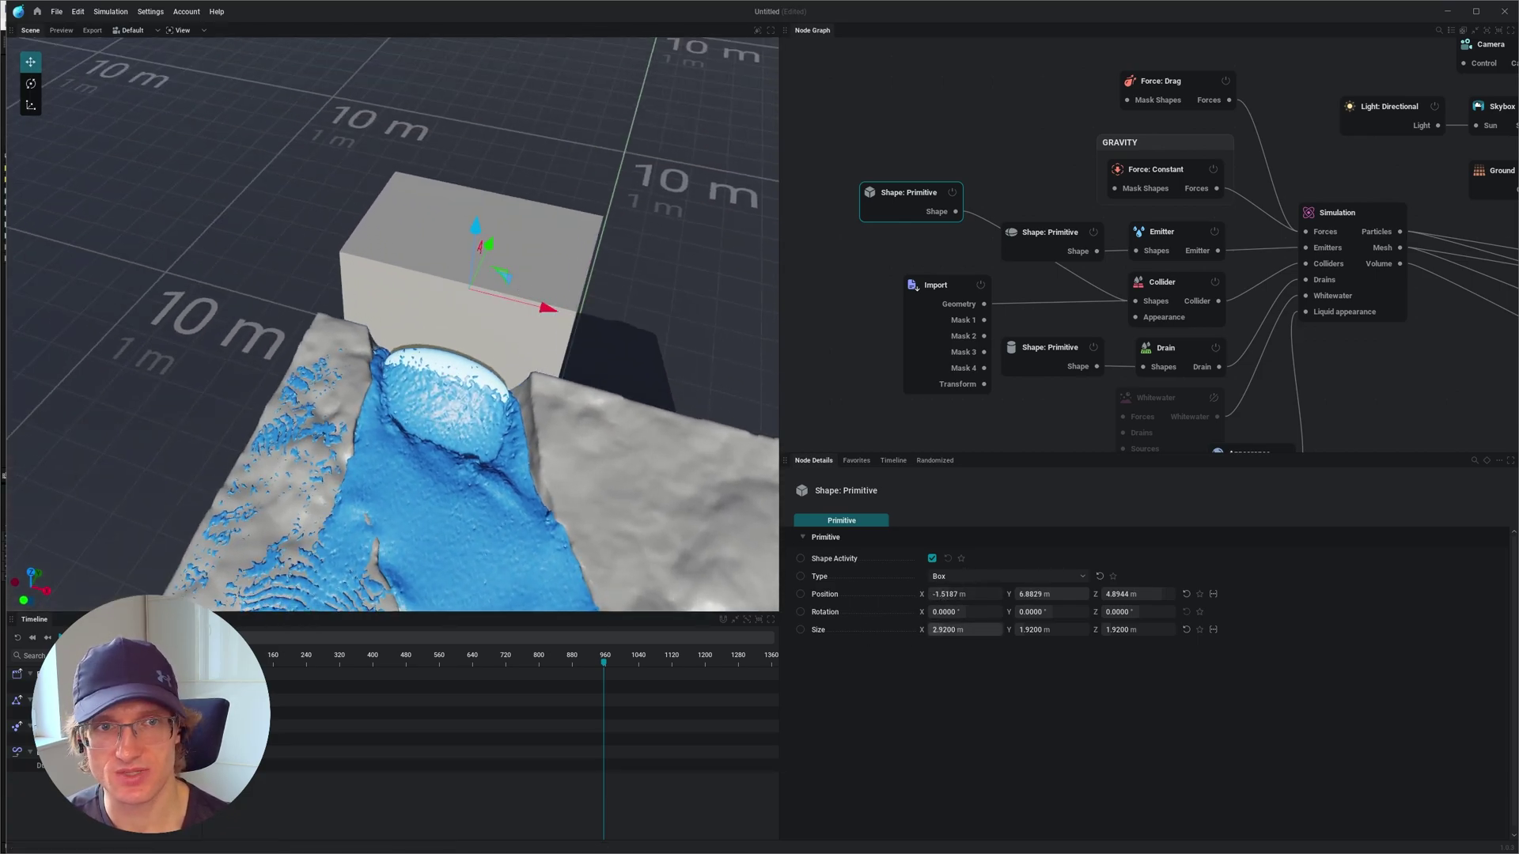
Size the box to 5.47 × 1.92 × 2.02 m and feed it to the Simulation through its own Collider with Show disabled
left_click_drag(965, 630, 1135, 630)
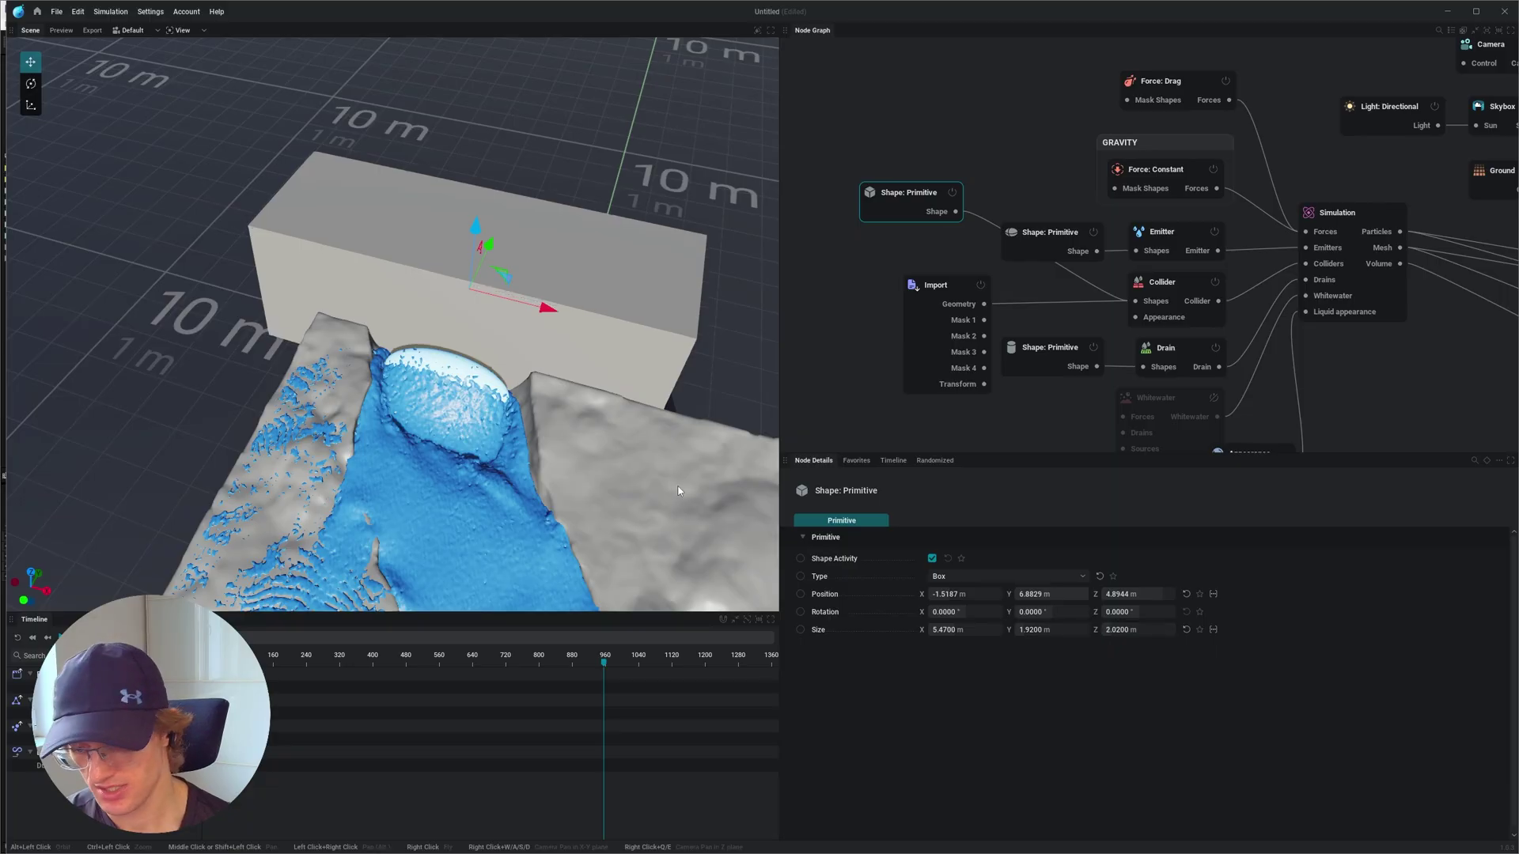
left_click_drag(678, 491, 491, 465, "alt")
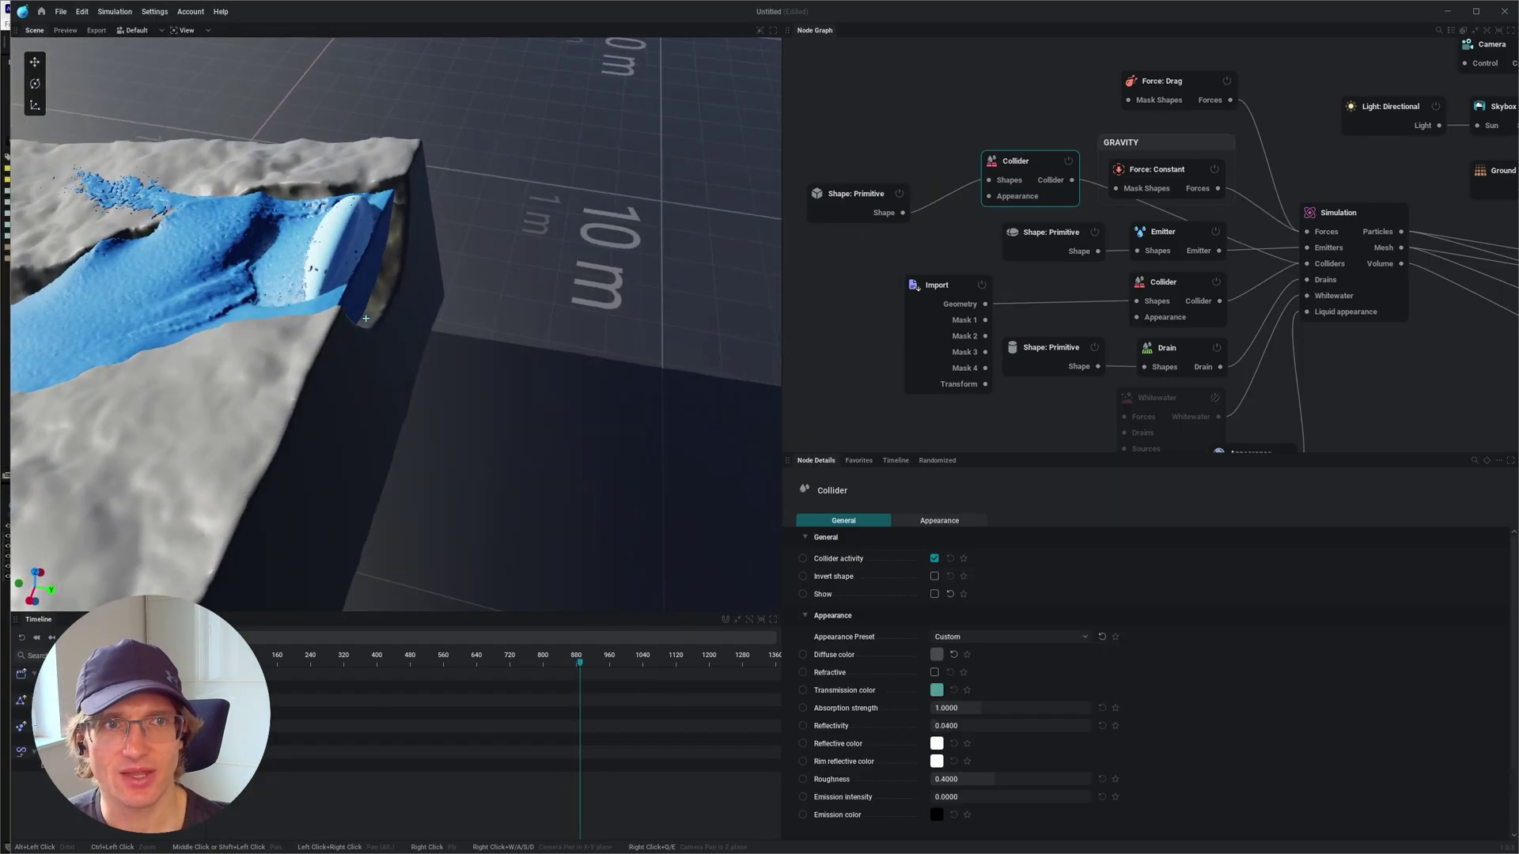
left_click_drag(243, 257, 312, 167, "alt")
left_click_drag(378, 362, 388, 426, "alt")
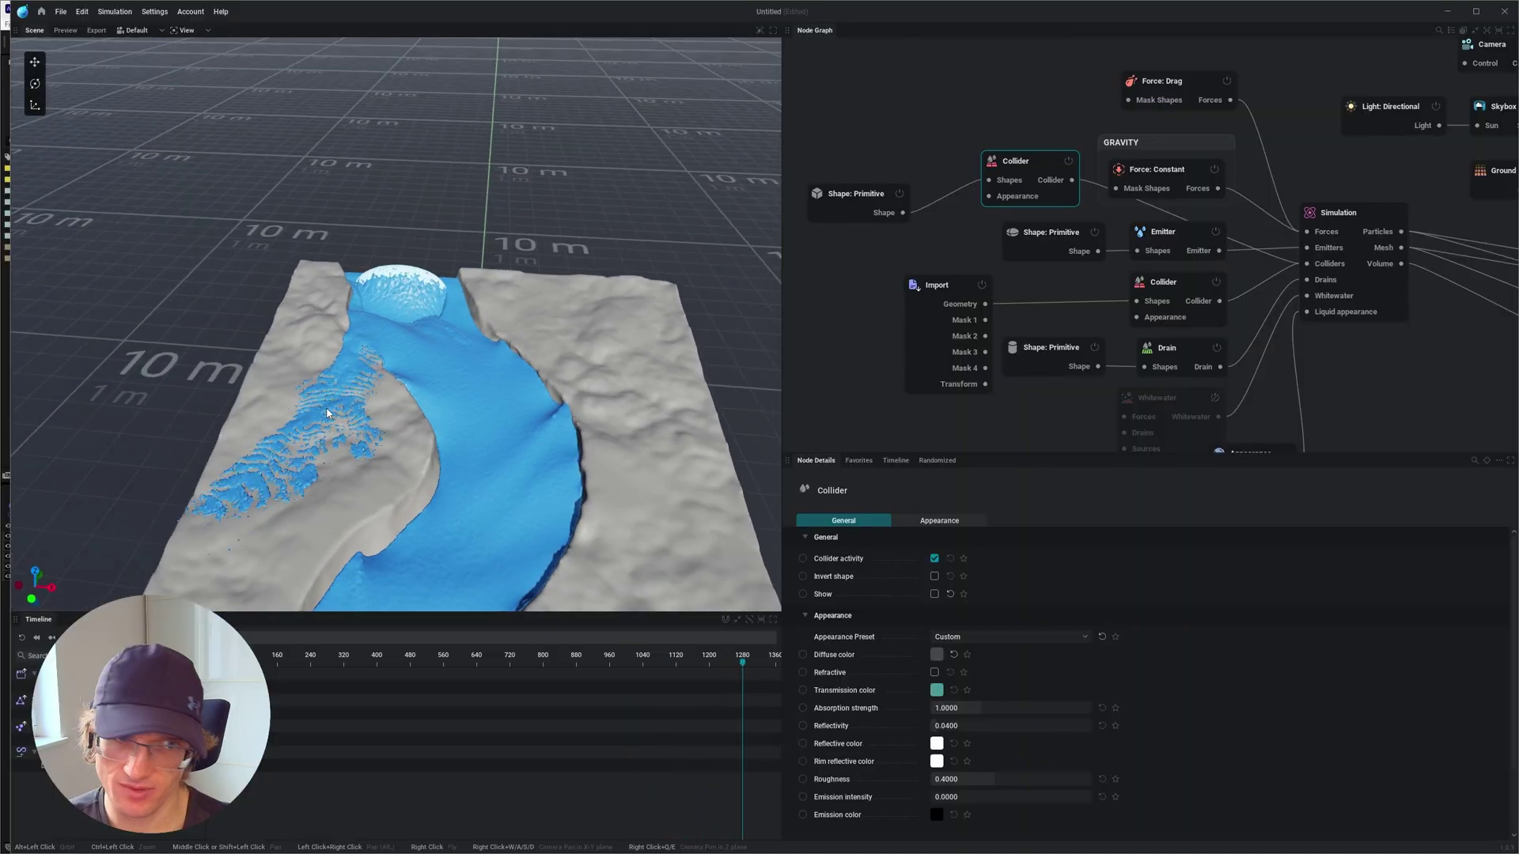
left_click_drag(345, 411, 366, 411, "alt")
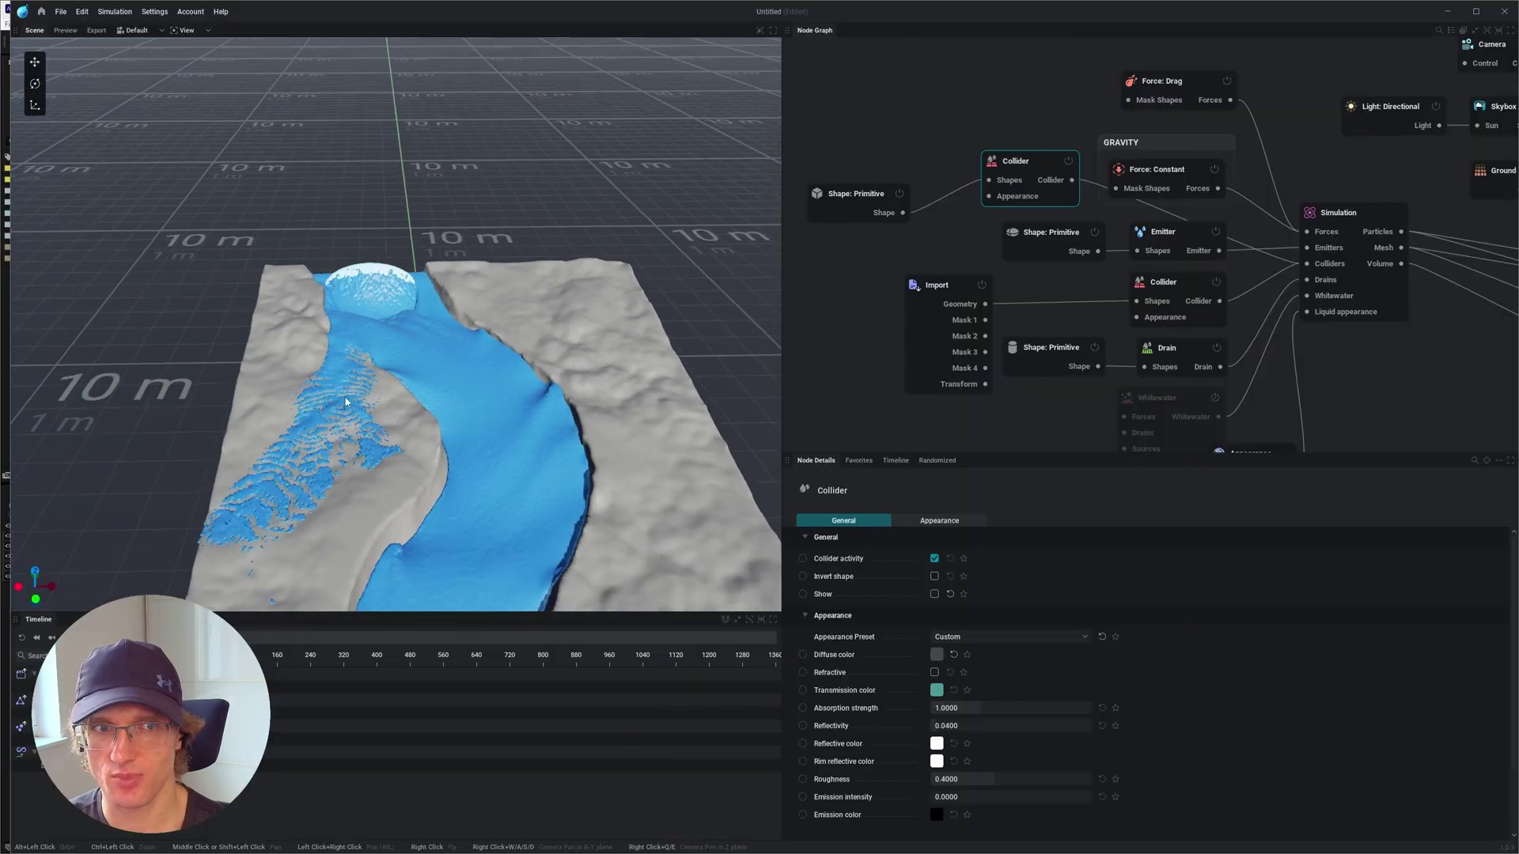
Restart the simulation and follow the liquid down the whole channel from above
middle_click_drag(365, 412, 353, 375)
left_click_drag(353, 375, 337, 372, "alt")
left_click(21, 638)
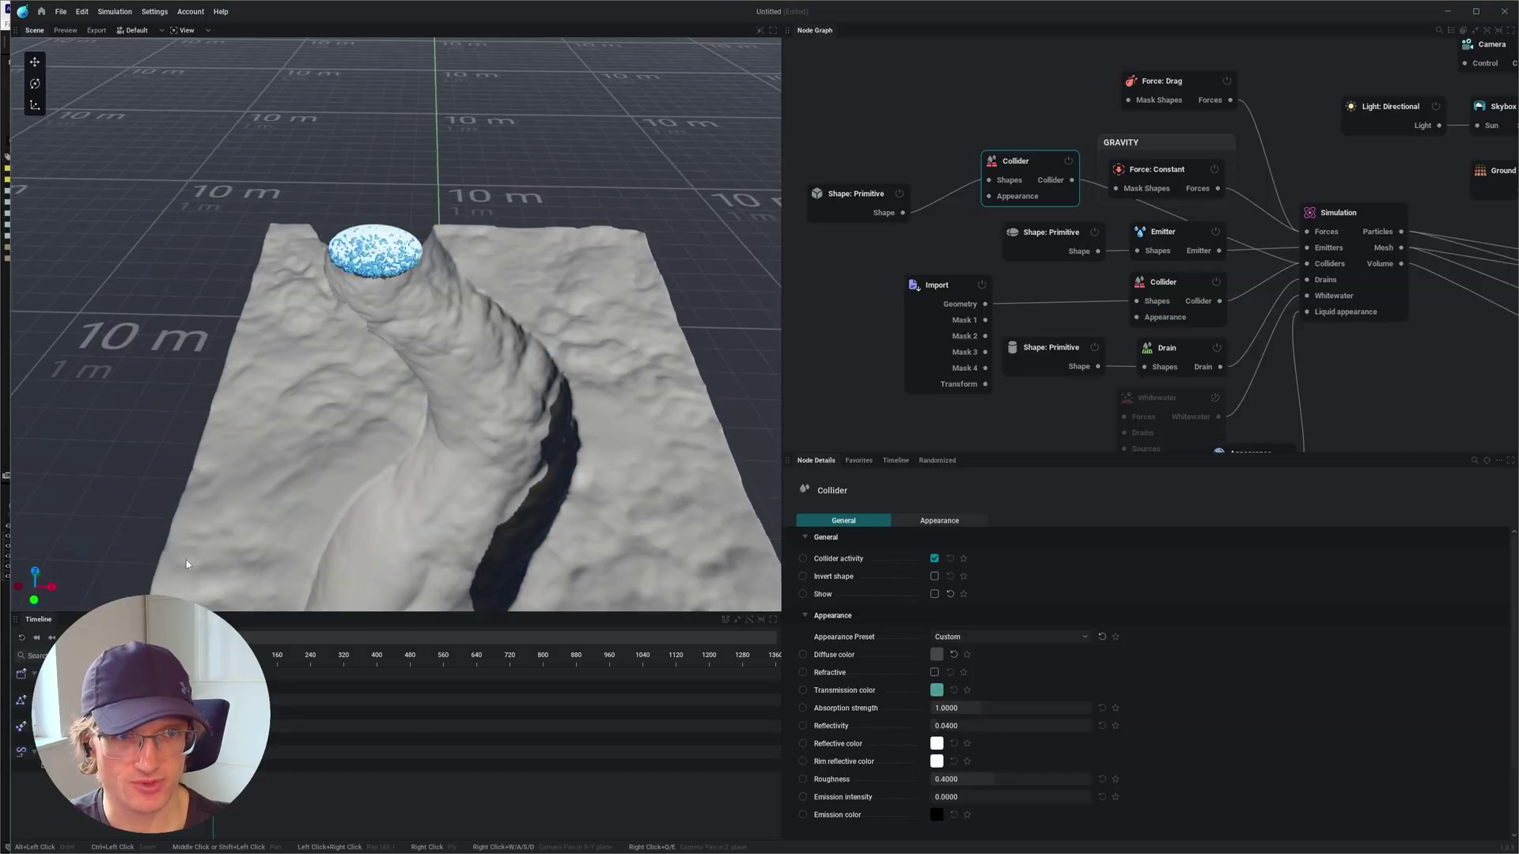
scroll(466, 364, "down", 2)
left_click_drag(475, 360, 419, 388, "alt")
middle_click_drag(420, 388, 424, 273)
mouse_move(424, 268)
left_mouse_down("alt")
mouse_move(424, 231)
mouse_move(442, 285)
left_mouse_up("alt")
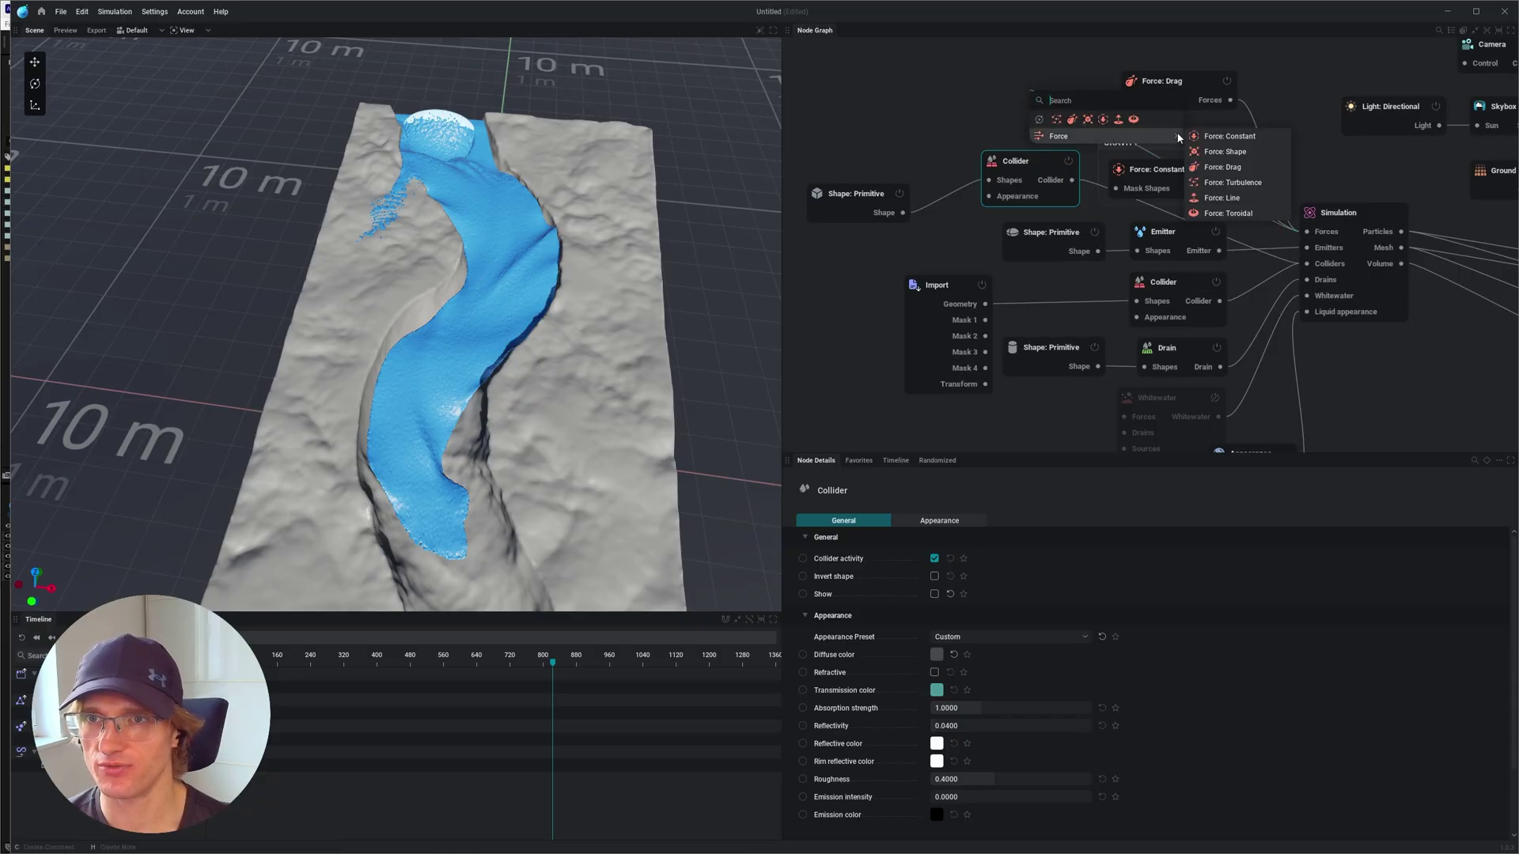
Add a Force: Turbulence to the Simulation with scale 5, strength 1 and animation speed 3, and rerun the flow
left_click(1226, 183)
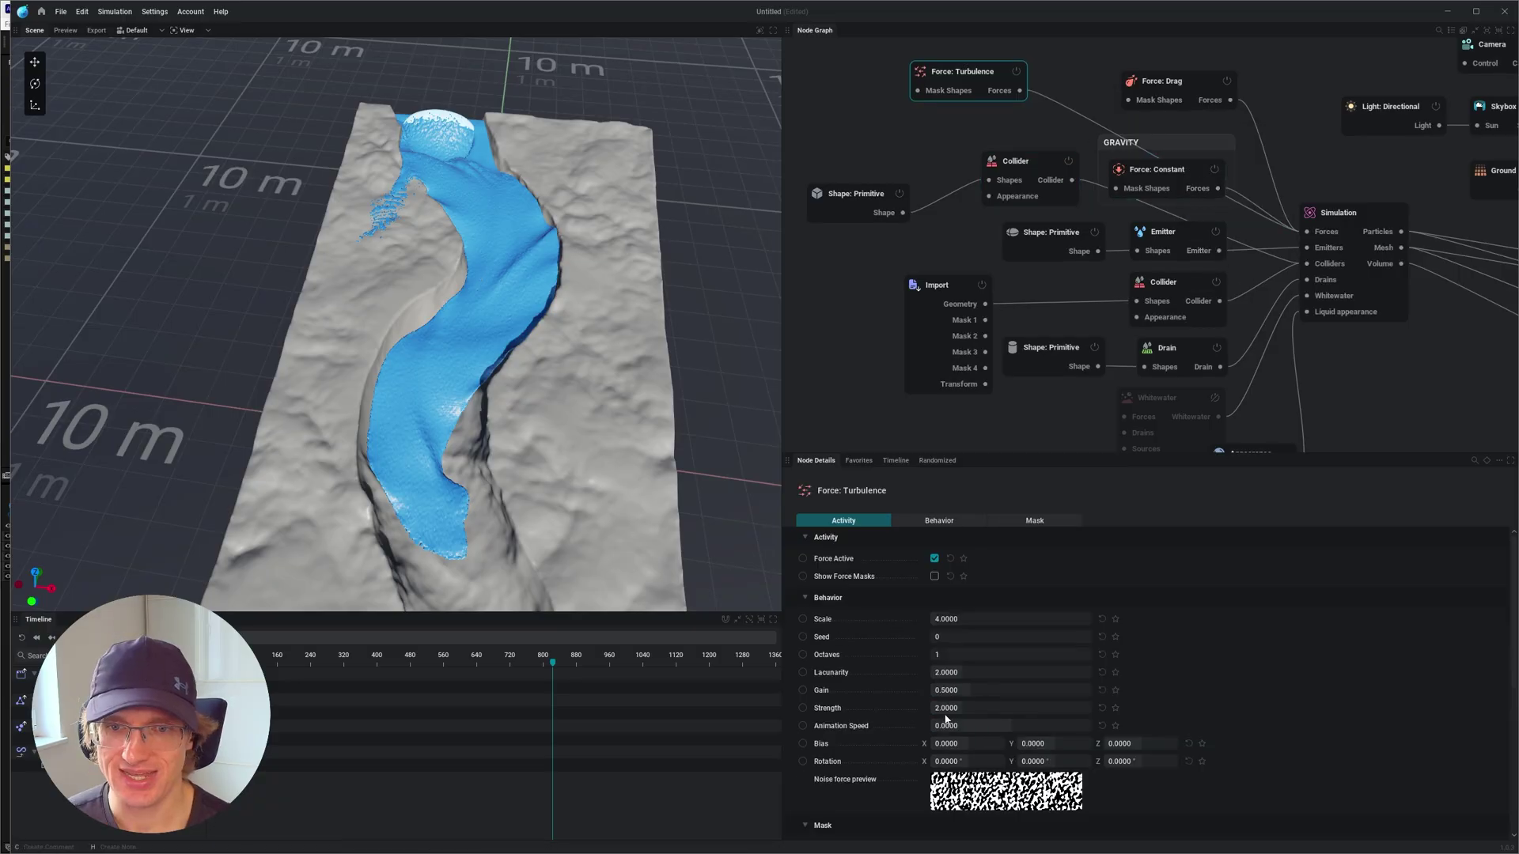
left_click(23, 637)
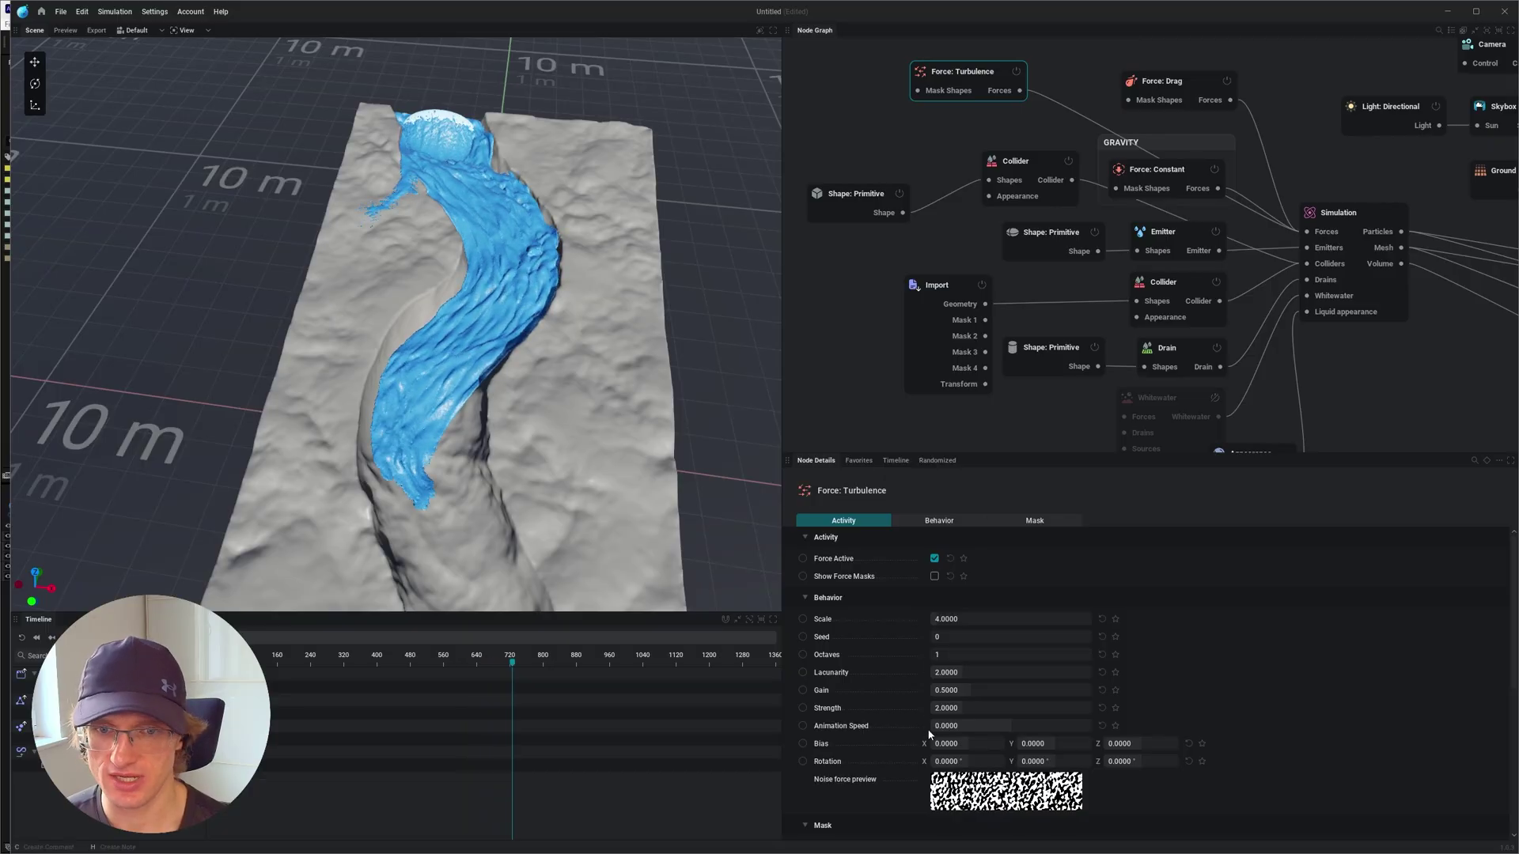
key("Return")
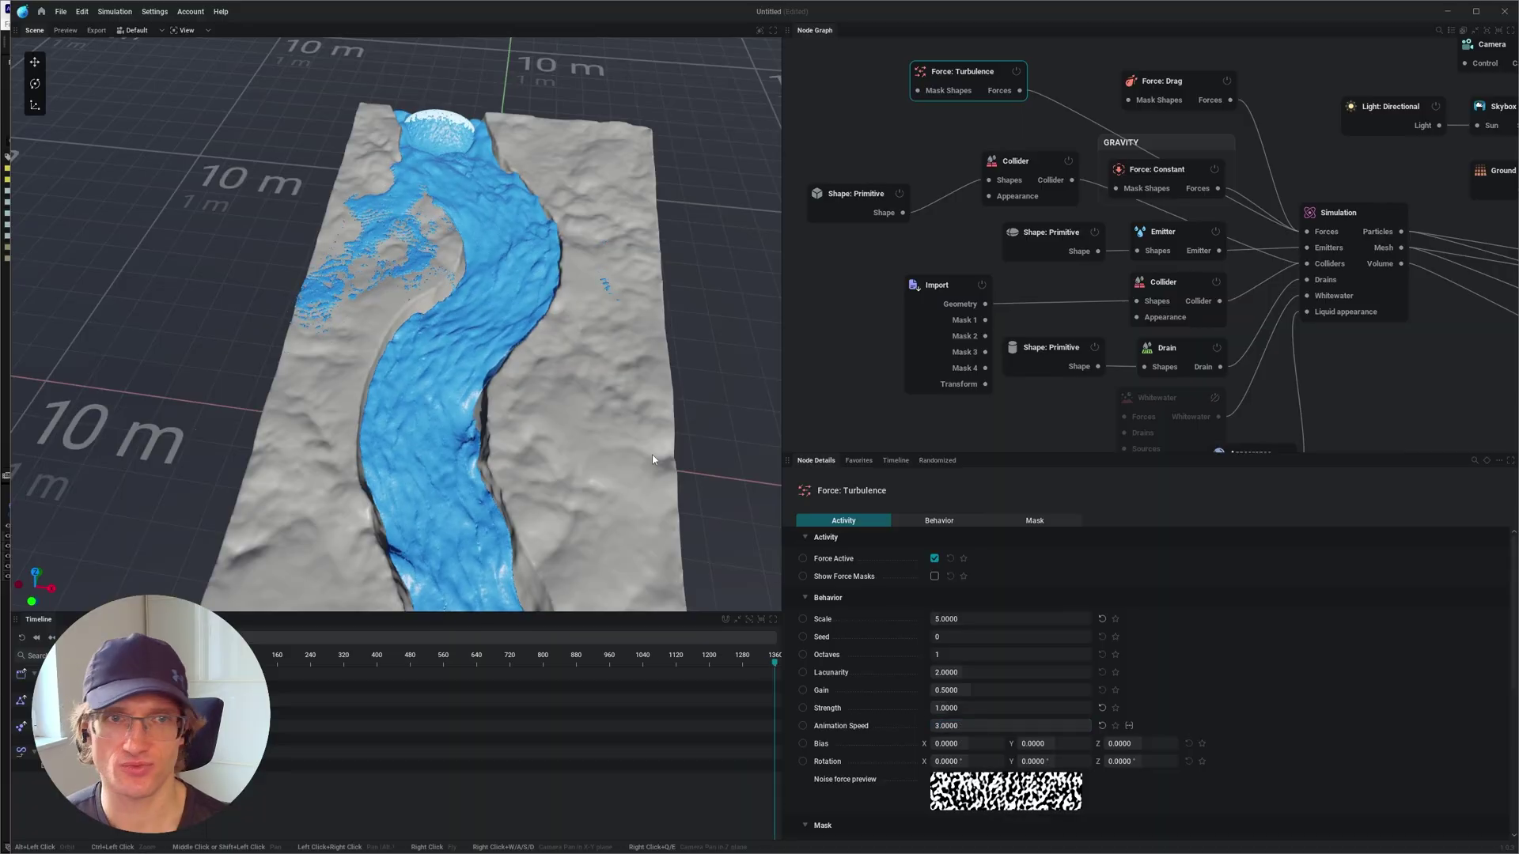
scroll(481, 282, "up", 1)
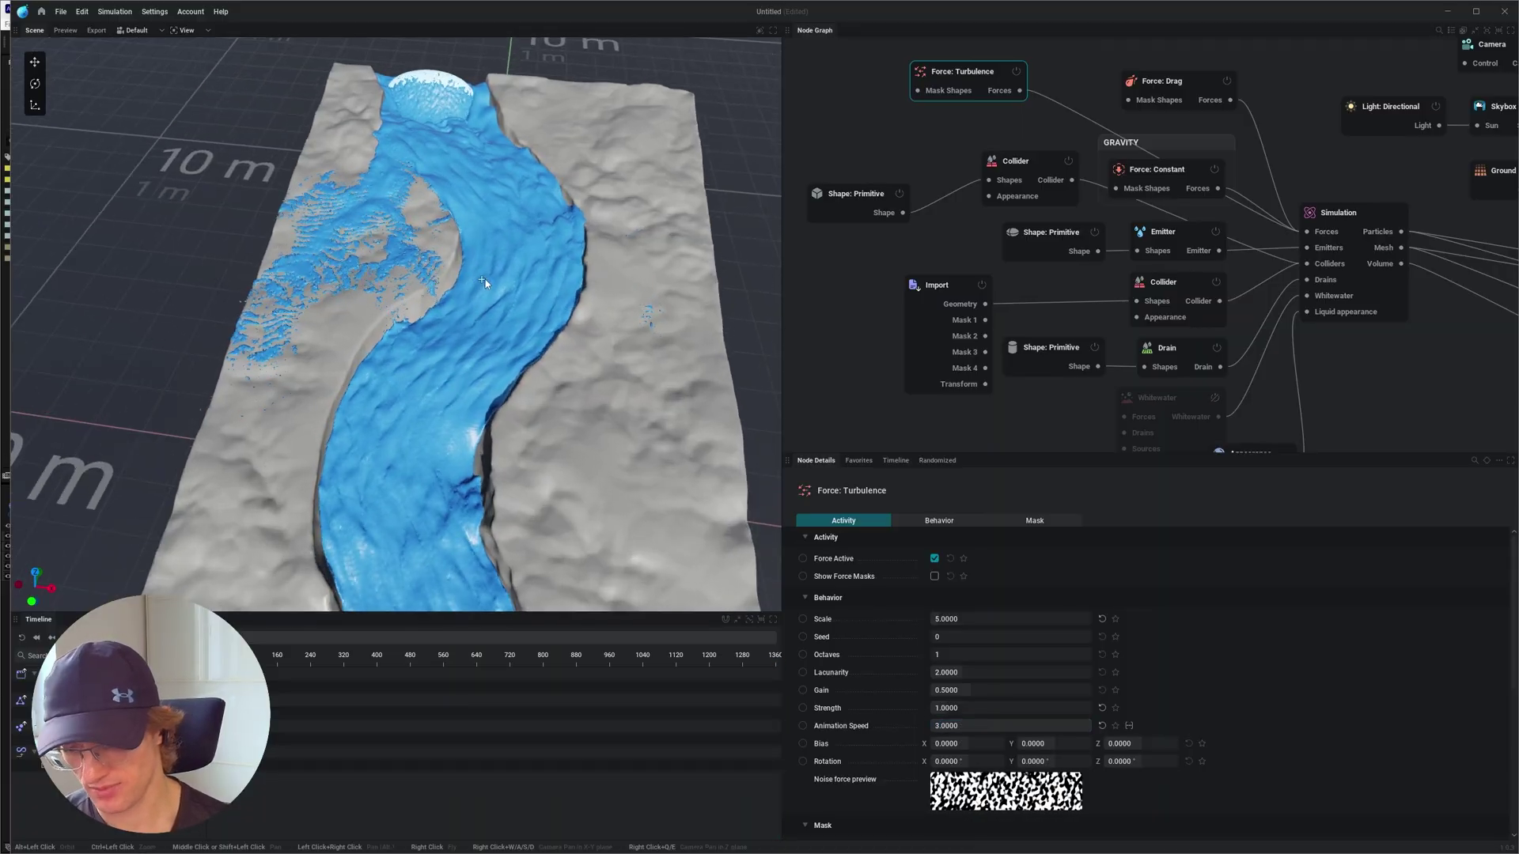
left_click_drag(485, 279, 483, 243, "alt")
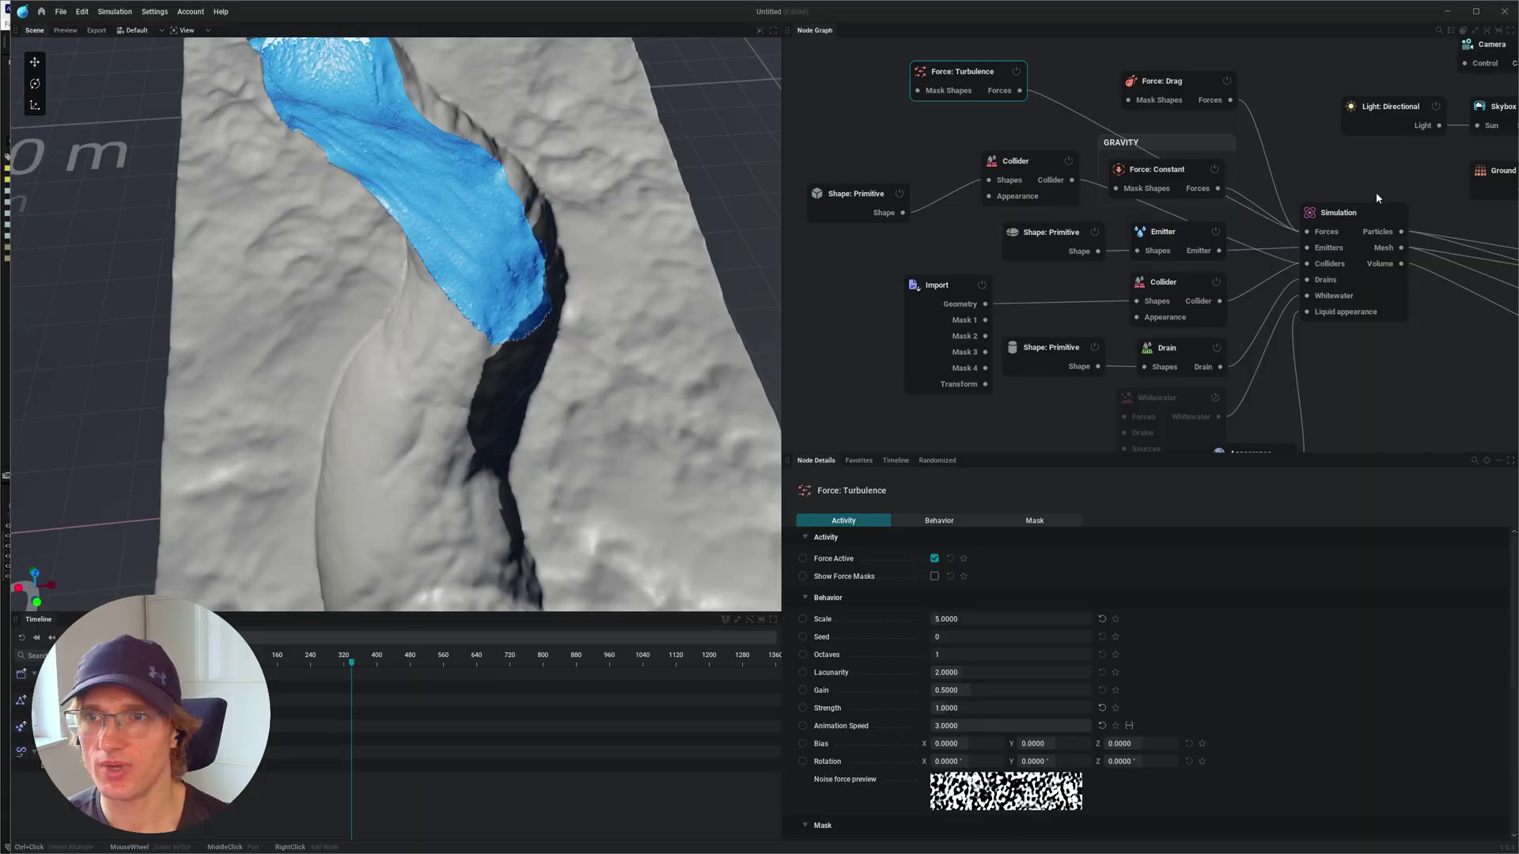
Enable the Simulation's higher quality meshing with 0.96 voxels erosion/dilation and 0.78 smoothing iterations, comparing the liquid surface with and without it
left_click(1364, 212)
left_click(850, 534)
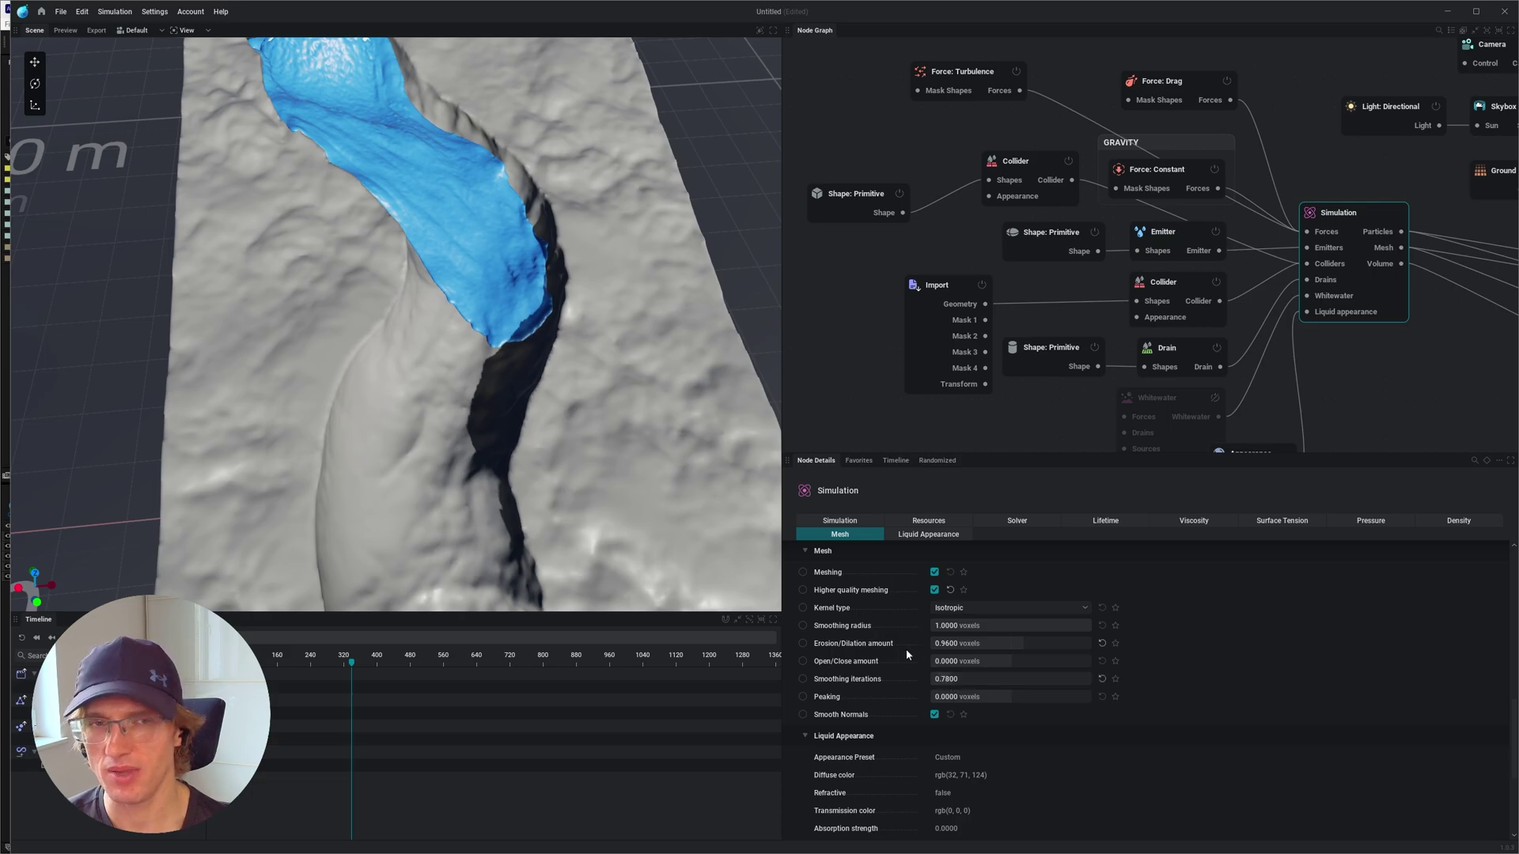
left_click(935, 591)
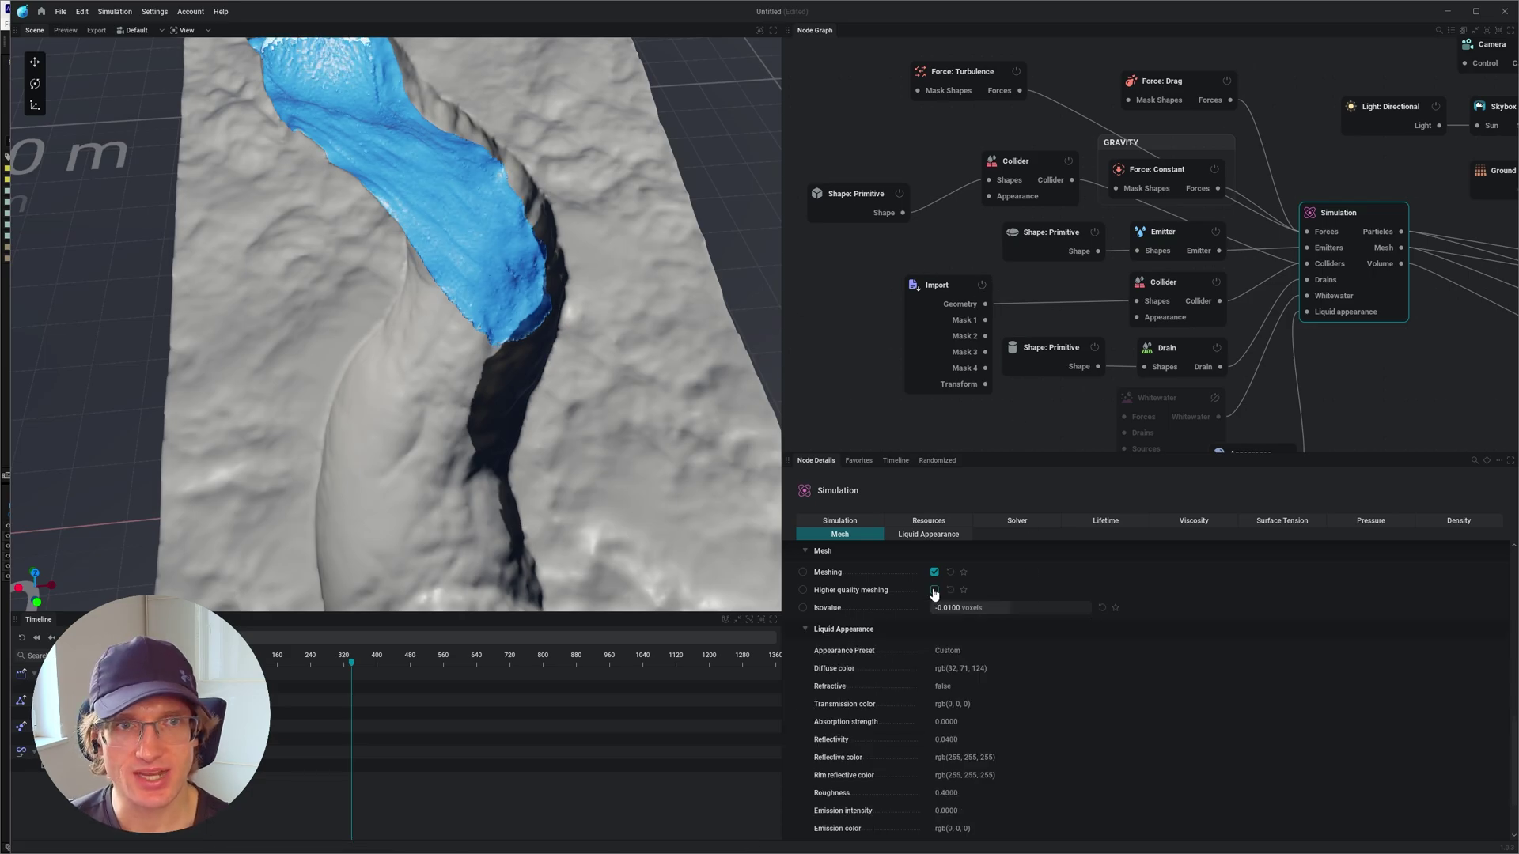
left_click(934, 590)
left_click(934, 591)
left_click(935, 591)
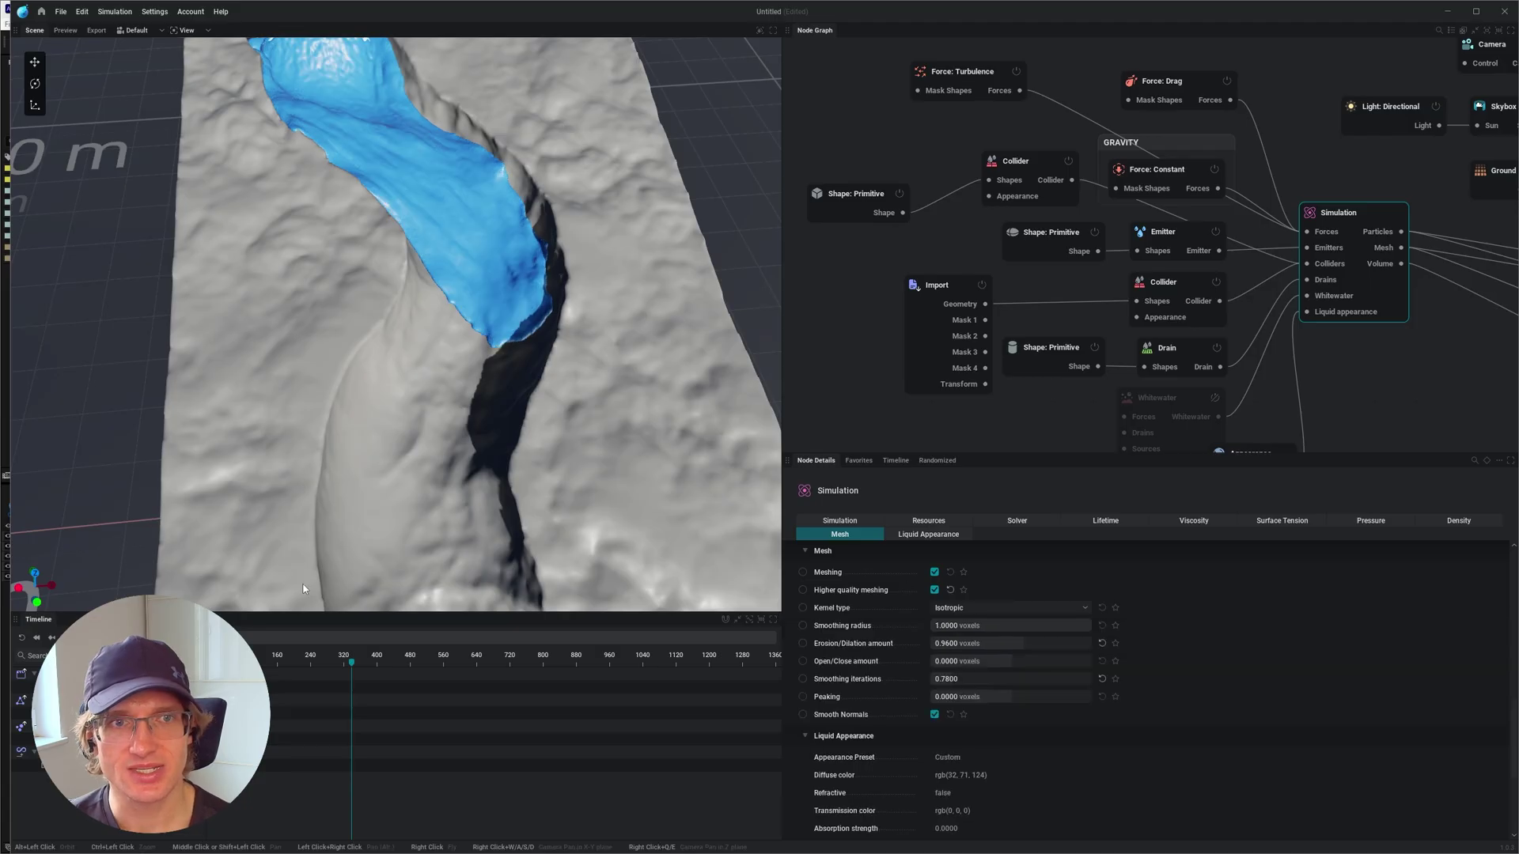
left_click_drag(345, 457, 367, 230, "alt")
scroll(507, 427, "down", 3)
scroll(424, 402, "up", 3)
left_click_drag(412, 369, 380, 395, "alt")
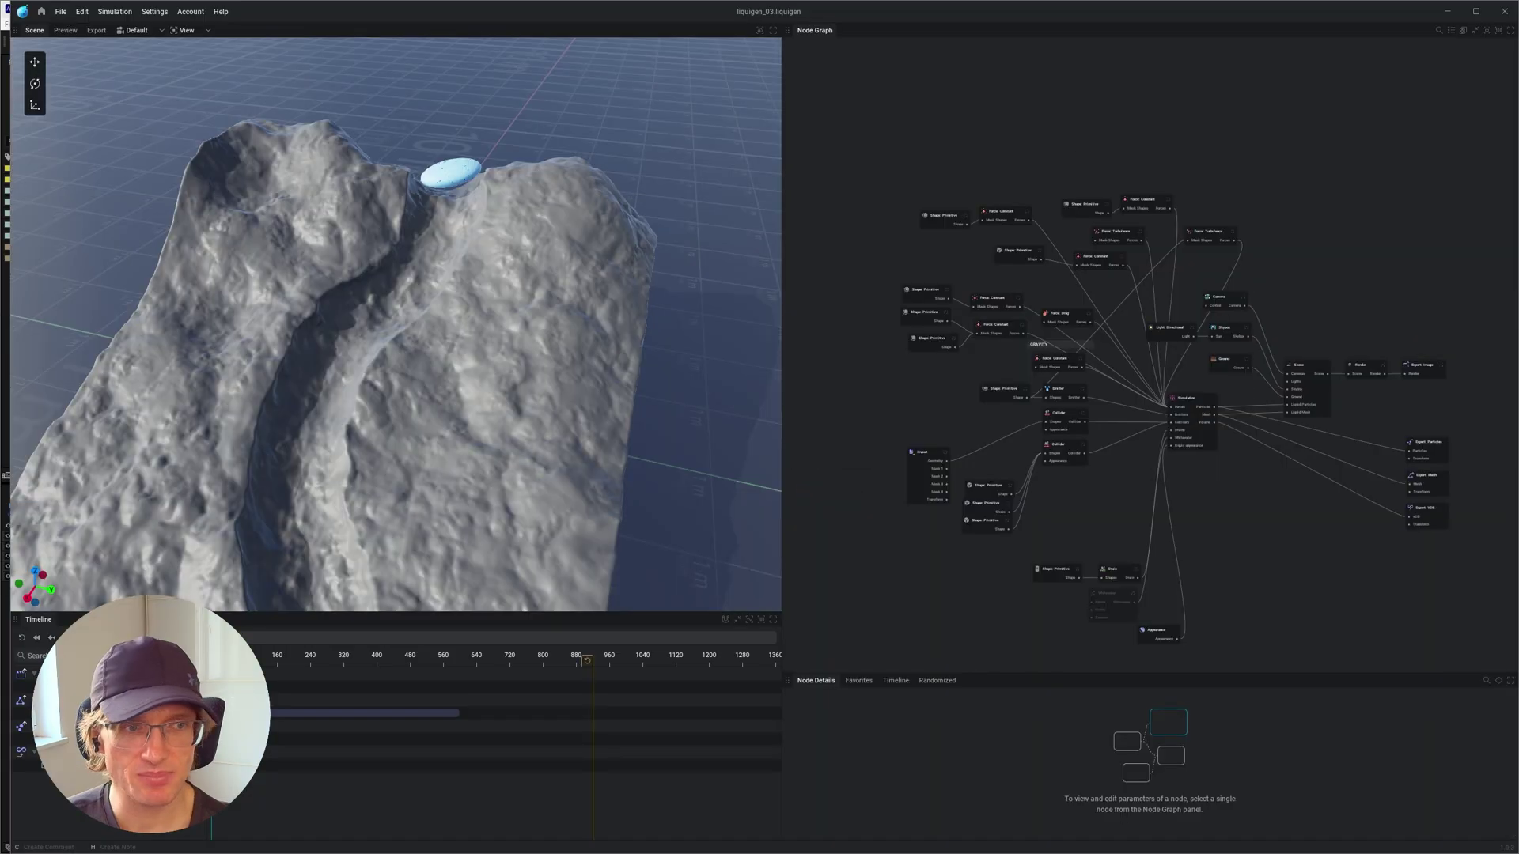
Open the liquigen_03 project, widen the 3D view and examine the liquid running through its channel
middle_click_drag(367, 359, 423, 281)
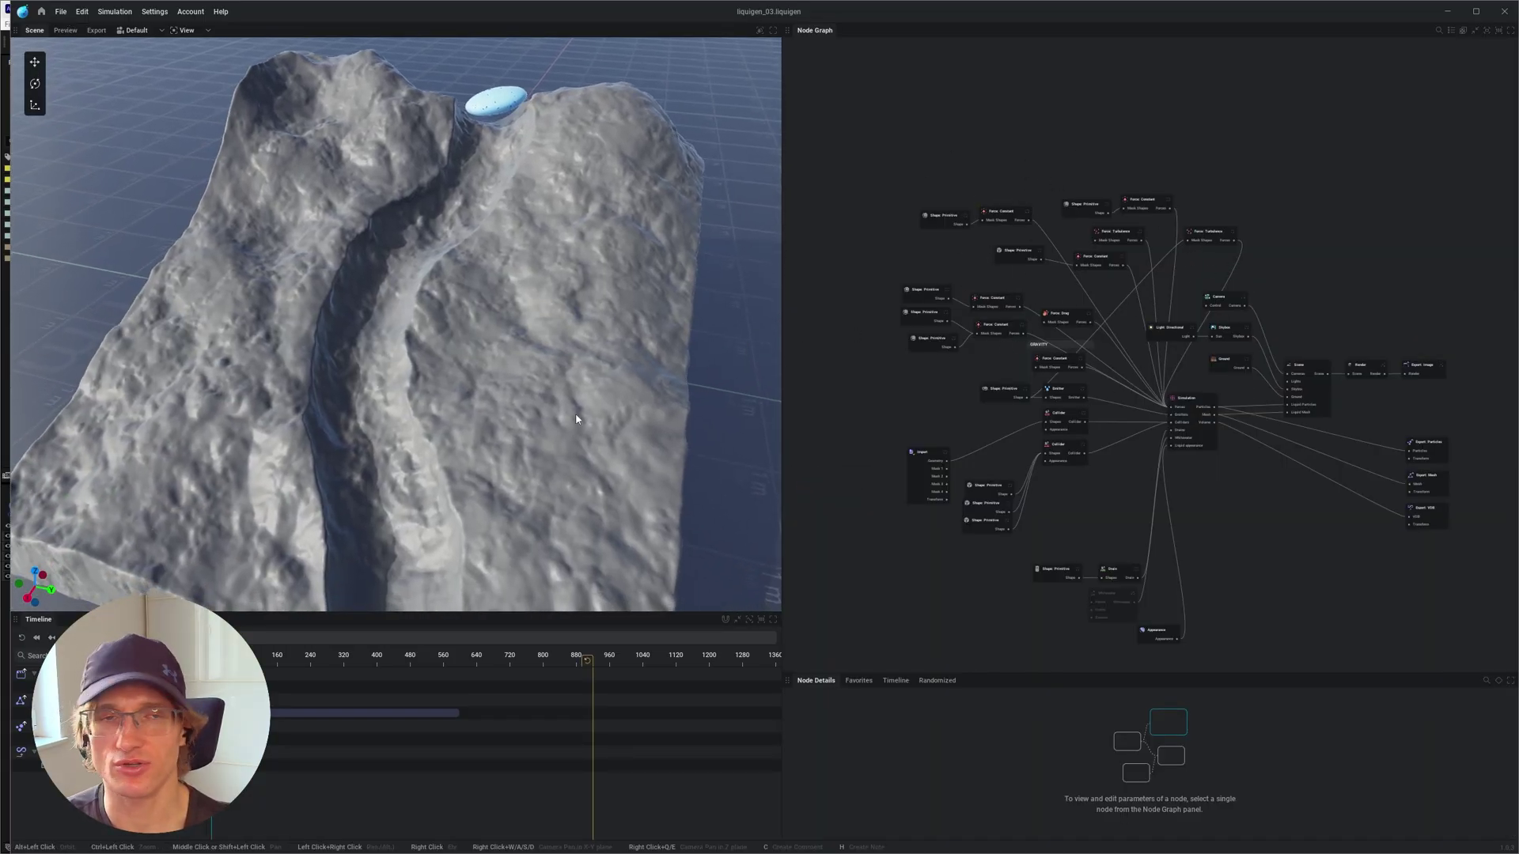
left_click_drag(796, 314, 1006, 314)
middle_click_drag(1144, 374, 1226, 363)
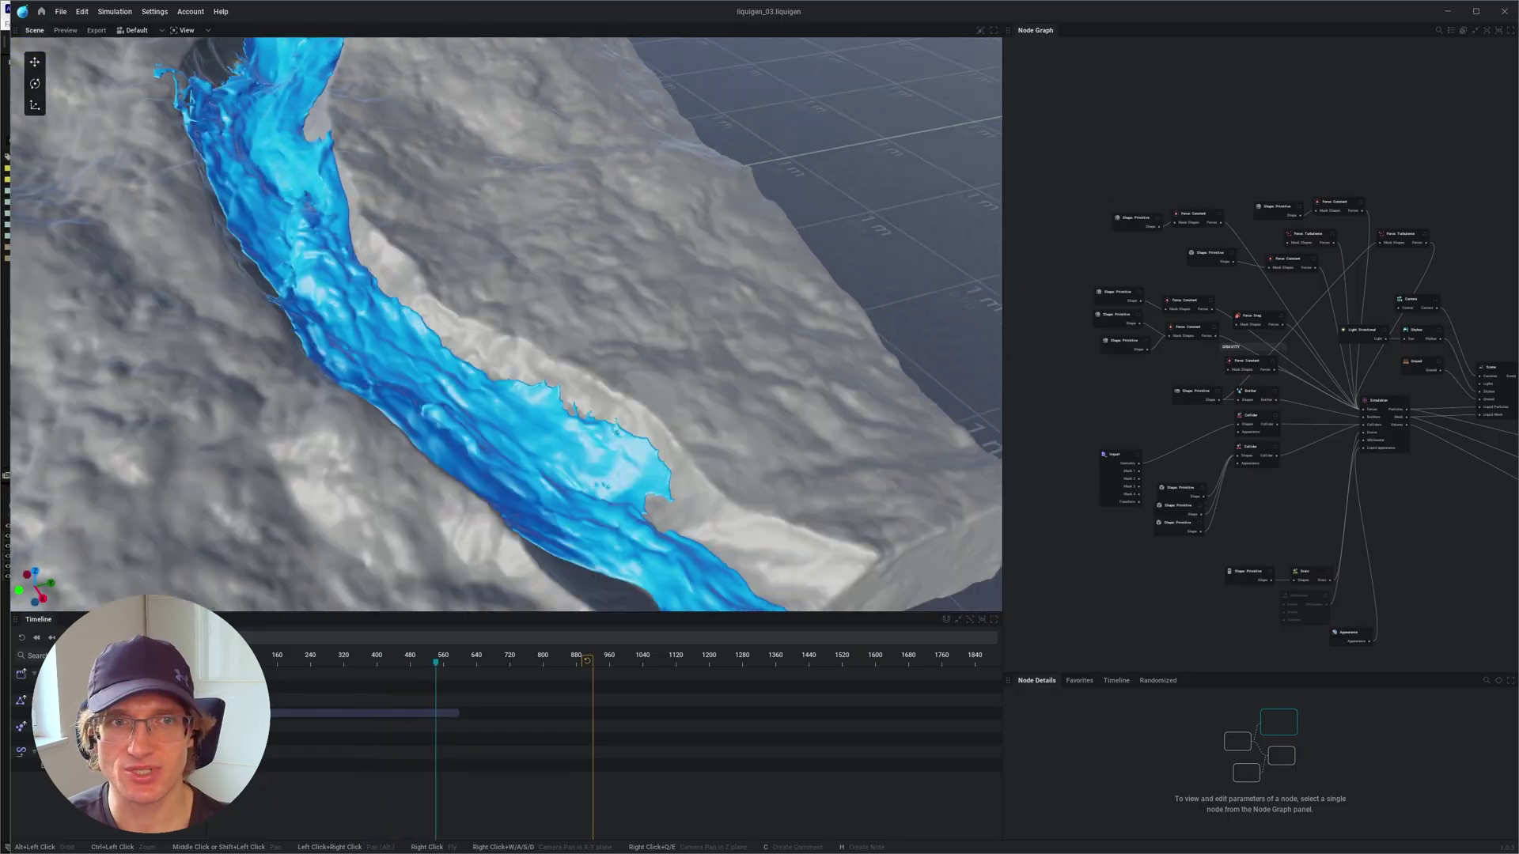
middle_click_drag(624, 455, 693, 534)
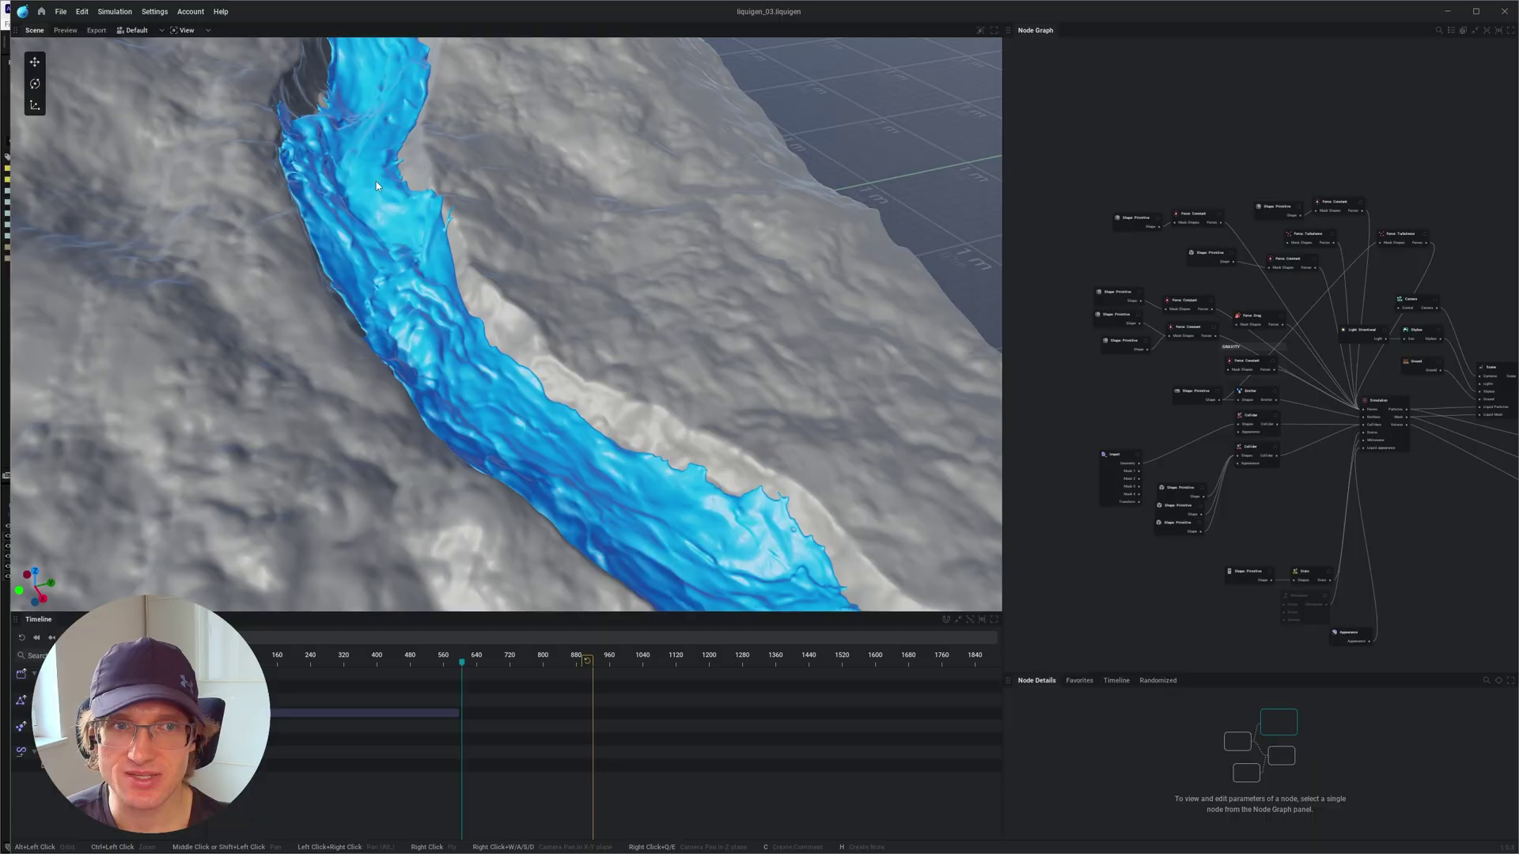
middle_click_drag(376, 182, 402, 214)
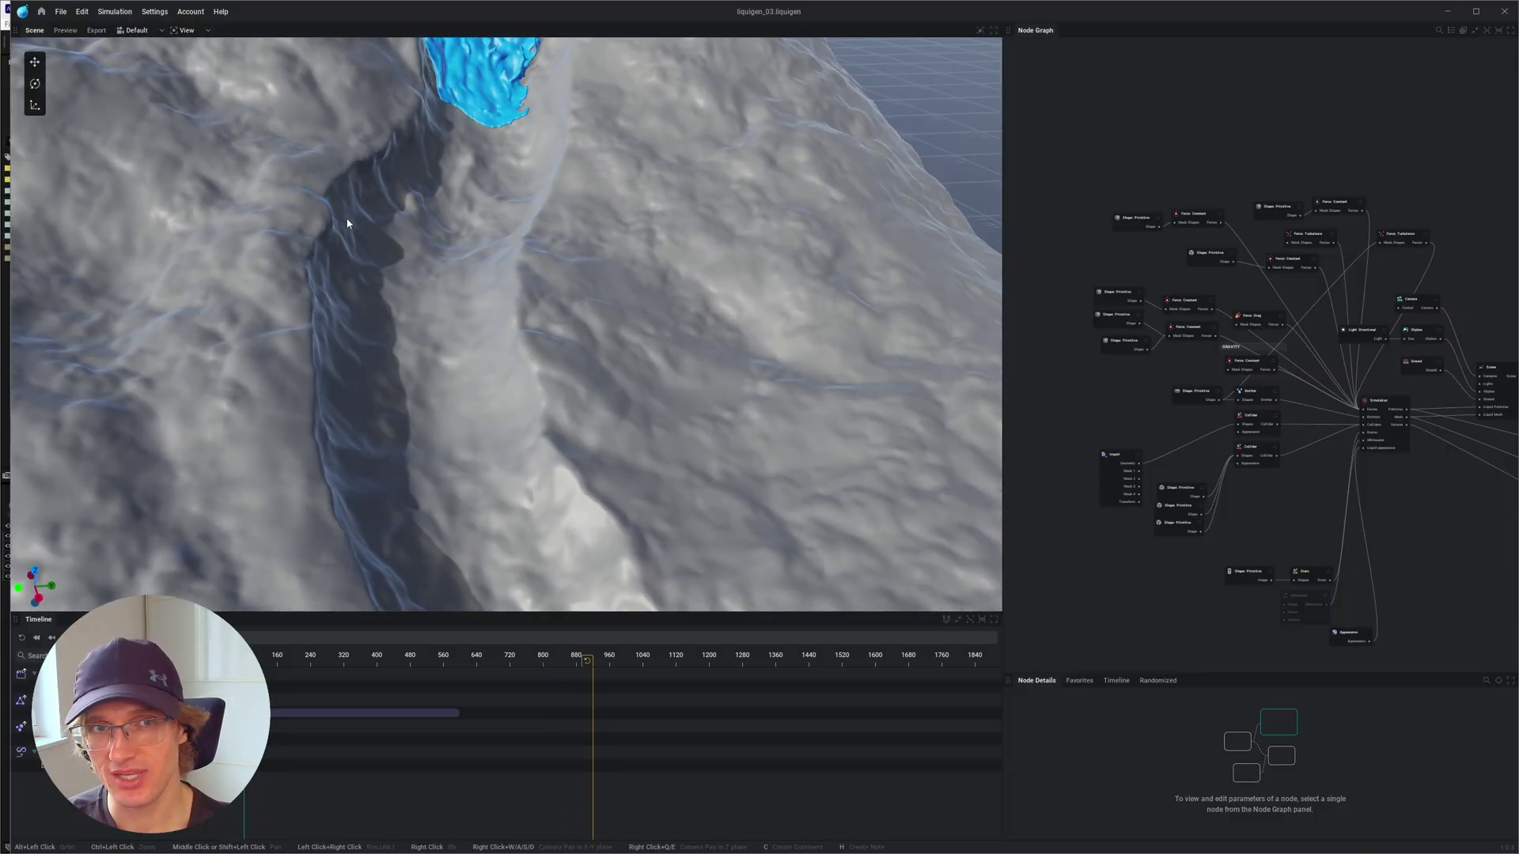
Show the Simulation's solver settings in an enlarged details area and extend the simulation's reset time to 7.855 s
middle_click_drag(1209, 401, 1137, 395)
left_click(1310, 395)
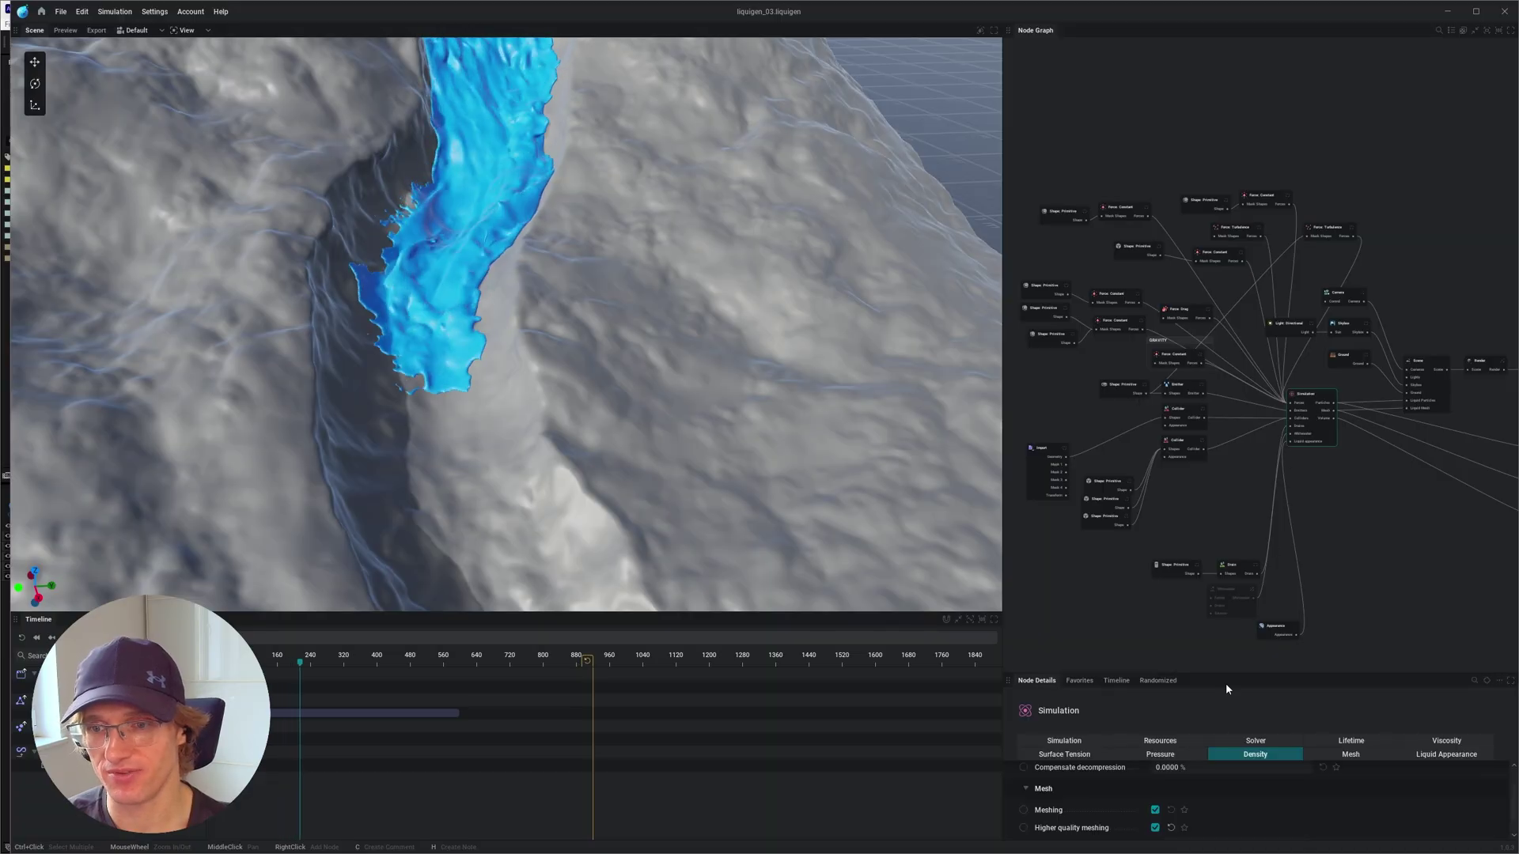
left_click_drag(1242, 675, 1160, 171)
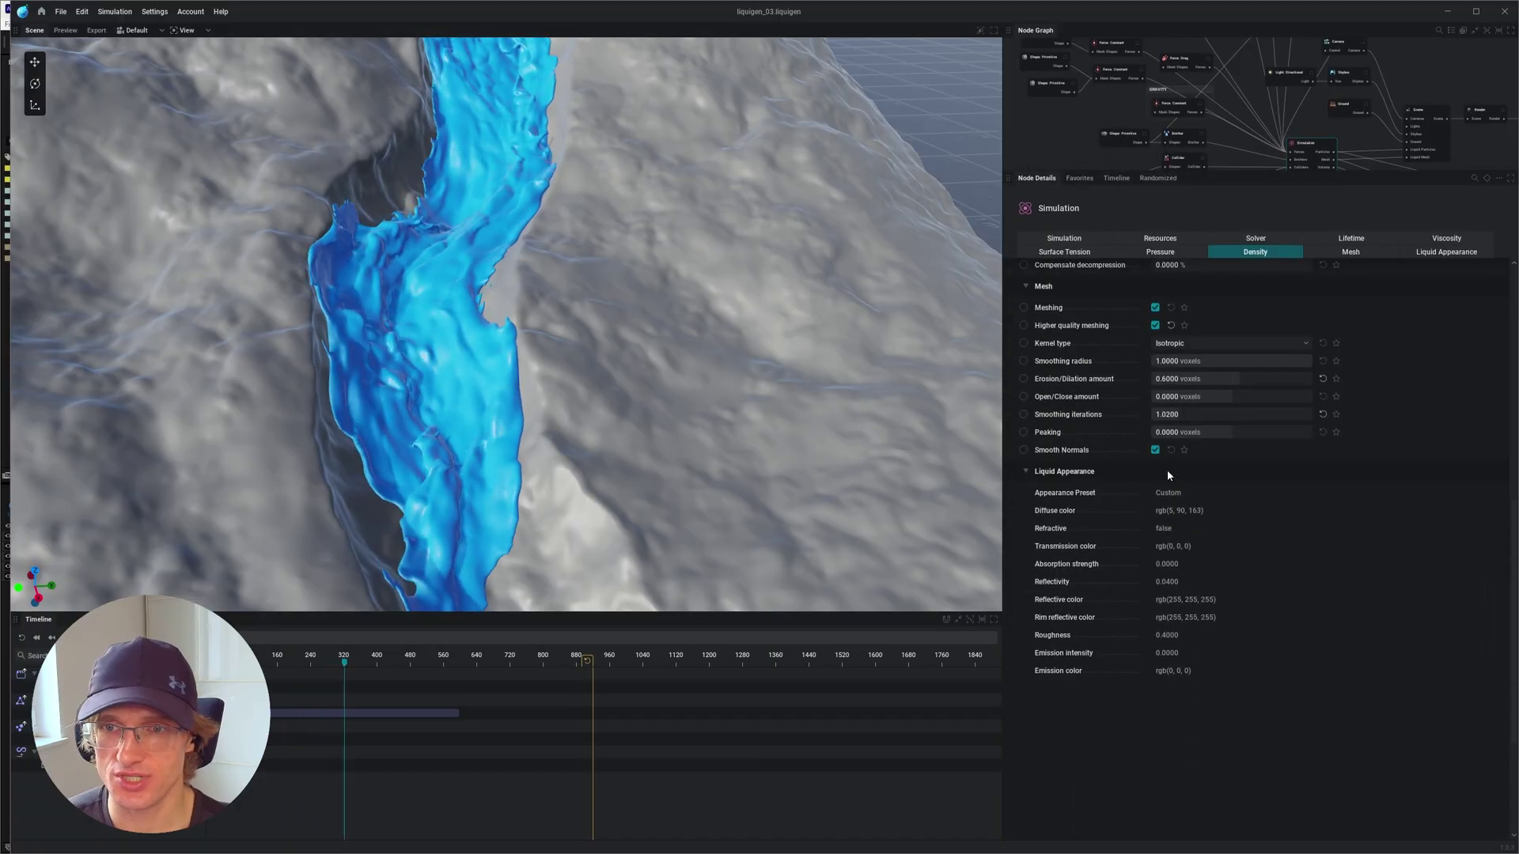
left_click(1255, 242)
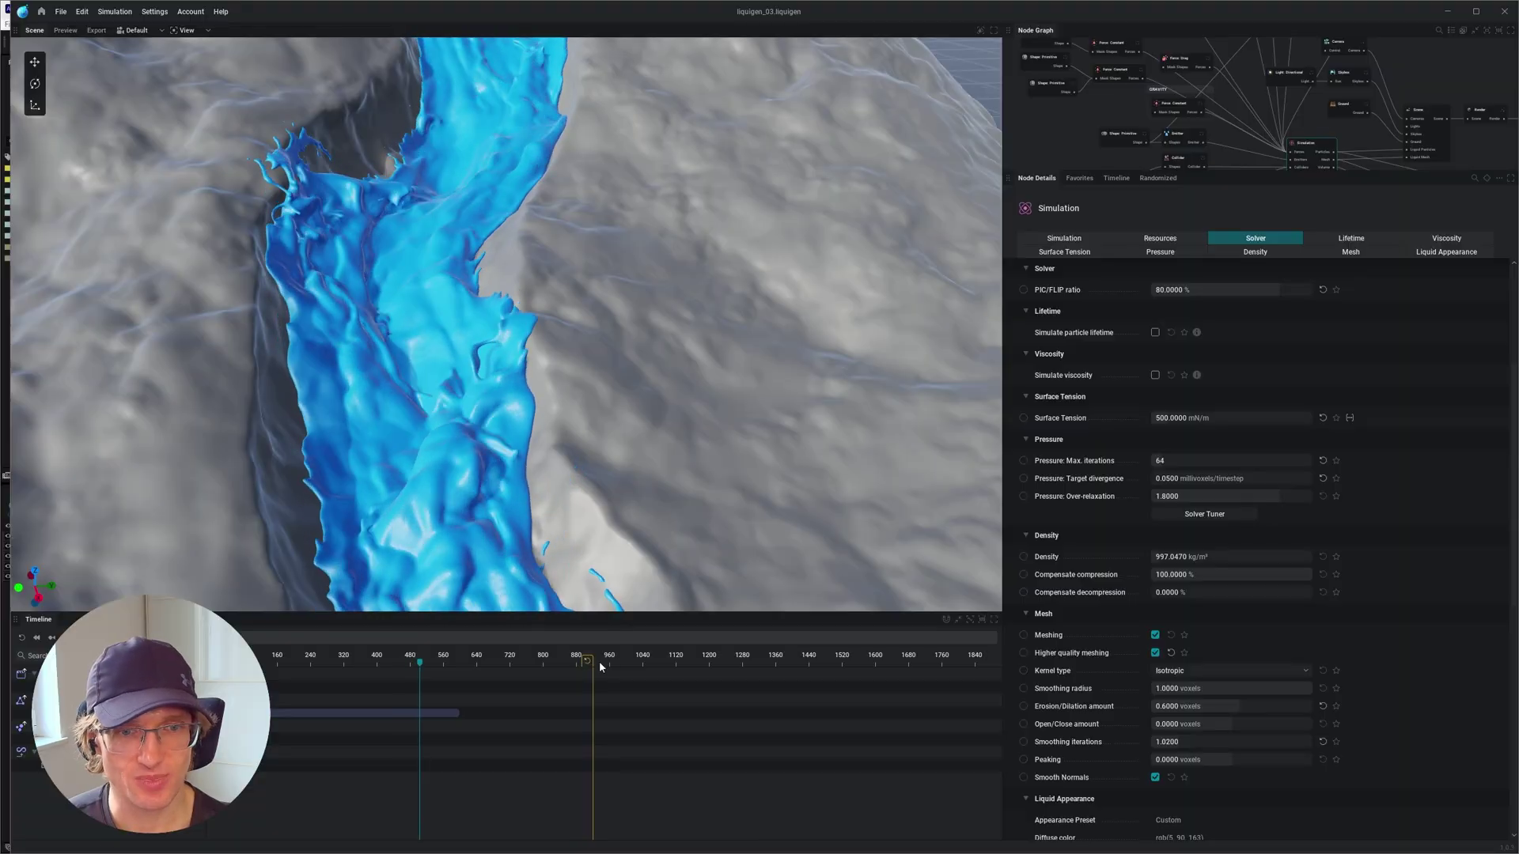
left_click_drag(588, 661, 858, 655)
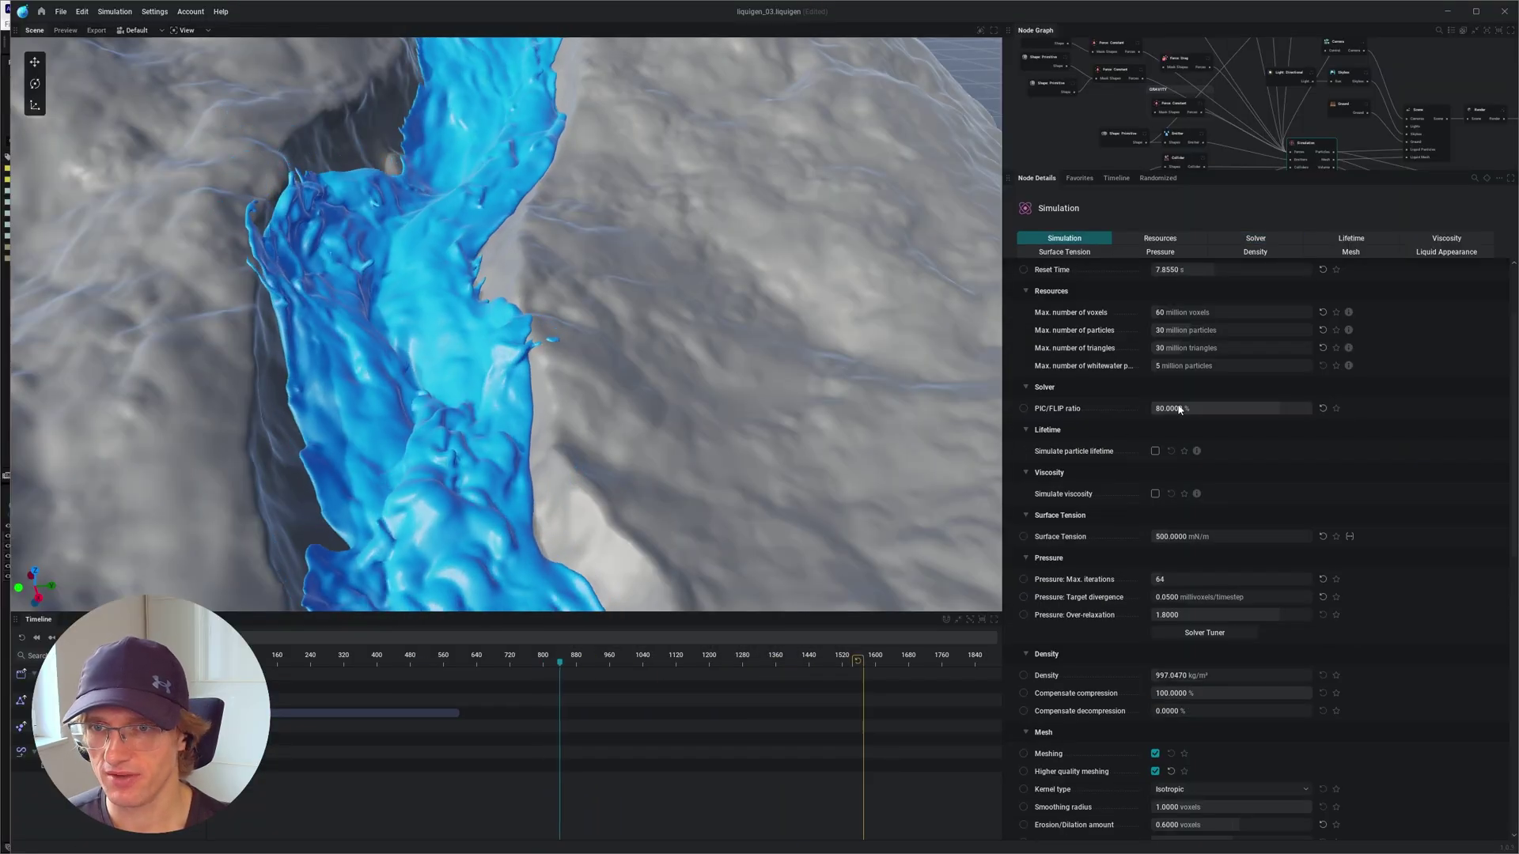
Set the Simulation's PIC/FLIP ratio to 10 % to compare the flow's behavior
double_click(1179, 409)
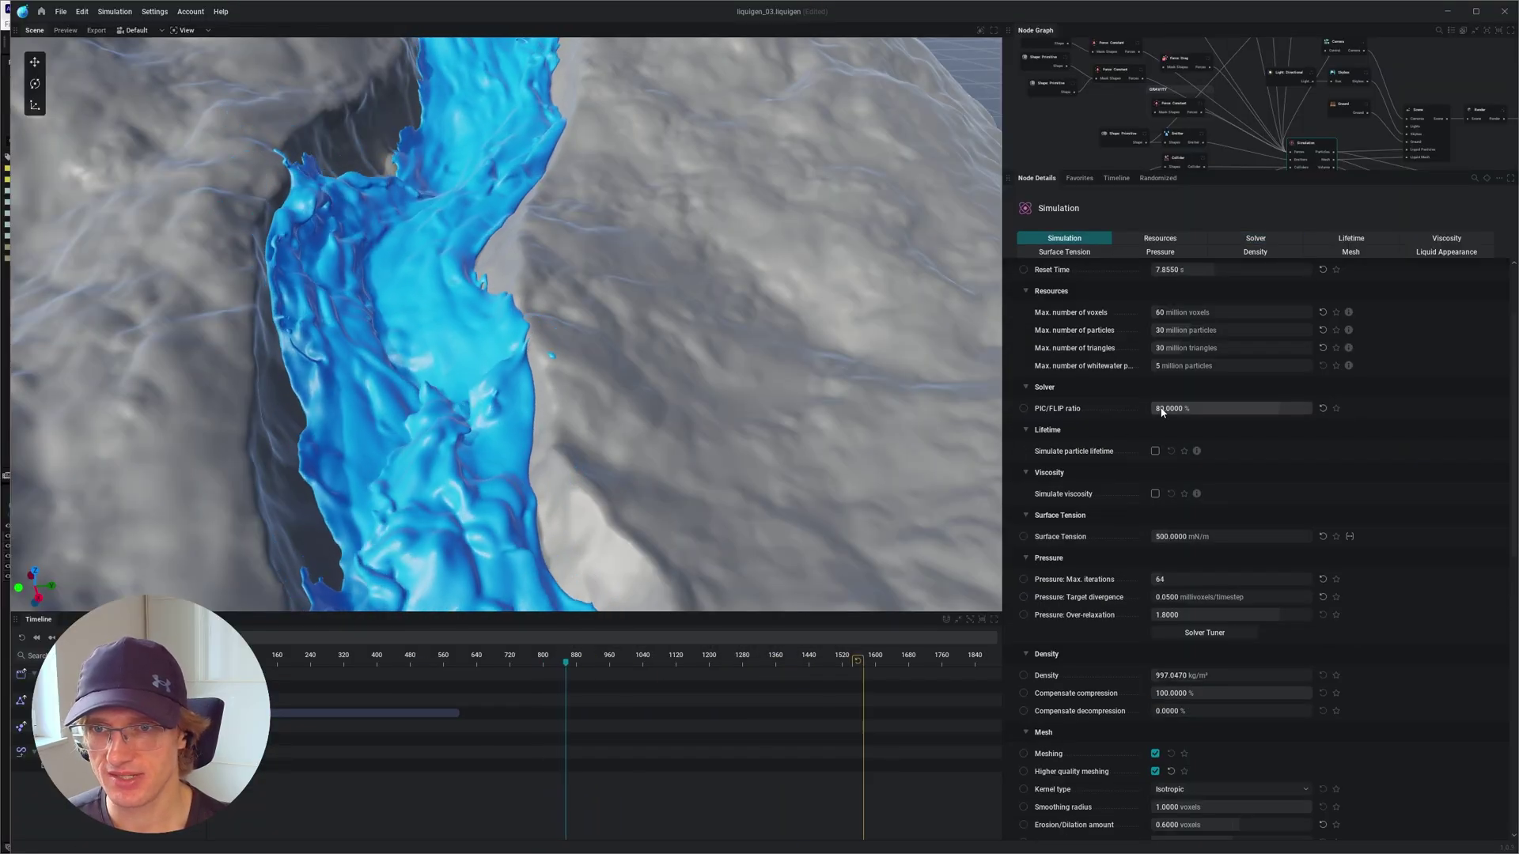
type("10")
key("Return")
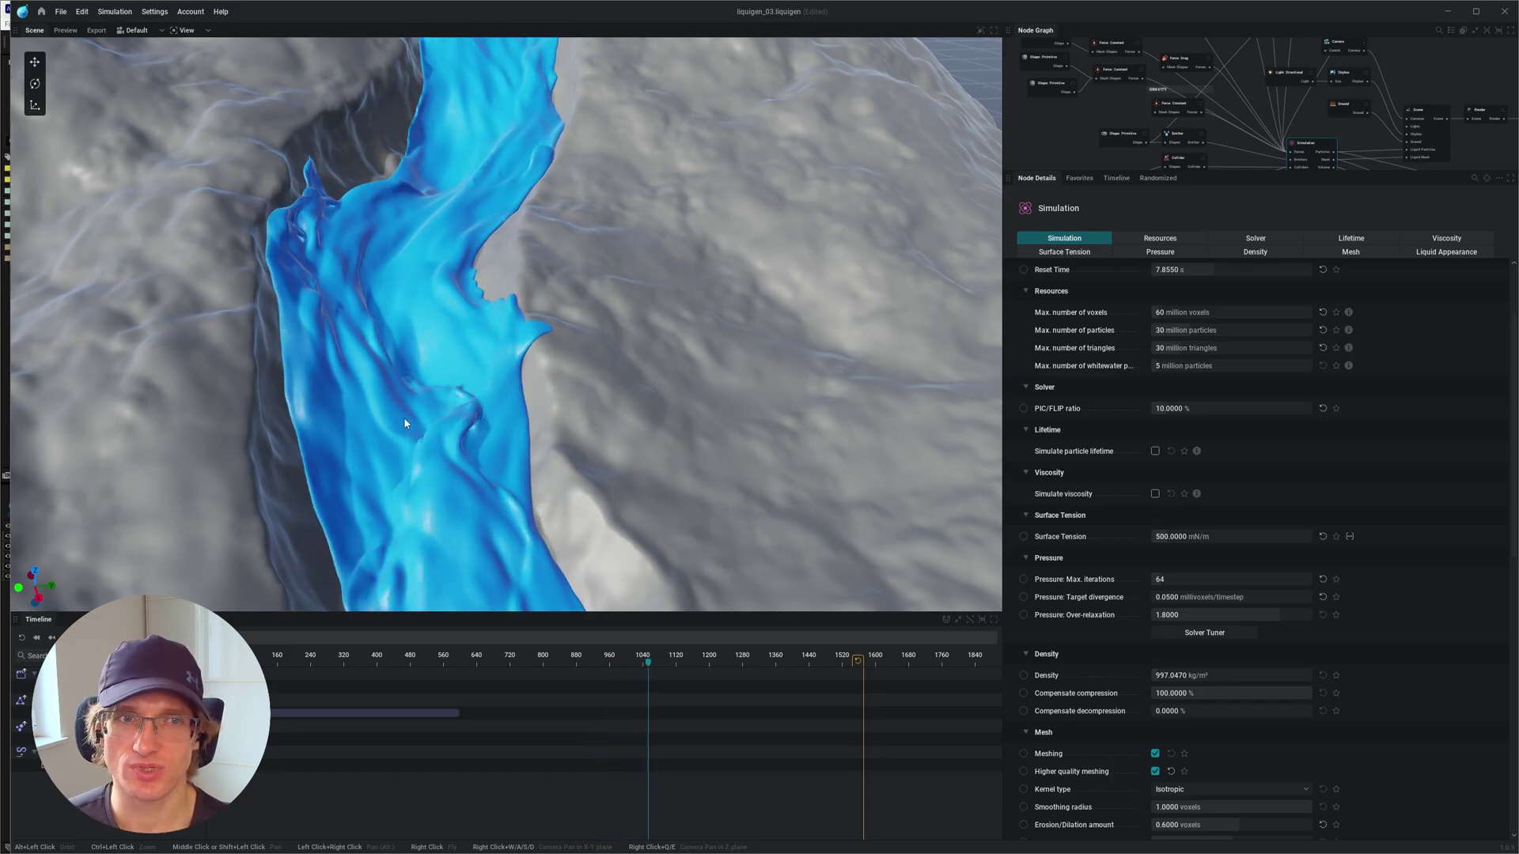
Set the Simulation's PIC/FLIP ratio to 90 % and restart the simulation to watch the flow from the channel's upper end
double_click(1175, 407)
type("90")
key("Return")
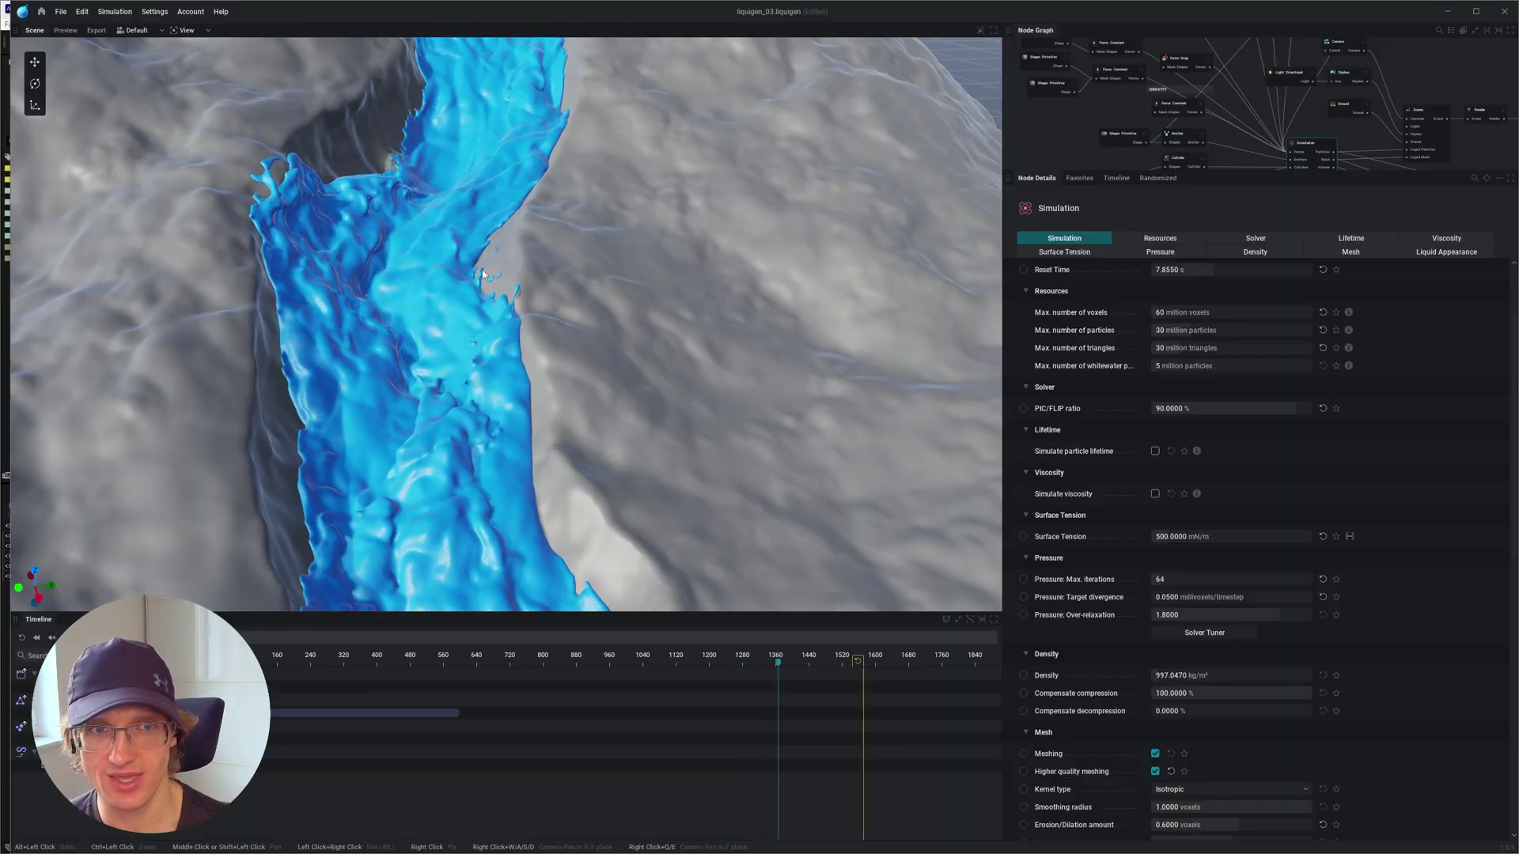
scroll(365, 389, "down", 3)
middle_click_drag(365, 389, 348, 506)
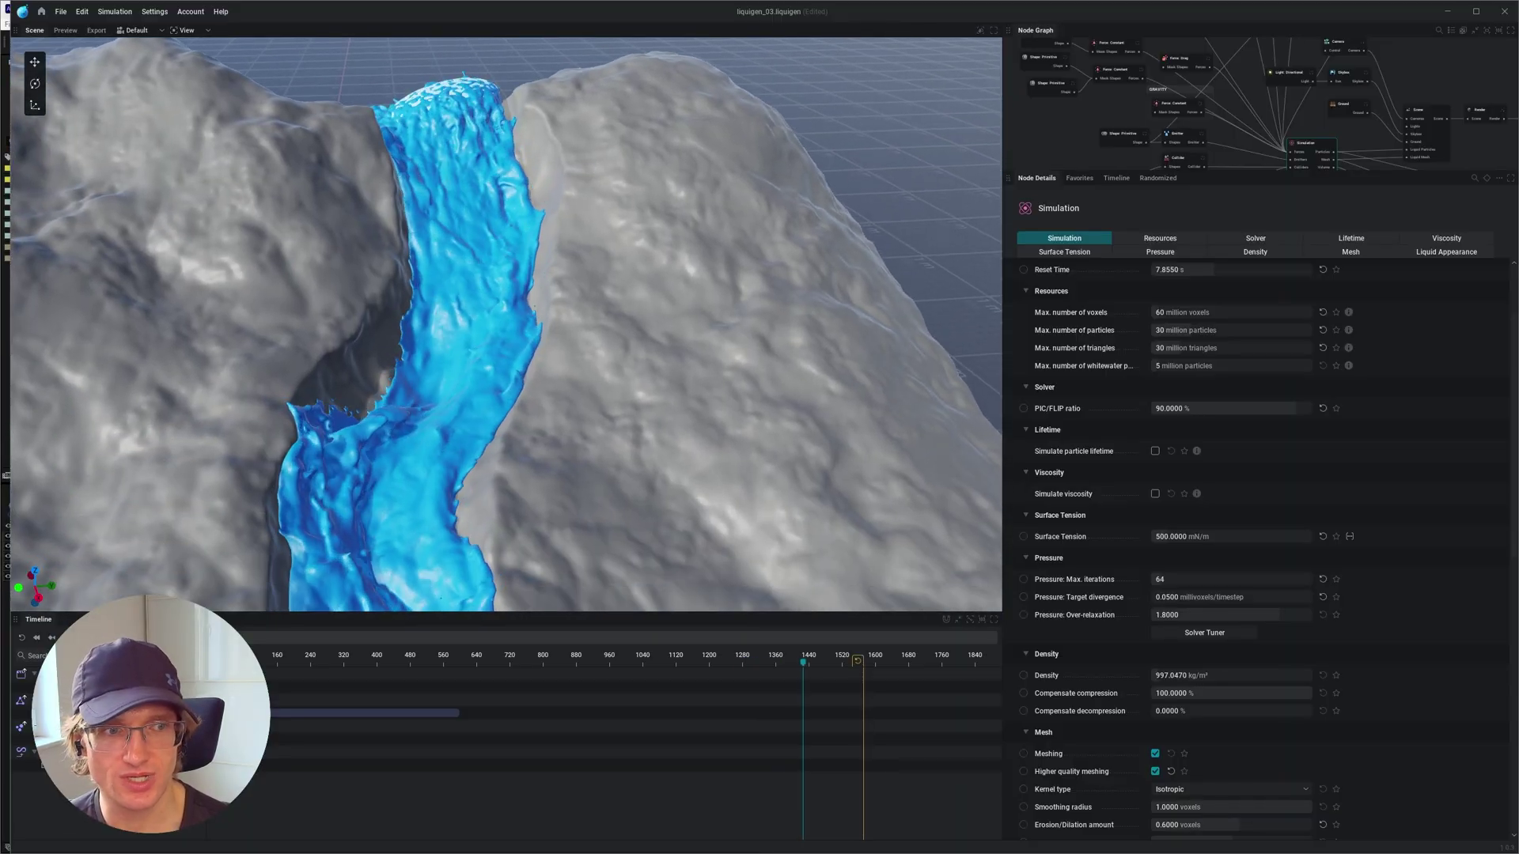
scroll(1377, 489, "up", 3)
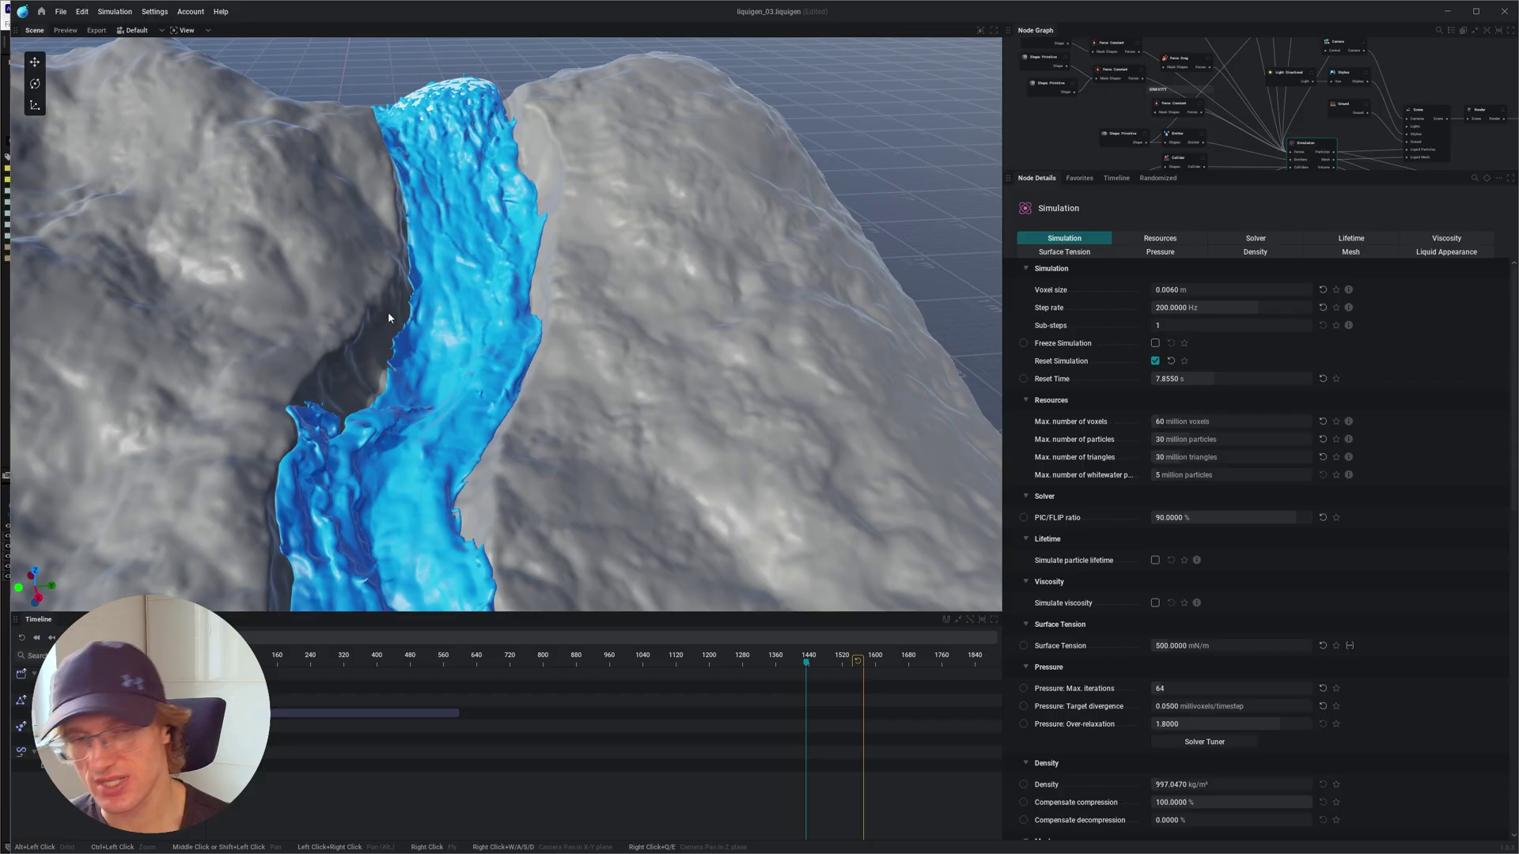
left_click(23, 639)
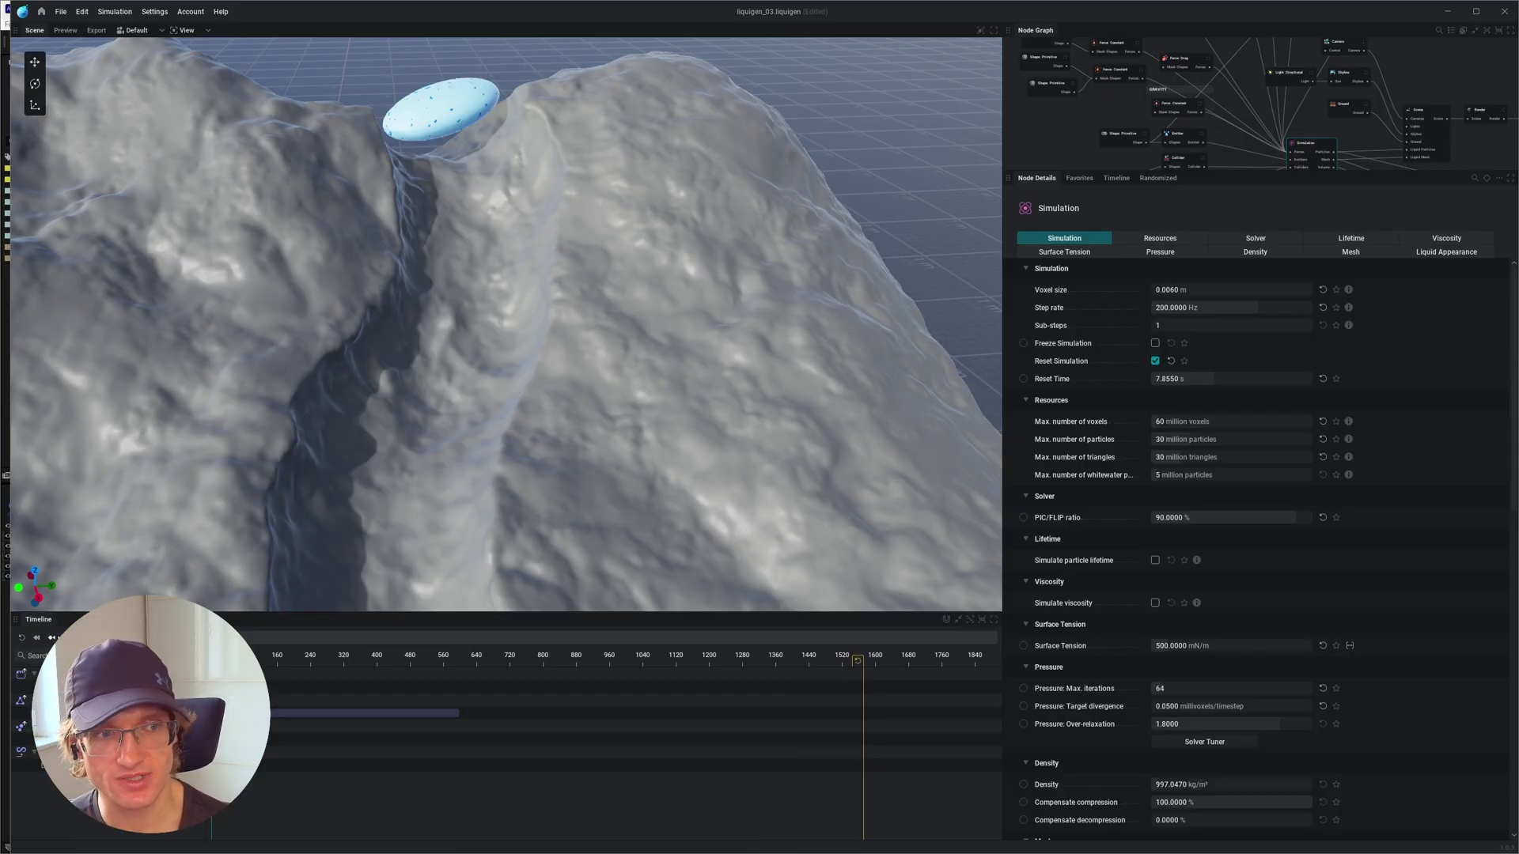
scroll(1092, 583, "down", 1)
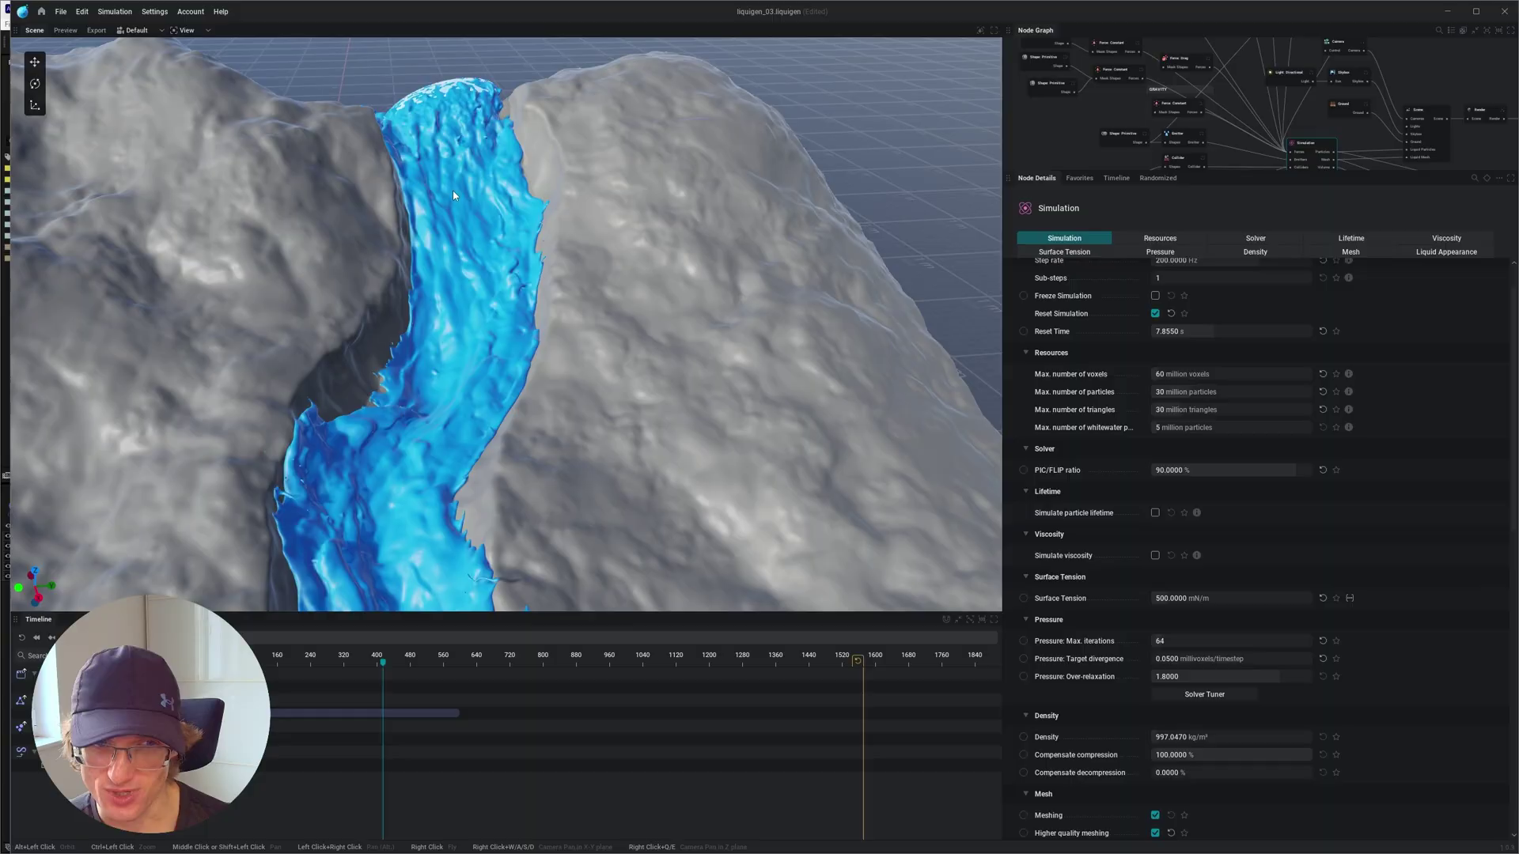
middle_click_drag(356, 589, 379, 513)
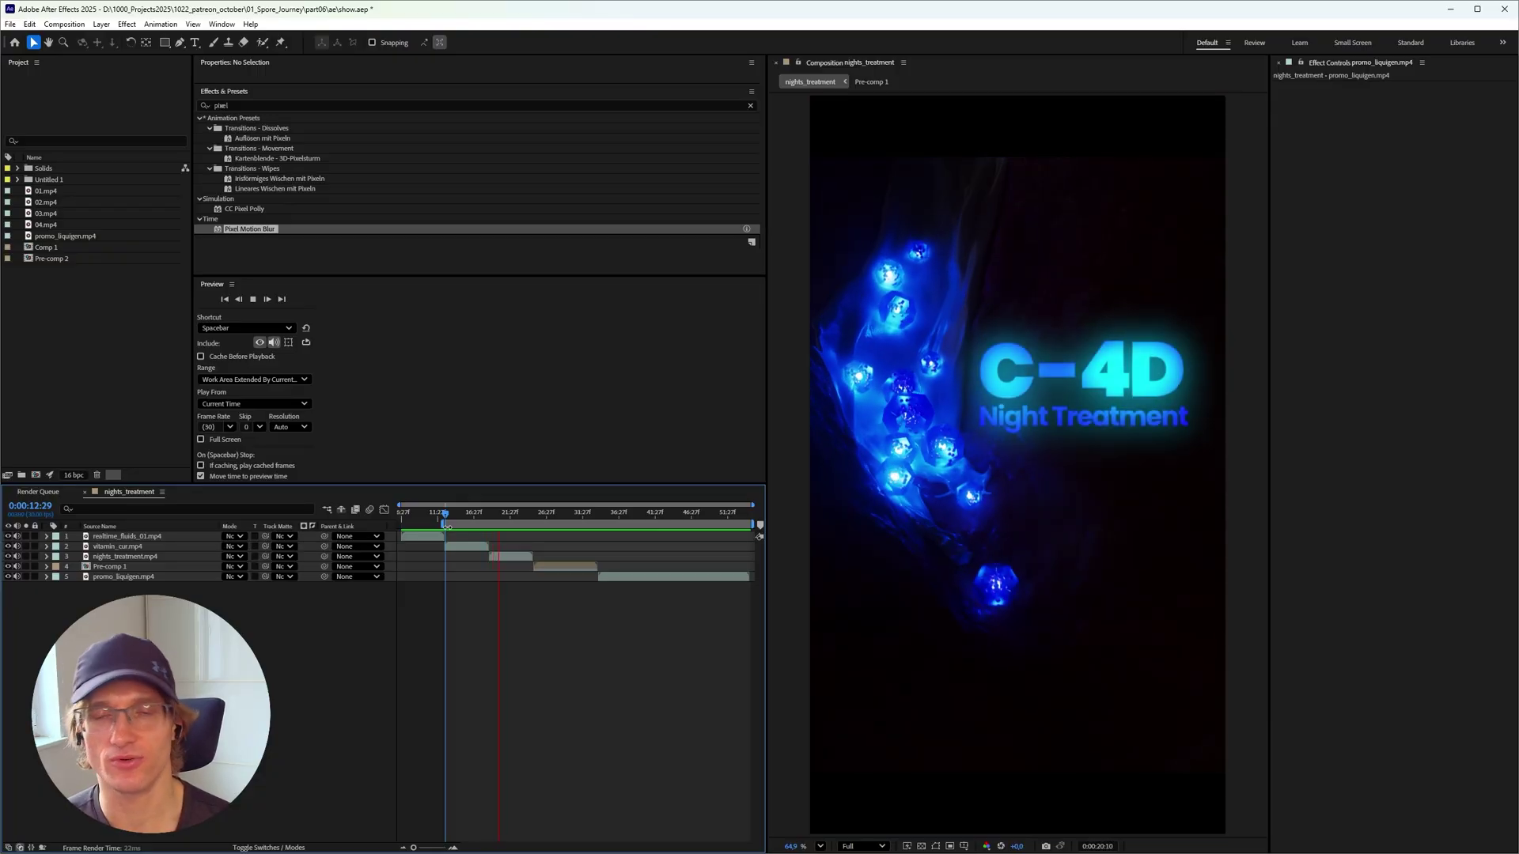
Switch to After Effects and preview the nights_treatment composition from 0:00:19:03
left_click(490, 514)
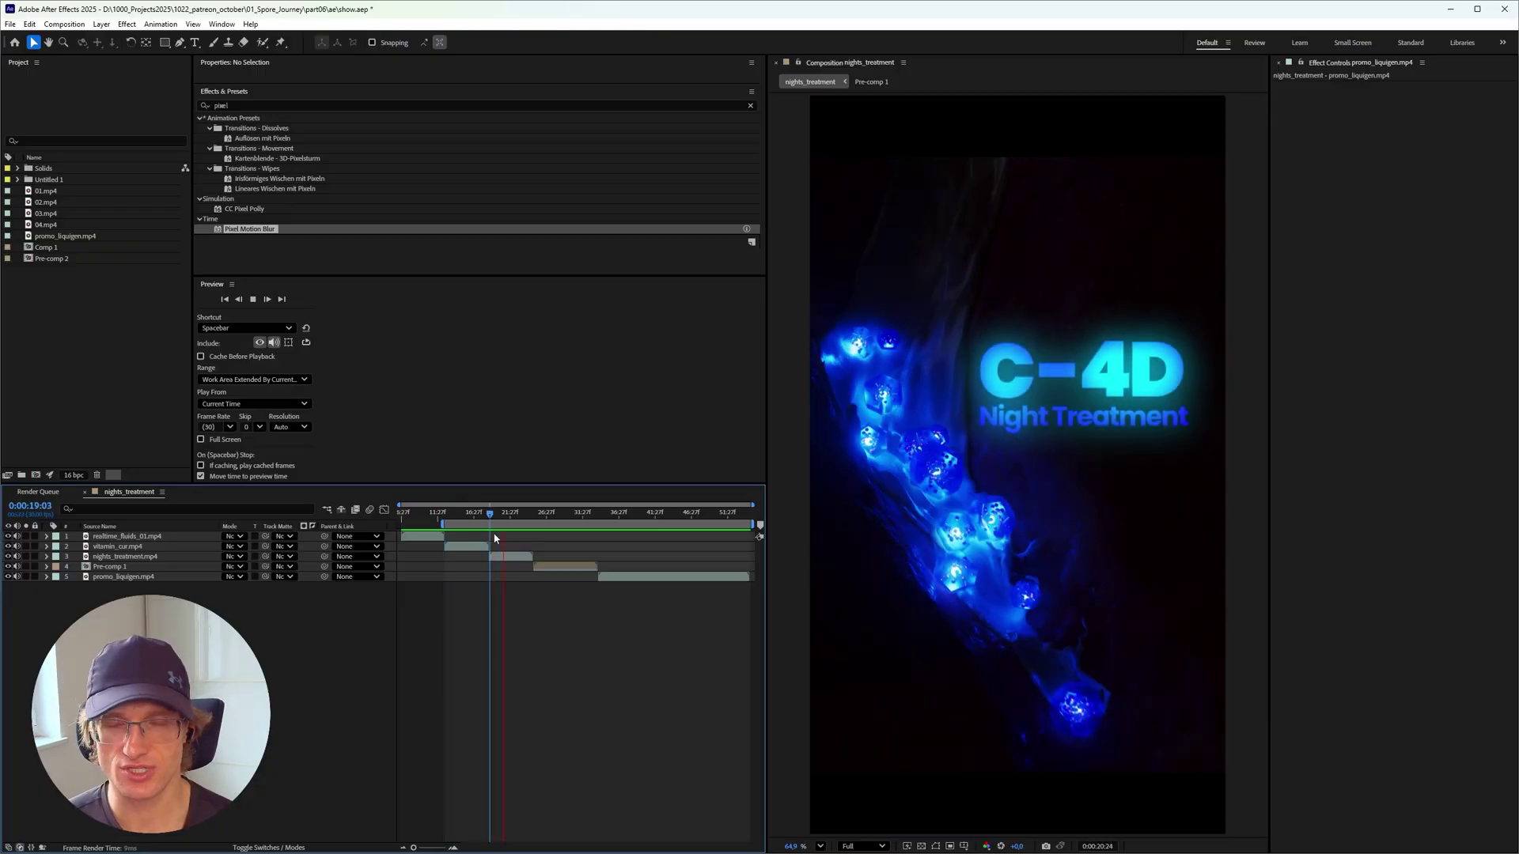